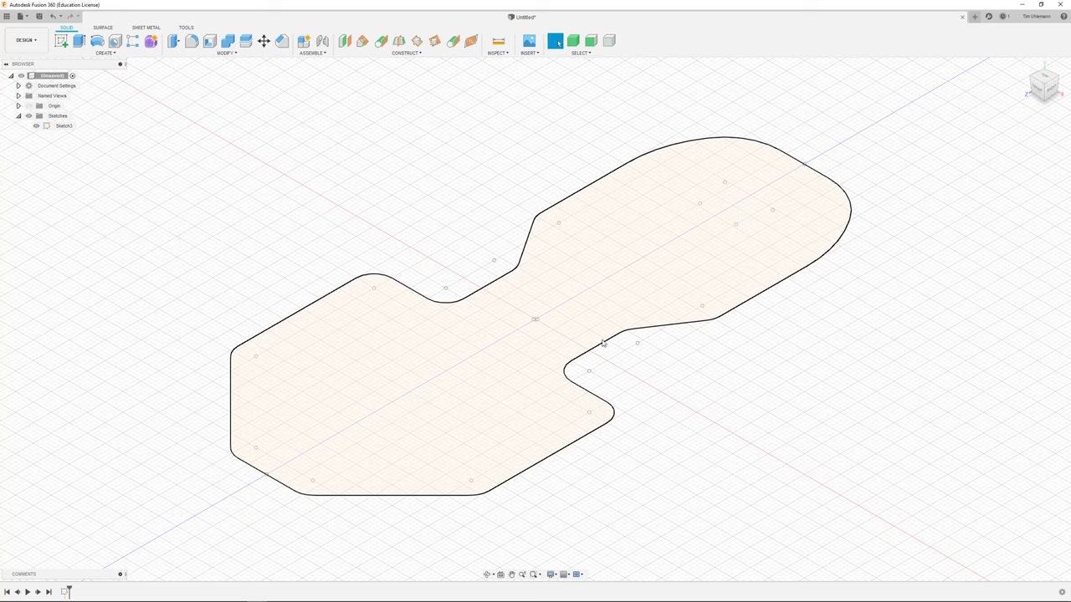
Extrude the closed sketch profile upward by about 20 mm as a new body.
click(79, 41)
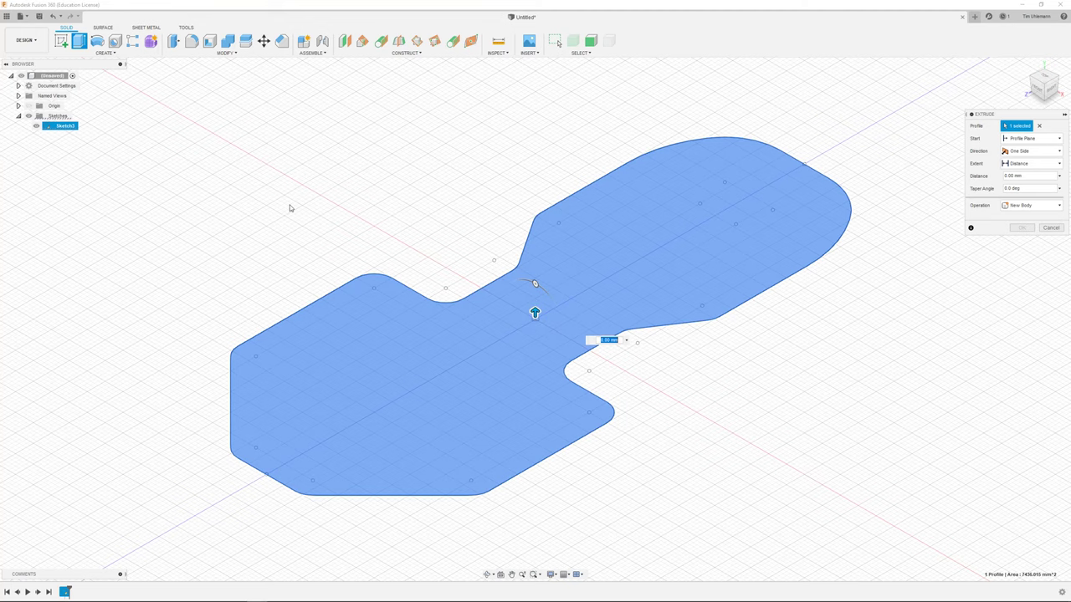
key(Escape)
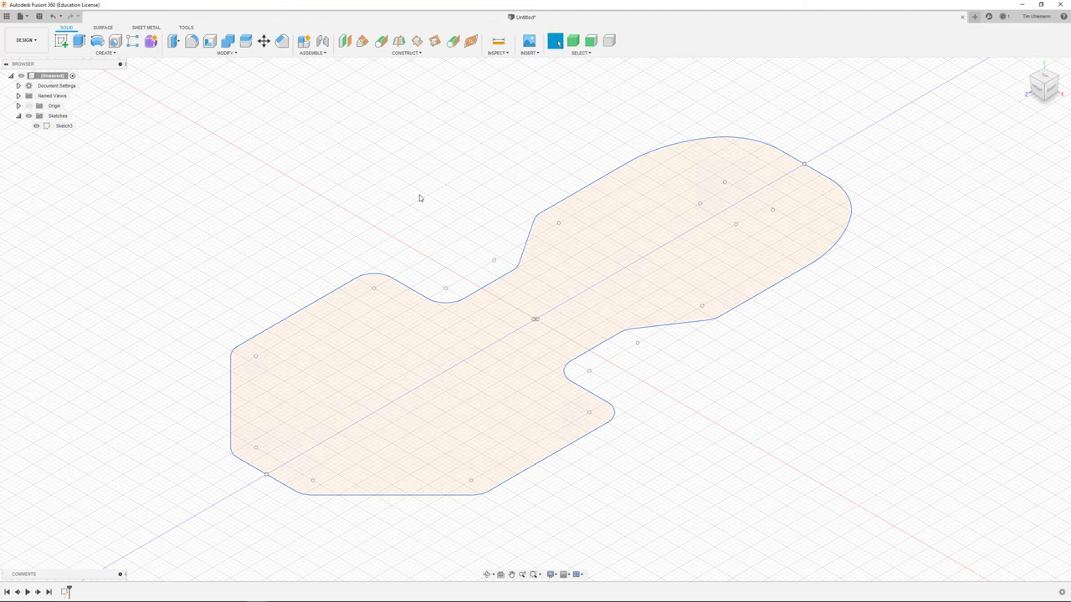
text(e)
text(10)
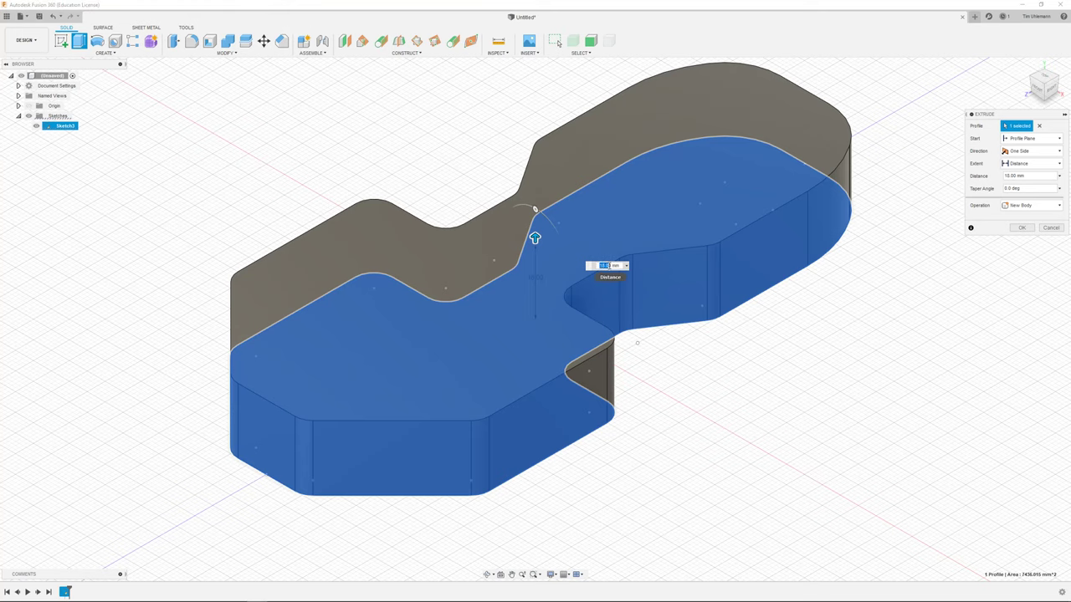
key(Return)
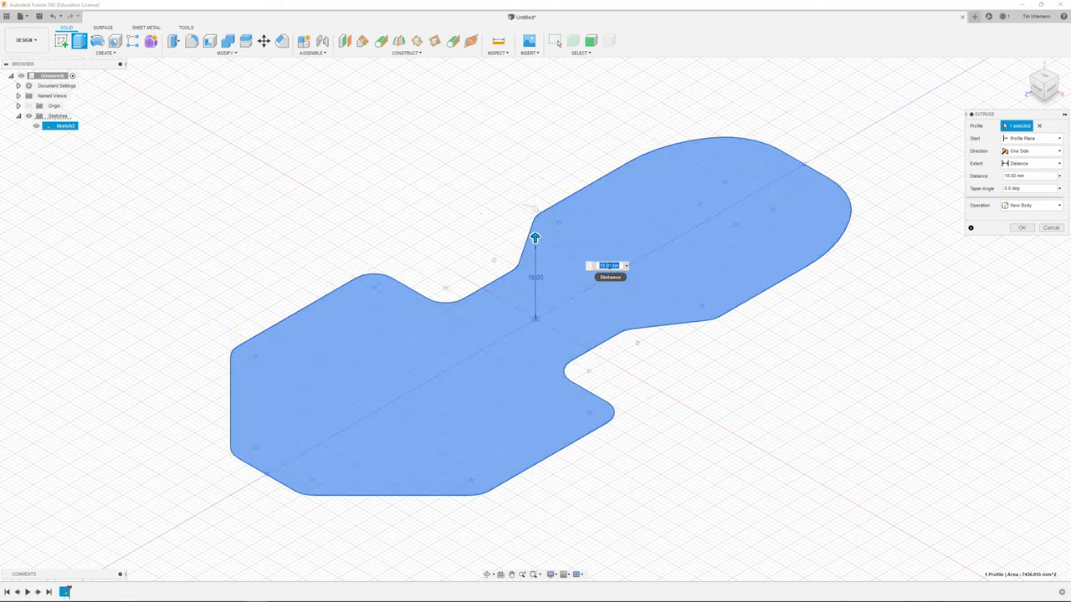
Start a new sketch on the top face of the extruded body.
shift+middle_drag(620, 307, 595, 289)
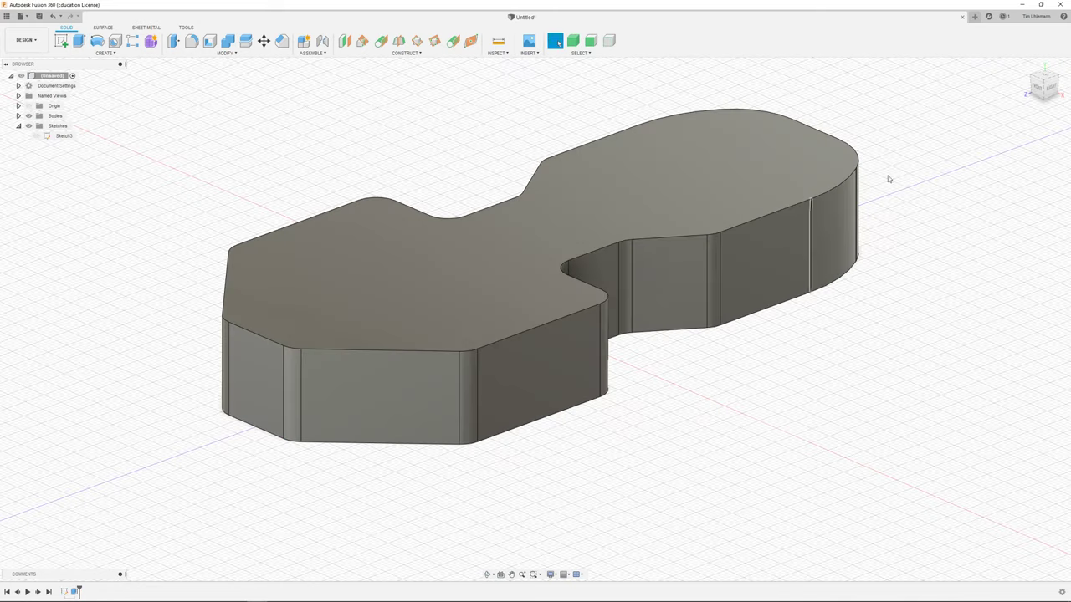
click(1028, 66)
shift+middle_drag(728, 293, 669, 294)
shift+middle_drag(786, 209, 703, 405)
shift+drag(702, 405, 682, 402)
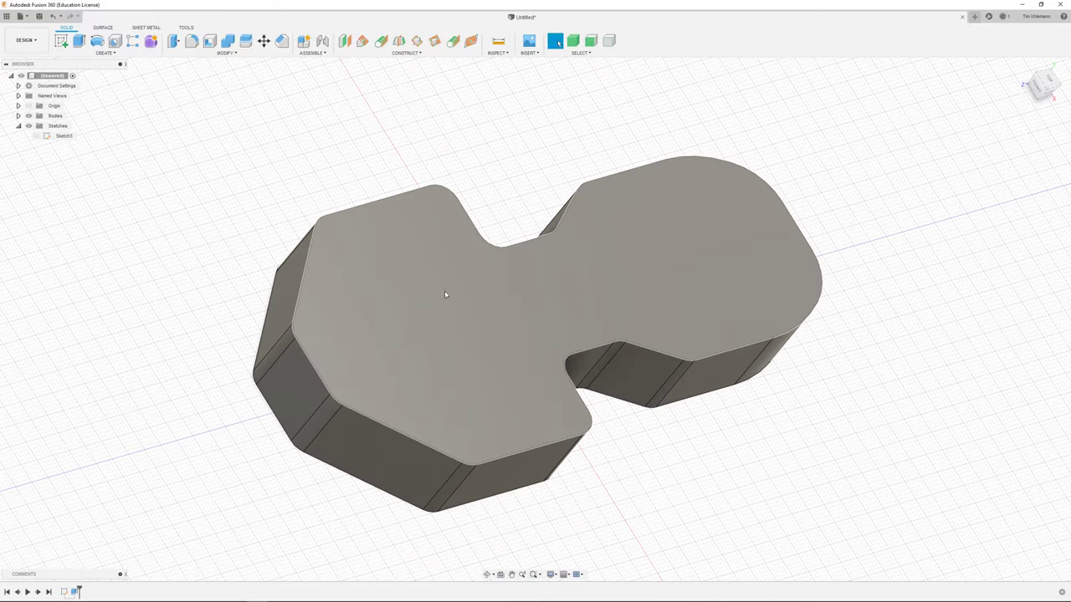
click(669, 267)
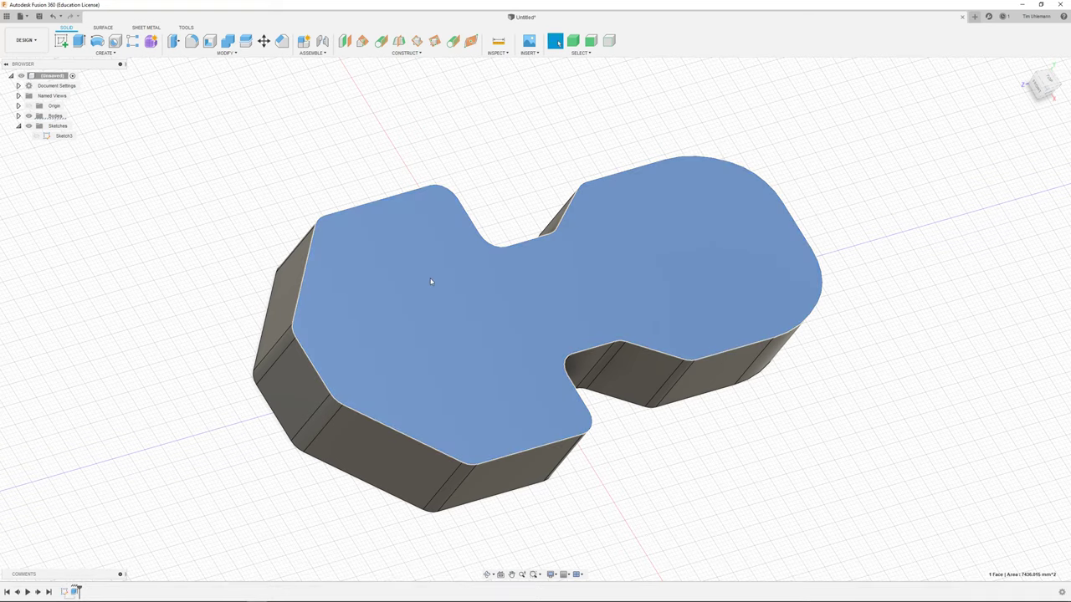
click(61, 40)
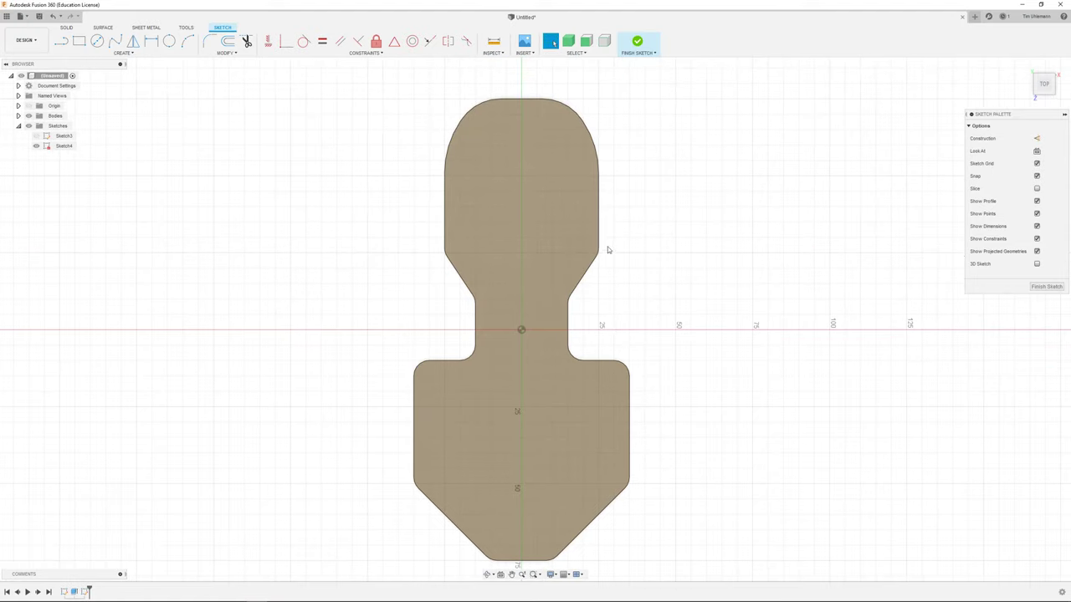
Offset the complete outline of the top face inward by 5 mm.
shift+middle_drag(603, 242, 587, 232)
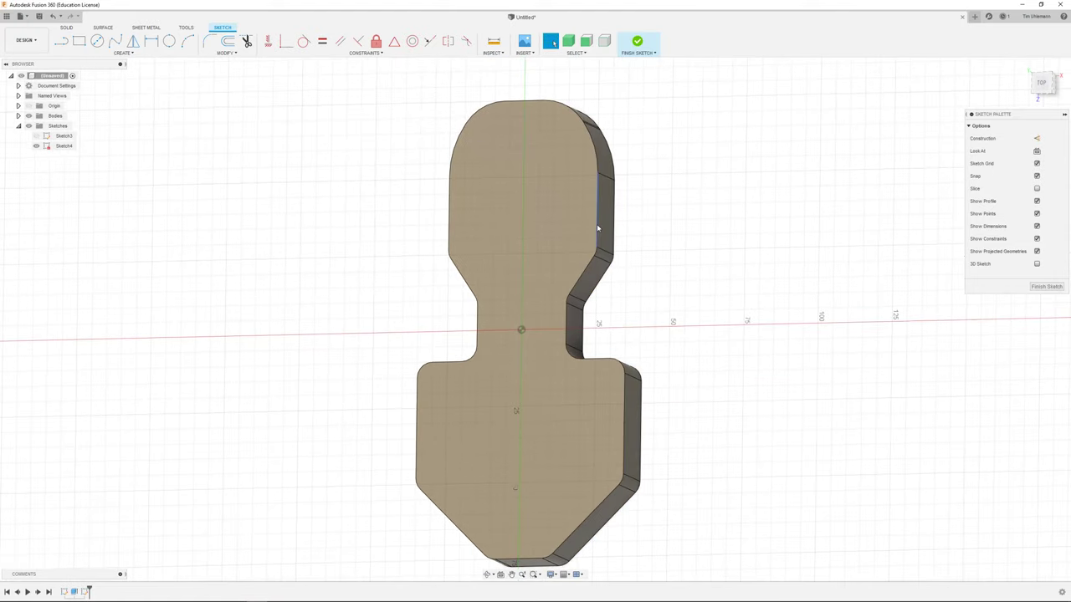
double_click(597, 228)
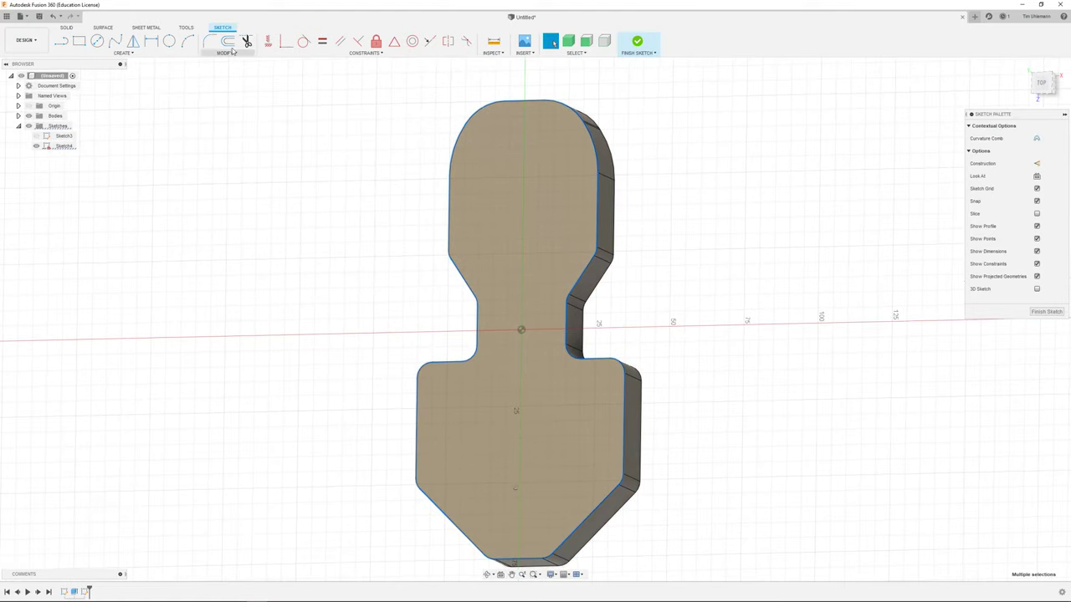
click(227, 41)
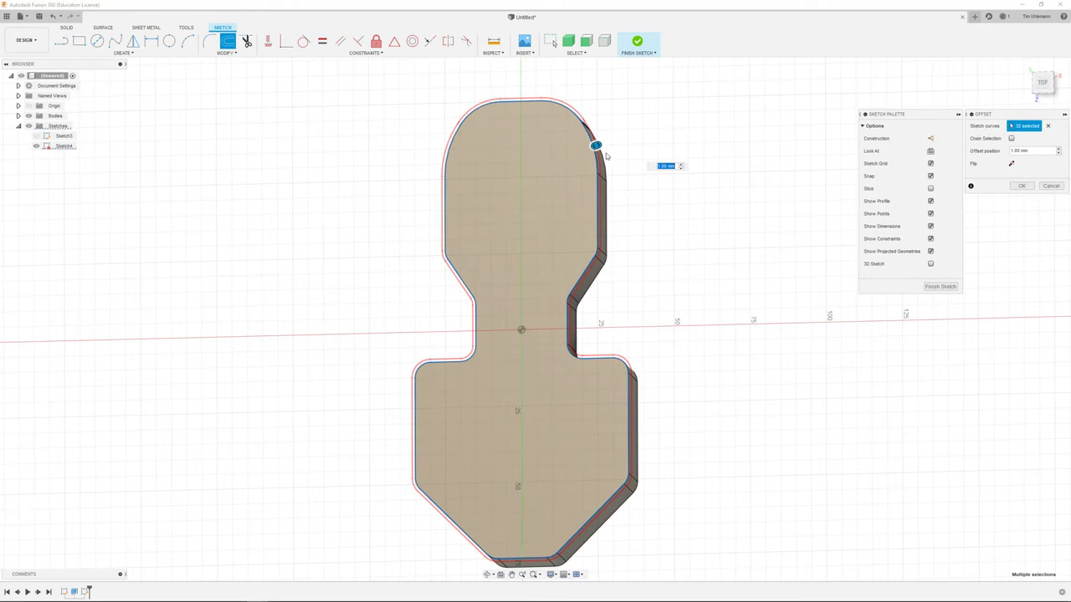
mouse_move(591, 147)
mouse_down()
mouse_move(574, 86)
mouse_move(555, 162)
mouse_move(579, 149)
mouse_up()
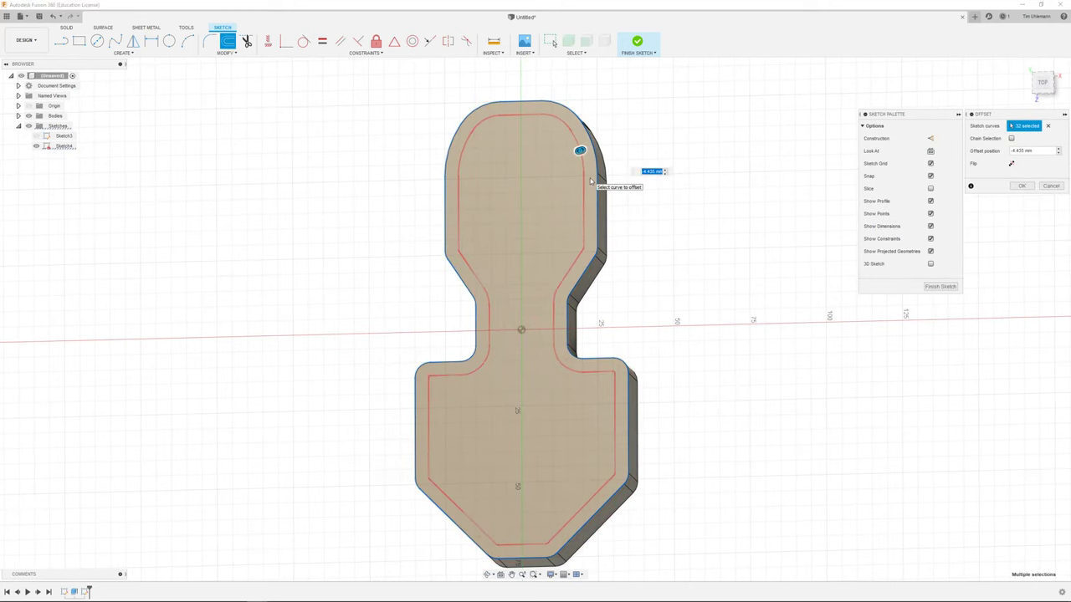
key(Return)
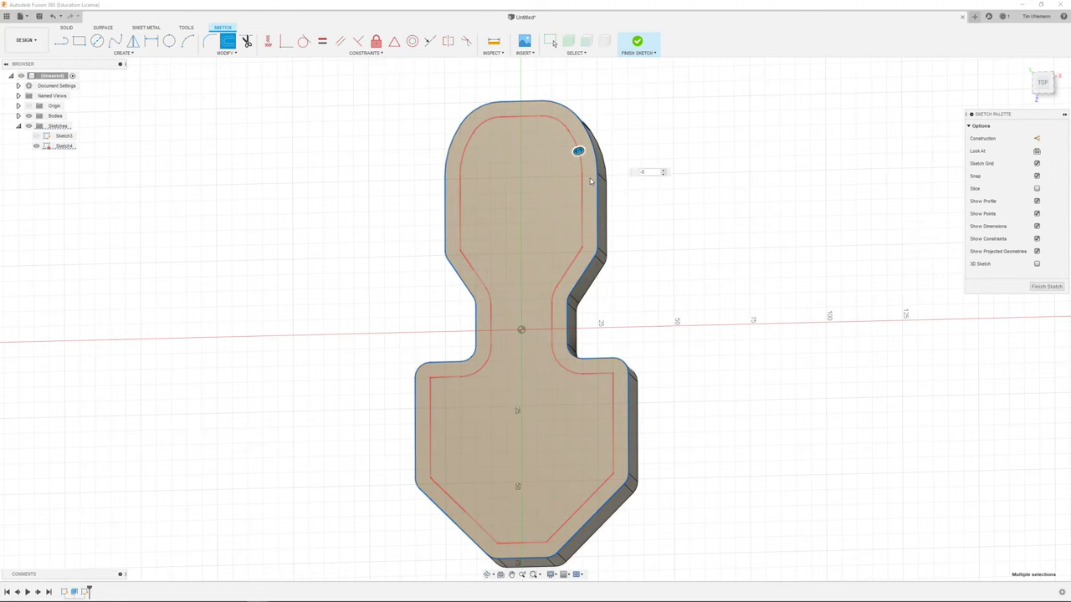
Extrude the inner offset profile 25 mm down through the body as a cut, leaving a hollow frame.
shift+middle_drag(590, 181, 658, 175)
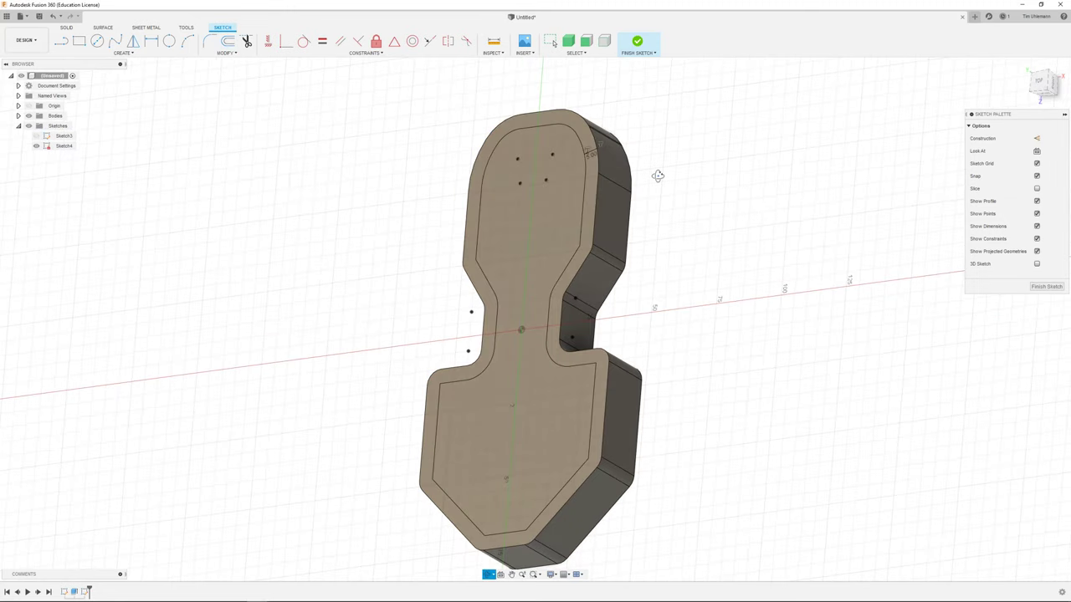
click(535, 228)
key(e)
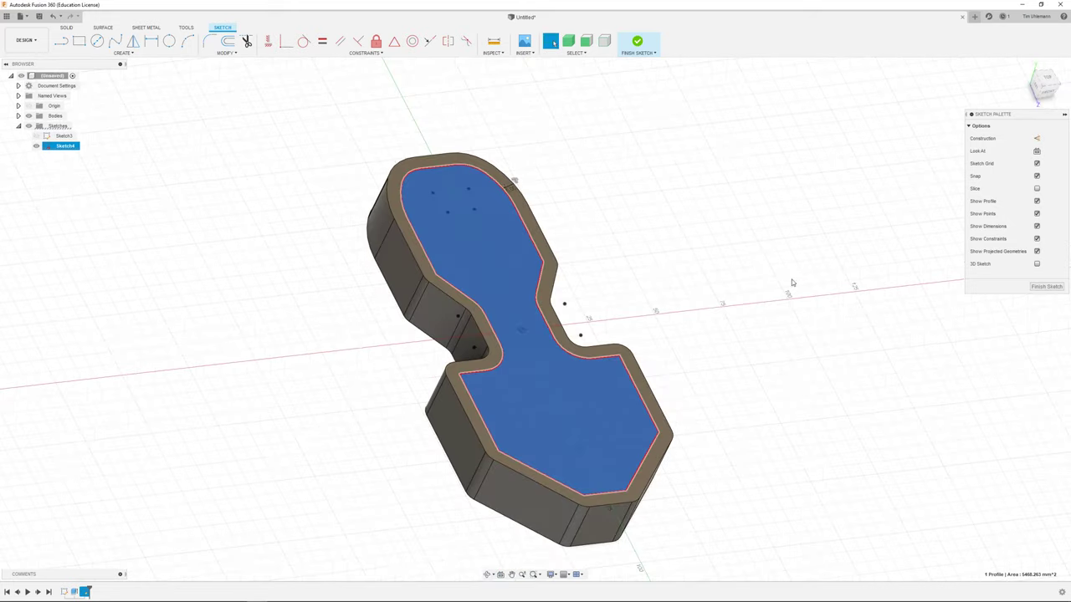
drag(533, 319, 465, 362)
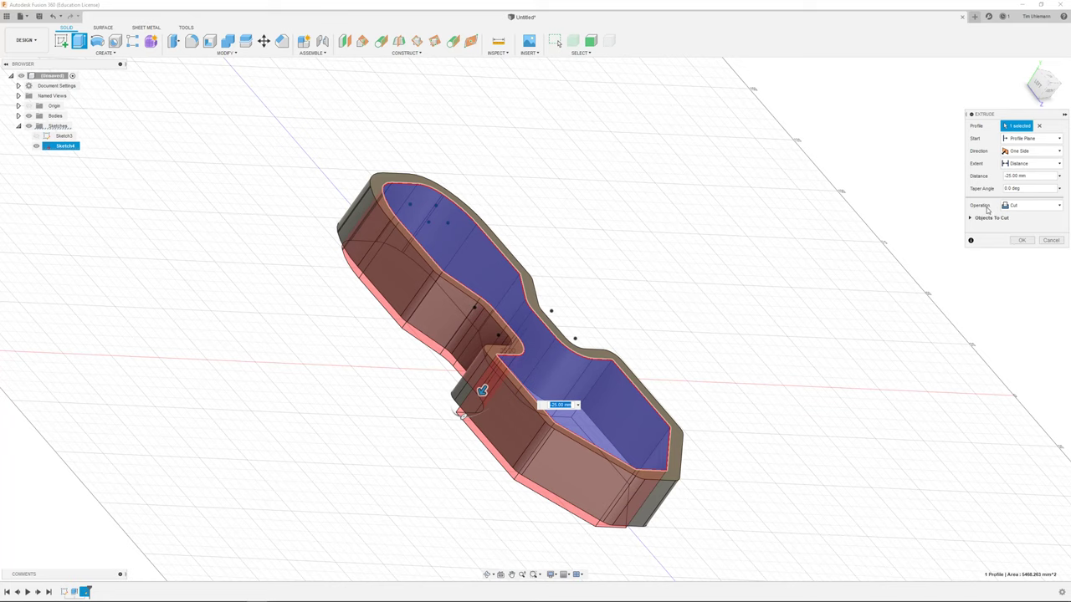
click(1013, 211)
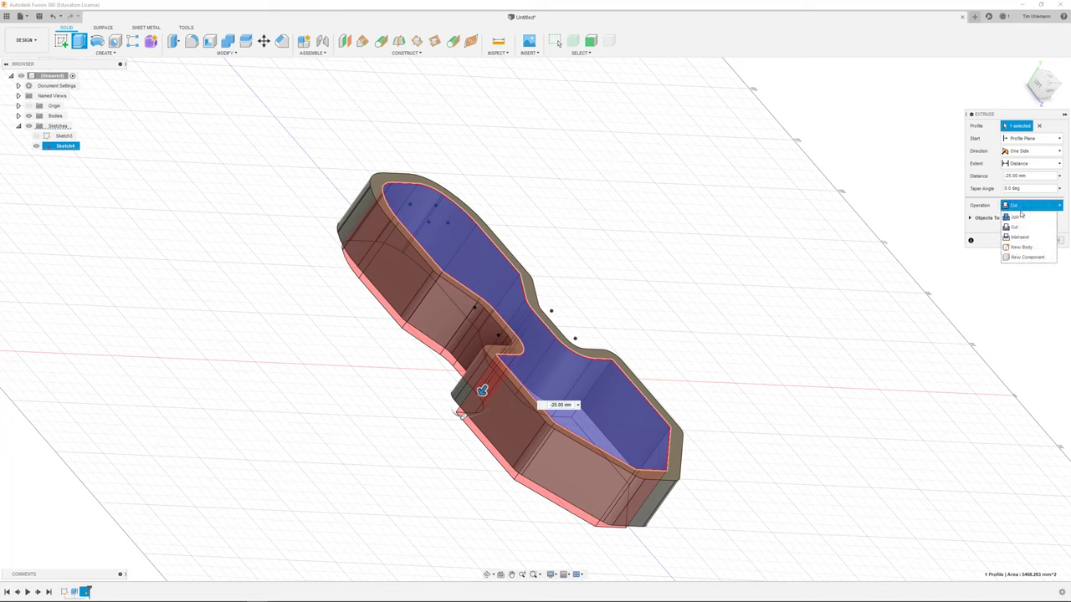
click(1015, 226)
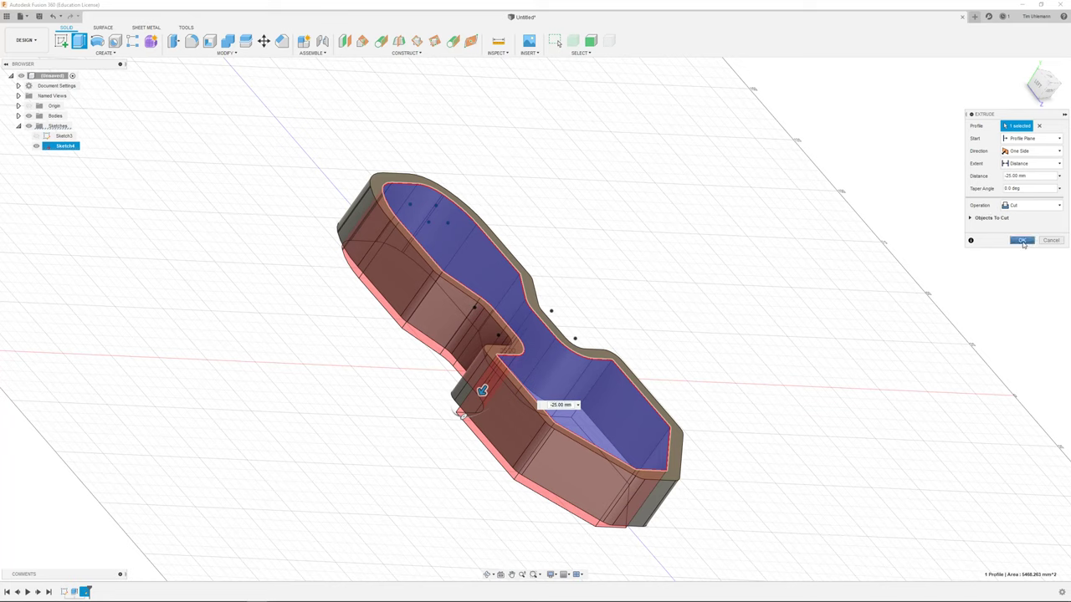
click(1022, 242)
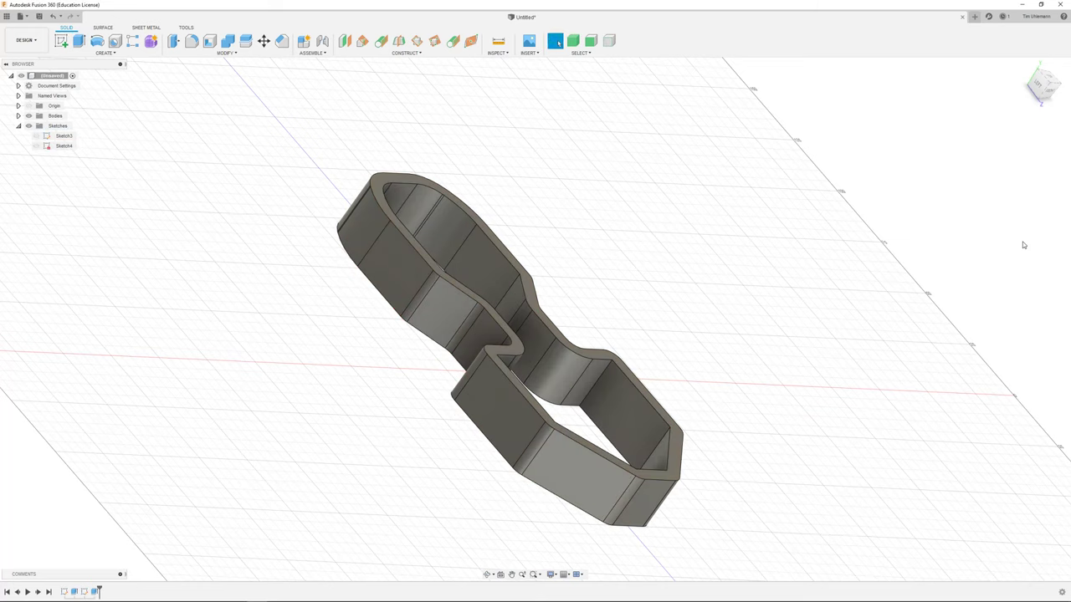
Start a new sketch on the vertical origin plane that runs along the length of the frame.
shift+middle_drag(712, 312, 695, 235)
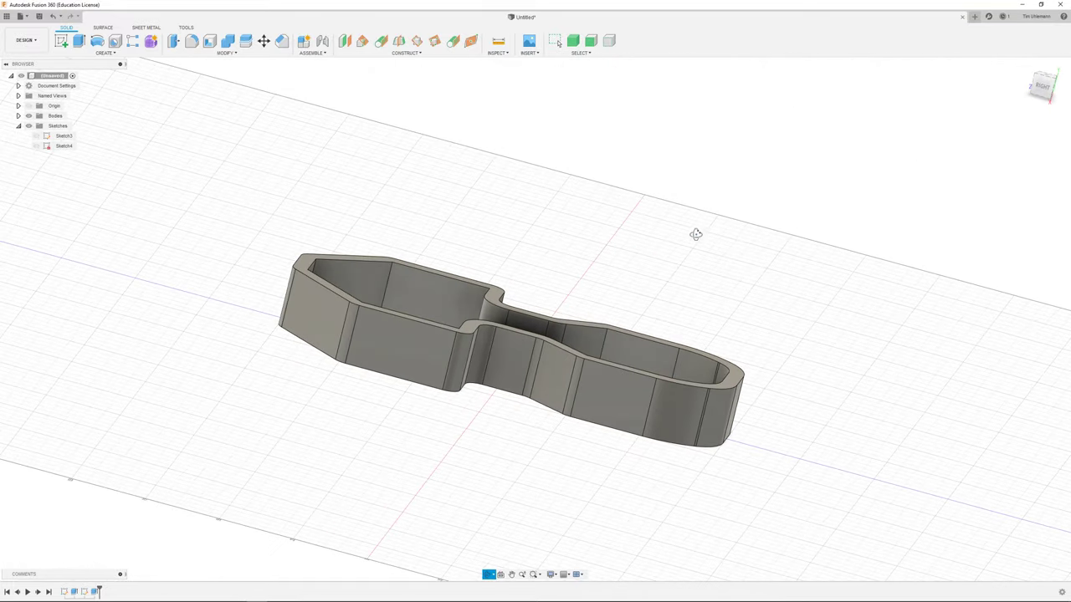
click(1042, 87)
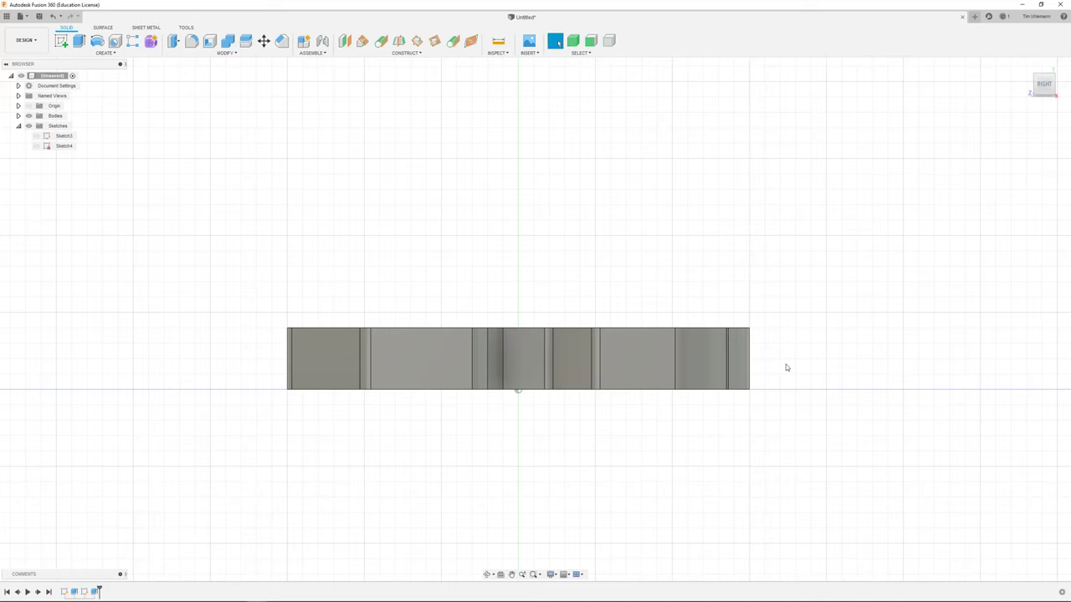
shift+middle_drag(785, 367, 774, 410)
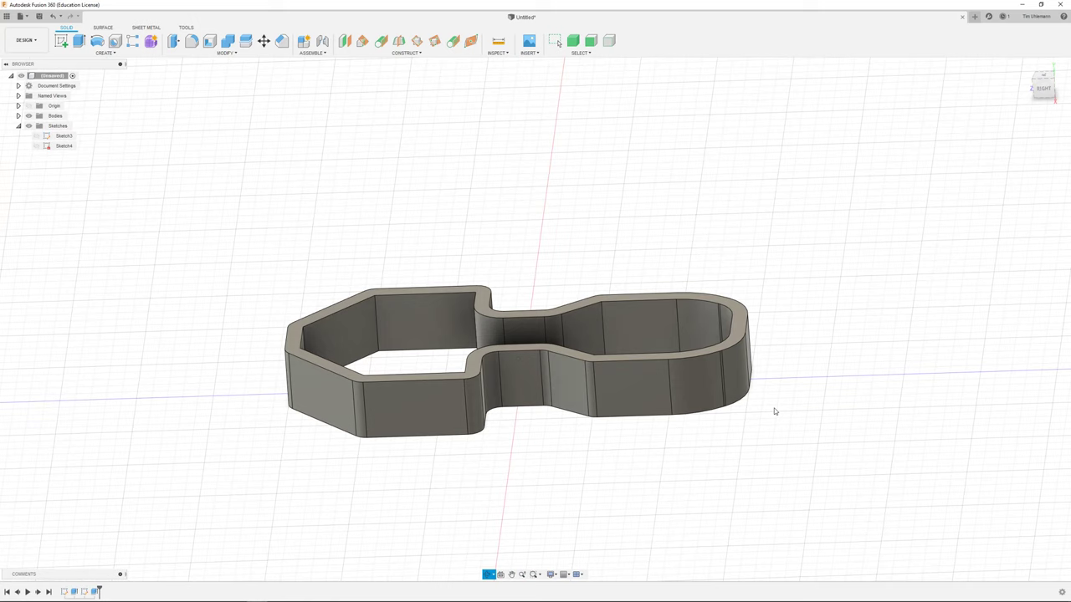
click(1036, 81)
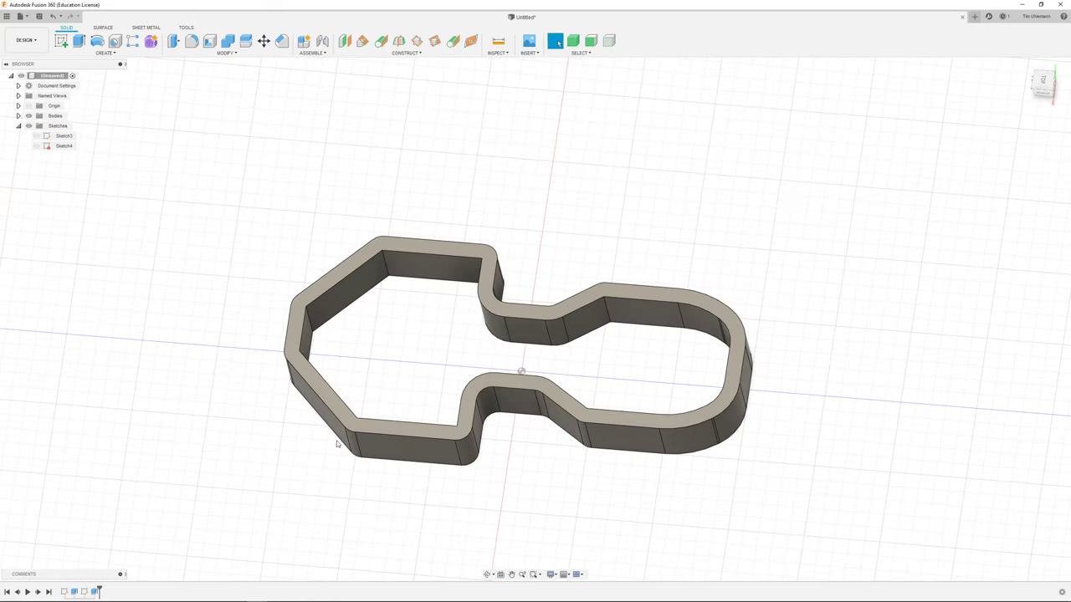
click(1043, 93)
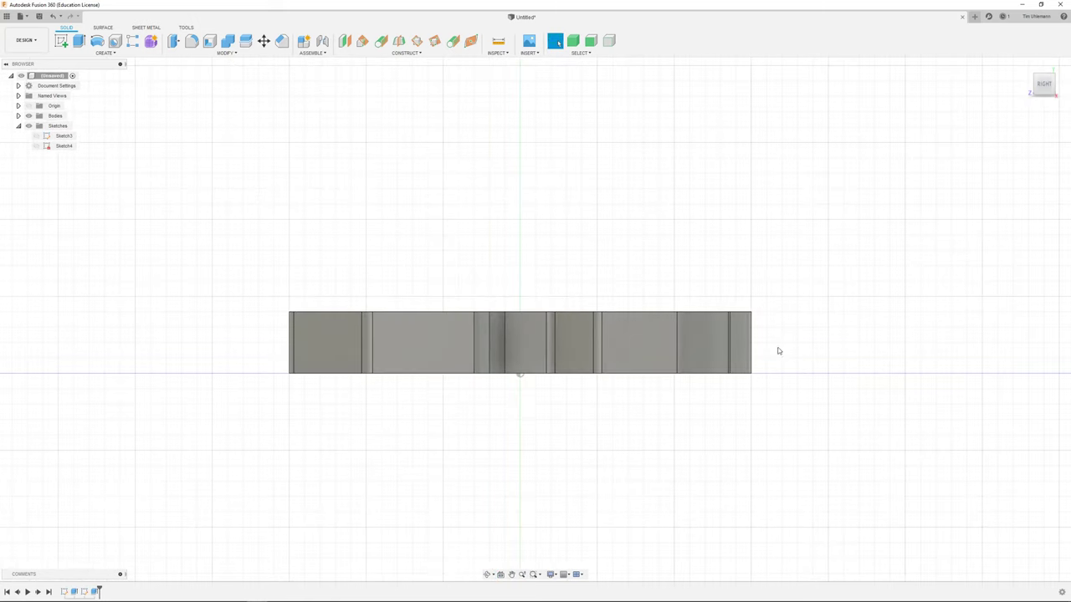
click(61, 40)
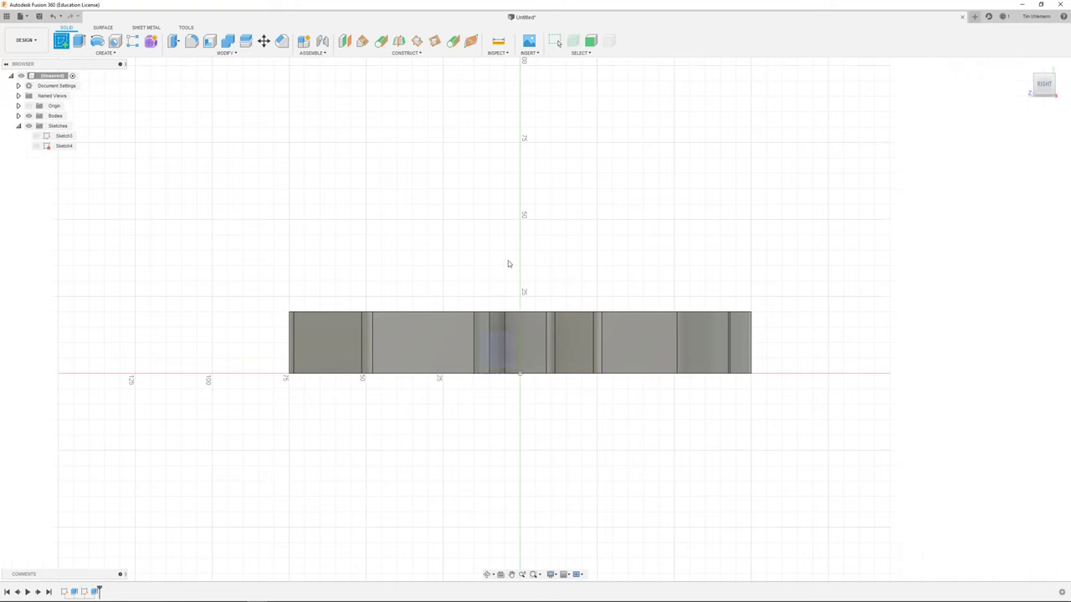
click(538, 212)
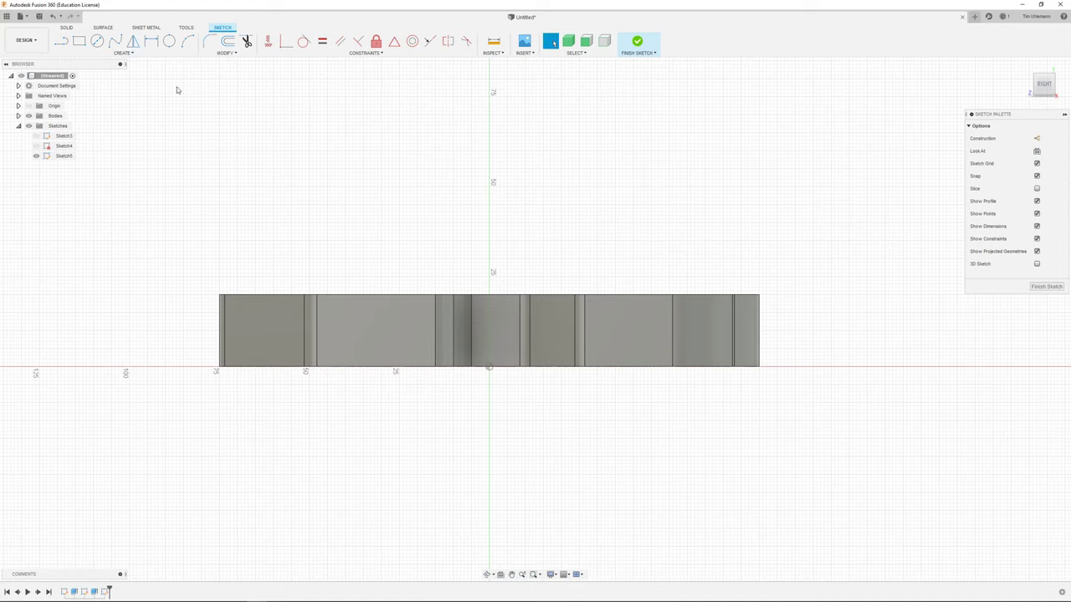
Sketch a shallow upward three-point arc about 200 mm wide, from baseline points beyond both ends of the frame, and finish the sketch.
click(188, 41)
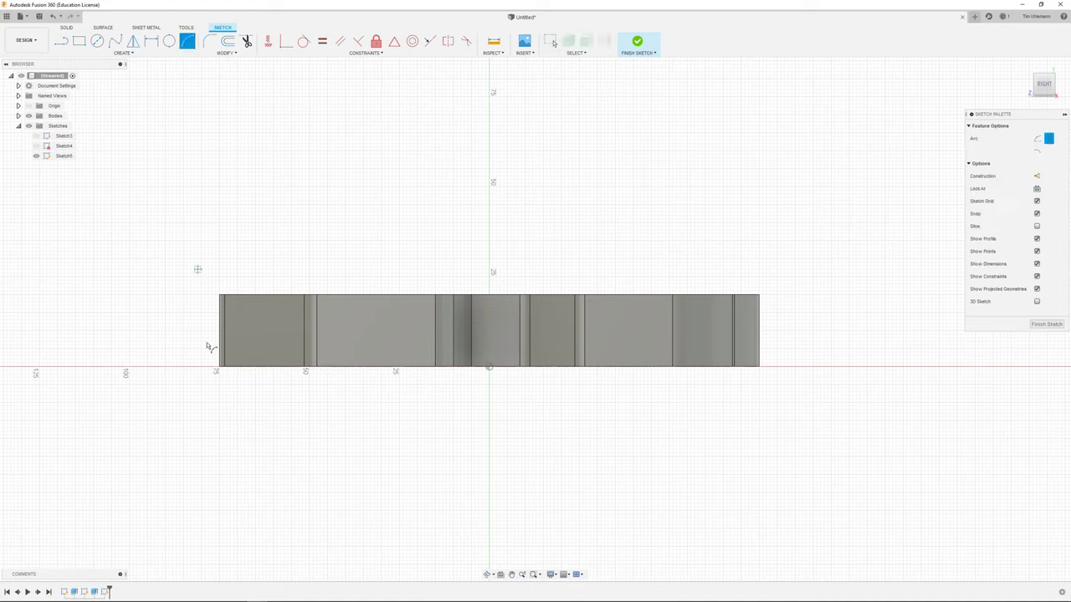
click(147, 368)
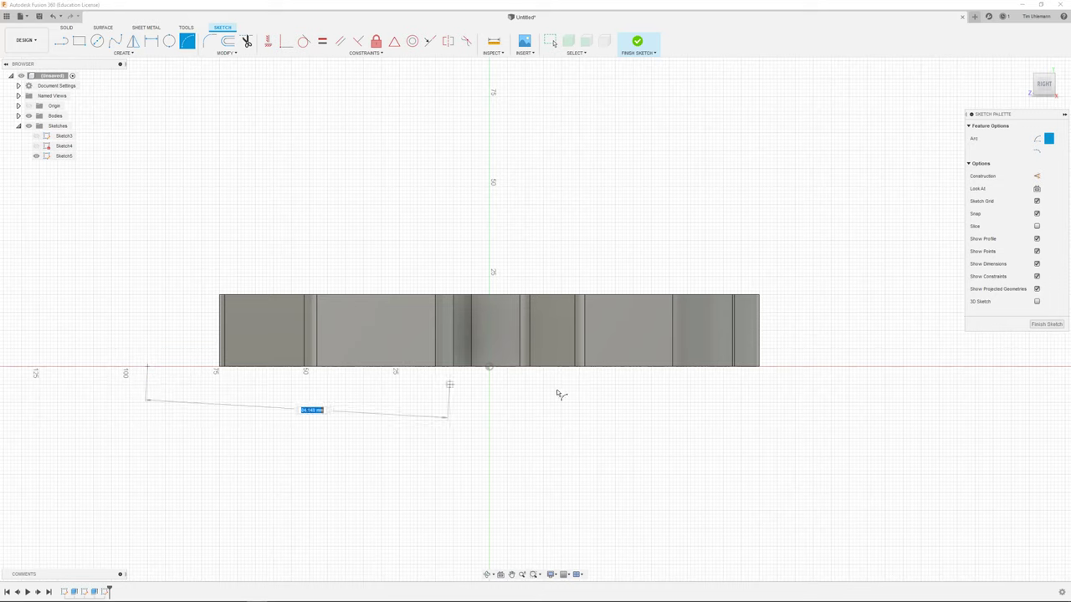
click(874, 368)
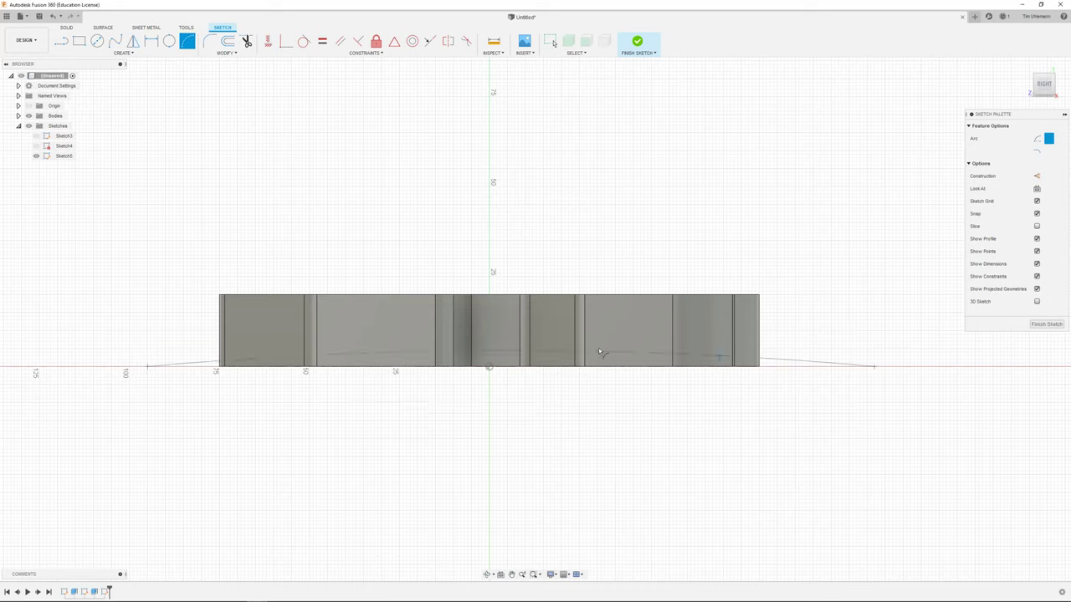
click(454, 315)
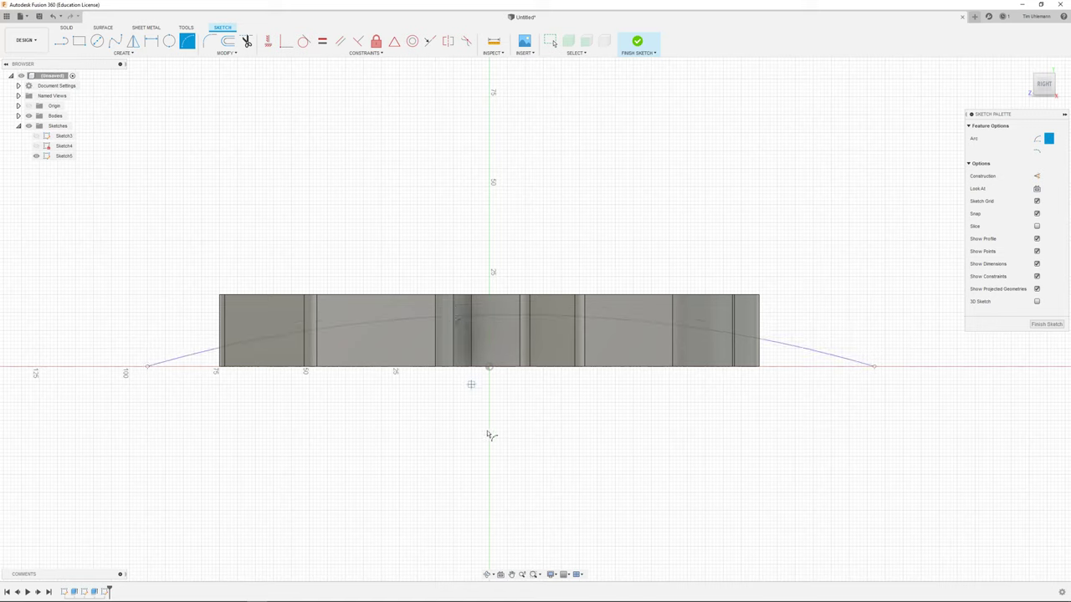
click(1037, 327)
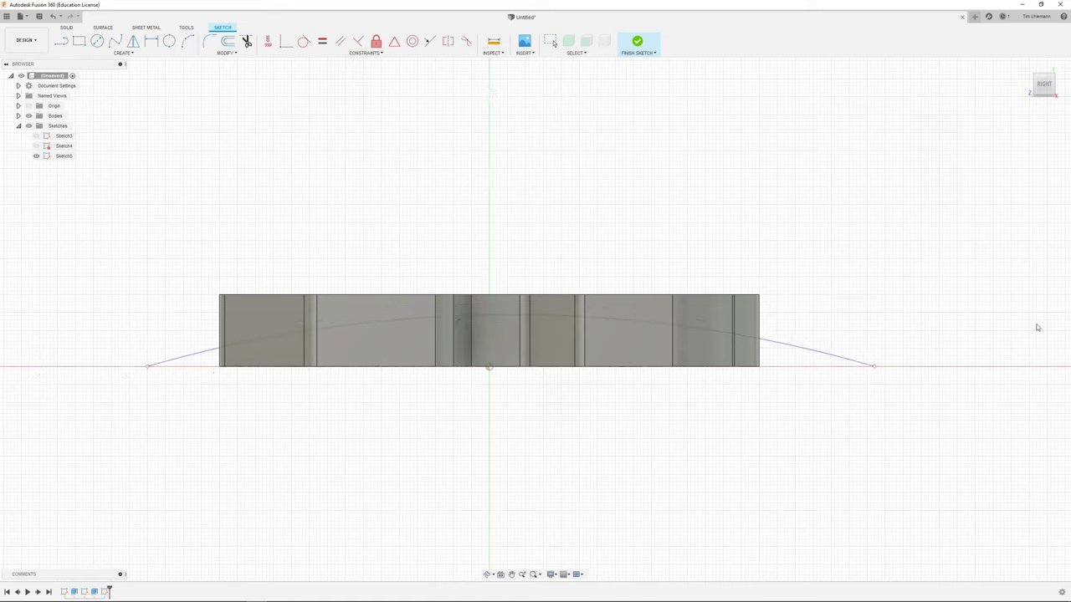
click(639, 41)
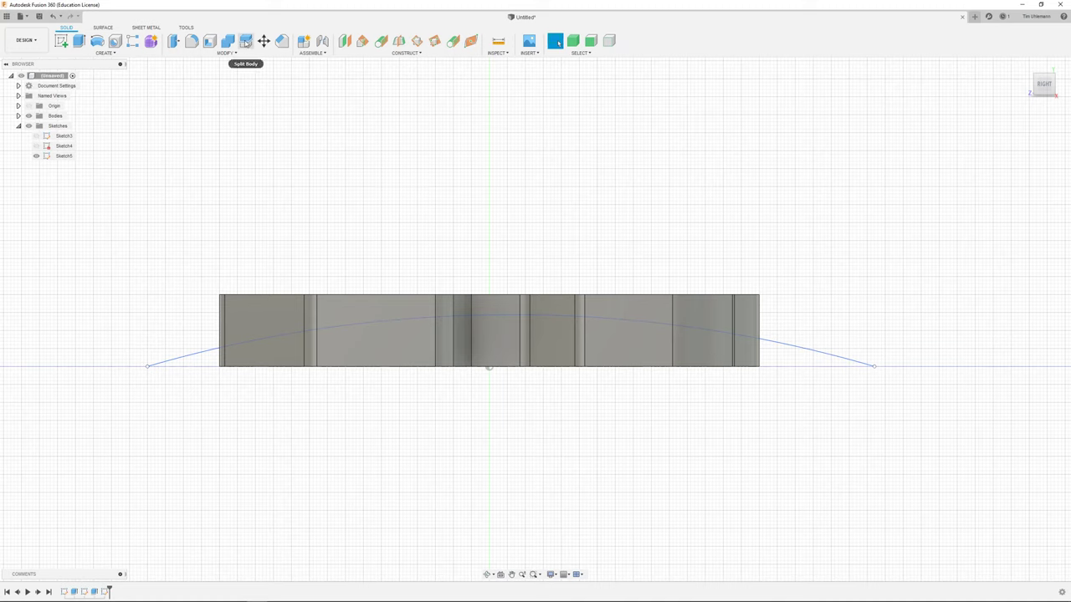
Split the frame body with the arc sketch as the splitting tool, leaving the tool extension on.
click(225, 53)
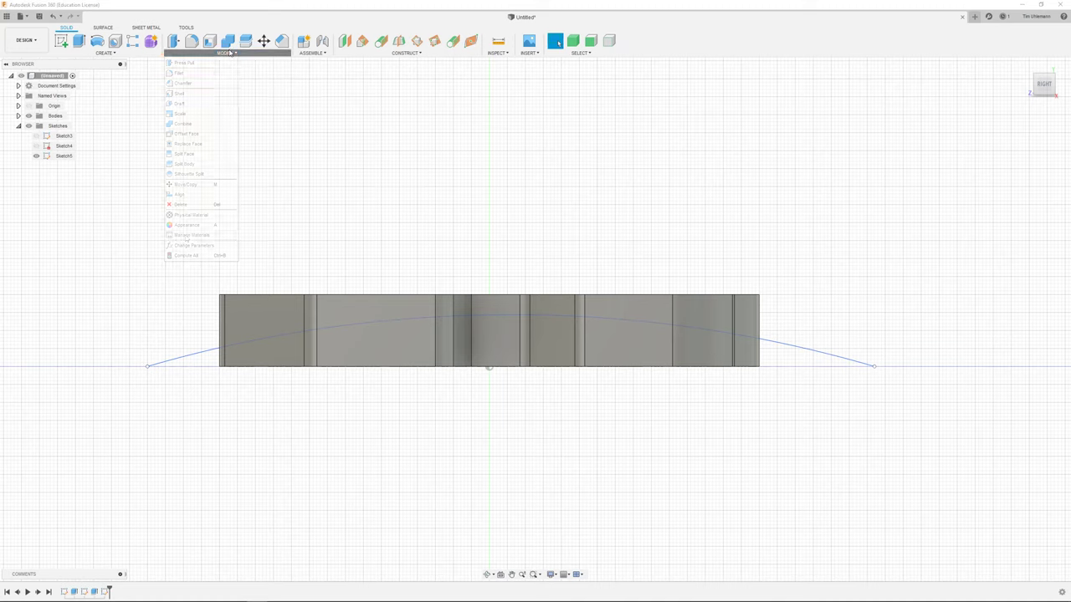
click(190, 164)
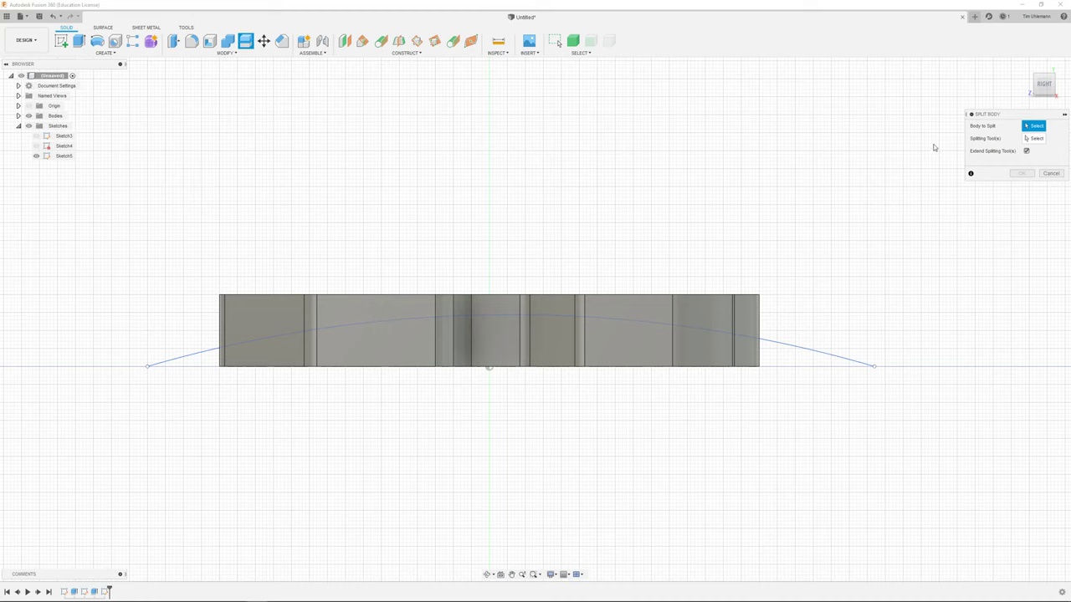
click(701, 318)
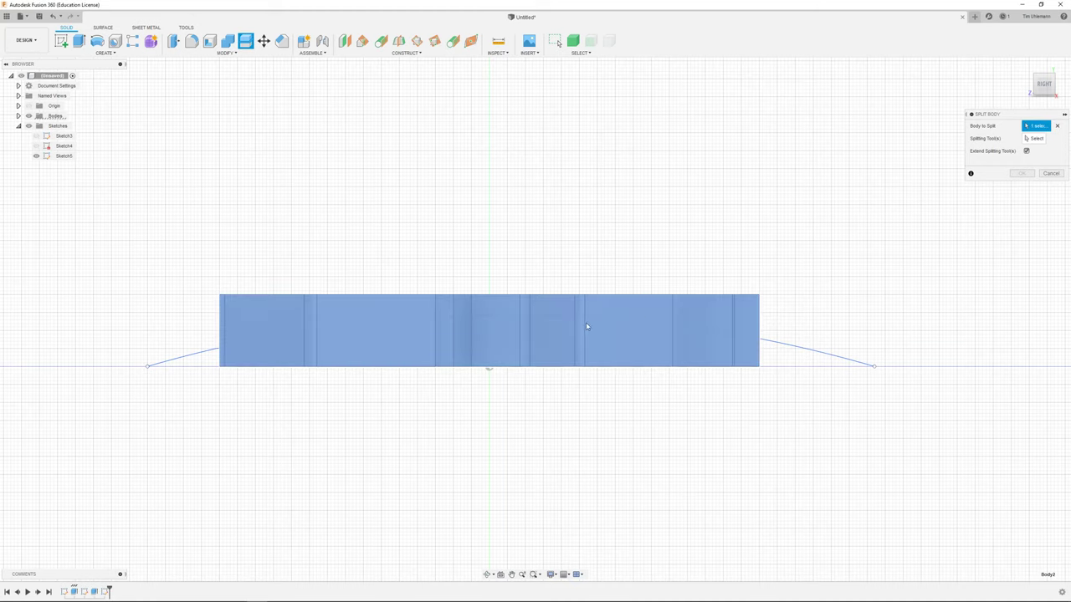
click(1037, 138)
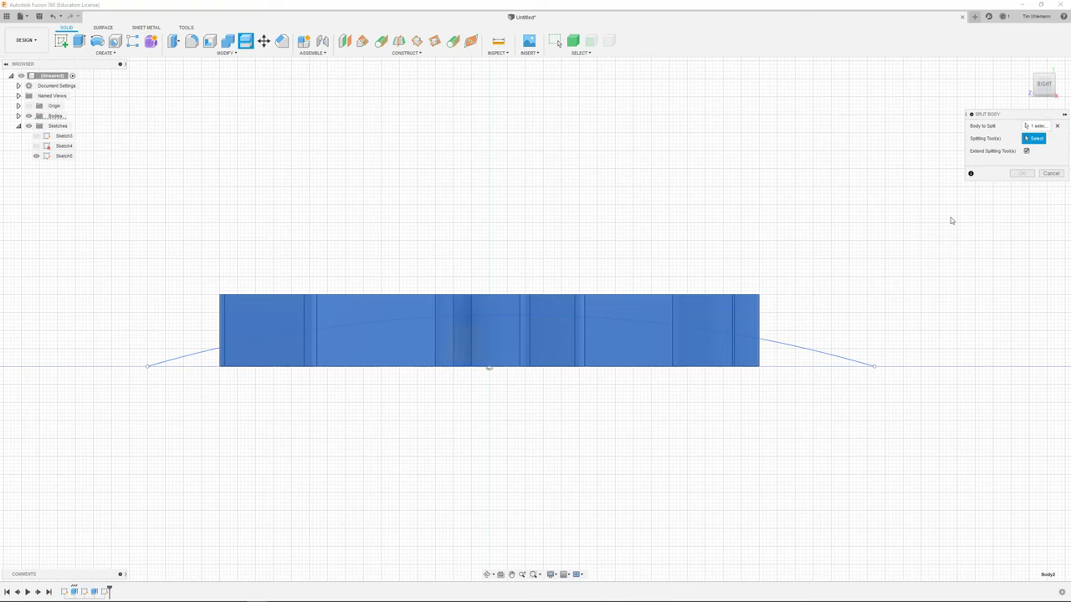
click(815, 352)
shift+middle_drag(822, 240, 803, 251)
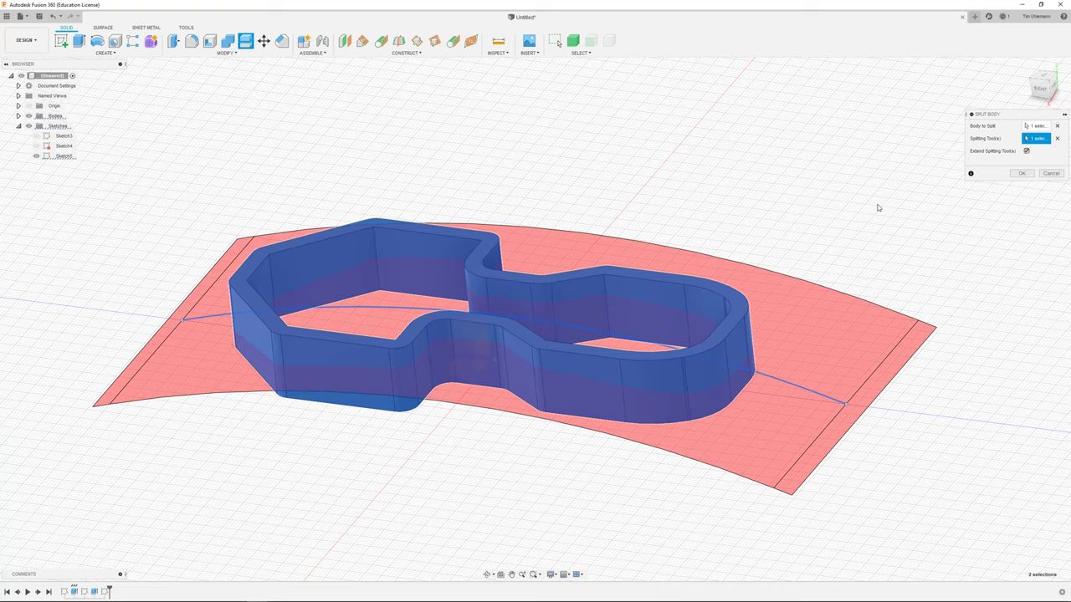
click(1021, 174)
shift+middle_drag(772, 242, 775, 233)
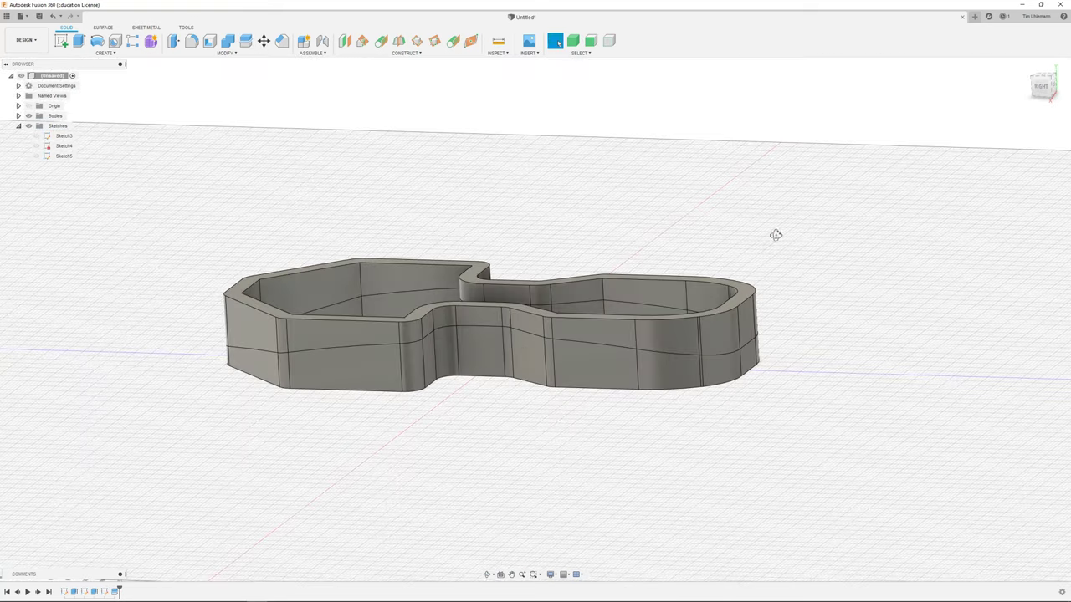
shift+middle_drag(559, 155, 488, 191)
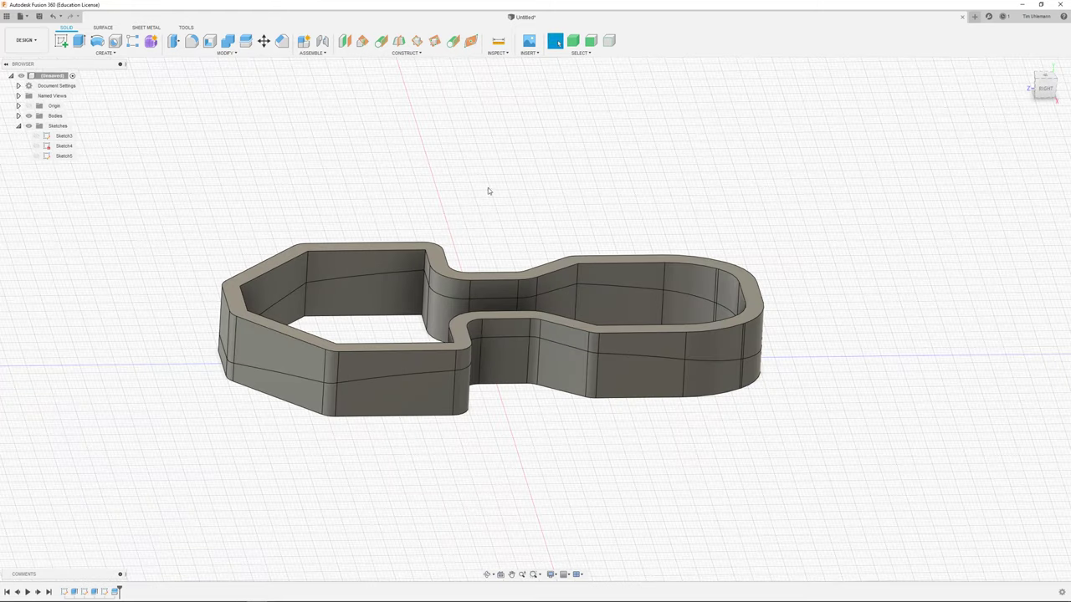
Set the selection priority to bodies and select the upper and lower halves of the split frame in turn.
click(579, 54)
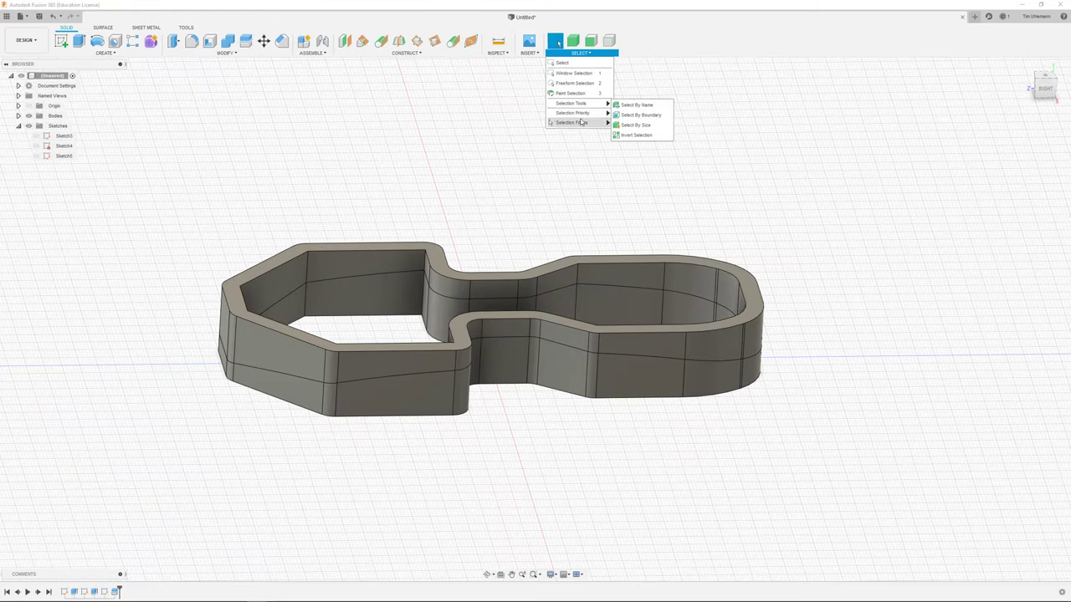
mouse_move(582, 114)
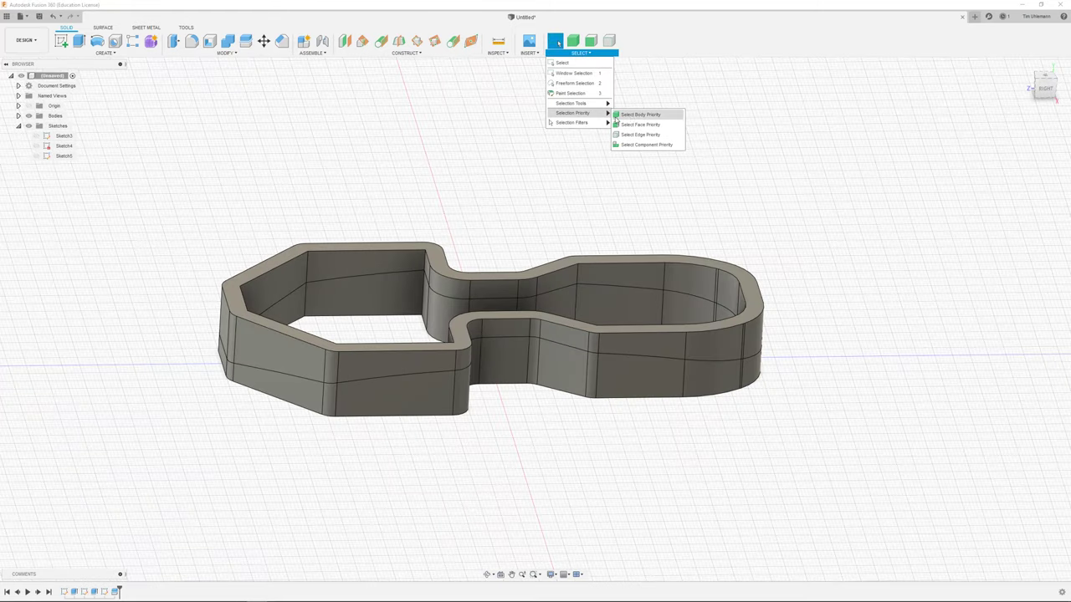
click(680, 115)
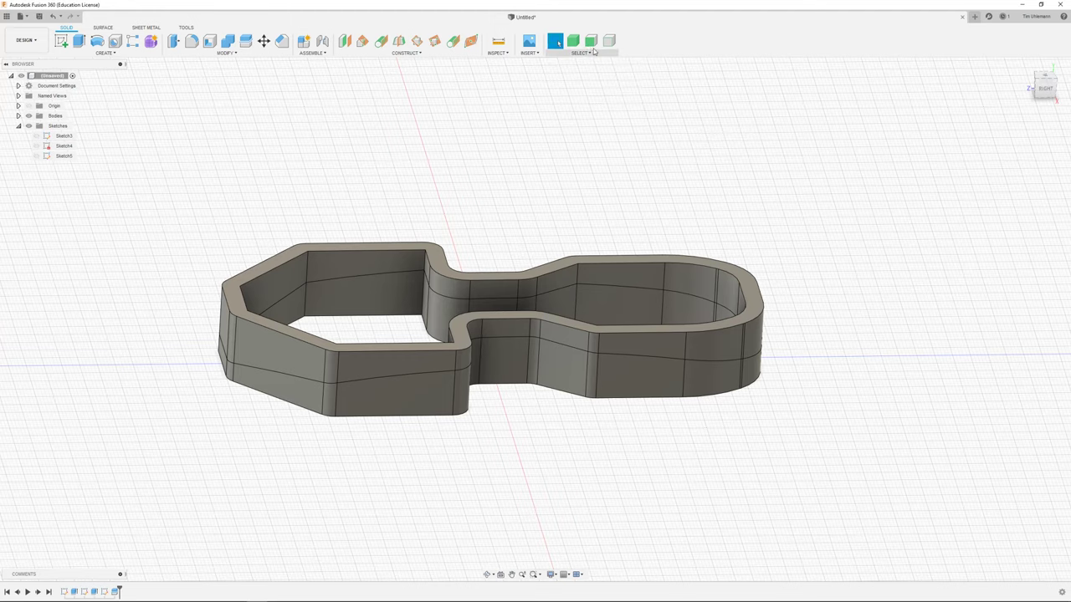
shift+middle_drag(594, 195, 597, 179)
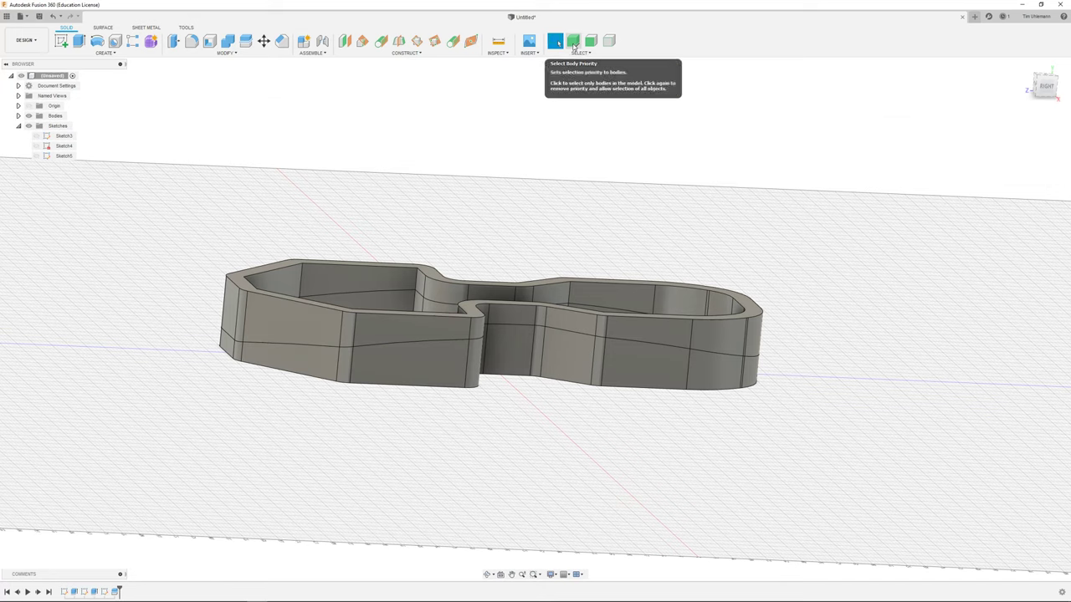
click(574, 46)
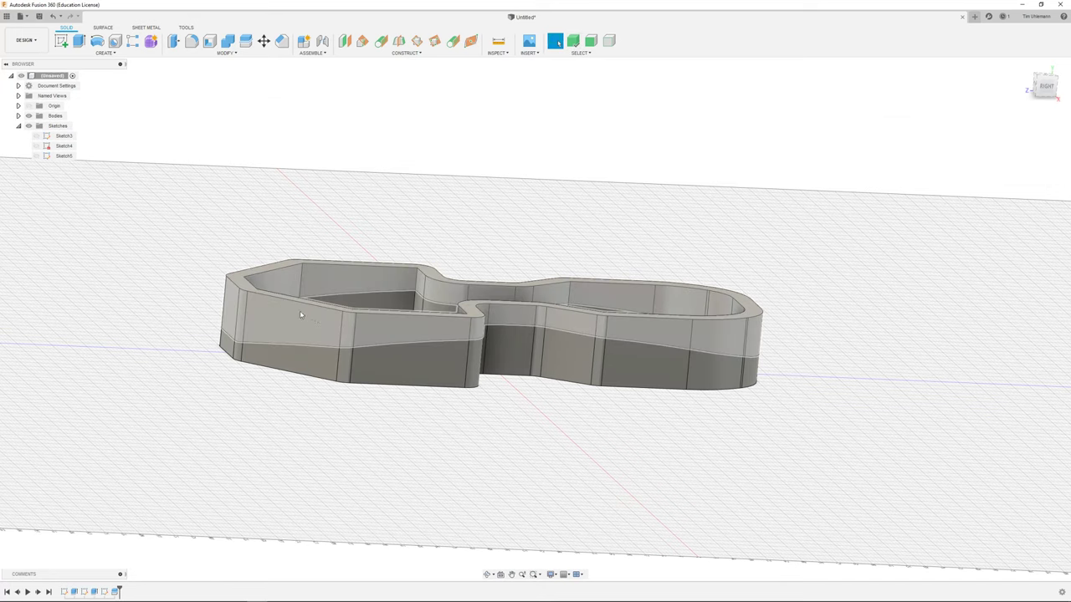
click(438, 329)
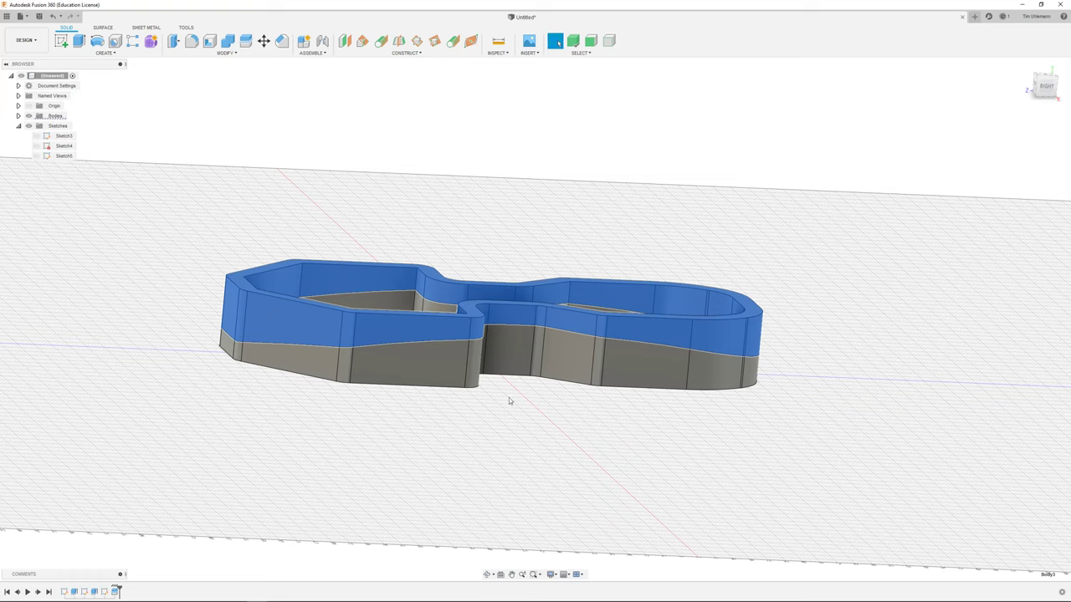
click(516, 360)
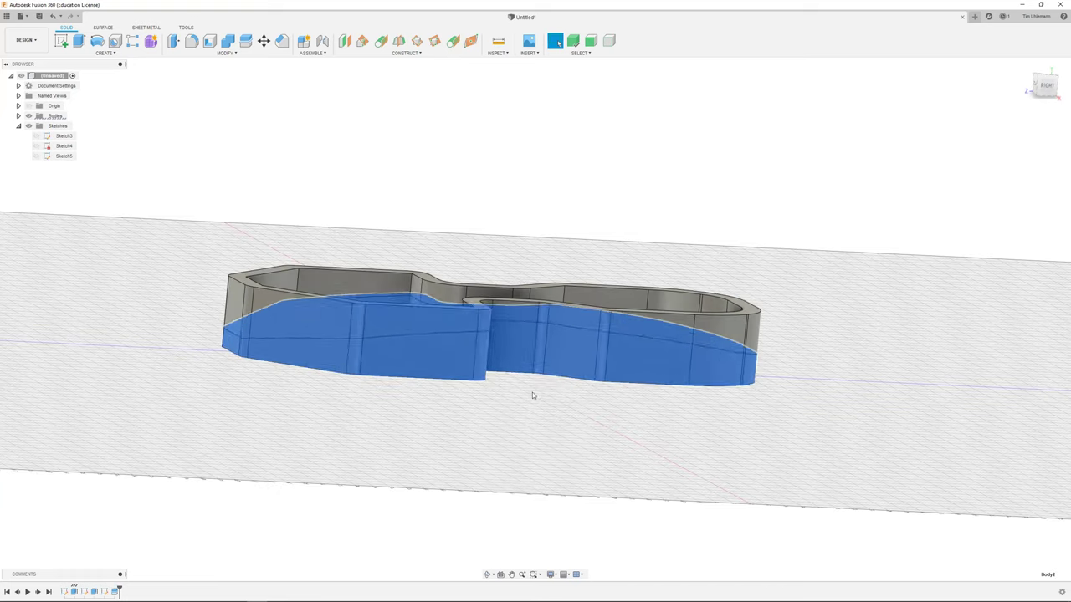
Try removing the lower body of the split frame and view the result from the right side.
right_click(532, 392)
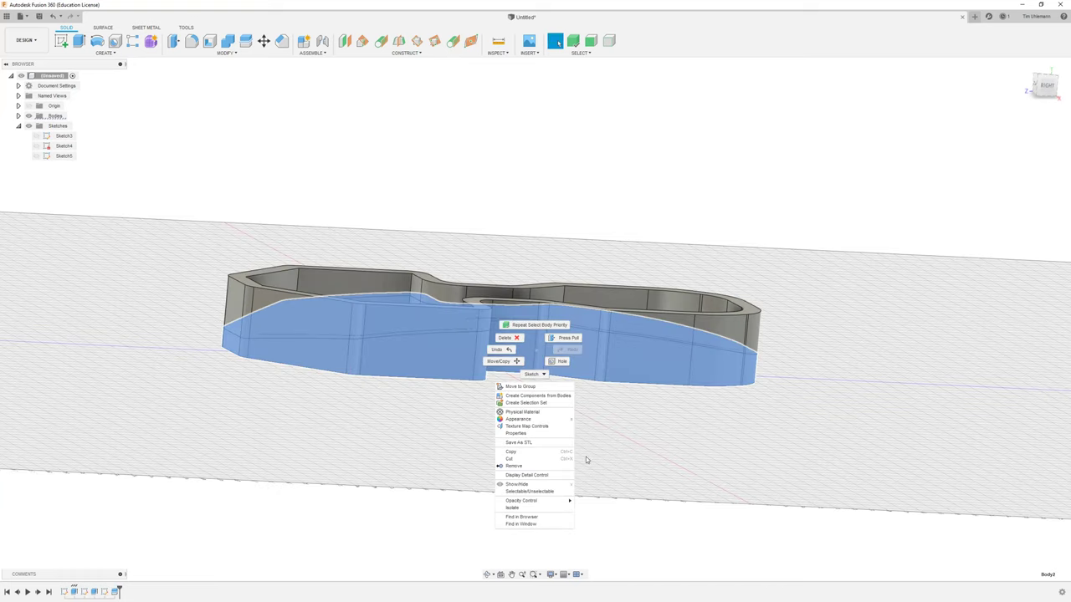
click(542, 480)
shift+middle_drag(553, 421, 466, 377)
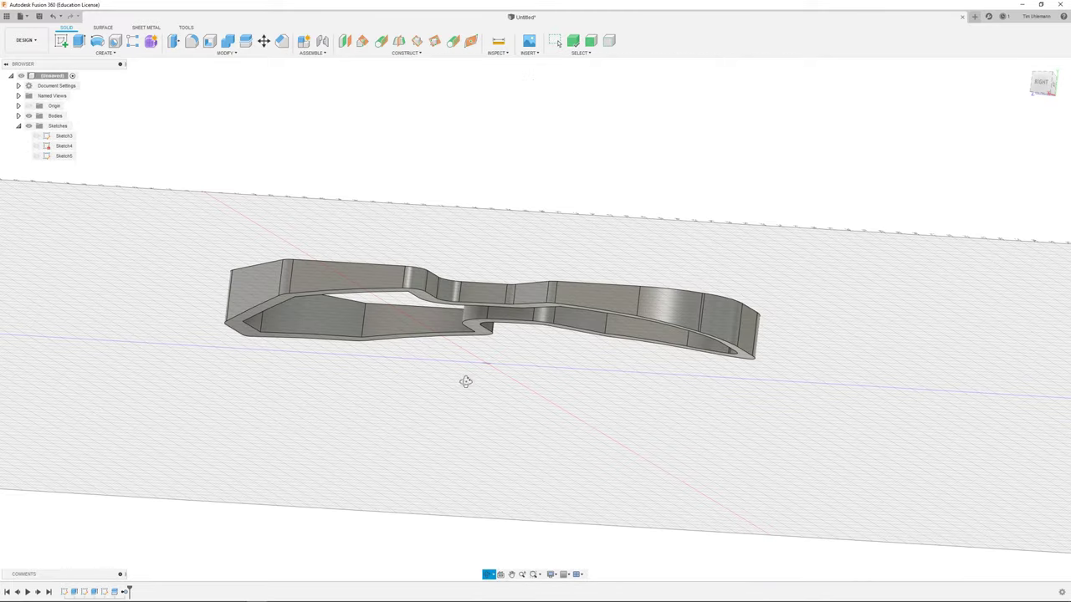
click(1039, 85)
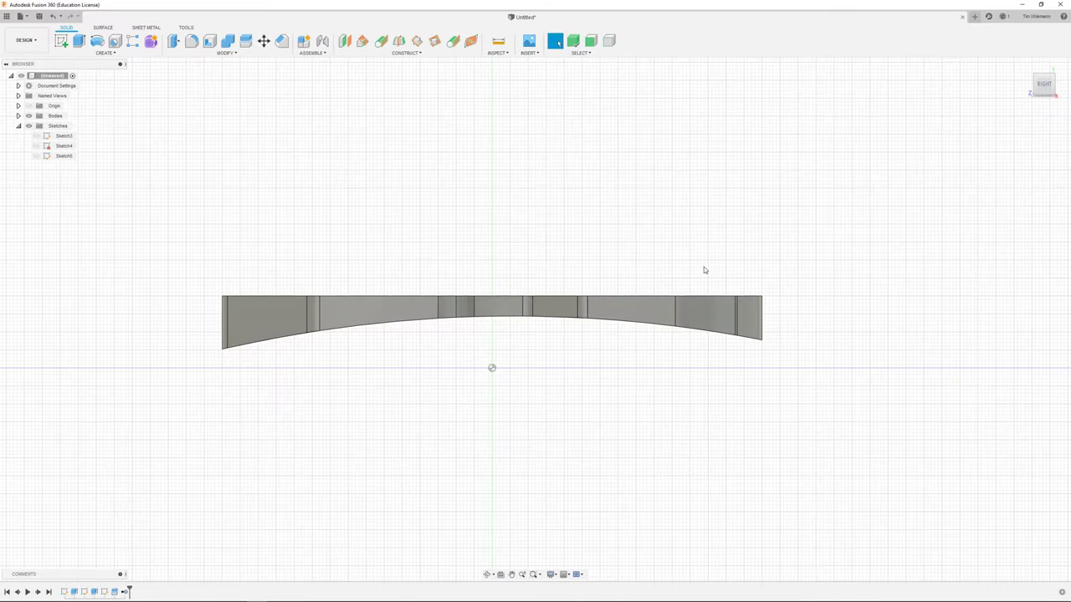
Try removing the upper body of the split frame instead.
right_click(318, 314)
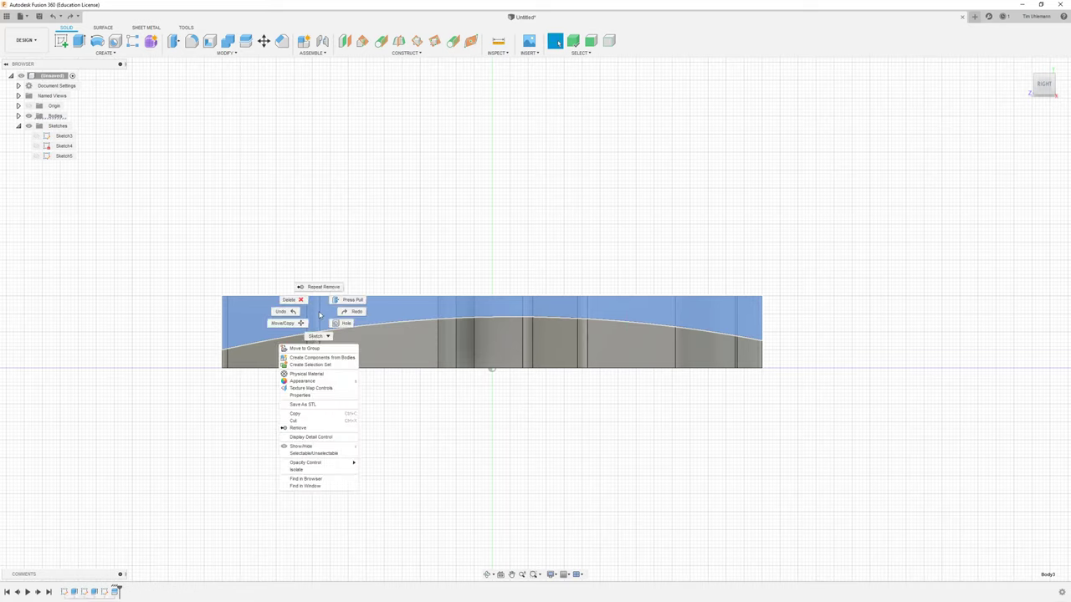
click(308, 428)
mouse_move(474, 405)
shift+middle_down()
mouse_move(482, 419)
mouse_move(497, 411)
mouse_move(487, 406)
shift+middle_up()
Undo the removal of the upper body while keeping the arc split in place.
key(ctrl+z)
key(ctrl+z)
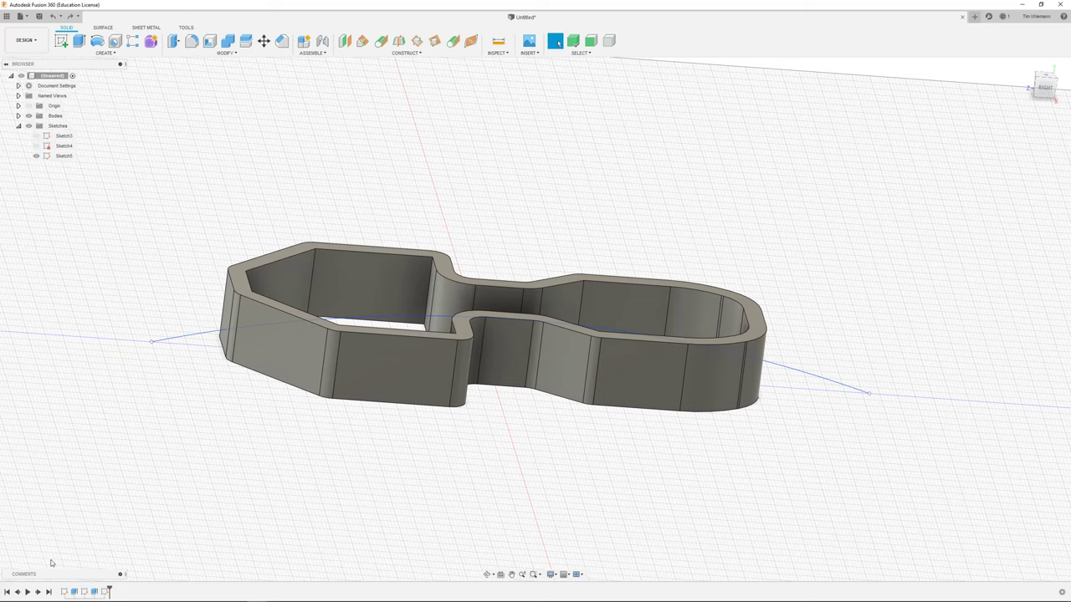
click(72, 17)
click(72, 17)
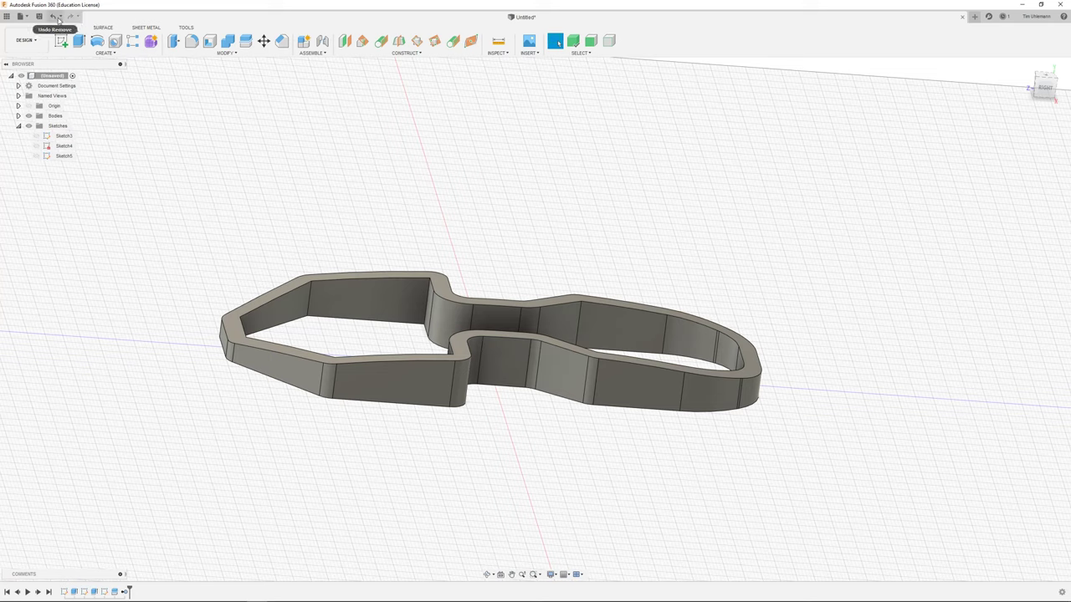
click(59, 16)
click(67, 30)
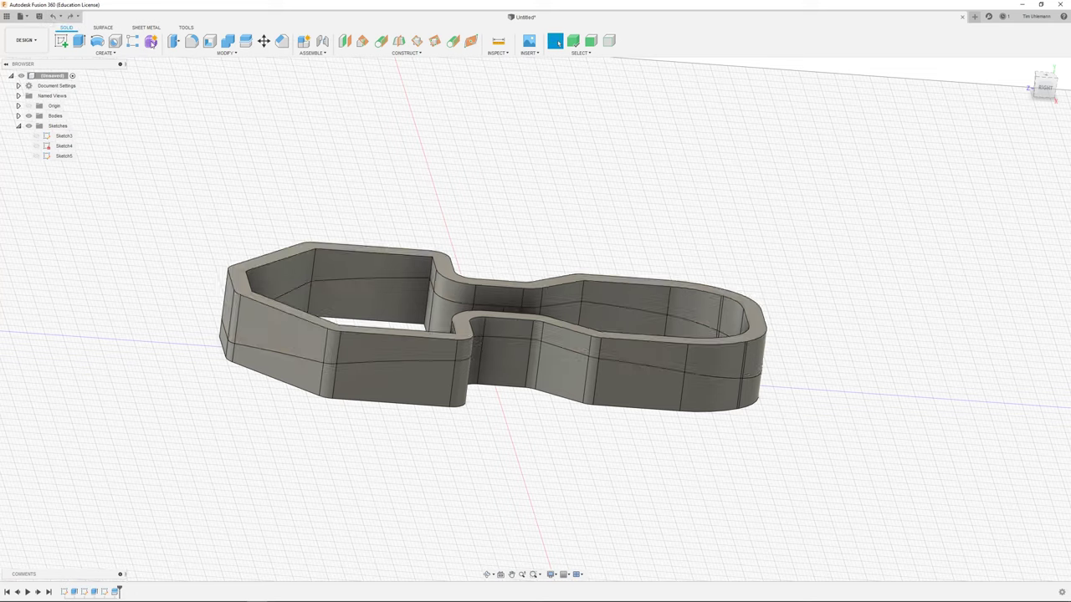
Remove the lower body, keeping the arched upper frame, and save the design as 001_Workshop in Hard Surface Modeling.
right_click(604, 353)
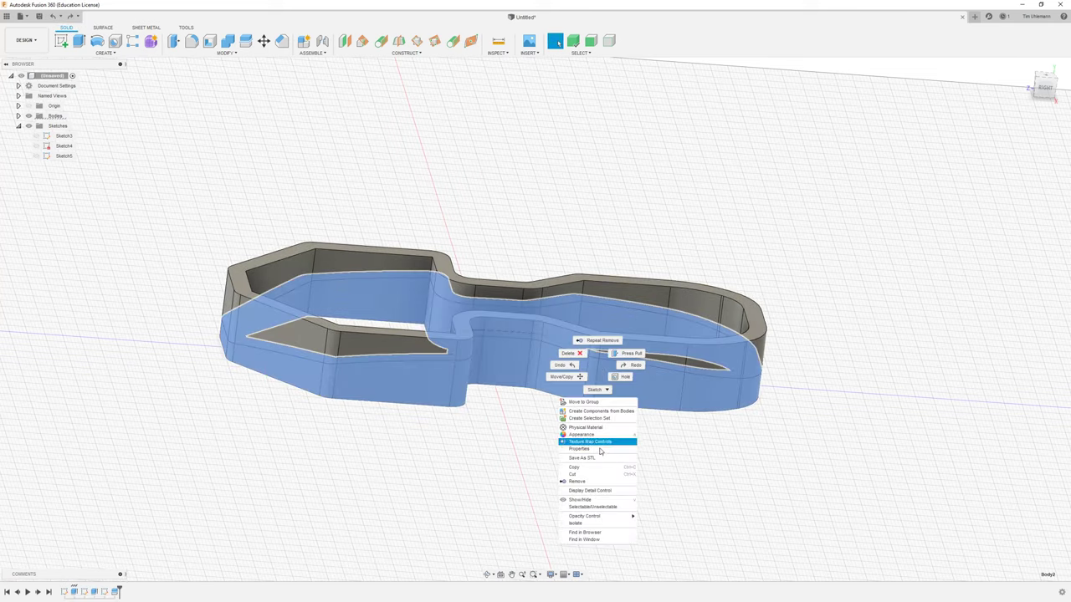
click(585, 478)
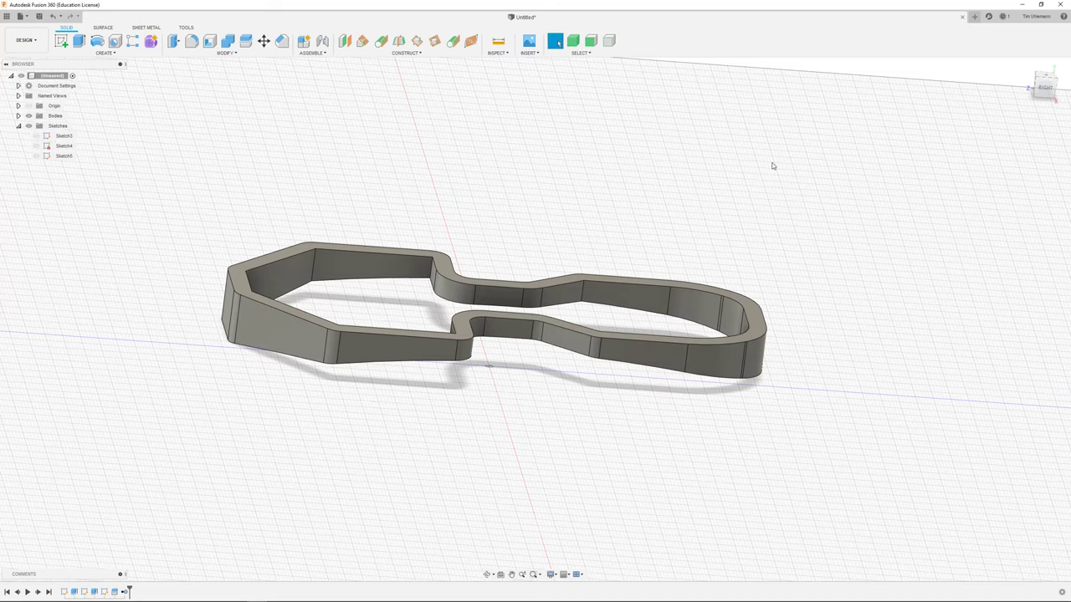
key(ctrl+s)
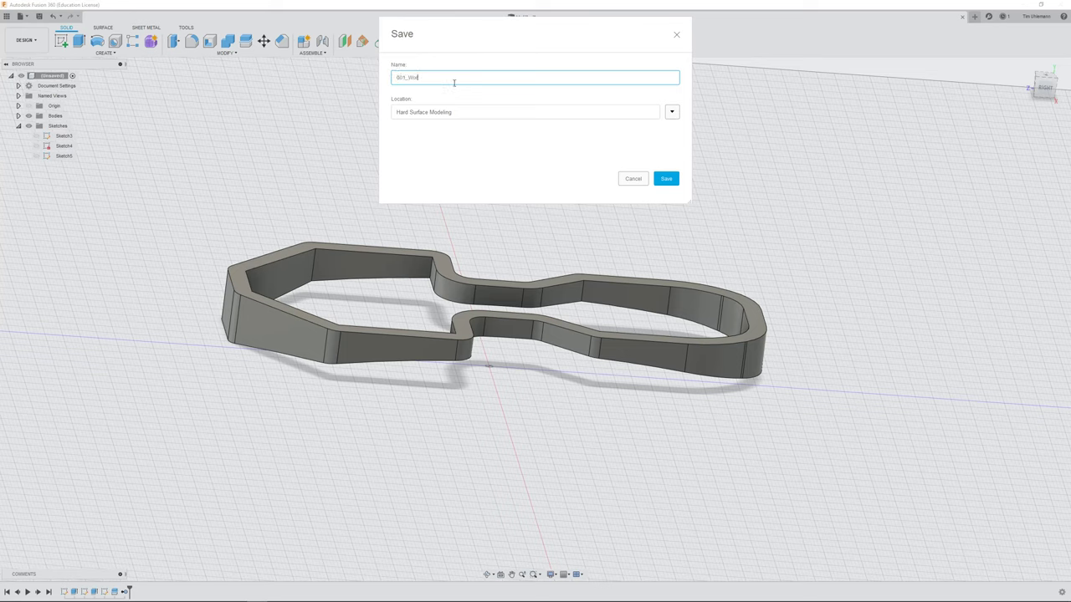
text(001_Workshop)
key(Return)
Examine the arched frame from above, from the side and from the front, and return to the home view.
shift+middle_drag(454, 82, 541, 256)
scroll(543, 217, up, 3)
shift+middle_drag(675, 376, 681, 383)
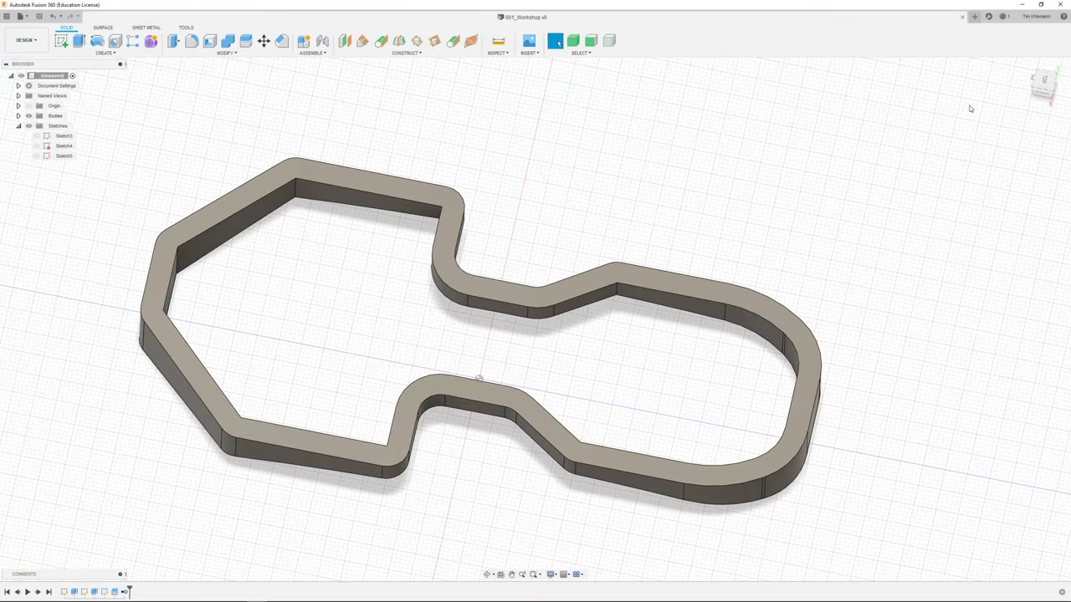
mouse_move(633, 235)
shift+middle_down()
mouse_move(611, 252)
mouse_move(629, 243)
shift+middle_up()
click(1027, 67)
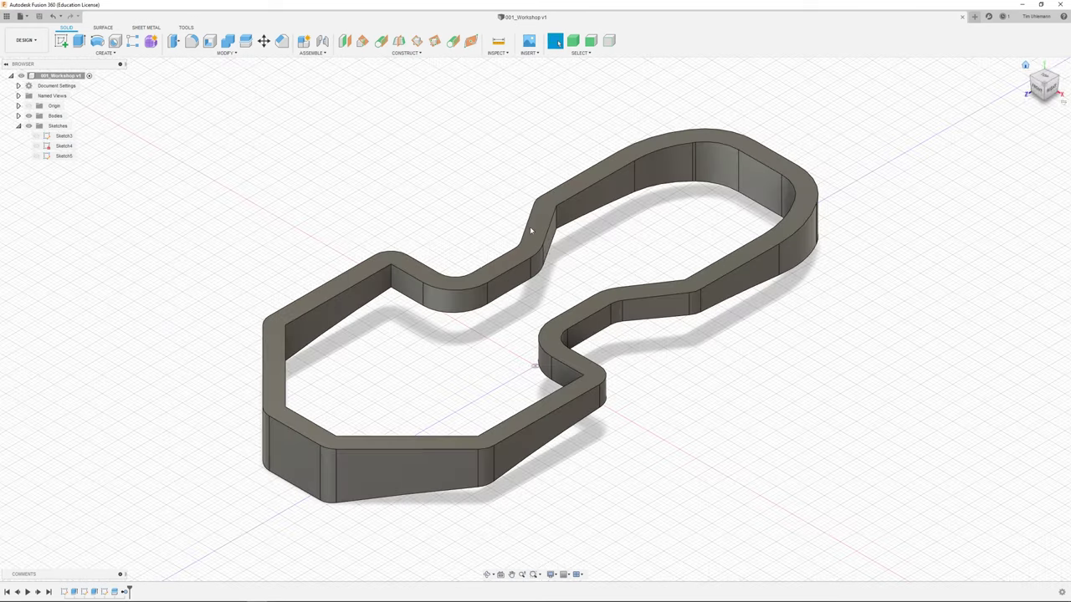
shift+middle_drag(530, 231, 511, 339)
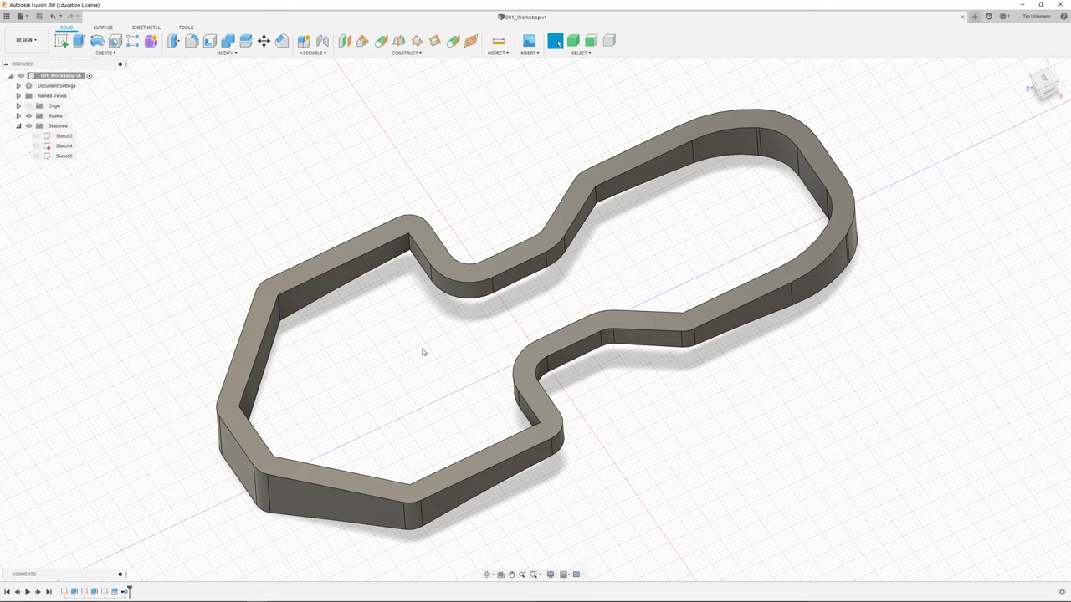
shift+middle_drag(423, 352, 384, 388)
click(385, 388)
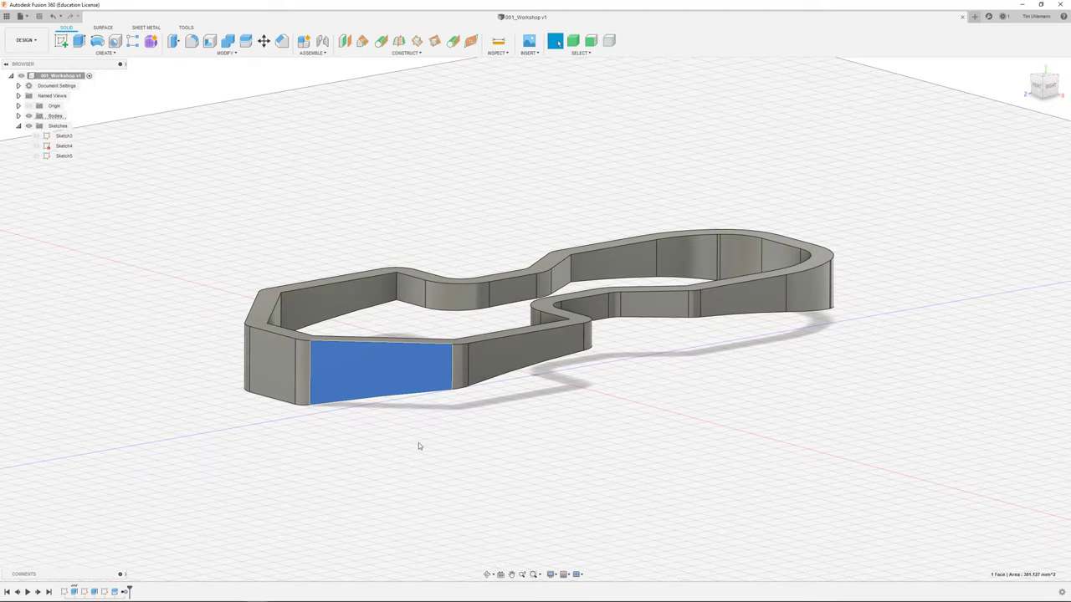
shift+middle_drag(419, 446, 450, 468)
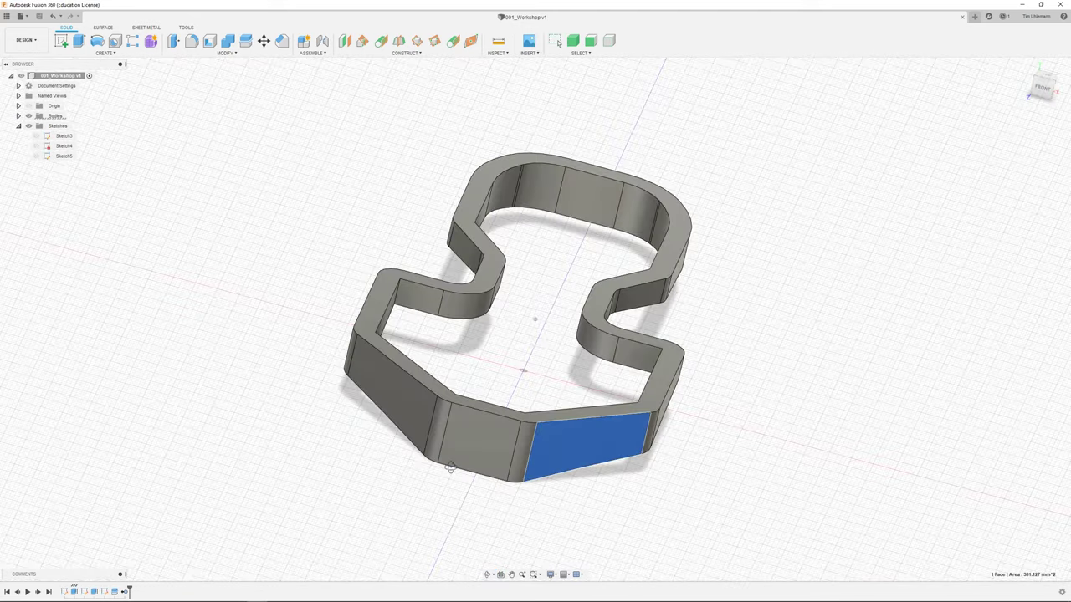
click(546, 317)
shift+middle_drag(546, 316, 546, 291)
key(Escape)
scroll(550, 251, up, 2)
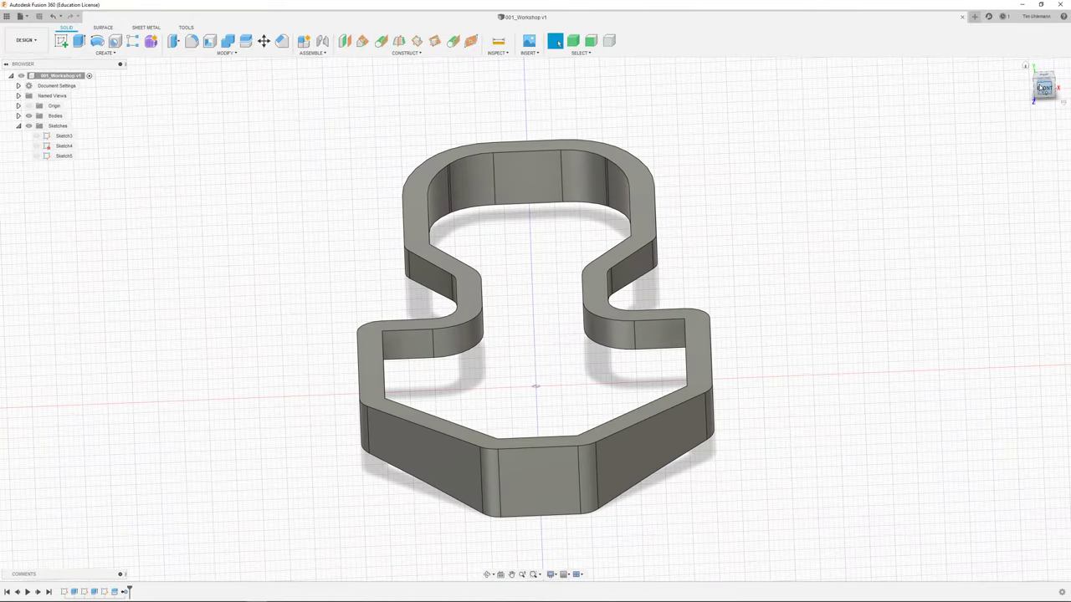
click(1026, 66)
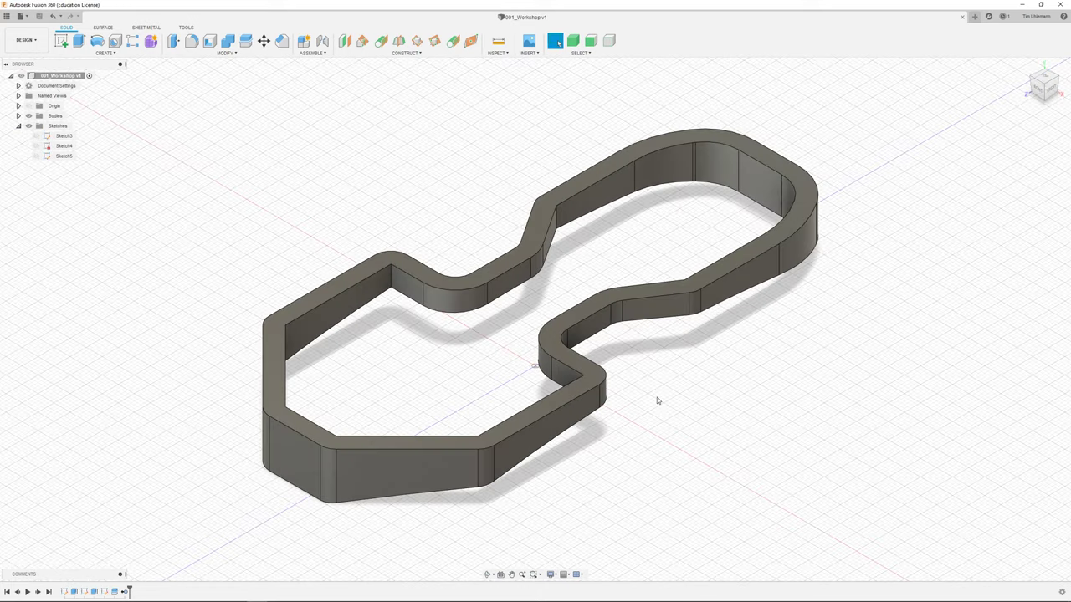
Sketch a straight line about 160 mm long on the top plane, running lengthwise through the frame's centre and past both ends.
scroll(656, 397, down, 2)
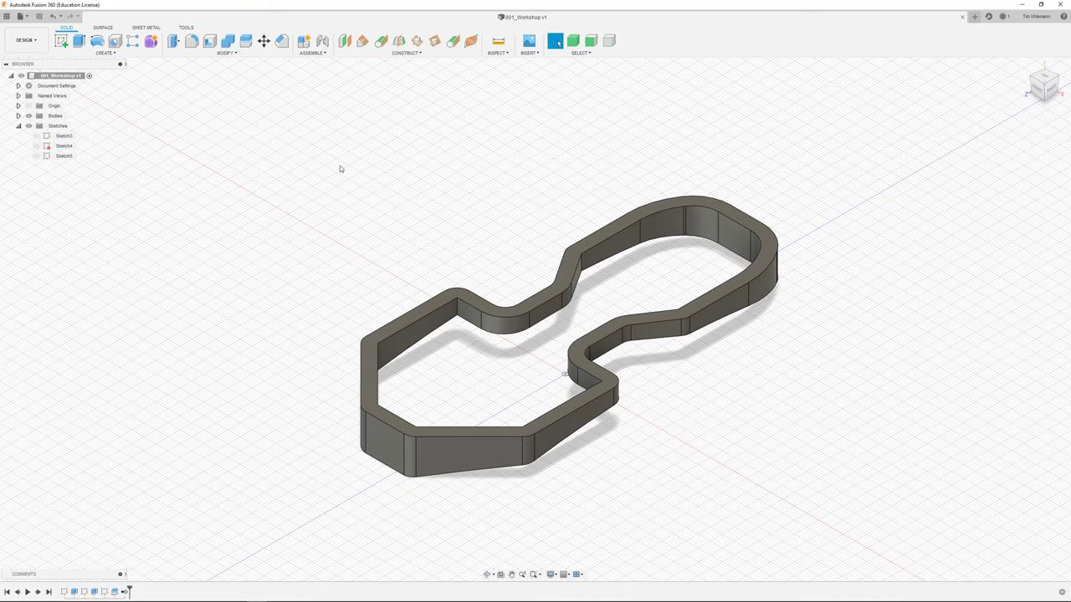
click(562, 381)
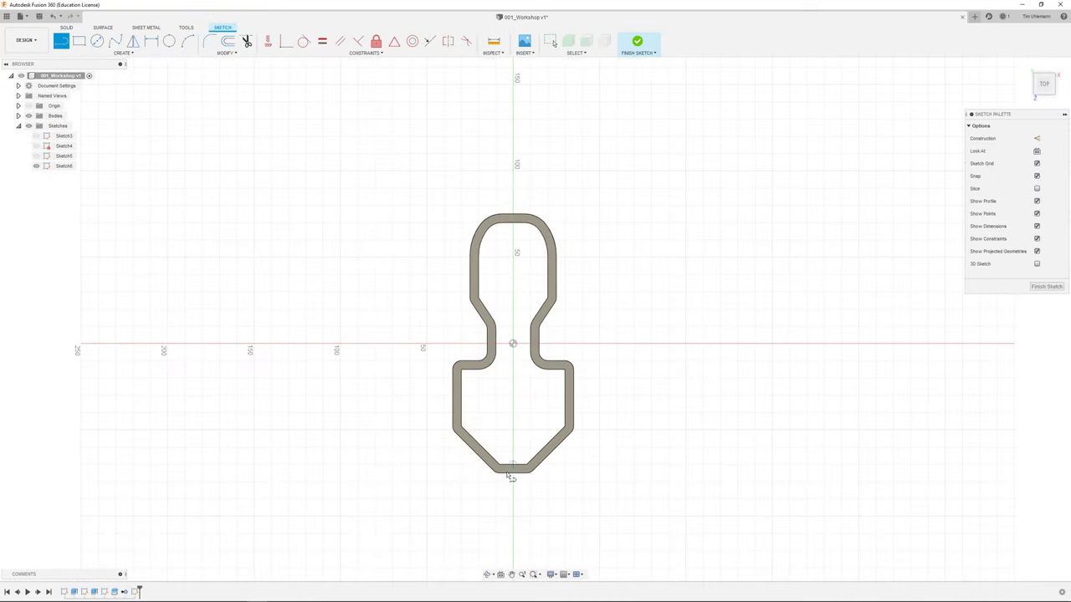
click(513, 483)
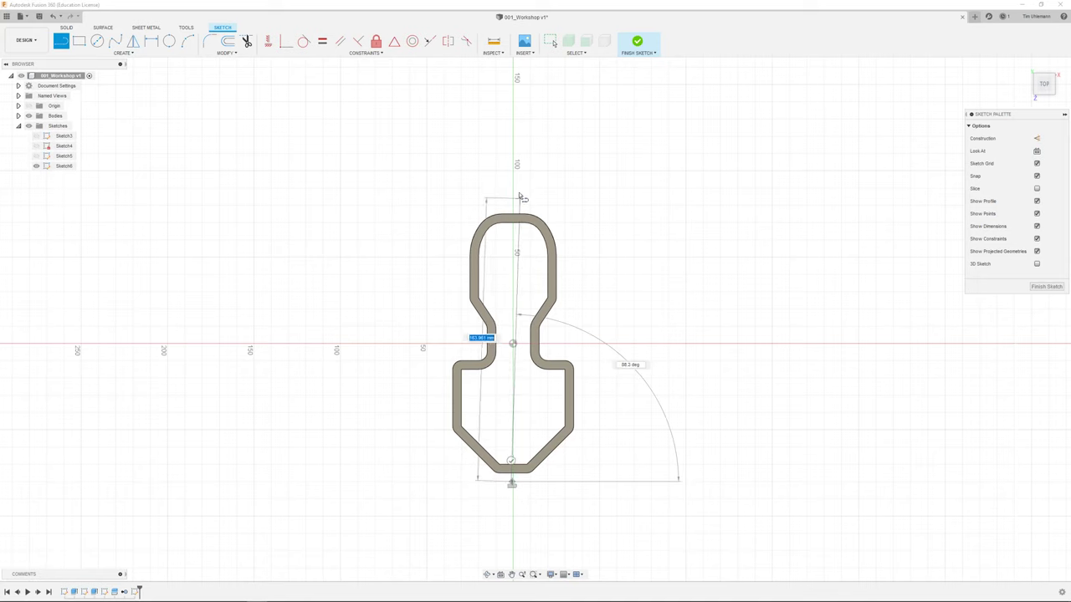
click(513, 205)
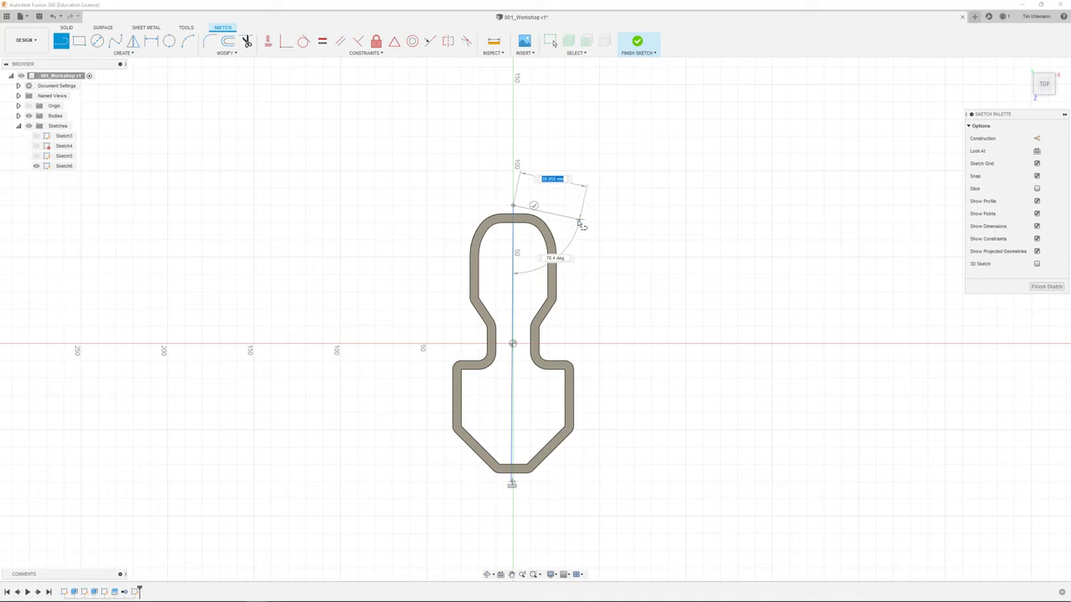
click(533, 206)
click(1046, 286)
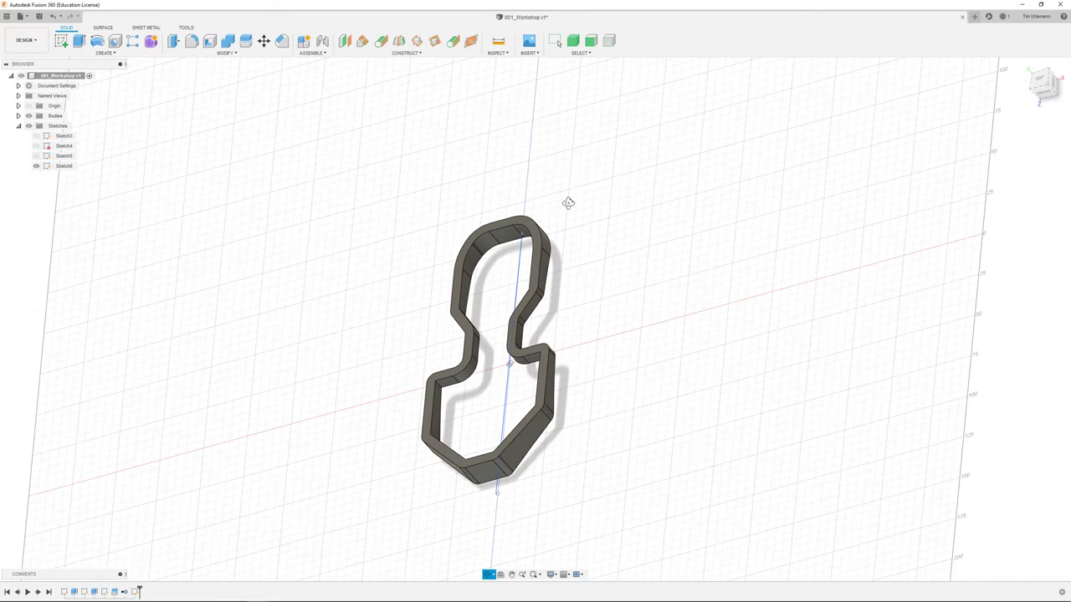
Split the frame body lengthwise into two halves, using the centre line as the splitting tool.
click(1026, 68)
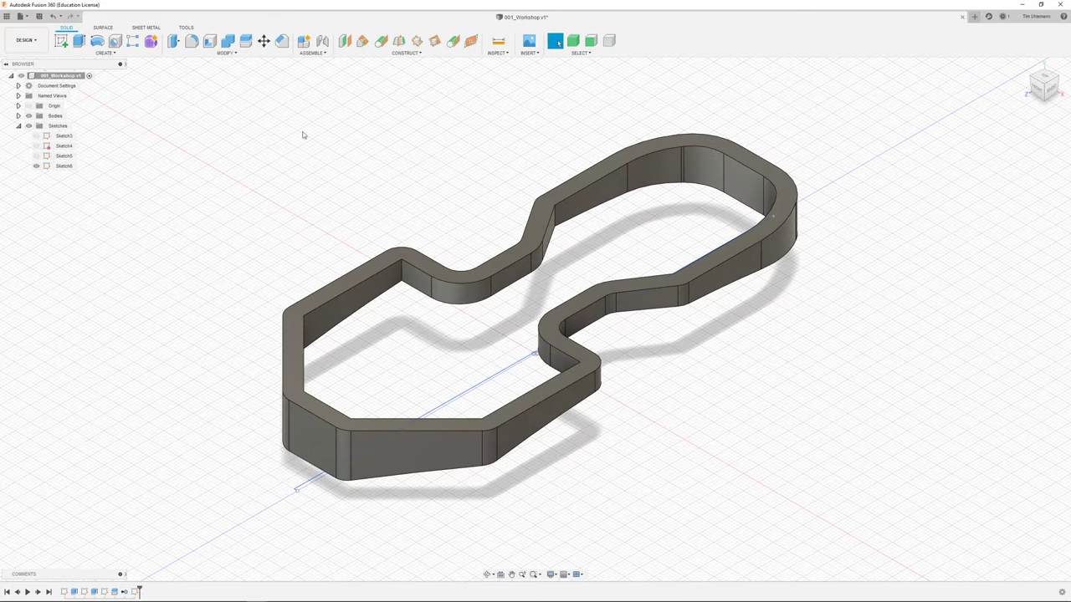
click(244, 45)
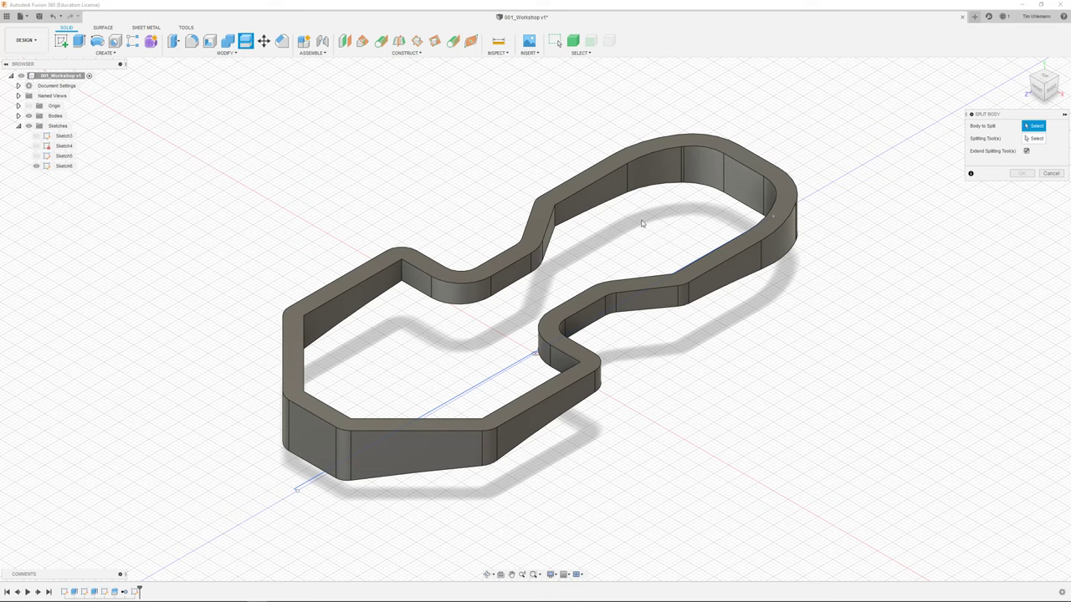
click(577, 301)
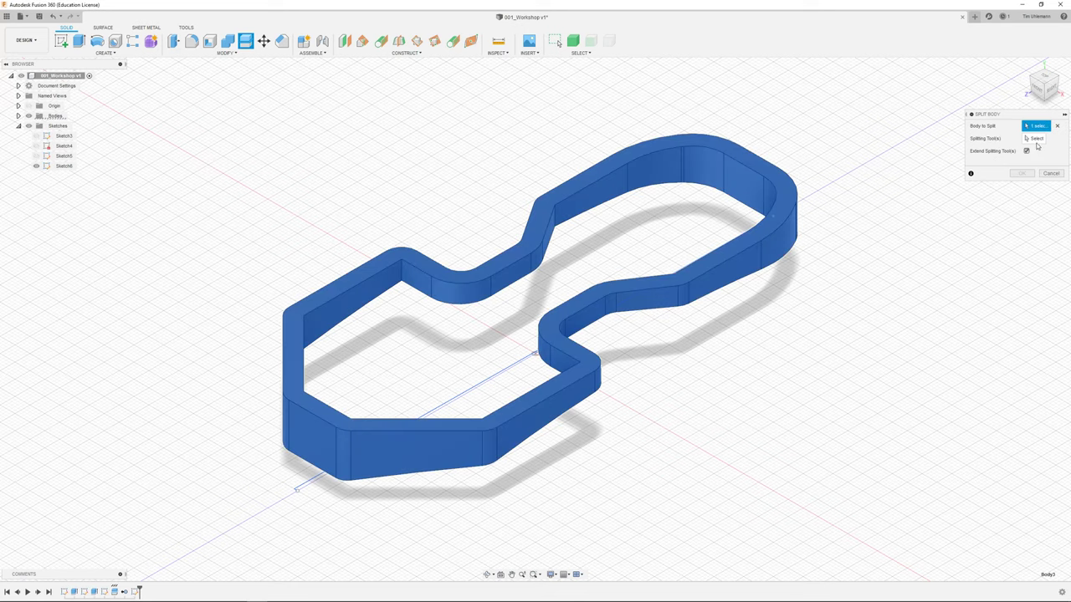
click(470, 394)
click(1021, 173)
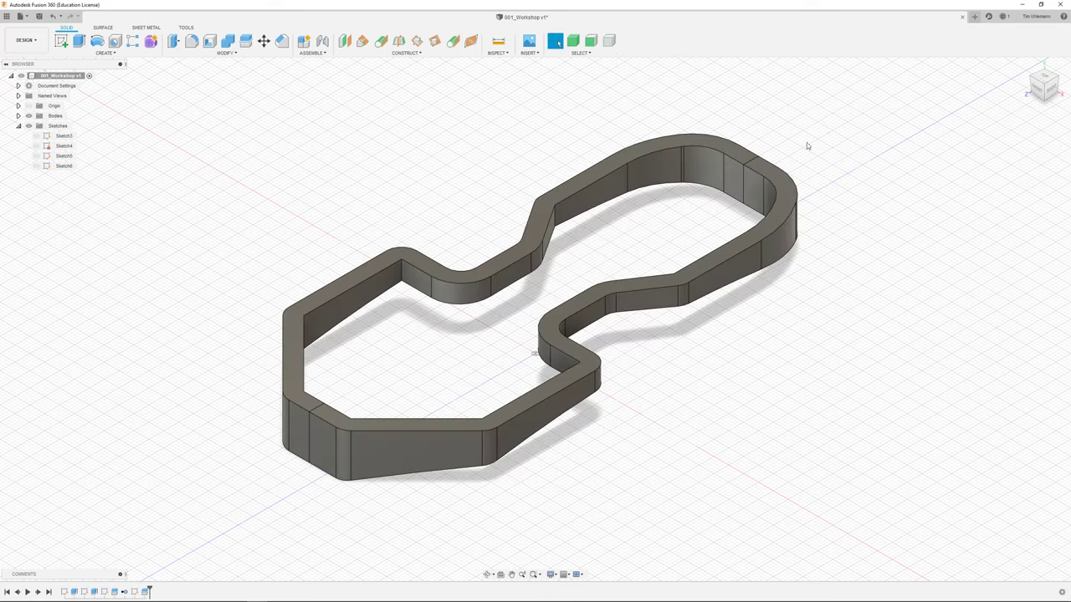
Remove the rear half of the split frame, keeping the half on the positive X side.
click(519, 243)
right_click(513, 255)
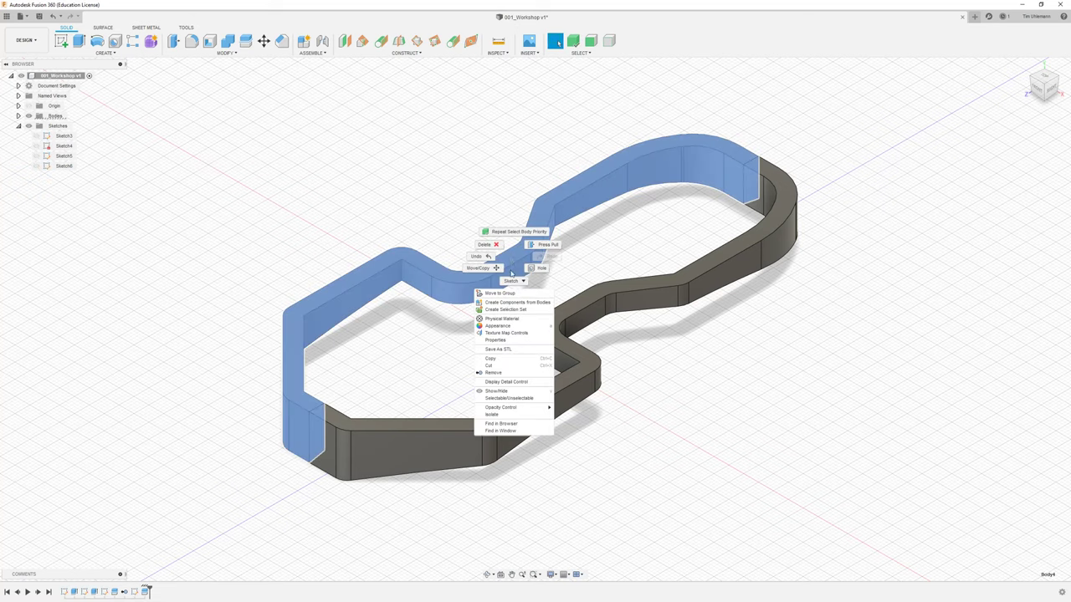
click(502, 366)
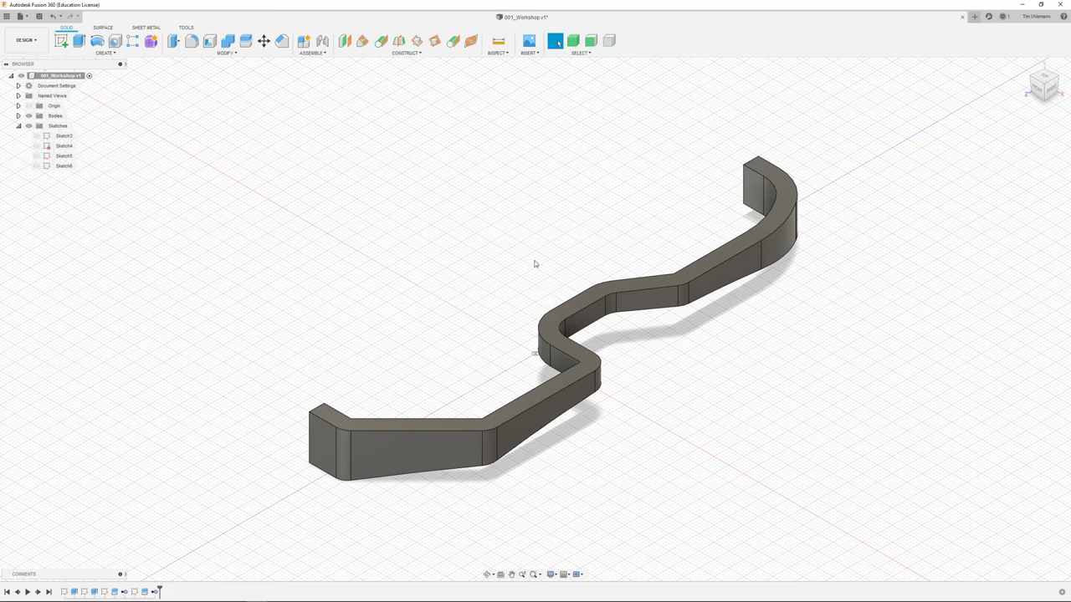
Create a sketch on the straight outer side face of the frame's wide section and finish it without drawing anything.
shift+middle_drag(531, 304, 591, 222)
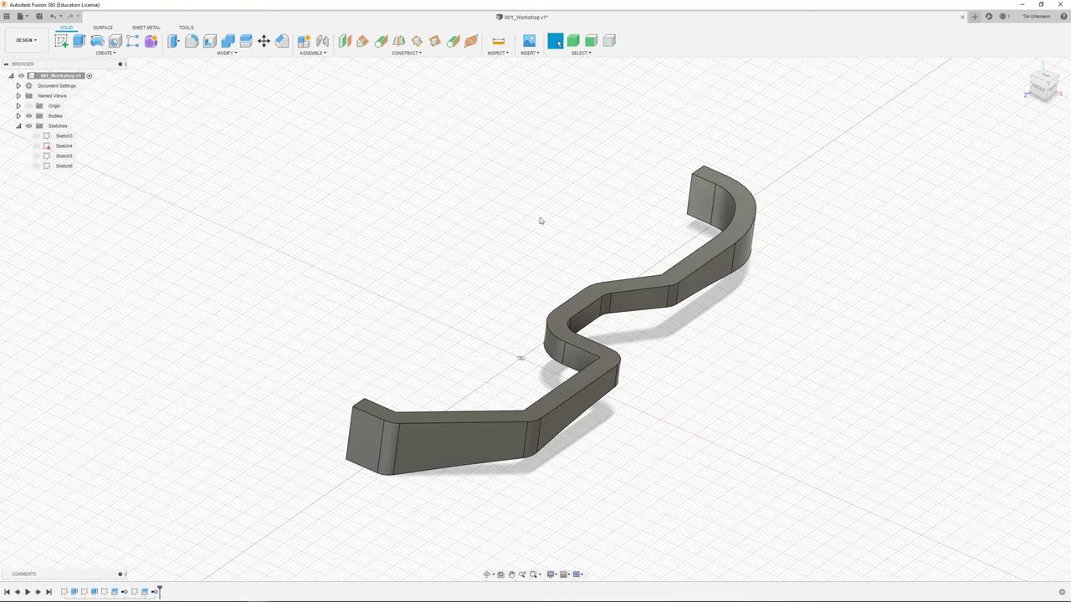
shift+middle_drag(598, 326, 752, 347)
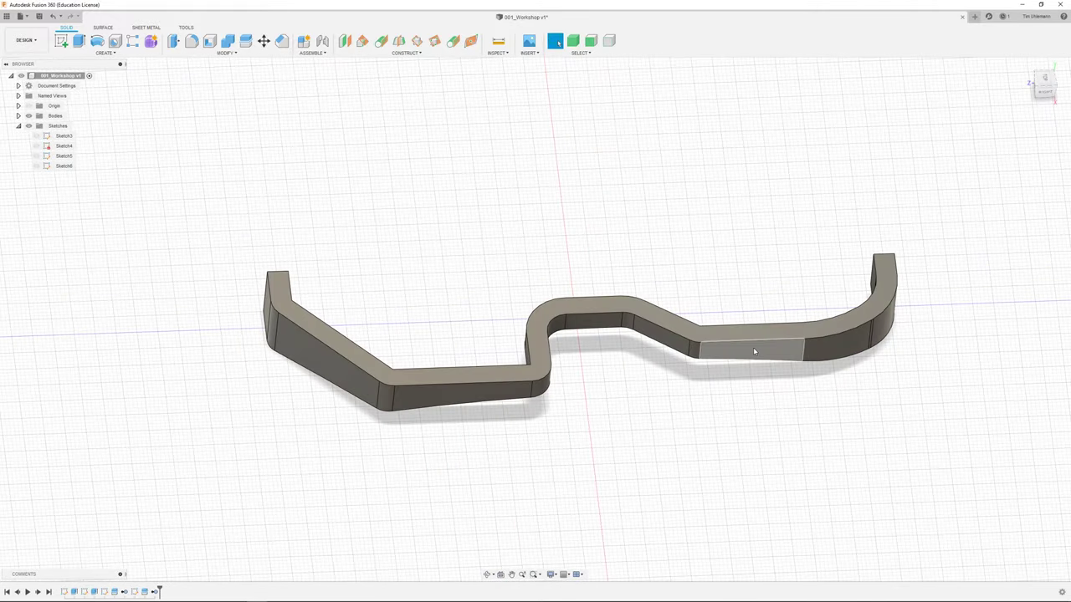
click(488, 393)
key(c)
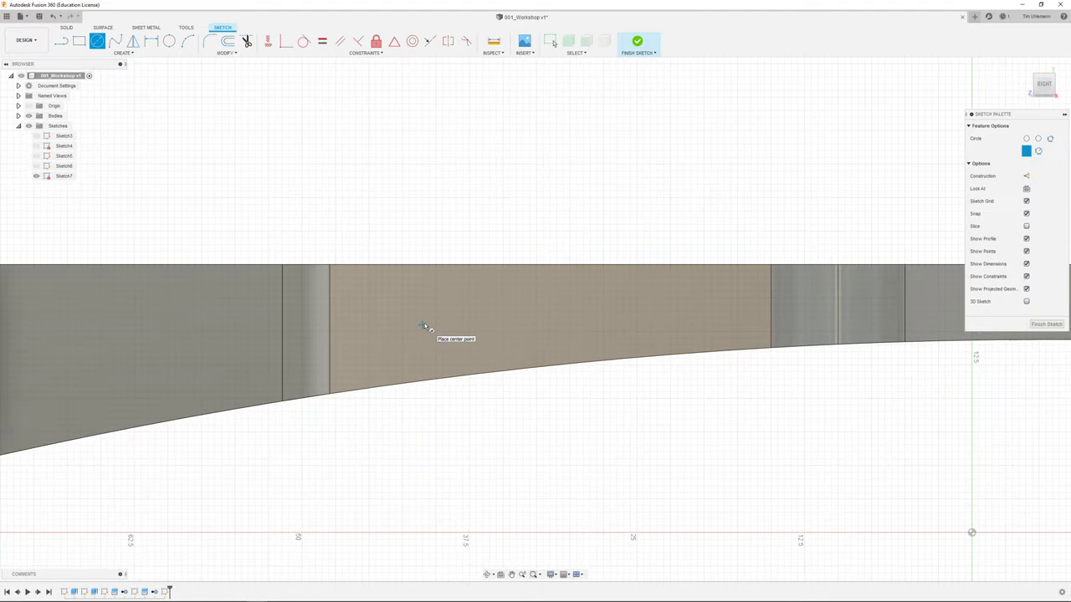
scroll(424, 326, down, 1)
key(Escape)
shift+middle_drag(473, 319, 583, 286)
scroll(585, 289, down, 3)
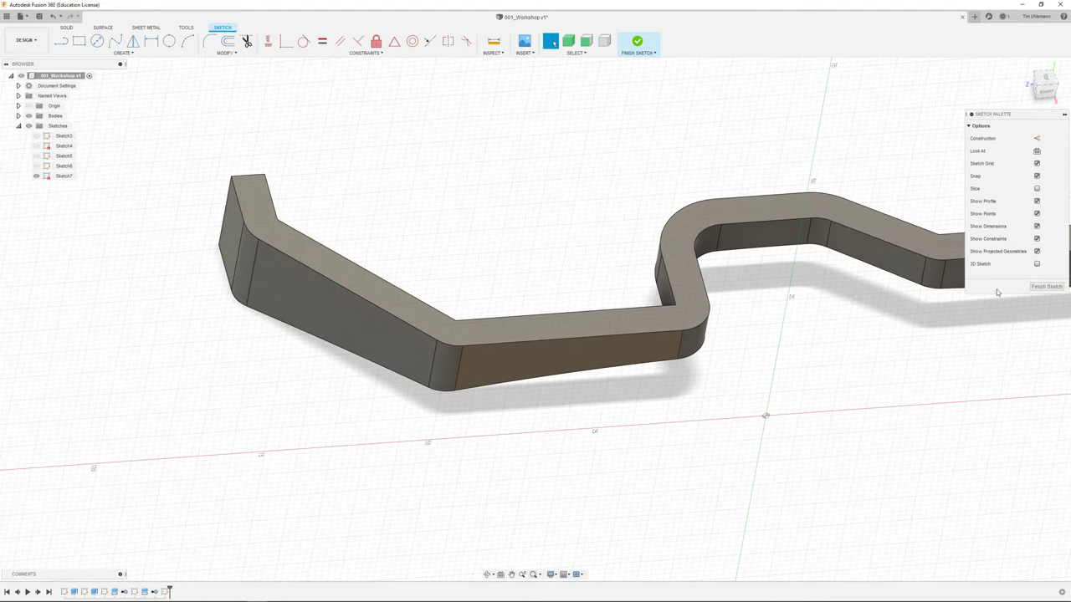
click(1047, 287)
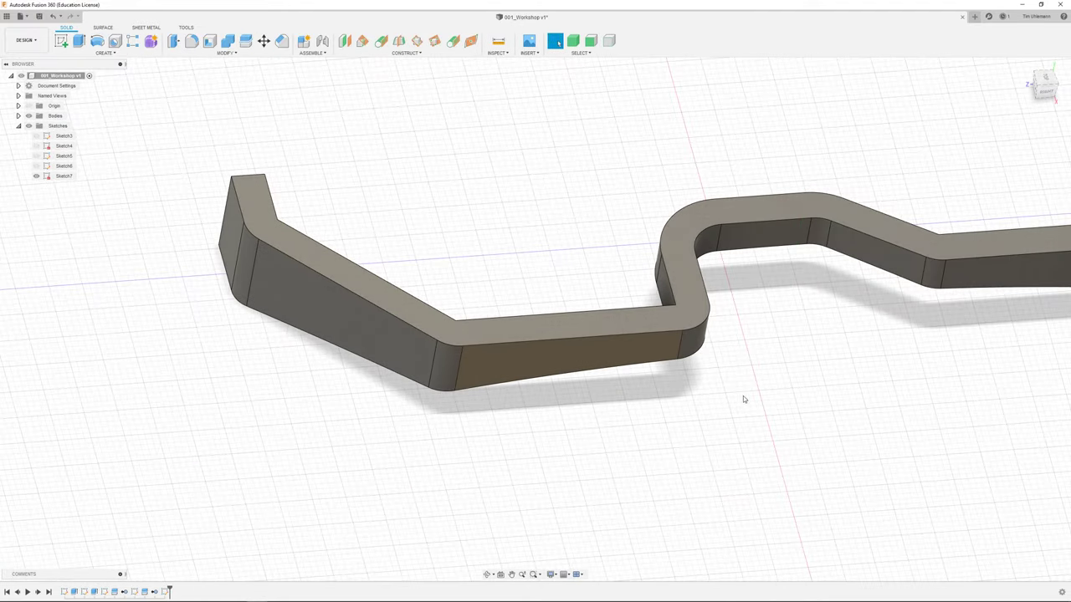
Reopen the side-face sketch, draw a trial circle beyond the frame's wide end, and undo it.
click(568, 359)
key(c)
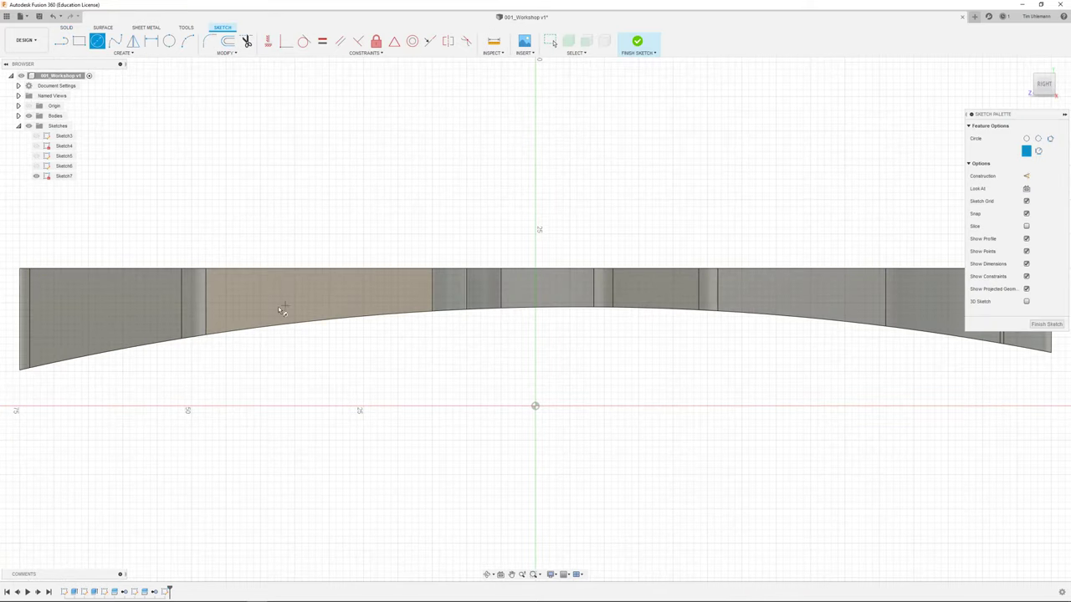
scroll(281, 311, up, 4)
shift+middle_drag(586, 371, 712, 400)
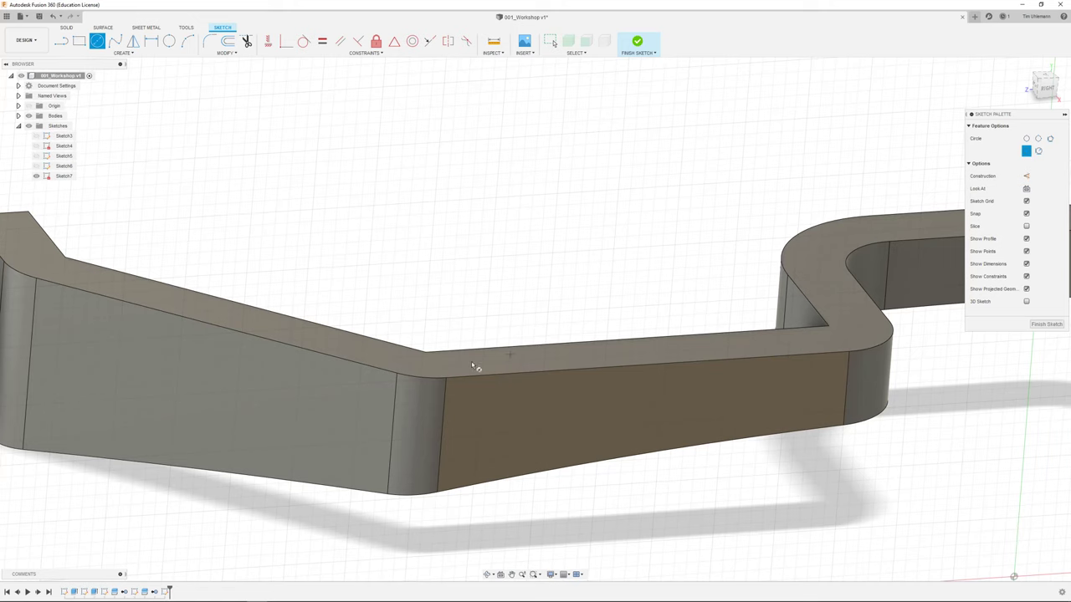
scroll(575, 408, down, 6)
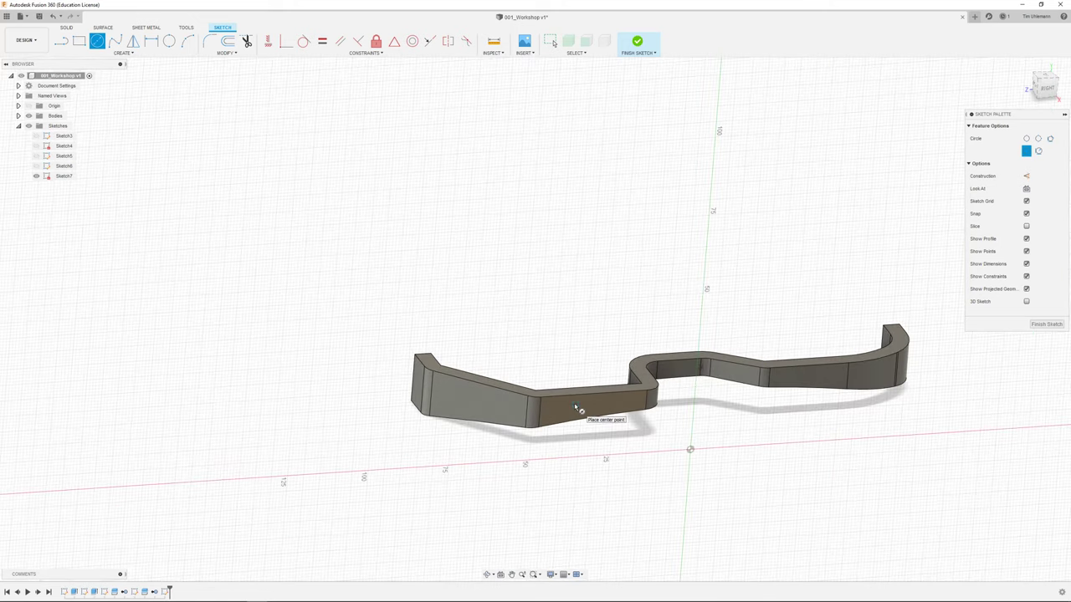
click(167, 420)
click(224, 441)
shift+middle_drag(394, 440, 603, 409)
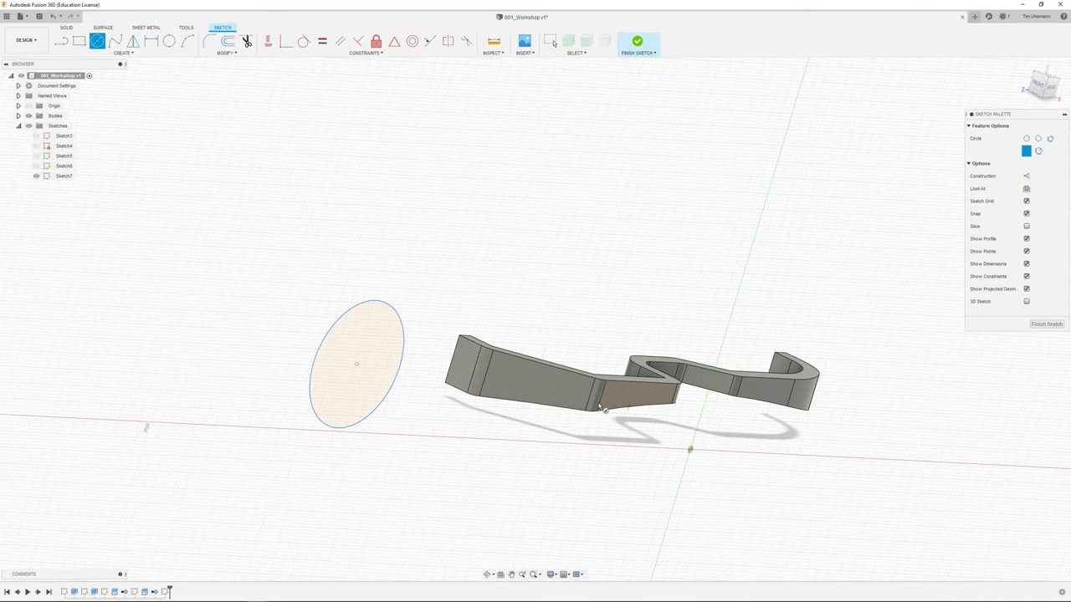
key(Escape)
shift+middle_drag(726, 397, 682, 396)
key(ctrl+z)
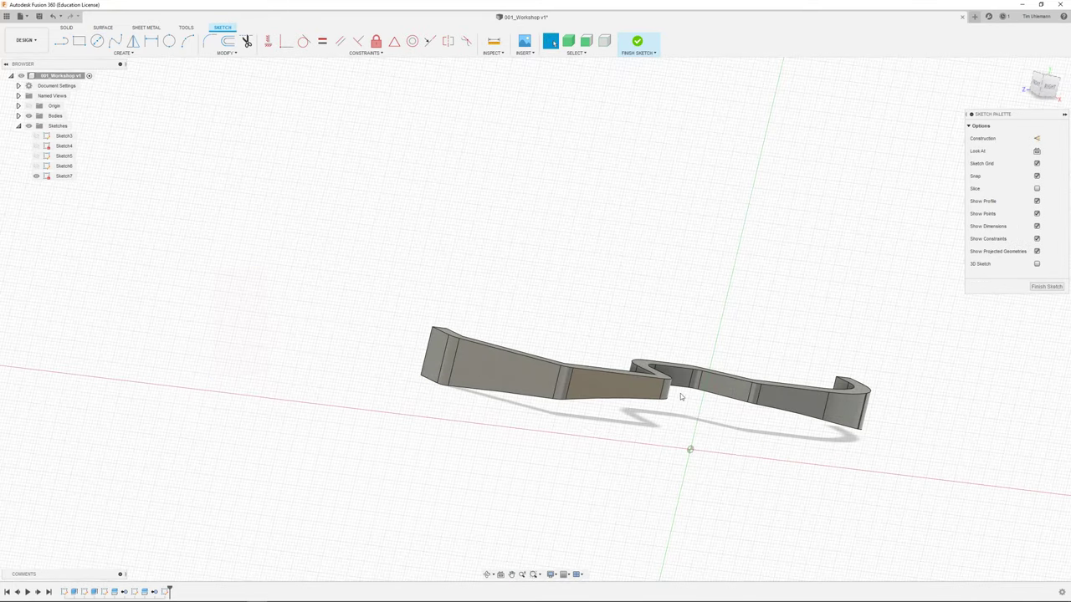
Sketch a circle about 6 mm in diameter near the taller end of the wide section's straight side face, and finish the sketch.
click(595, 386)
key(c)
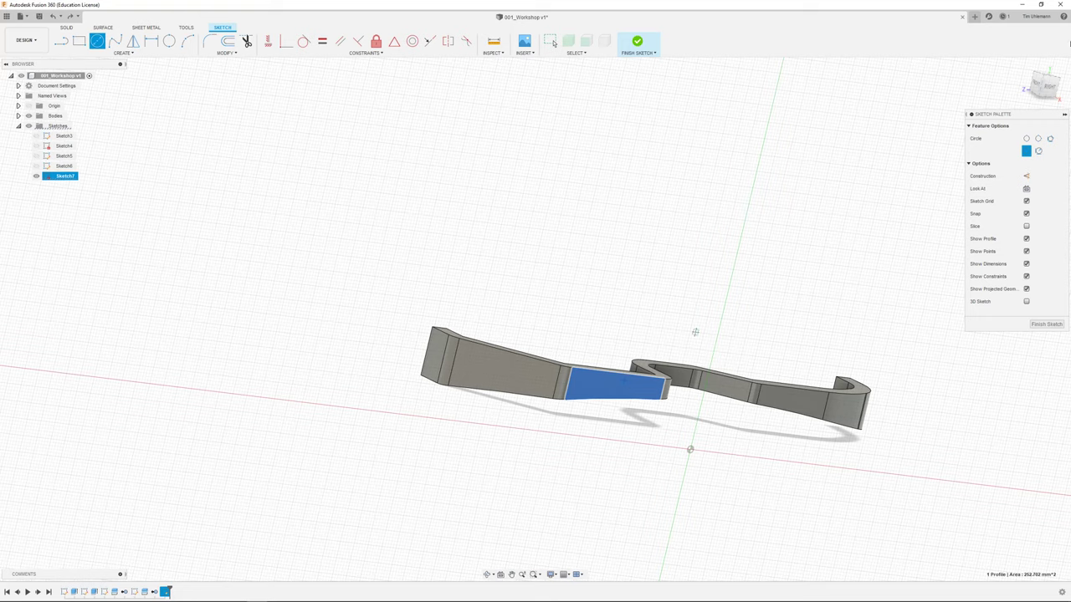
click(1050, 92)
scroll(502, 339, up, 10)
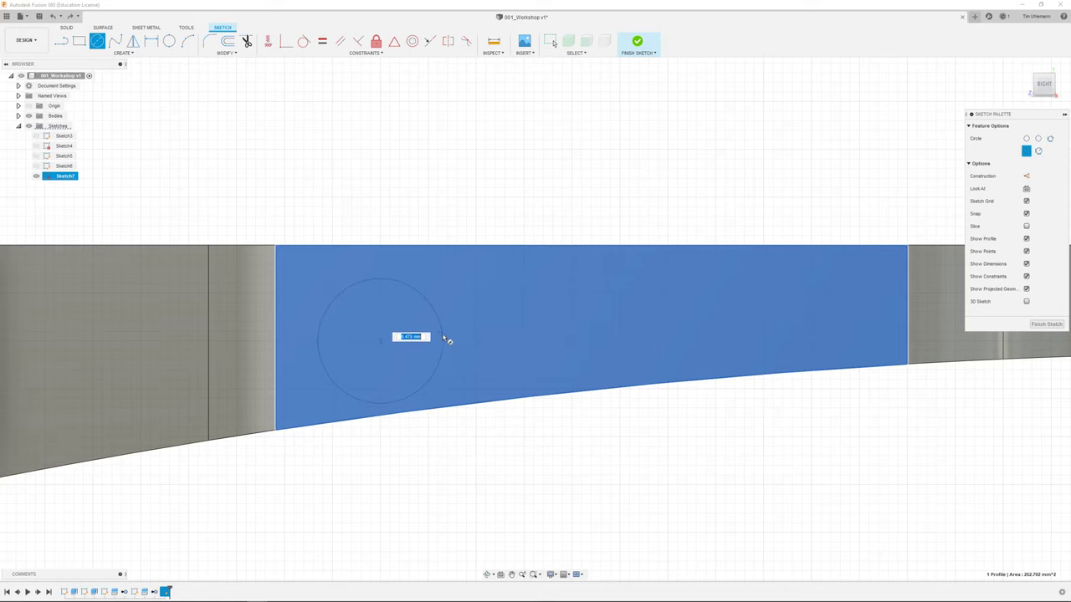
click(440, 346)
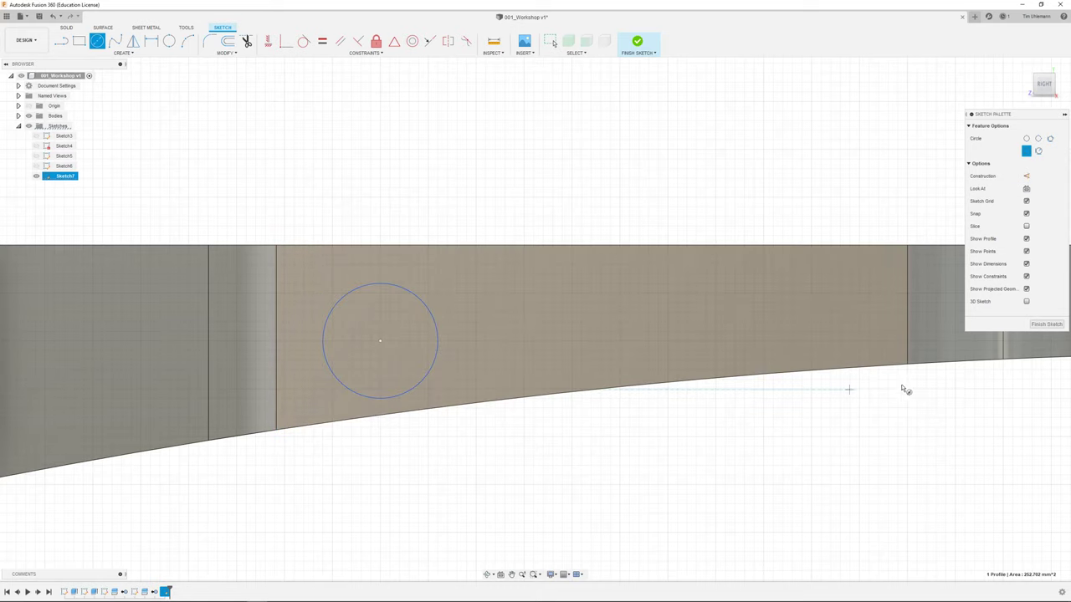
click(1054, 330)
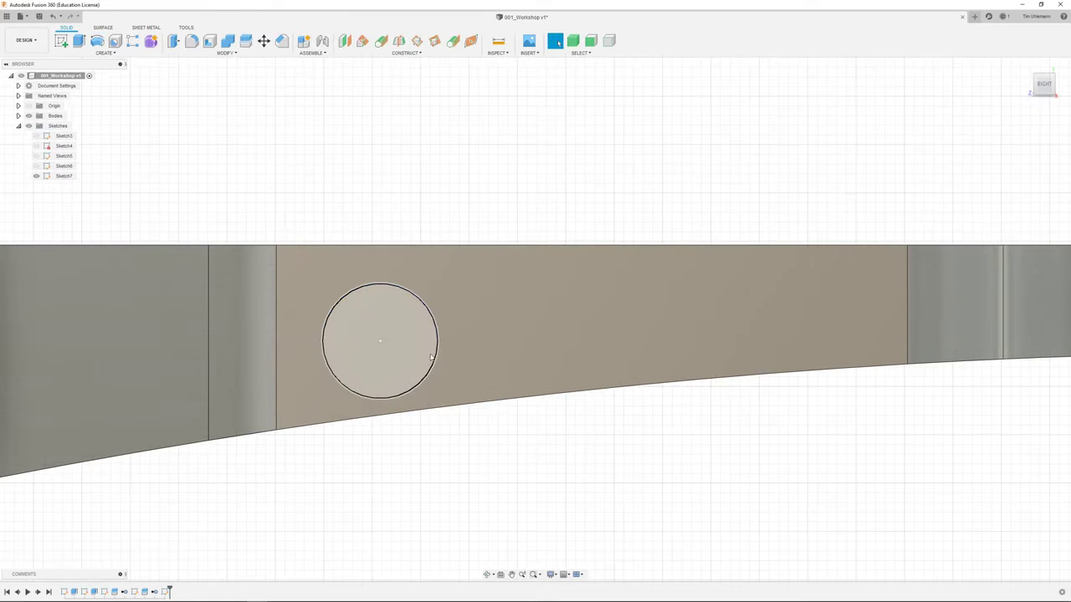
Extrude the circle as a cut through the frame wall to make a round hole.
key(m)
key(Escape)
click(410, 352)
key(e)
drag(419, 398, 366, 333)
mouse_move(367, 333)
shift+middle_down()
mouse_move(356, 321)
mouse_move(368, 340)
shift+middle_up()
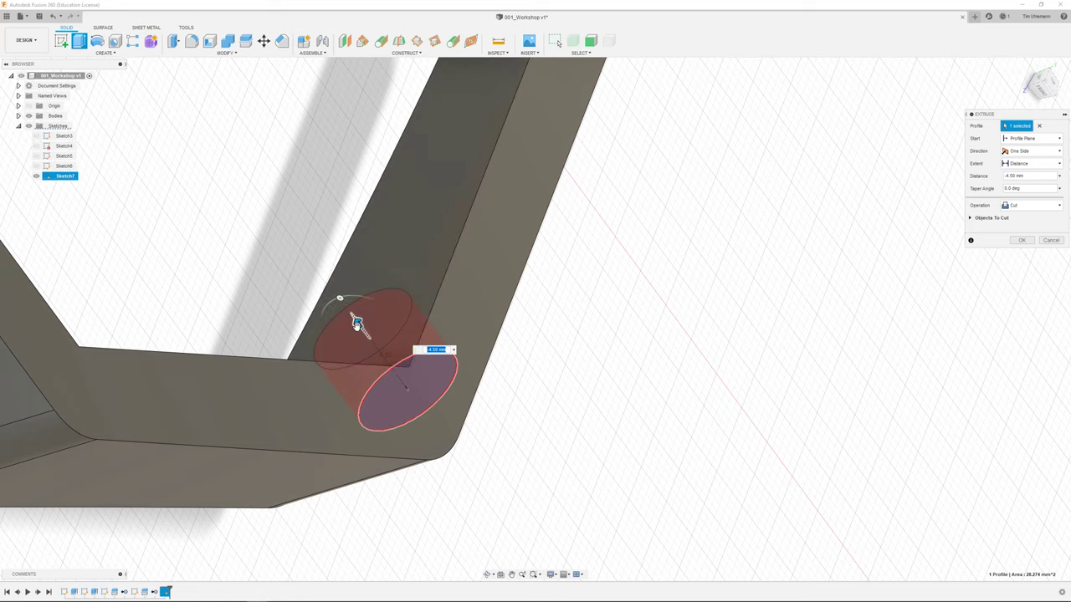
click(1017, 242)
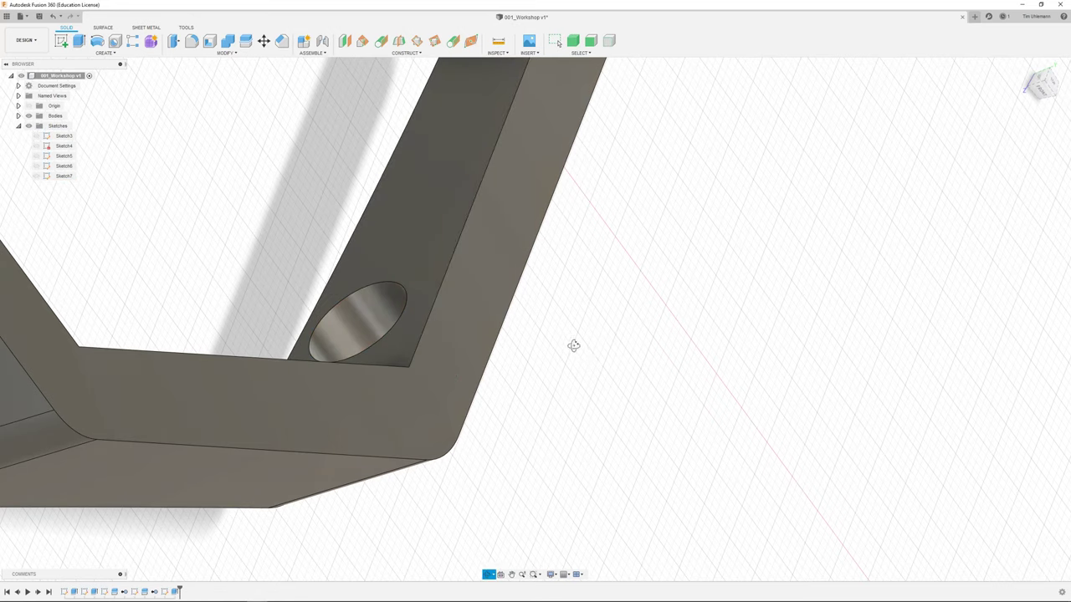
Chamfer the hole's inner and outer edges with an equal distance of 0.50 mm.
shift+middle_drag(571, 344, 586, 317)
click(499, 388)
ctrl+click(607, 285)
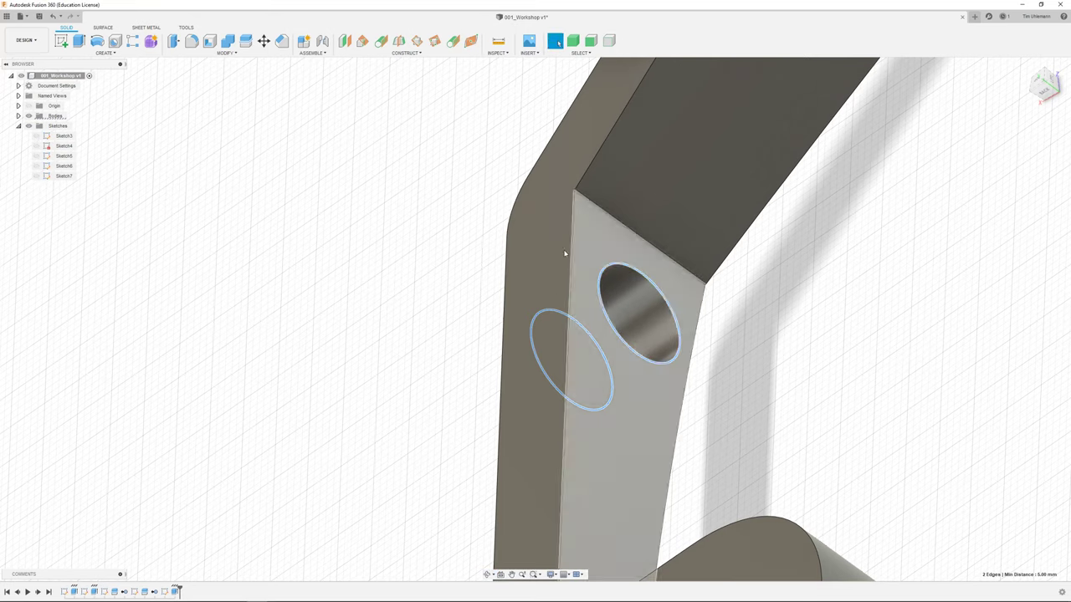
click(281, 41)
shift+middle_drag(451, 275, 614, 278)
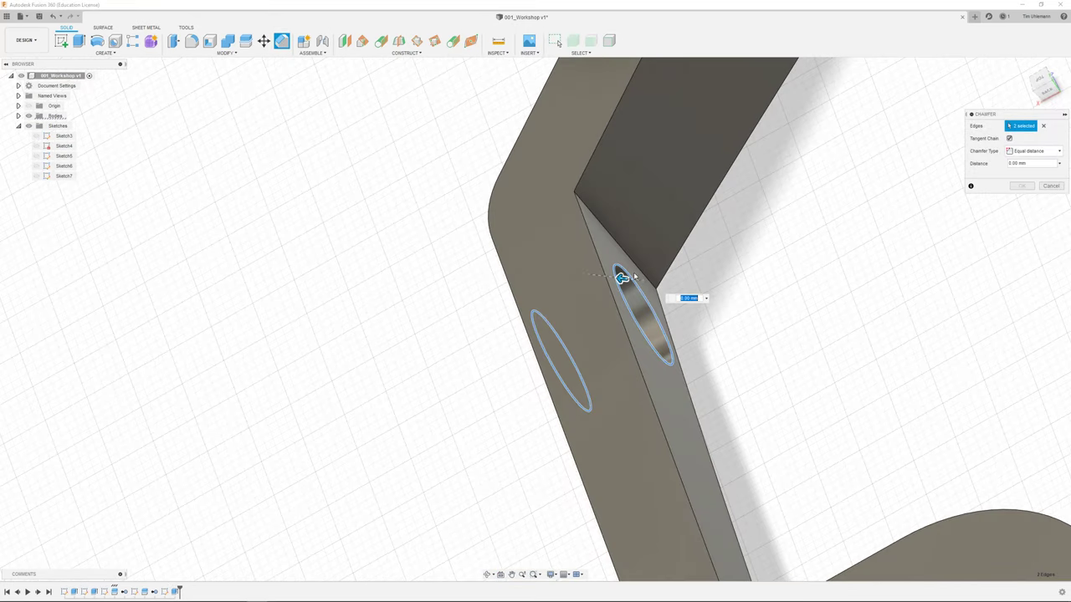
shift+middle_drag(562, 338, 639, 314)
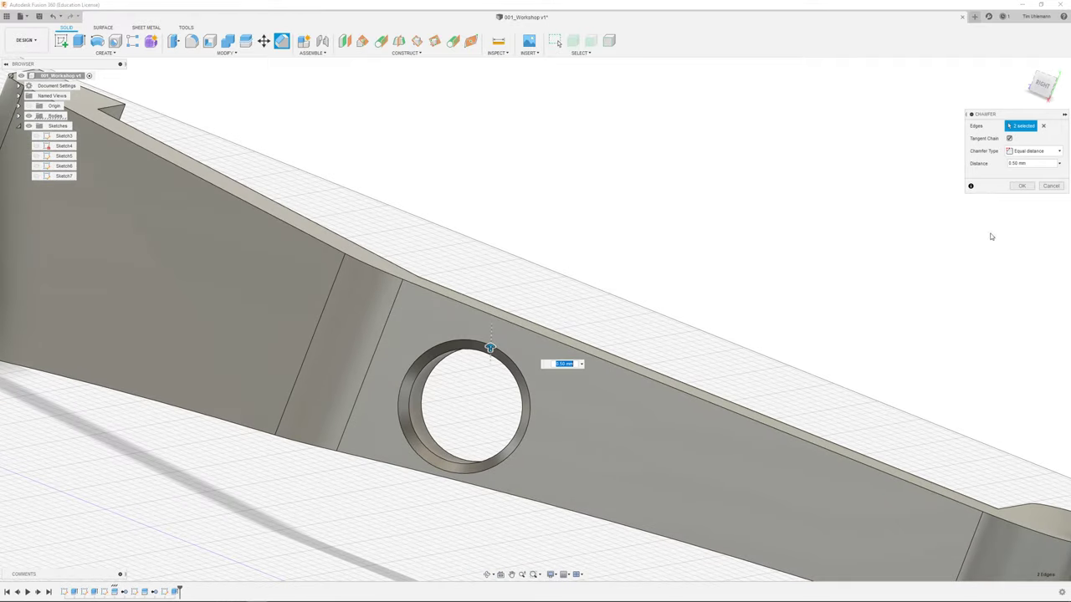
click(1023, 186)
Move the round hole's sketch circle 0.50 mm up toward the side face's straight upper edge and finish the sketch.
click(1045, 84)
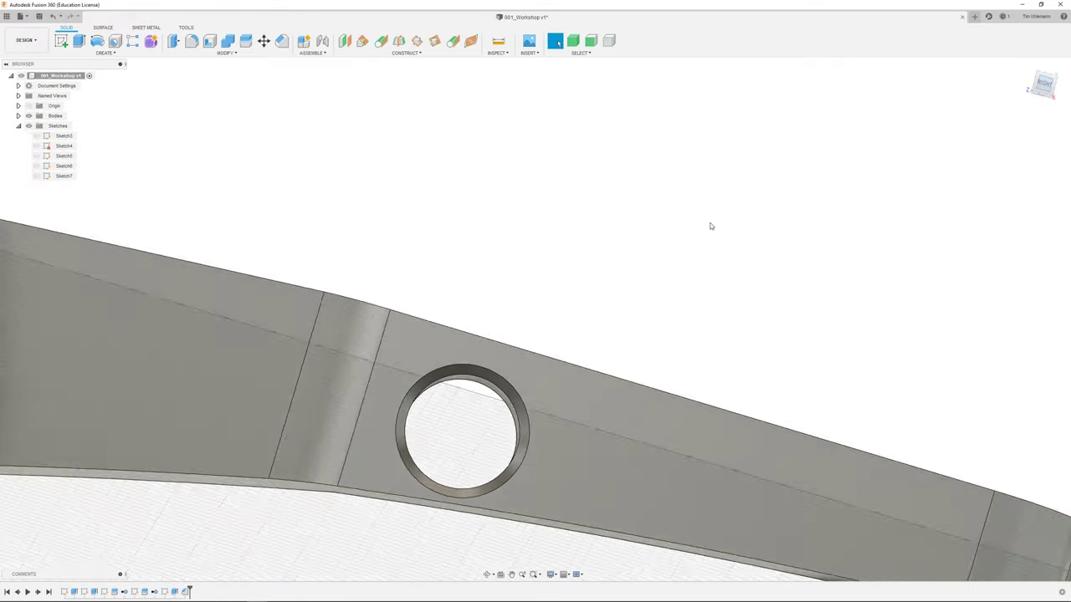
drag(591, 337, 583, 282)
key(Escape)
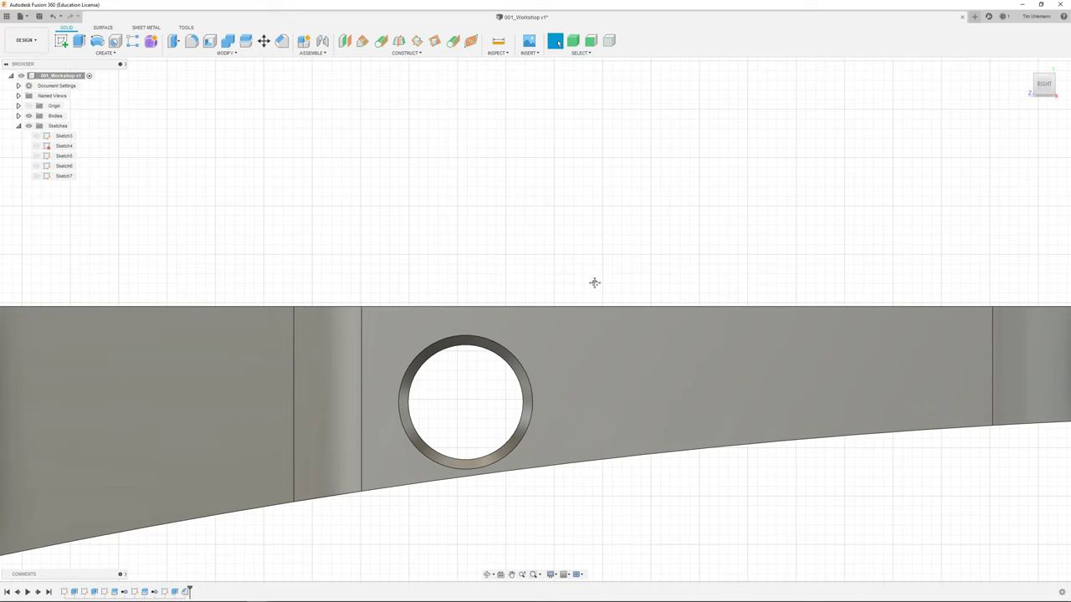
middle_drag(595, 283, 624, 224)
scroll(400, 386, up, 2)
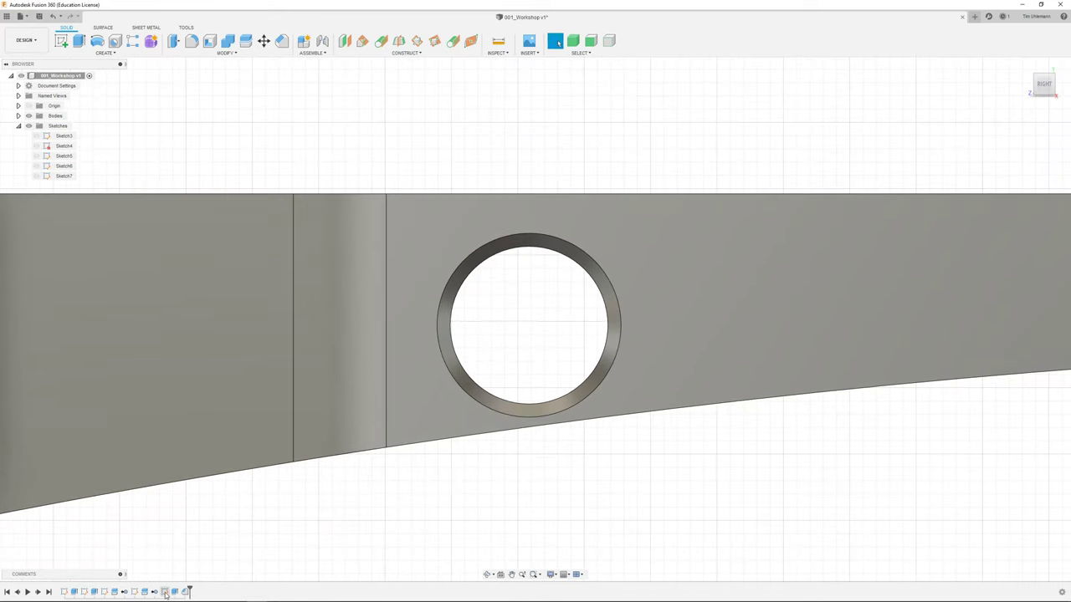
click(165, 591)
right_click(164, 592)
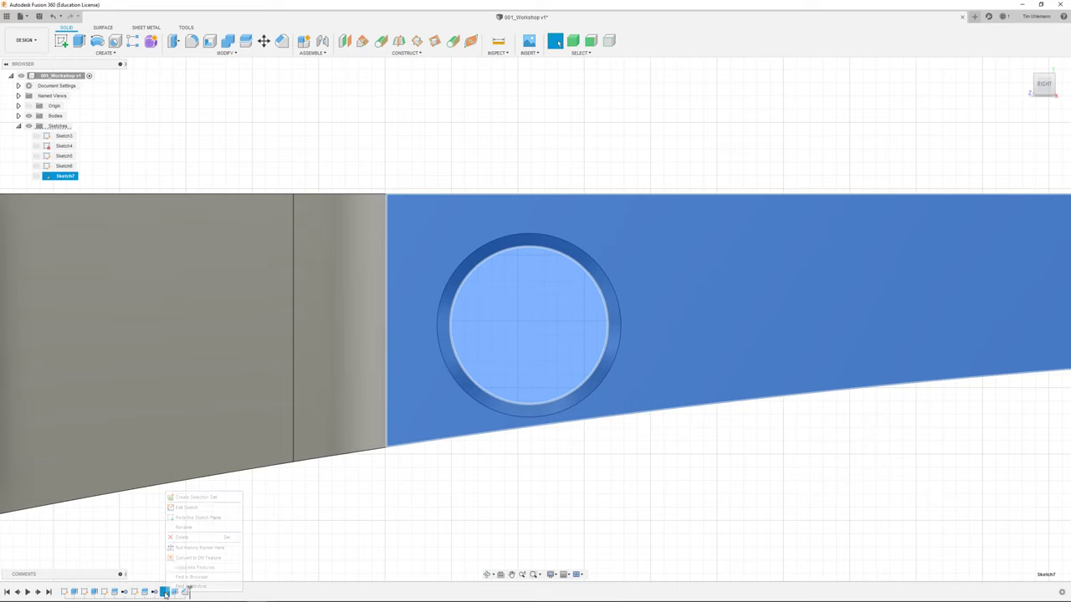
click(187, 507)
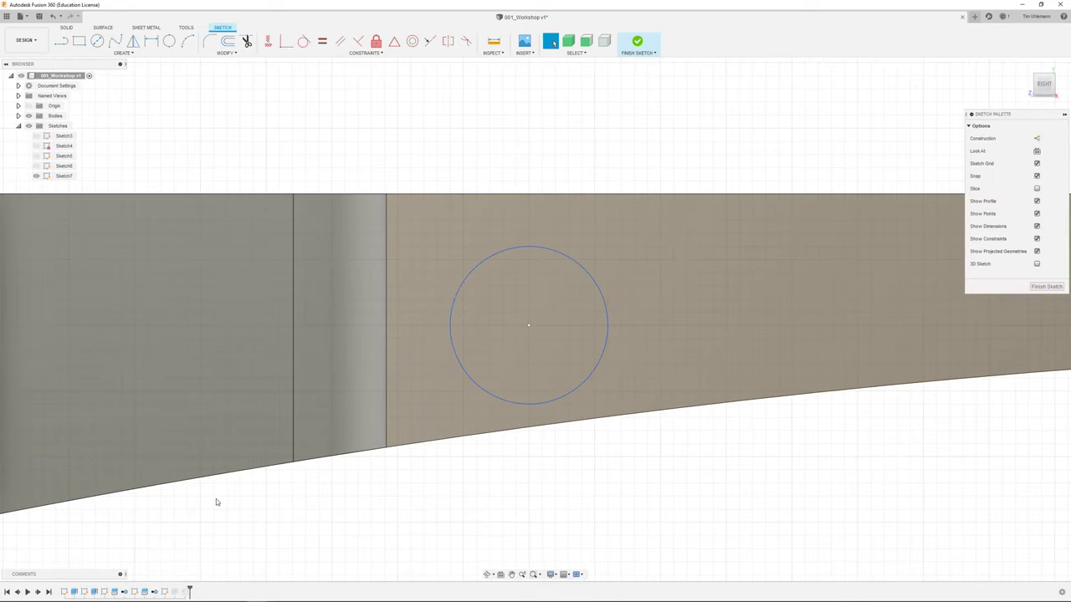
key(m)
click(569, 380)
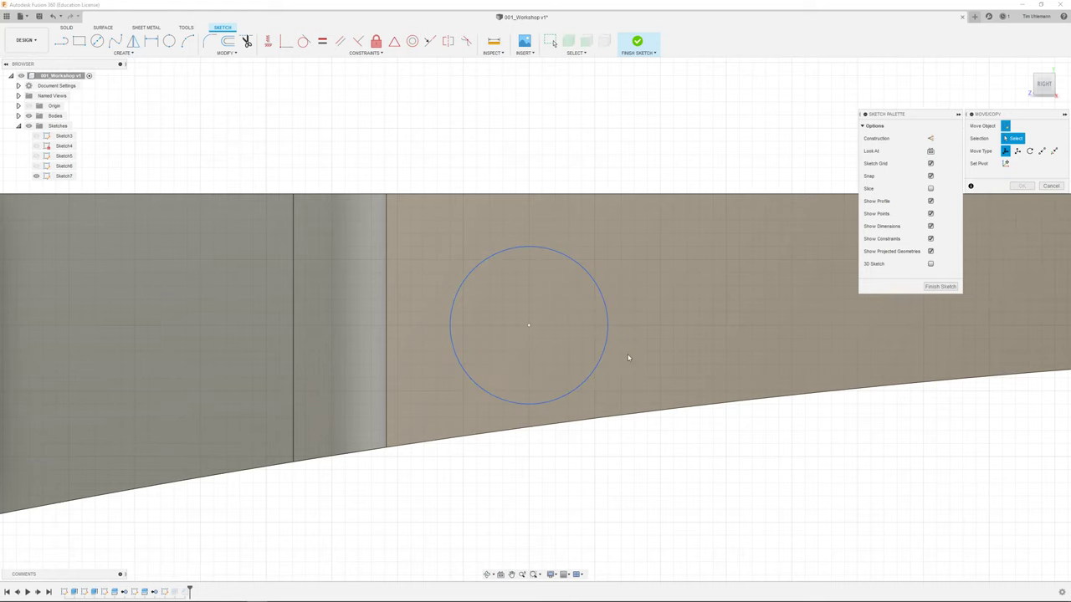
click(598, 295)
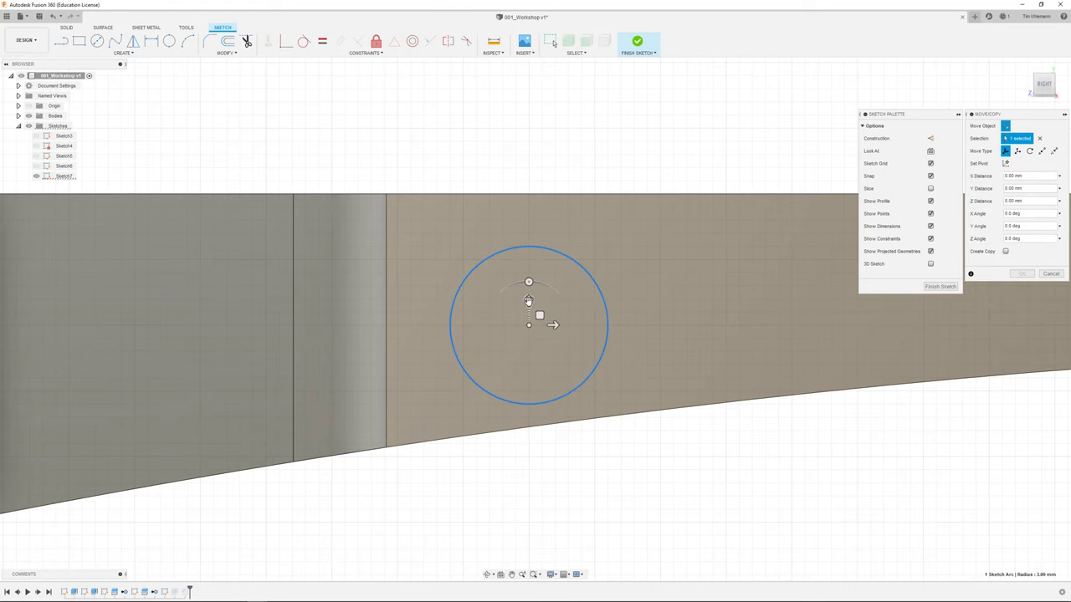
mouse_move(528, 301)
mouse_down()
mouse_move(529, 274)
mouse_move(527, 287)
mouse_up()
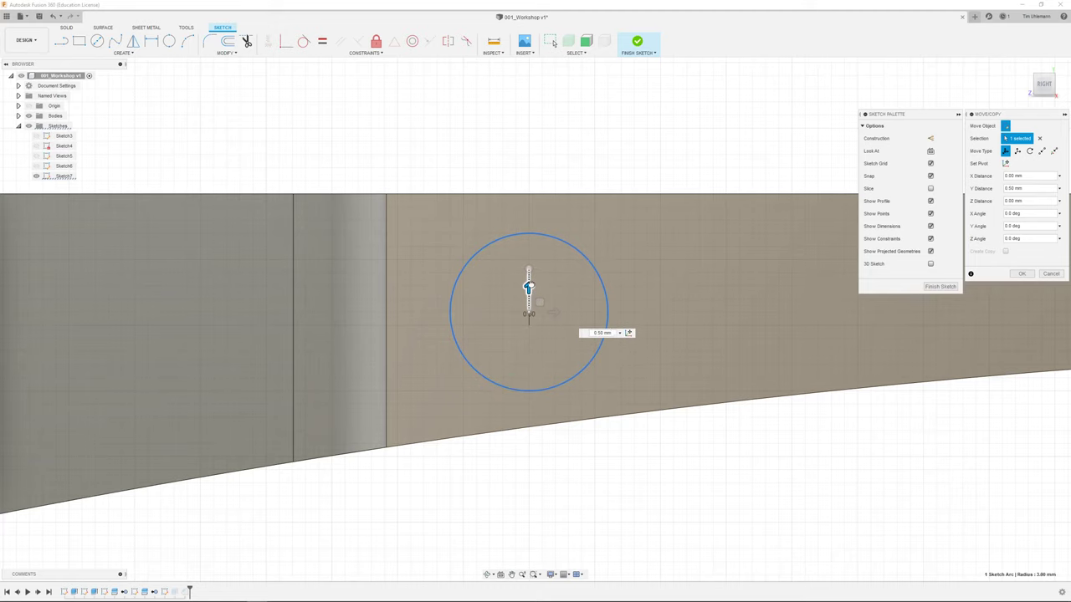
click(1021, 273)
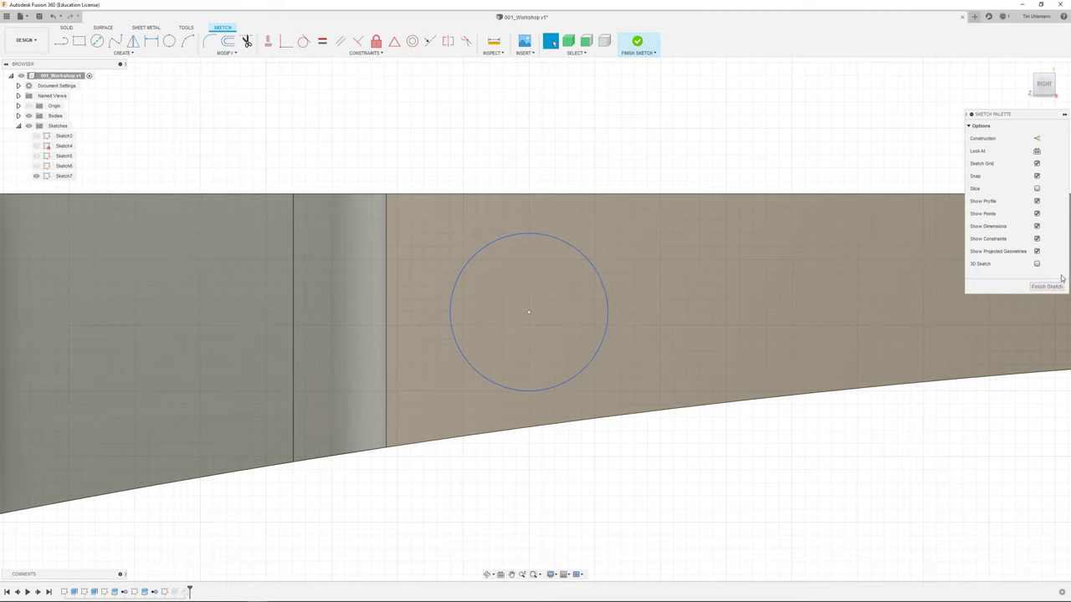
click(1051, 286)
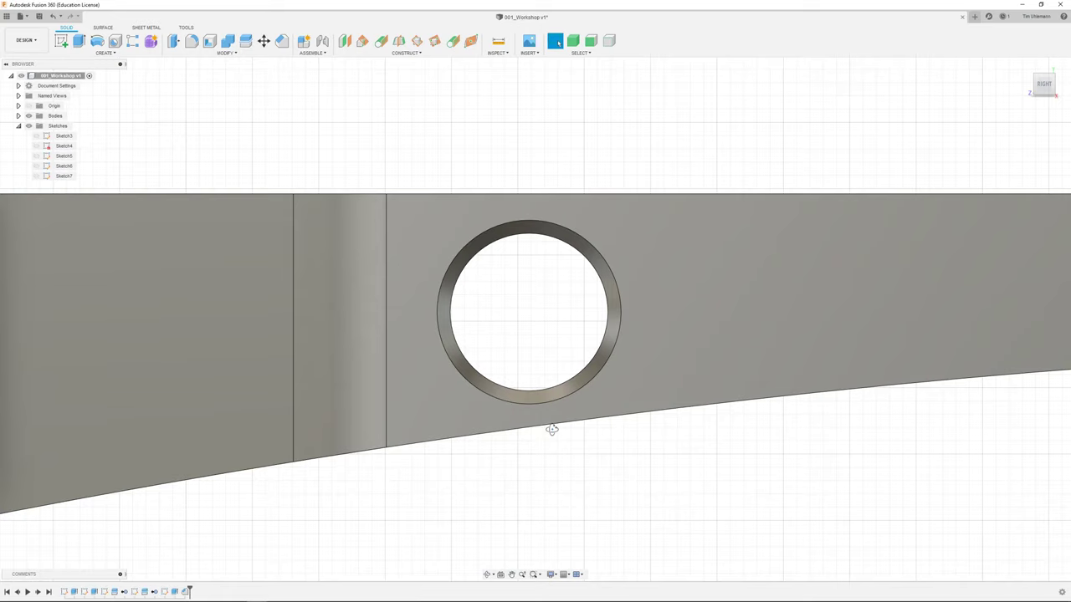
Examine the repositioned hole and the frame's whole length from an angled view.
shift+middle_drag(552, 429, 616, 483)
scroll(604, 516, down, 4)
middle_drag(723, 472, 577, 448)
scroll(545, 486, up, 3)
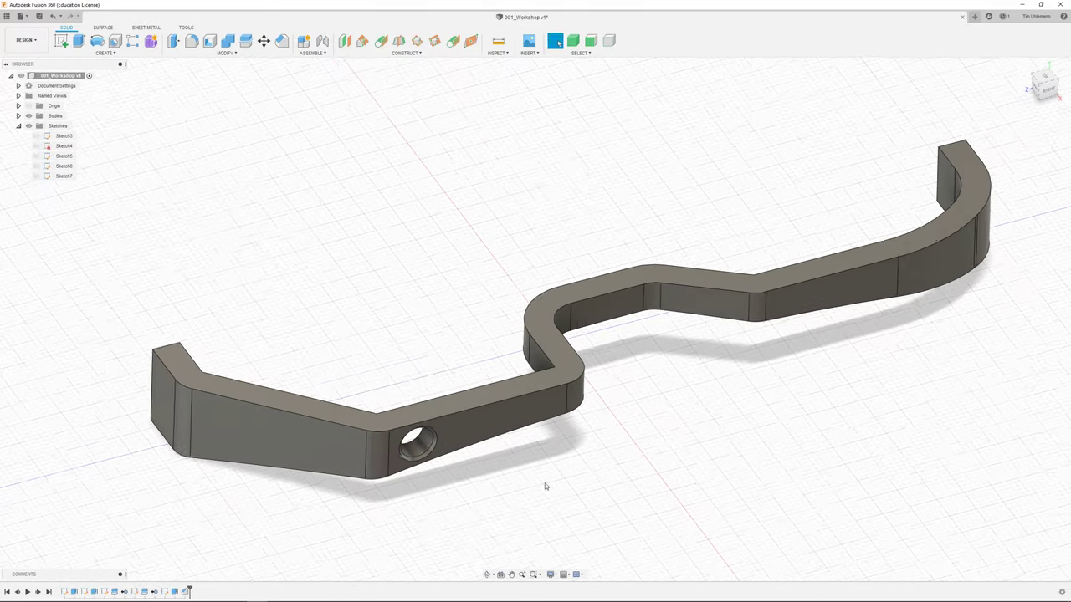
scroll(545, 486, down, 1)
shift+middle_drag(485, 483, 471, 456)
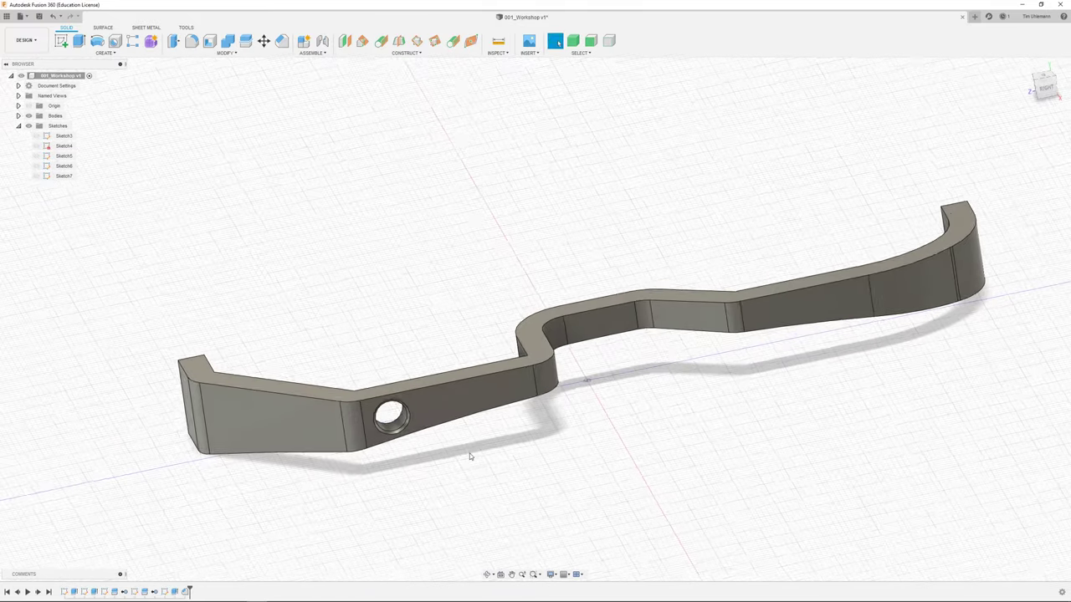
scroll(472, 457, down, 1)
scroll(474, 457, up, 3)
middle_drag(666, 379, 624, 390)
shift+middle_drag(624, 390, 643, 386)
Sketch a circle about 5.8 mm in diameter near the taller end of the opposite section's straight side face, and finish the sketch.
click(842, 291)
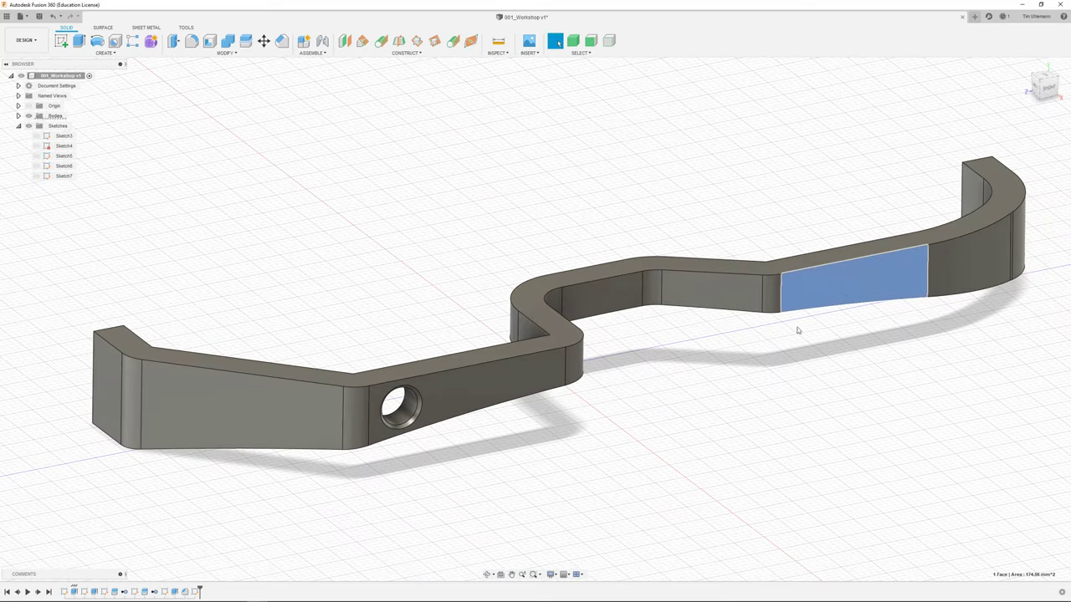
scroll(602, 319, up, 2)
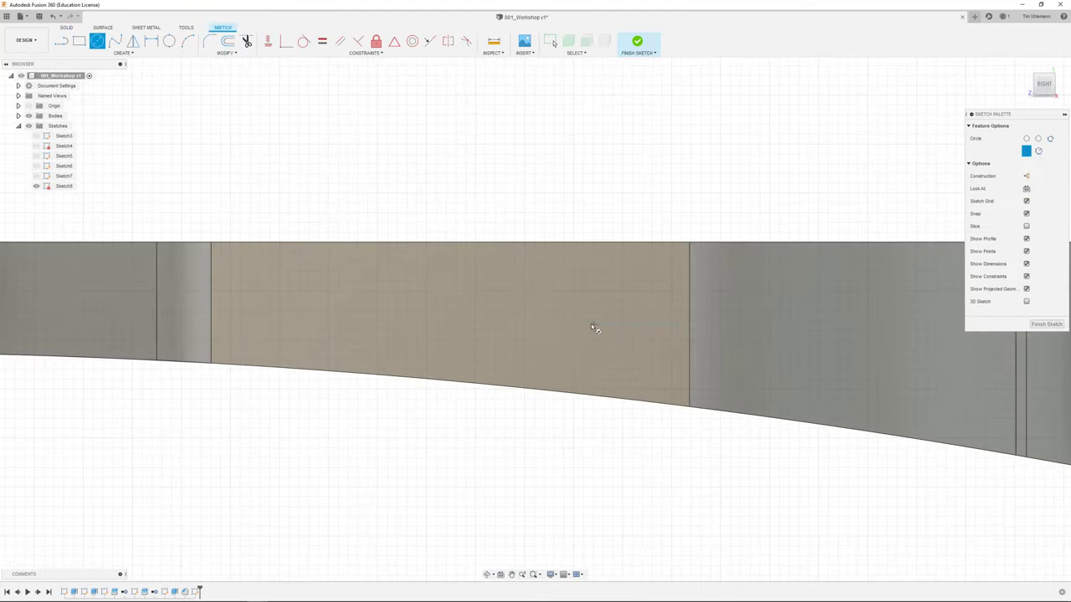
click(573, 321)
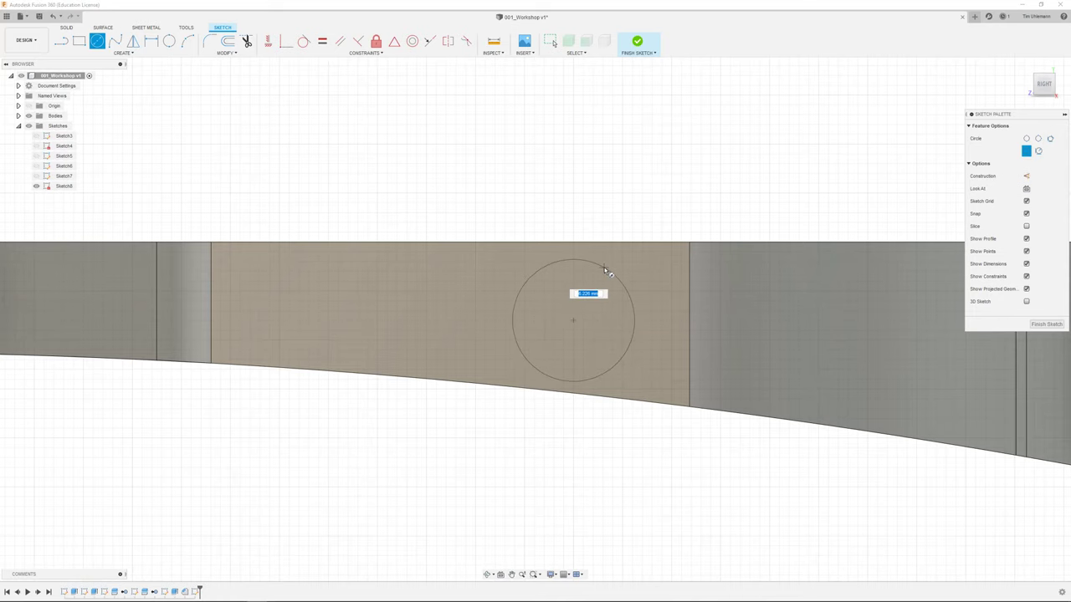
click(602, 280)
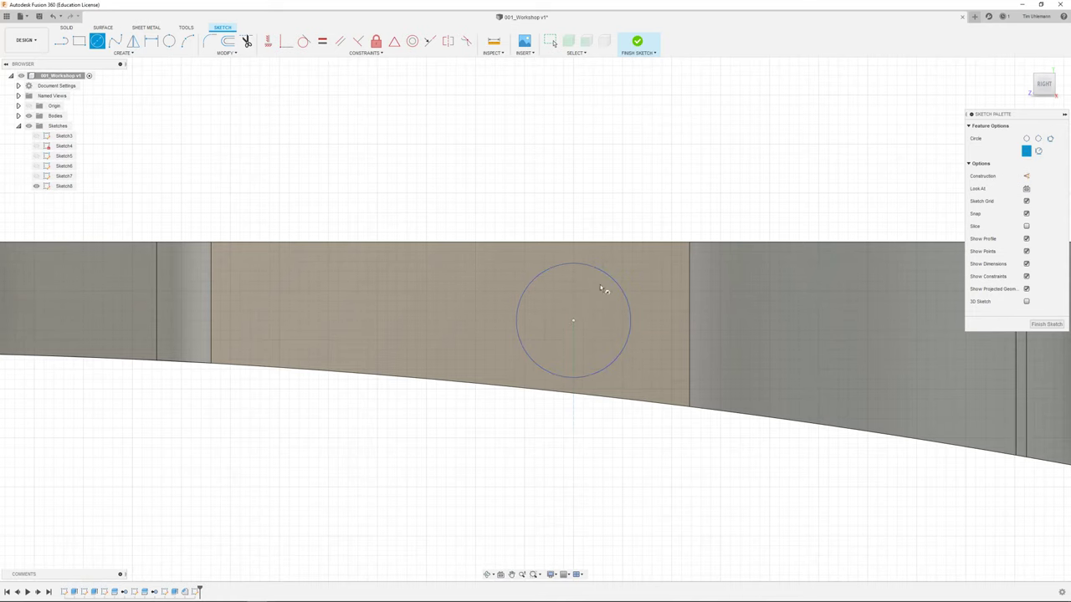
shift+middle_drag(585, 449, 610, 442)
click(1046, 324)
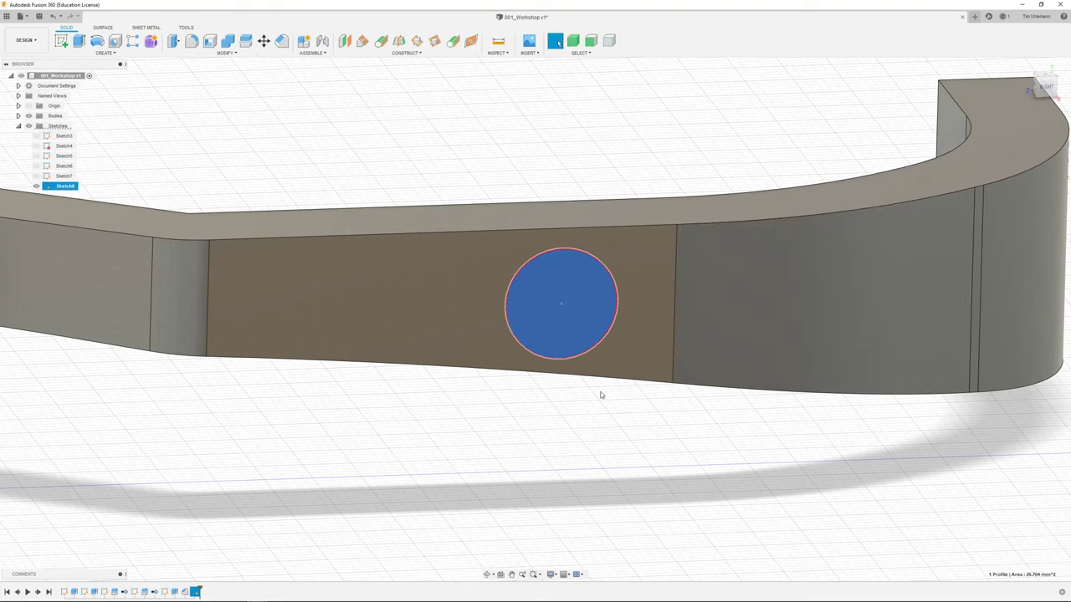
Undo the second circle sketch and the preceding operations back to before the first hole's extruded cut.
right_click(567, 418)
click(563, 415)
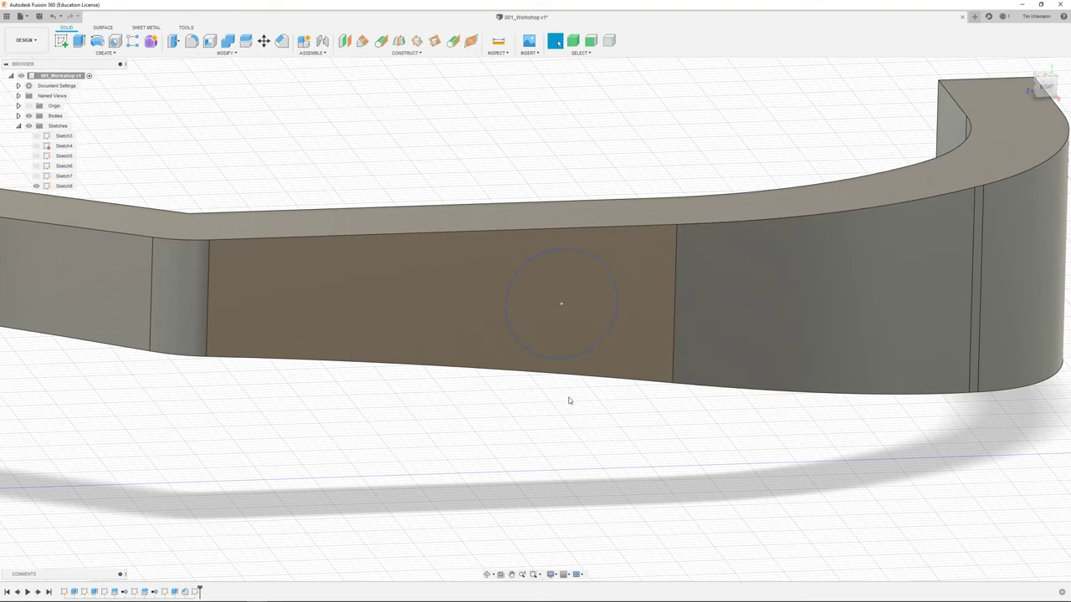
key(ctrl+z)
right_click(660, 312)
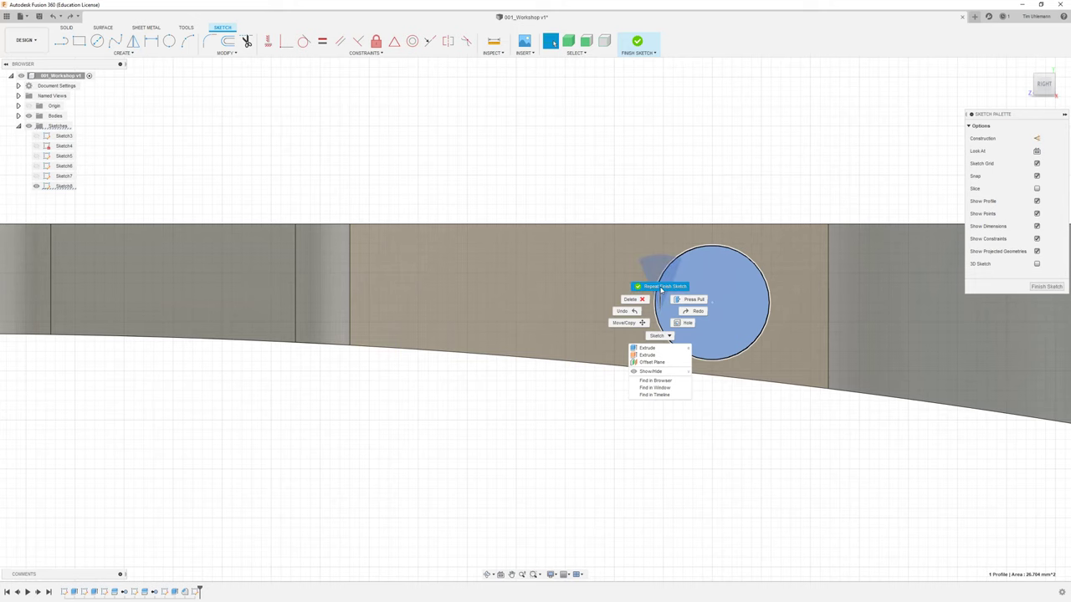
click(661, 290)
key(ctrl+z)
right_drag(867, 444, 388, 442)
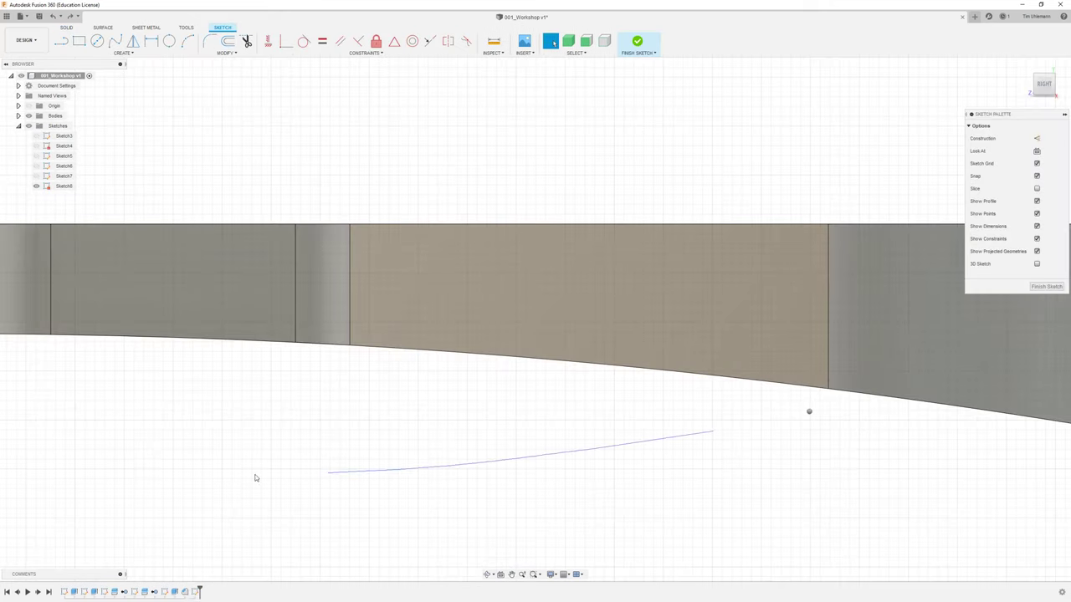
key(ctrl+z)
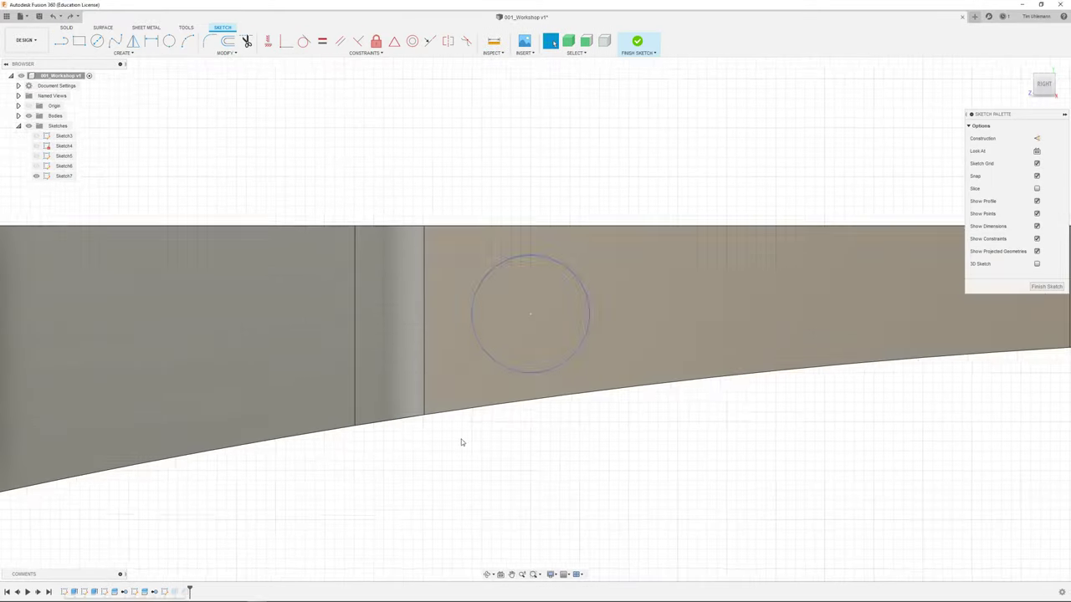
key(ctrl+y)
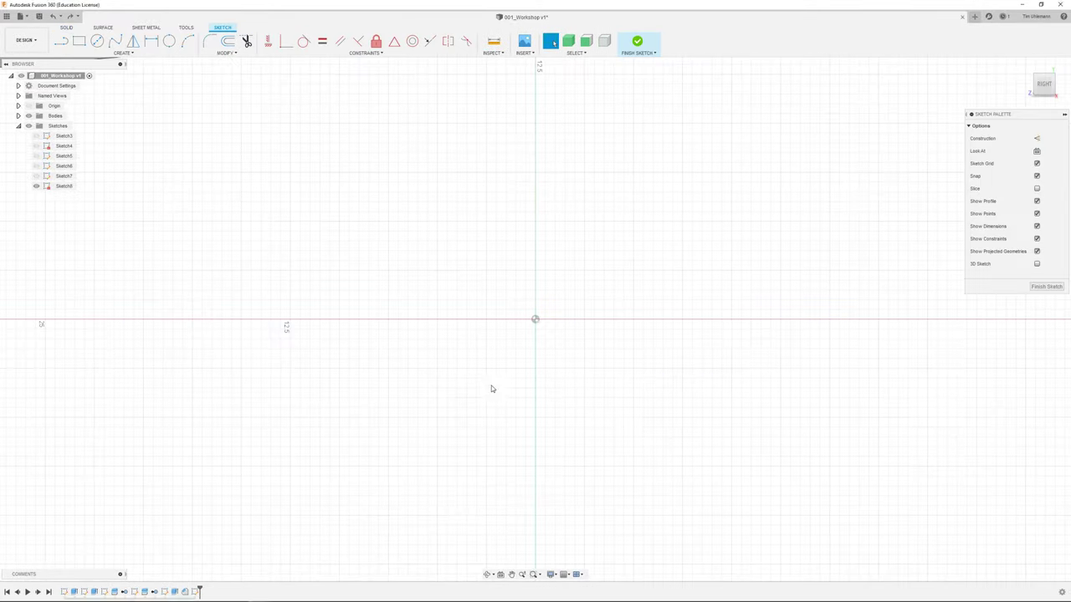
key(ctrl+z)
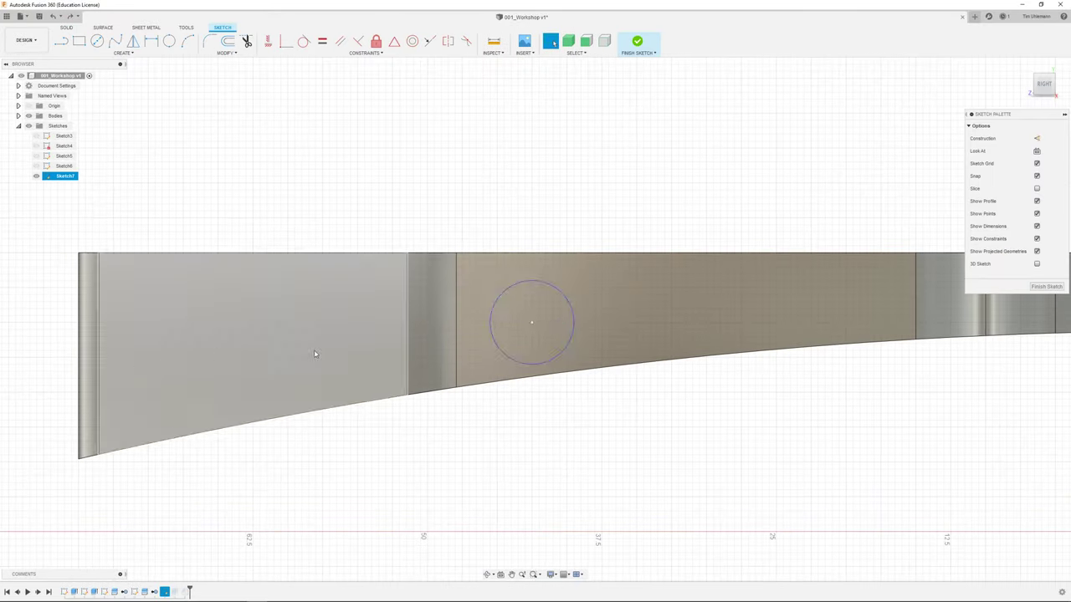
key(ctrl+z)
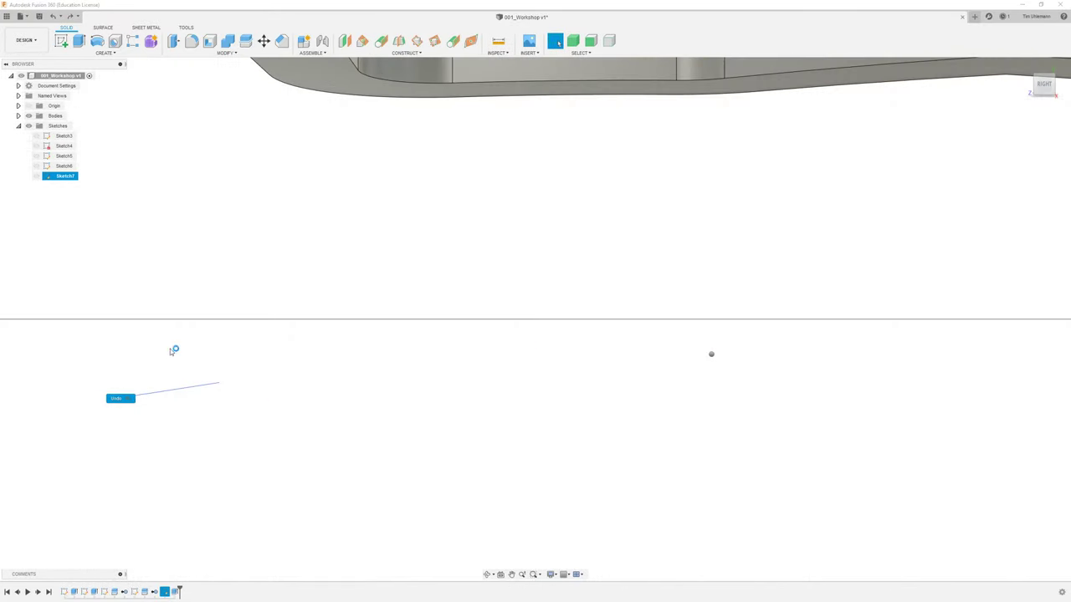
right_drag(285, 355, 565, 358)
right_drag(697, 348, 380, 355)
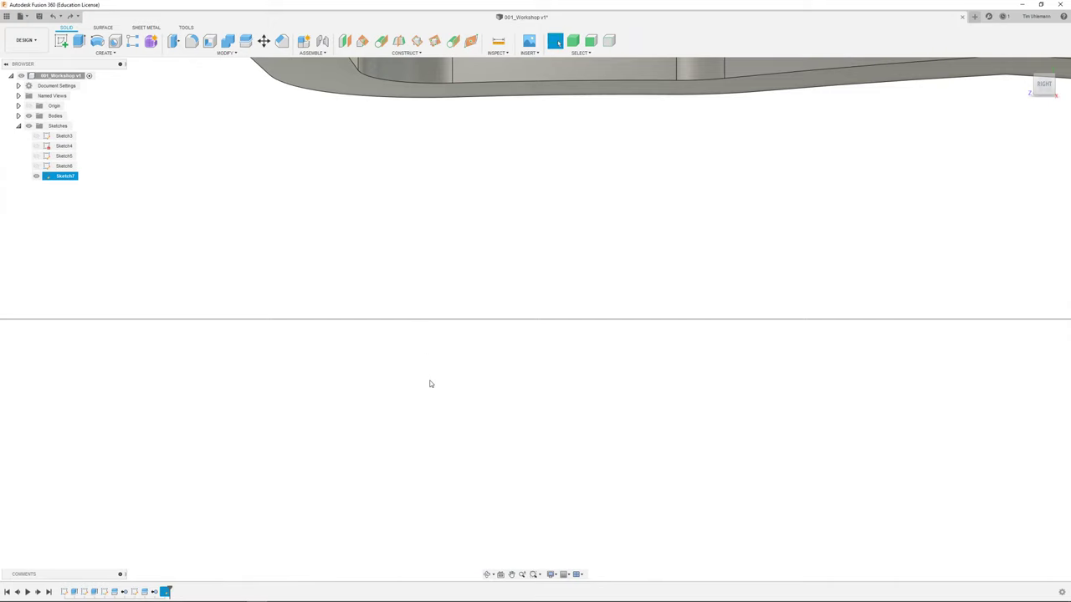
scroll(432, 383, down, 10)
shift+middle_drag(431, 384, 437, 406)
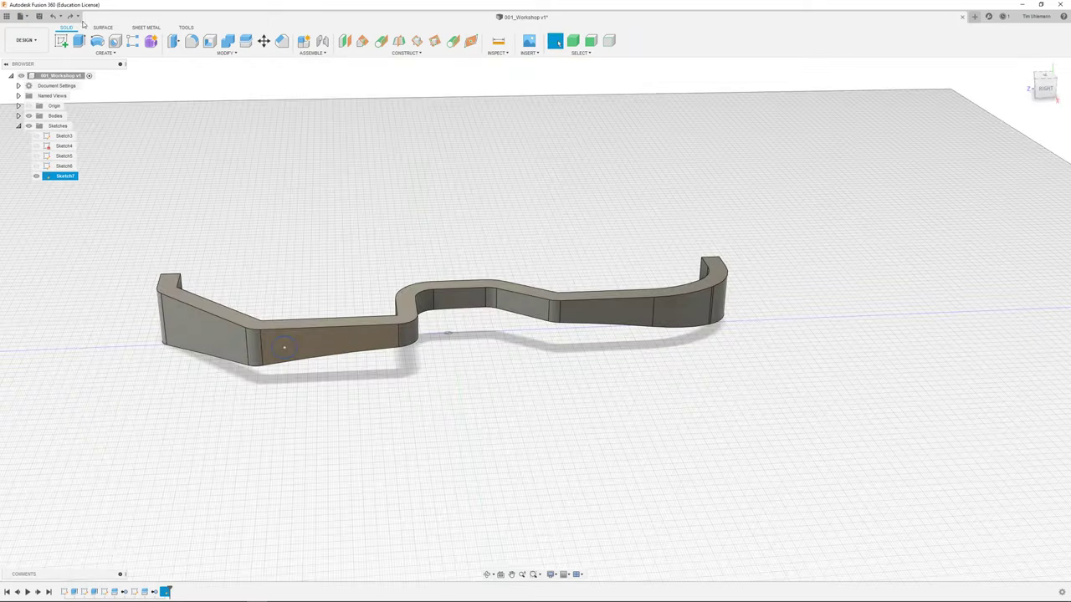
Redo the first hole's cut and chamfer, the circle move, and the second circle sketch.
click(70, 16)
click(70, 16)
click(69, 16)
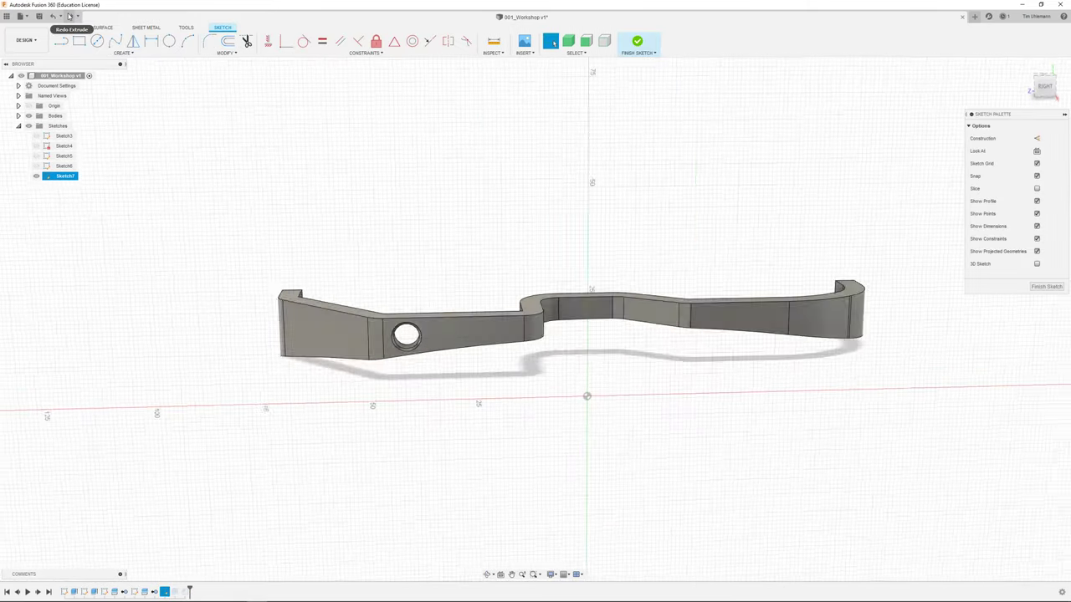
click(69, 16)
click(69, 16)
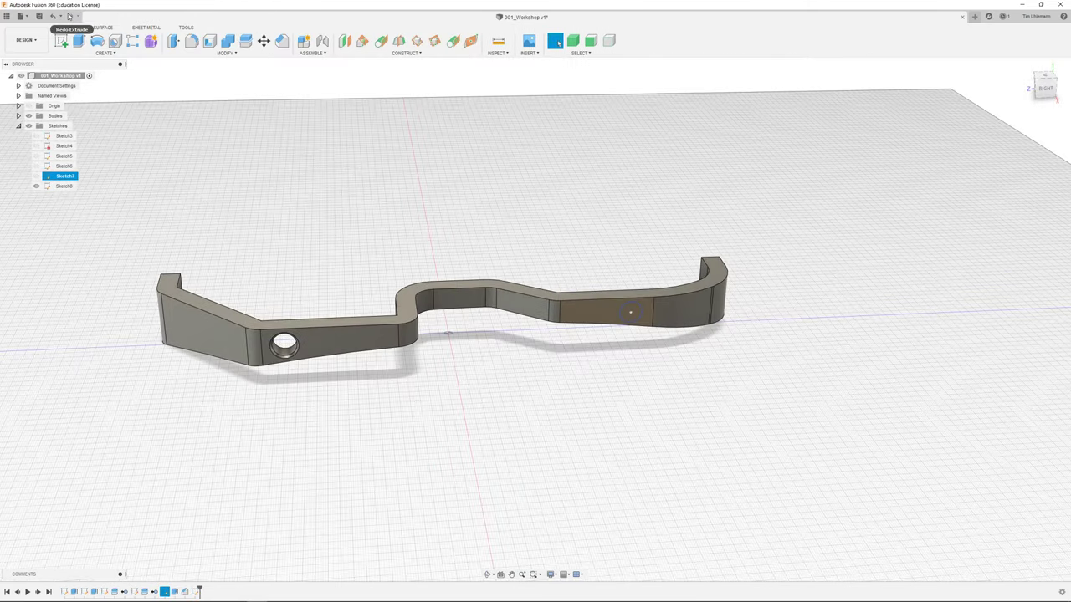
Extrude the second circle as a cut through the frame wall to make another round hole.
scroll(632, 207, up, 8)
click(599, 399)
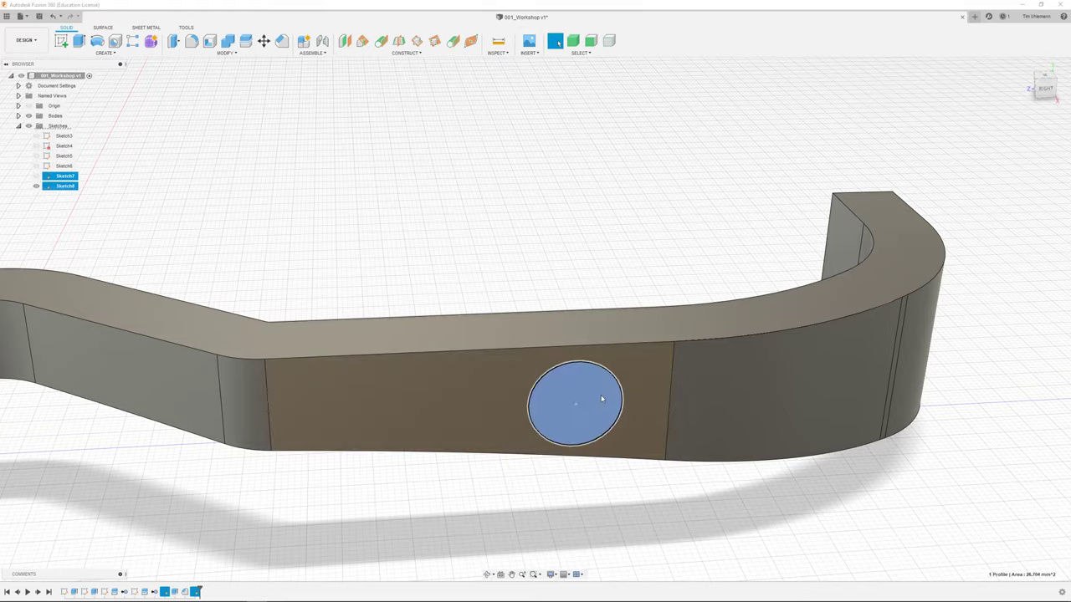
shift+middle_drag(599, 399, 562, 378)
key(e)
drag(535, 375, 461, 292)
shift+middle_drag(461, 292, 434, 193)
click(1021, 240)
Chamfer the second hole's inner and outer circular edges with the equal distance type.
shift+middle_drag(867, 301, 590, 402)
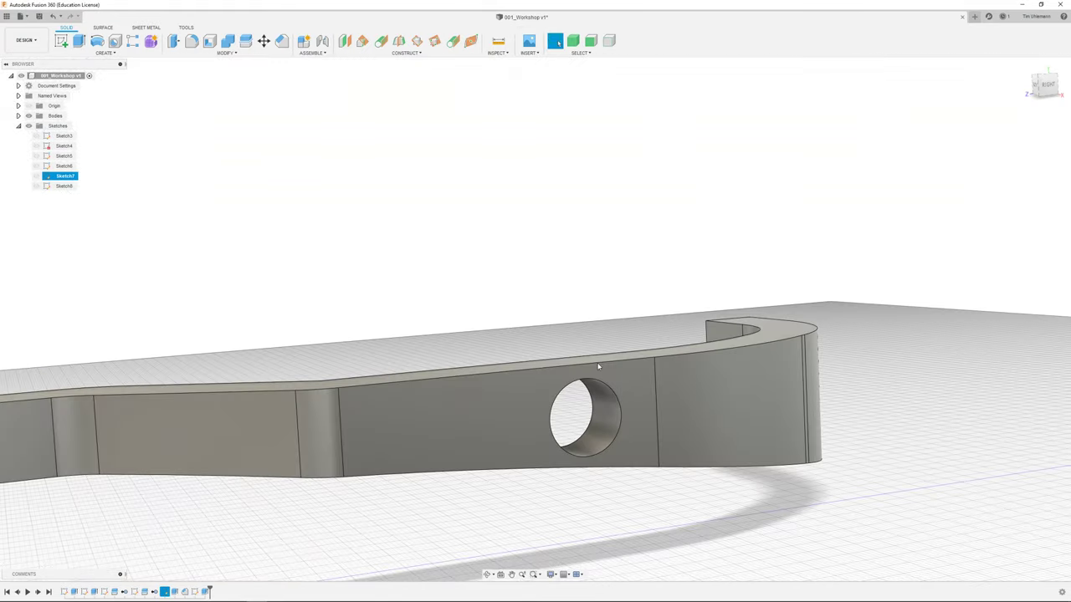
click(590, 399)
ctrl+click(604, 386)
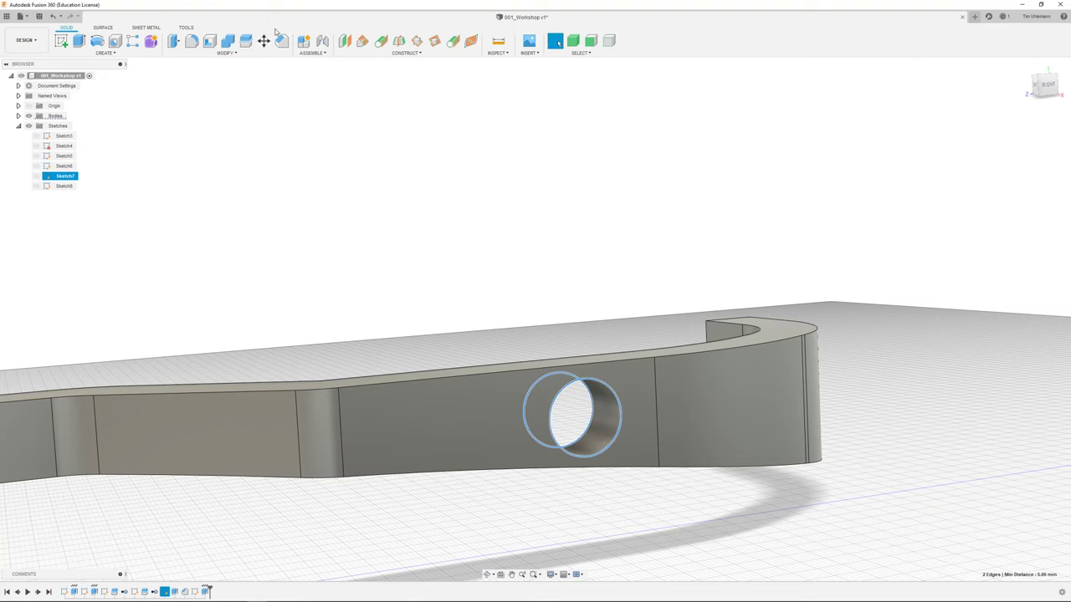
click(282, 41)
shift+middle_drag(631, 289, 596, 393)
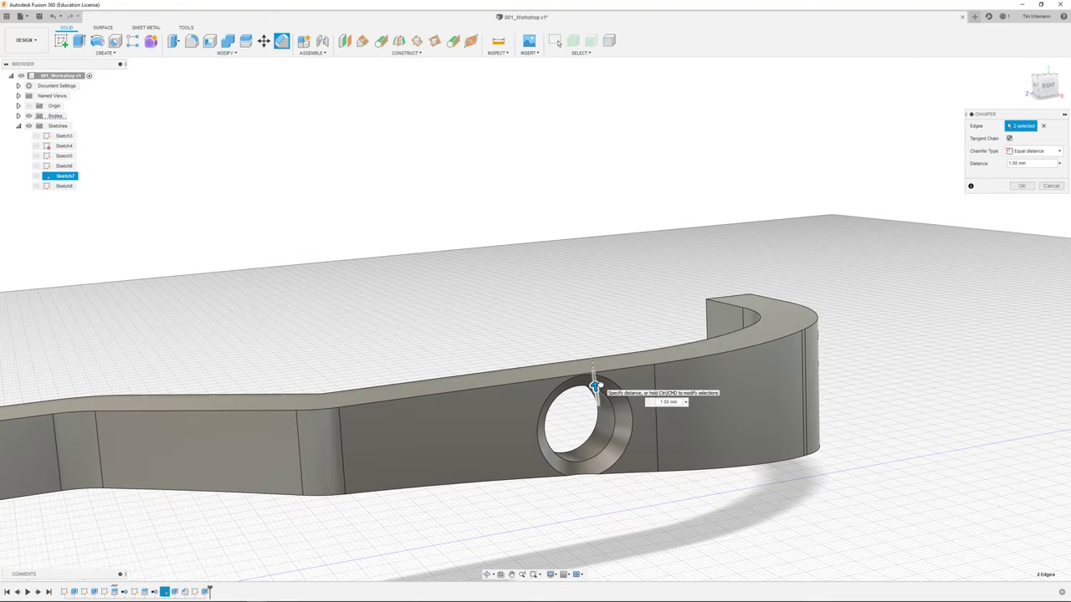
drag(595, 393, 595, 387)
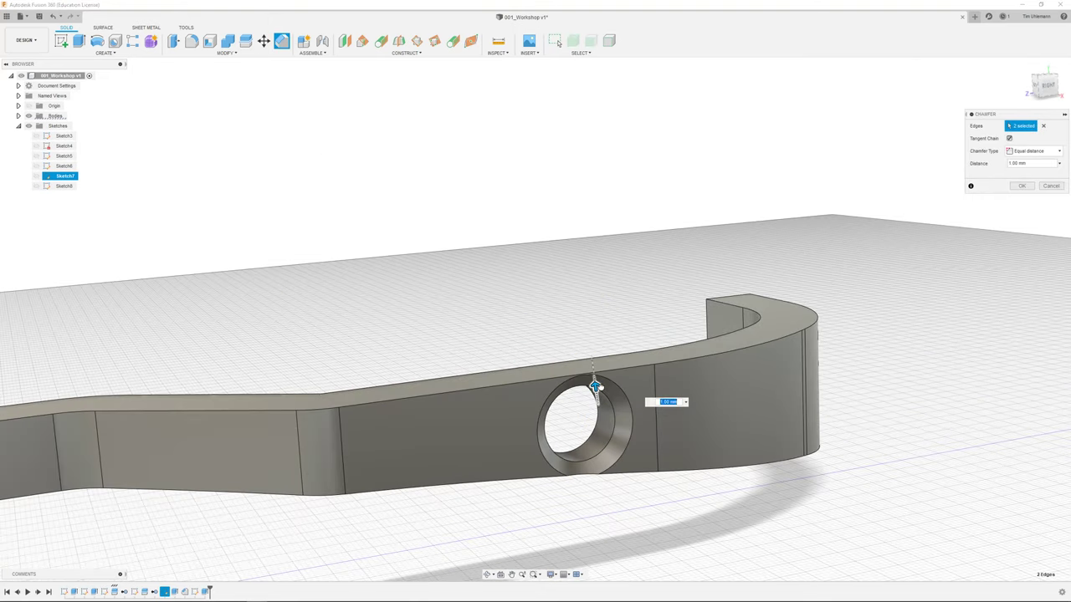
key(Return)
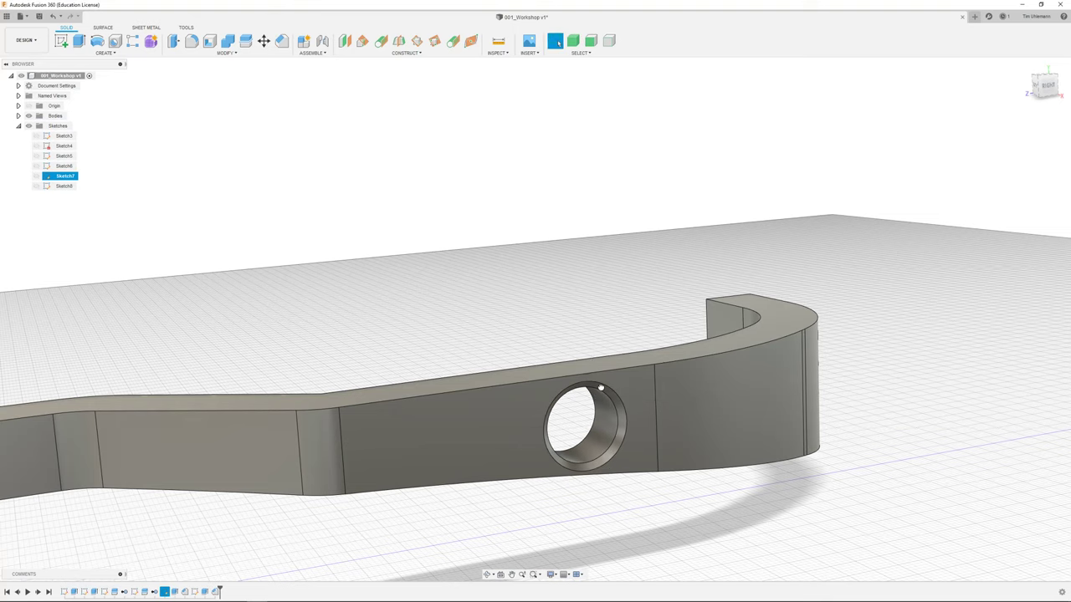
scroll(599, 387, down, 5)
shift+middle_drag(487, 511, 430, 455)
mouse_move(389, 417)
shift+middle_down()
mouse_move(390, 404)
mouse_move(371, 418)
mouse_move(401, 407)
mouse_move(389, 406)
shift+middle_up()
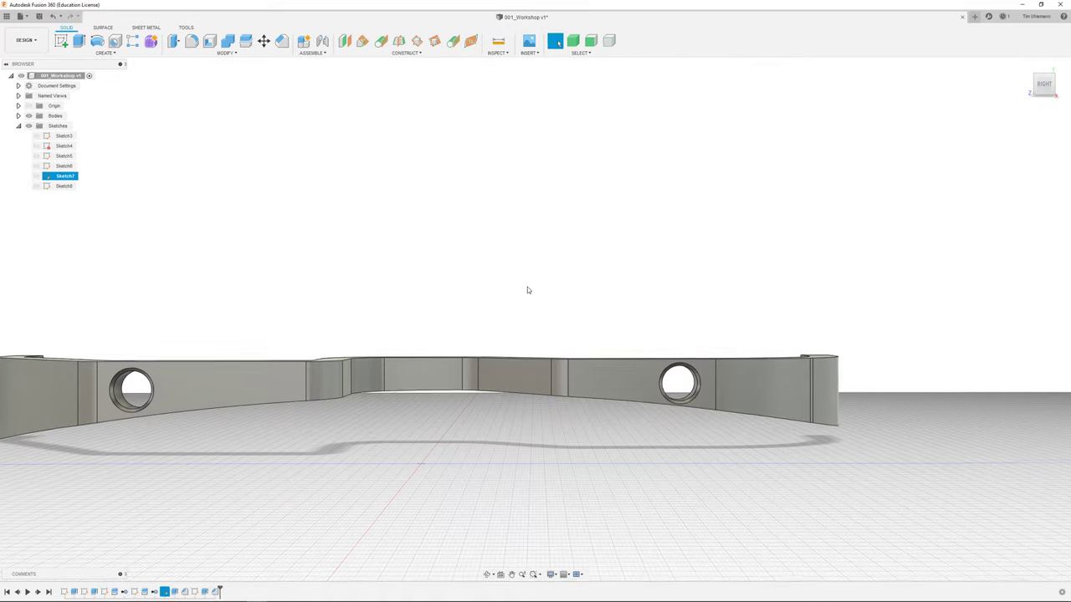
Sketch a closed rectangle about 4 mm high on the straight side face, spanning between the two round holes.
shift+middle_drag(664, 225, 462, 318)
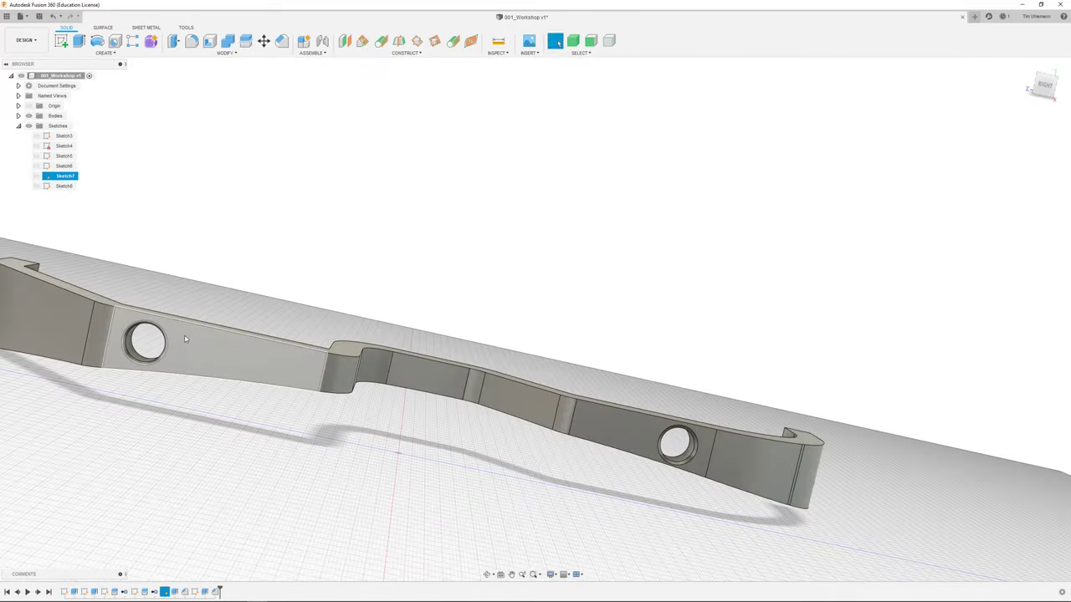
shift+middle_drag(522, 459, 525, 443)
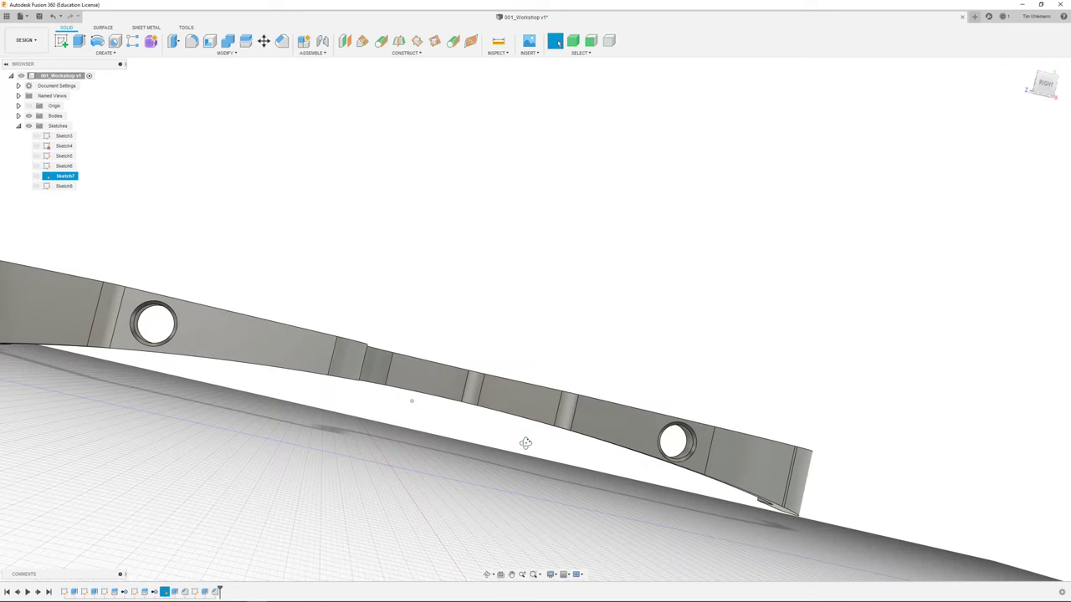
click(221, 354)
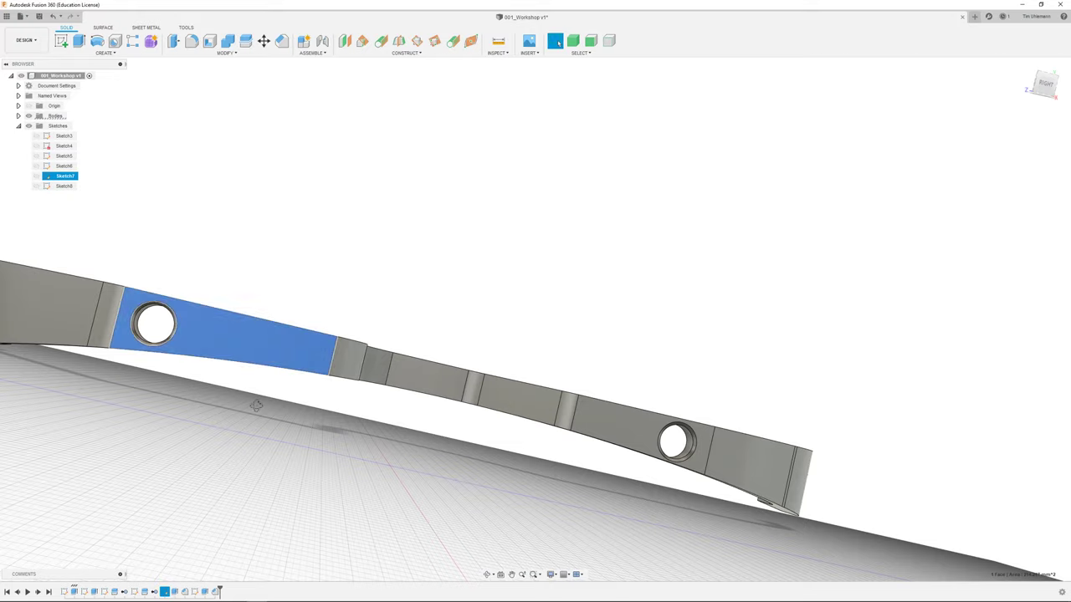
shift+middle_drag(252, 401, 245, 446)
scroll(246, 446, down, 1)
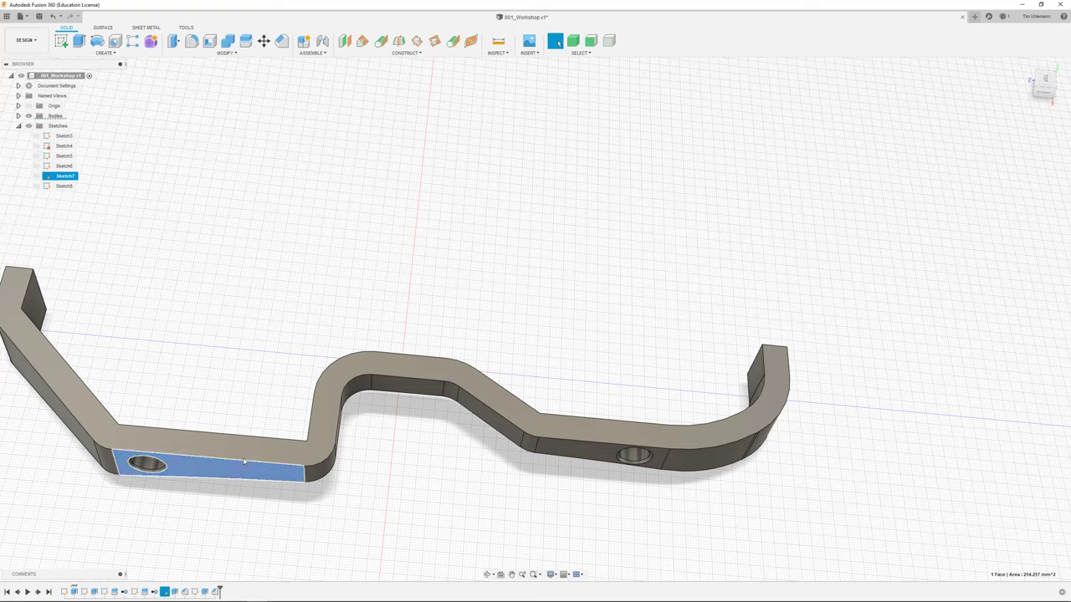
click(60, 41)
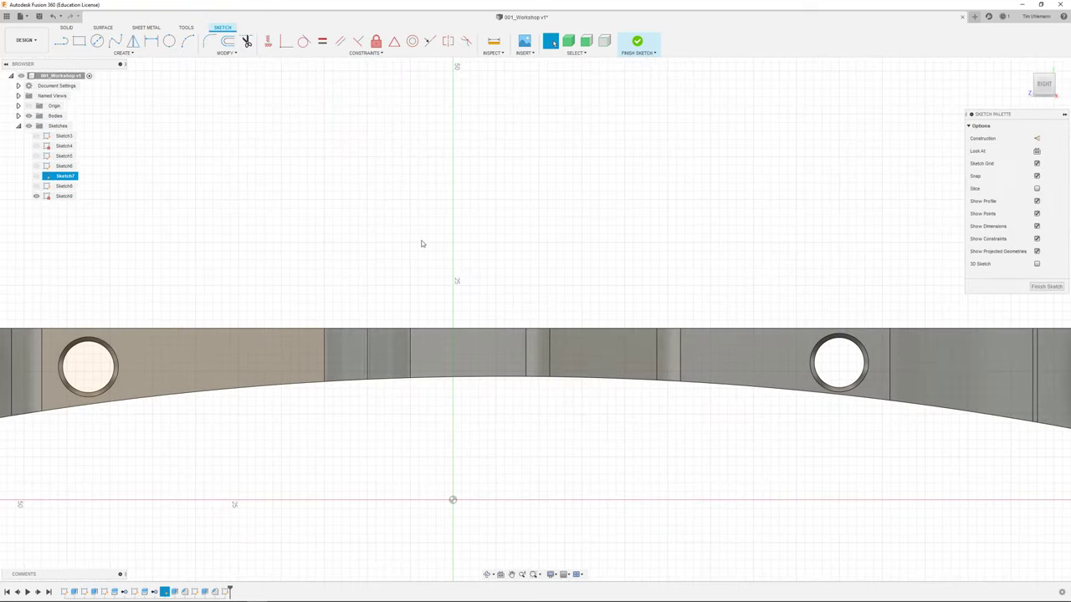
key(l)
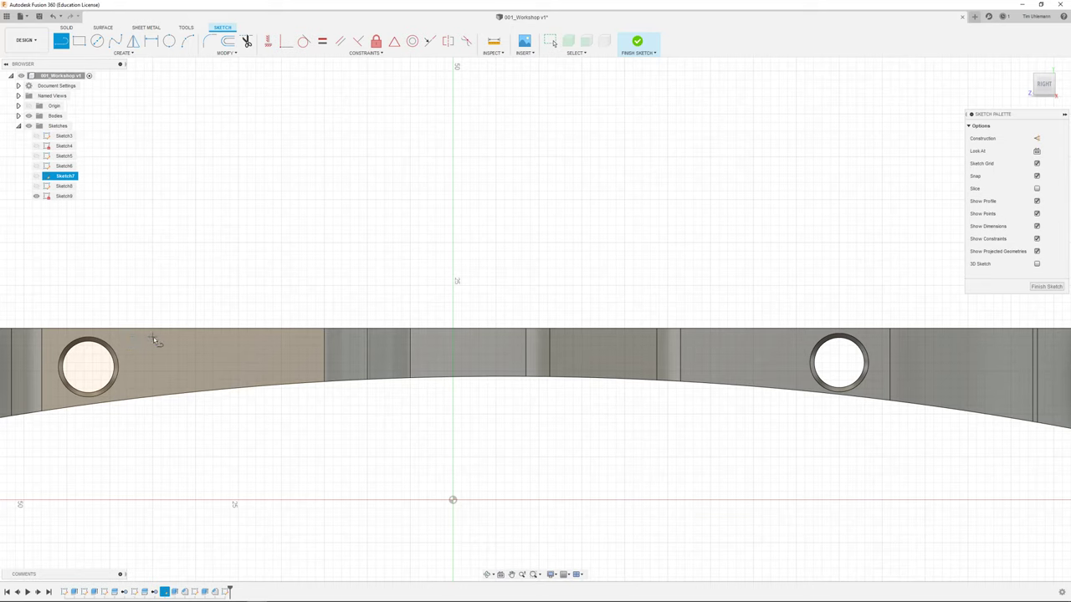
click(153, 338)
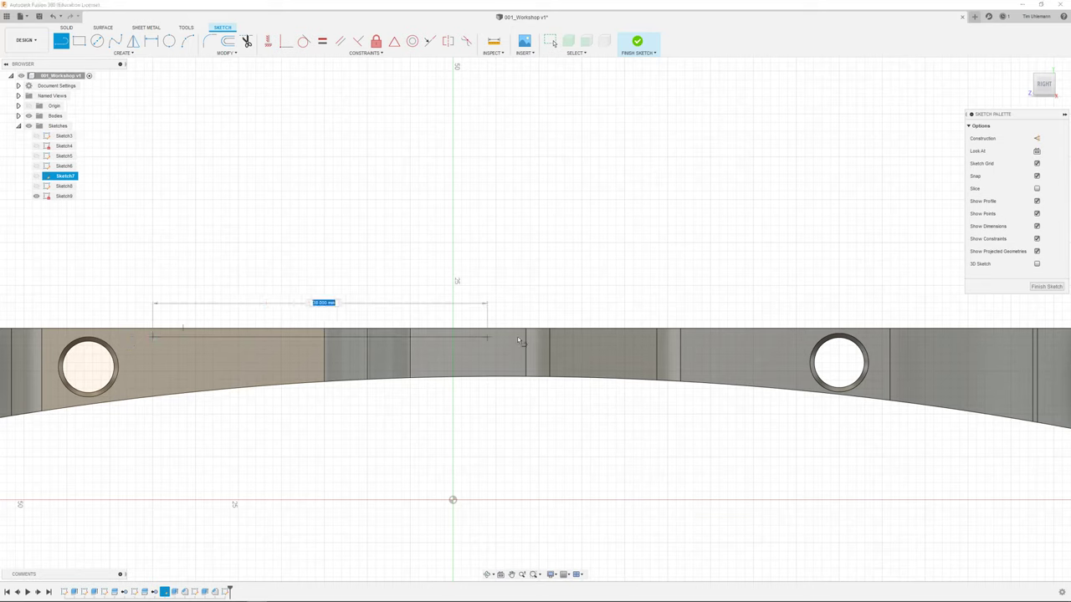
click(780, 339)
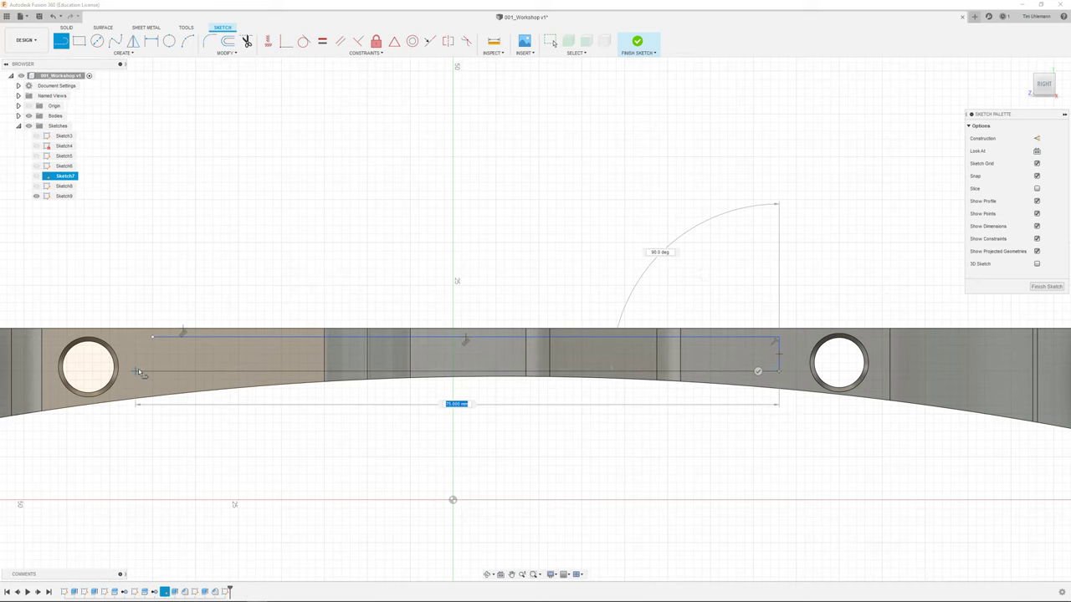
click(153, 371)
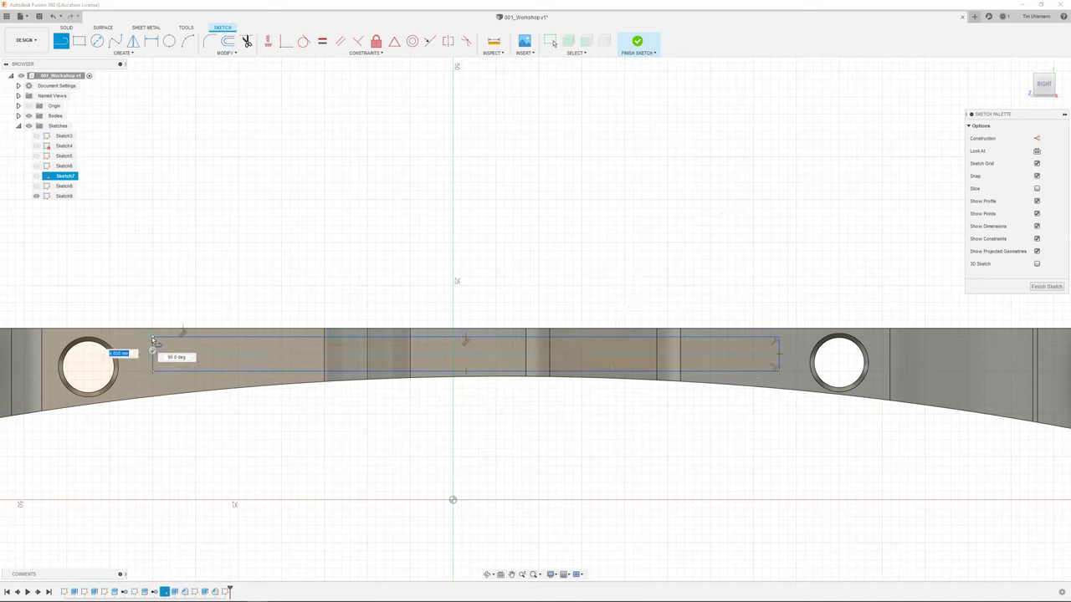
click(153, 339)
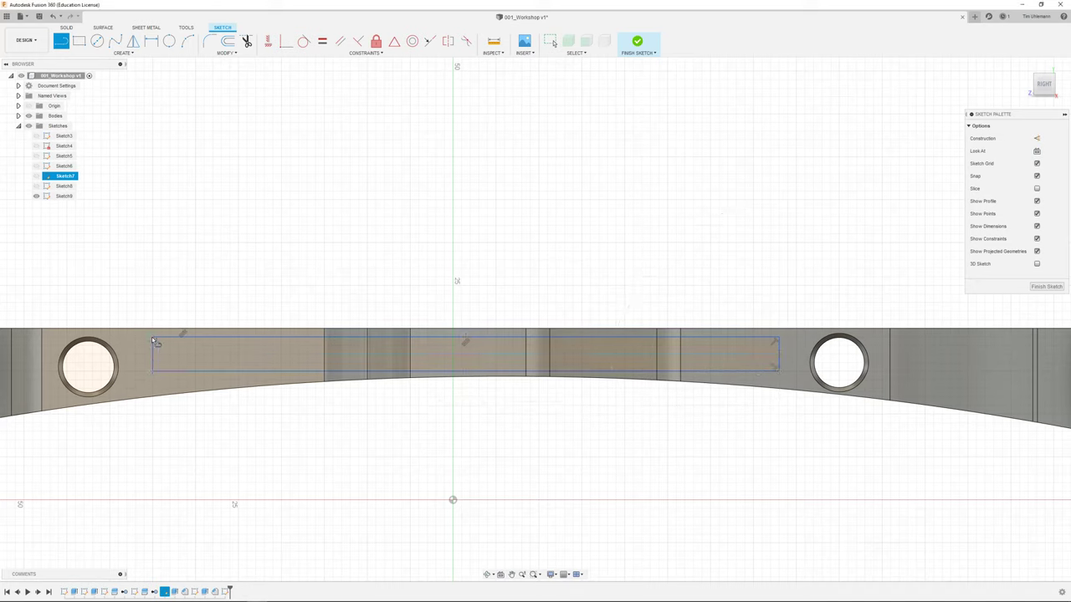
Fillet all four corners of the sketched rectangle with a 1 mm radius.
click(210, 41)
click(154, 340)
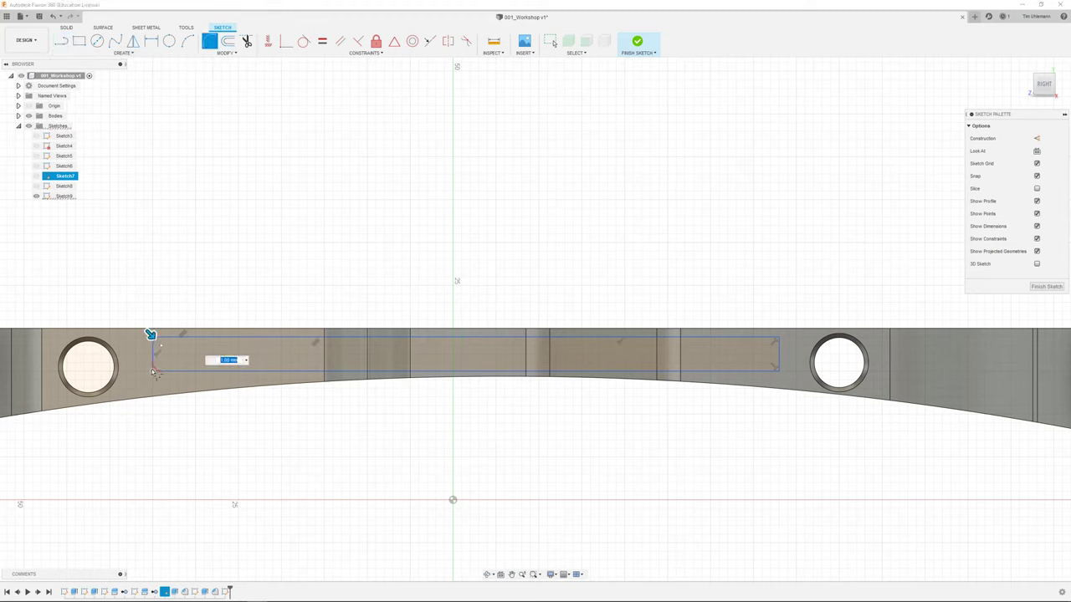
click(154, 371)
click(778, 371)
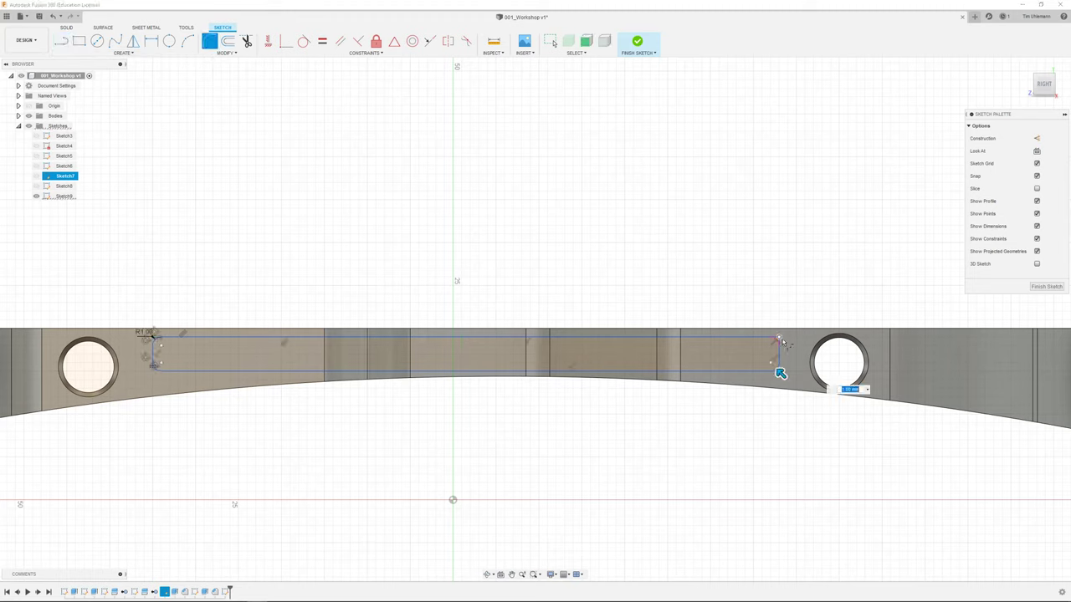
click(778, 339)
shift+middle_drag(778, 339, 552, 464)
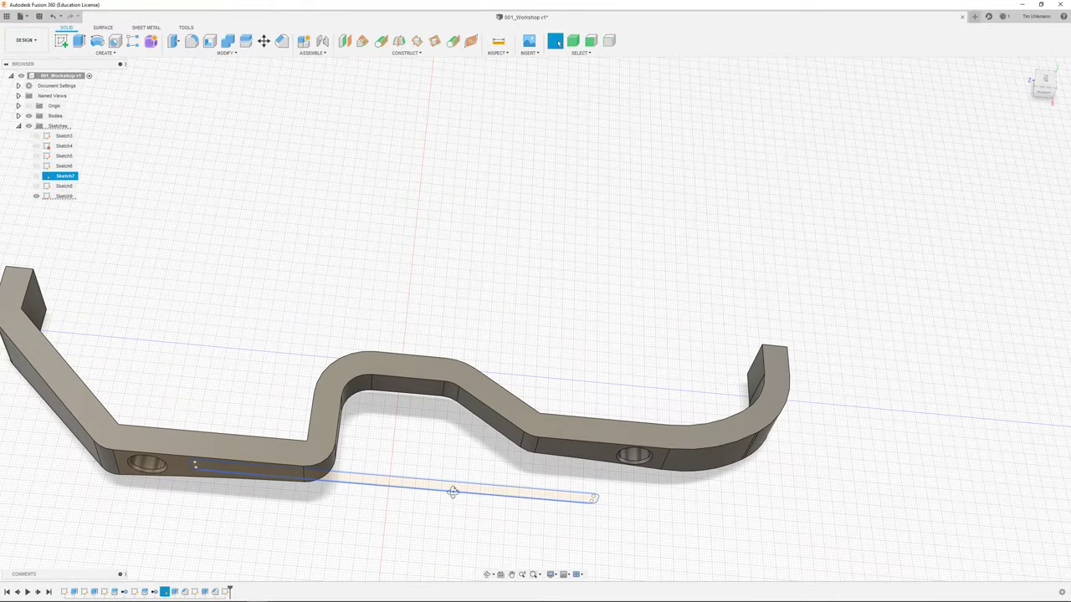
Extrude the rounded rectangle profiles -29 mm as a cut through the frame to make a long slot.
shift+middle_drag(454, 496, 443, 463)
click(429, 450)
click(283, 425)
mouse_move(346, 453)
shift+middle_down()
mouse_move(322, 437)
mouse_move(253, 425)
shift+middle_up()
key(e)
drag(229, 413, 344, 303)
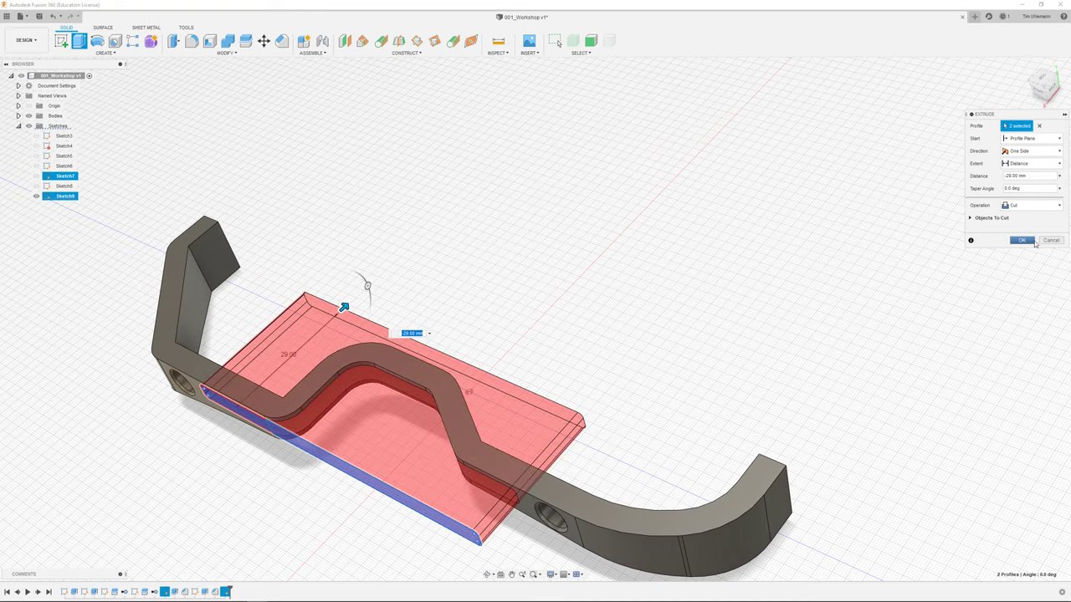
click(1033, 242)
shift+middle_drag(700, 315, 544, 378)
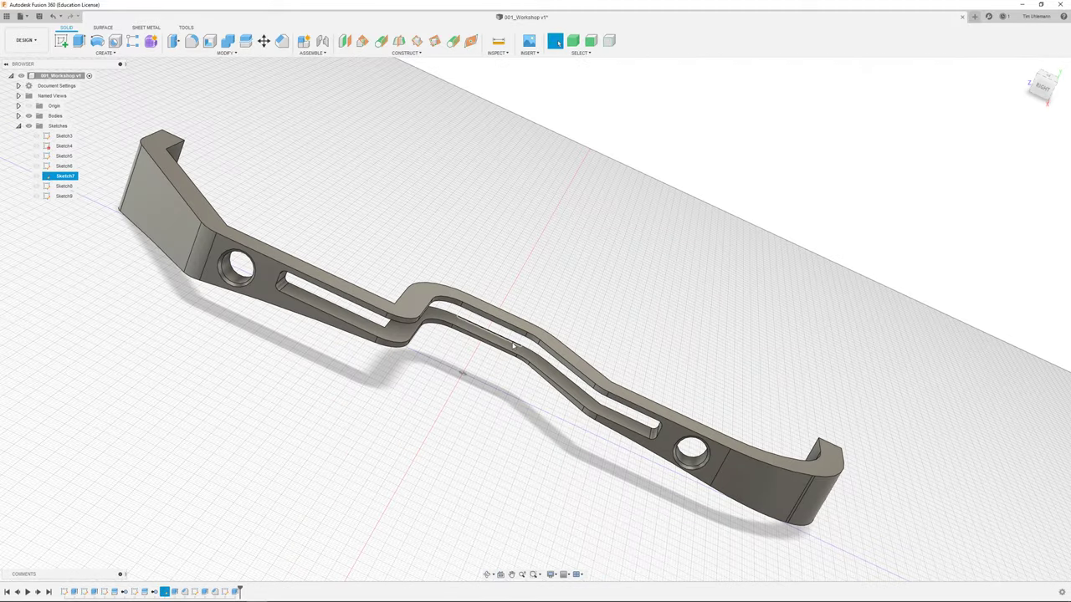
Sketch three circles in a row on the slot's lower inner face, giving the last a 3 mm diameter.
scroll(446, 359, up, 3)
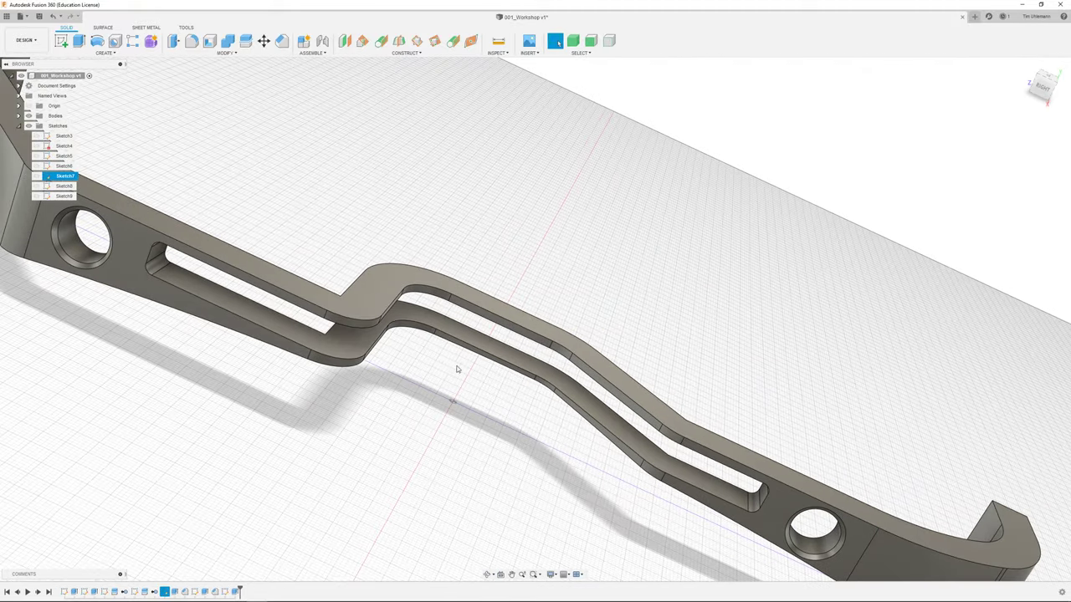
key(c)
click(276, 327)
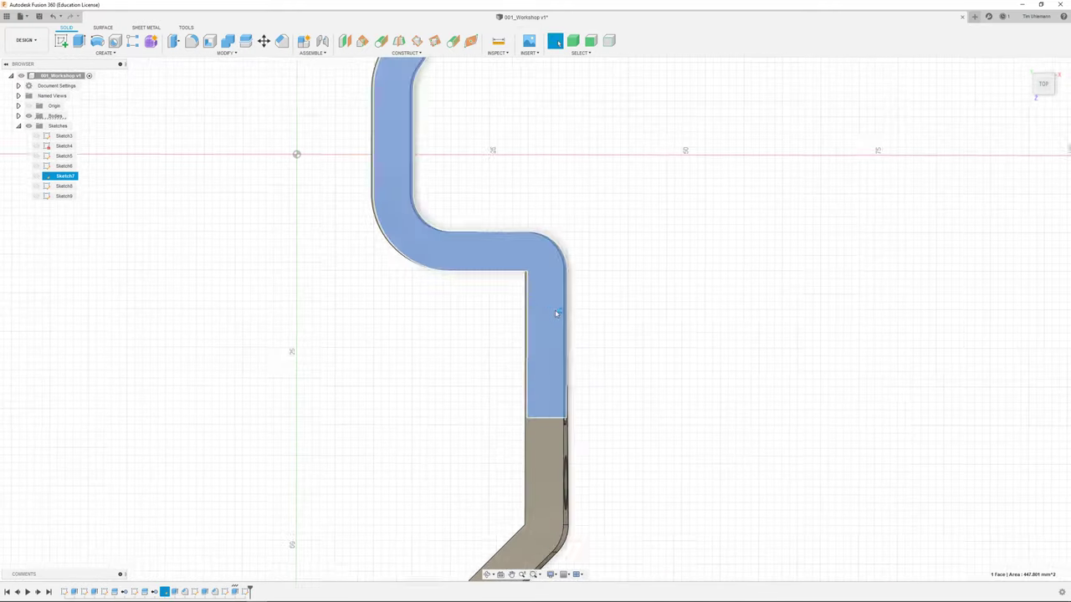
click(528, 371)
click(531, 361)
click(528, 339)
key(Return)
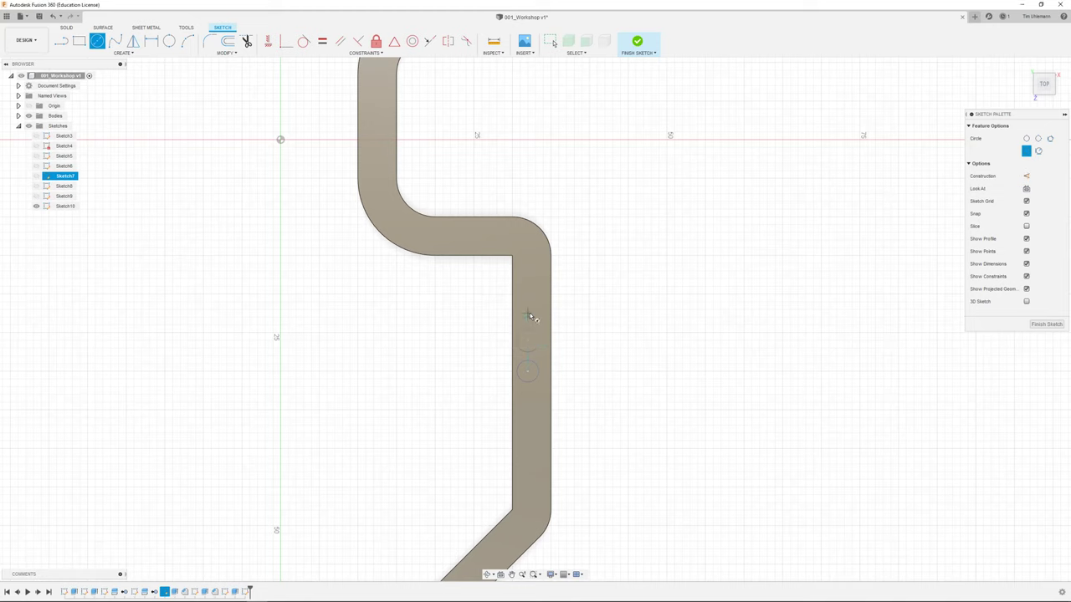
click(529, 315)
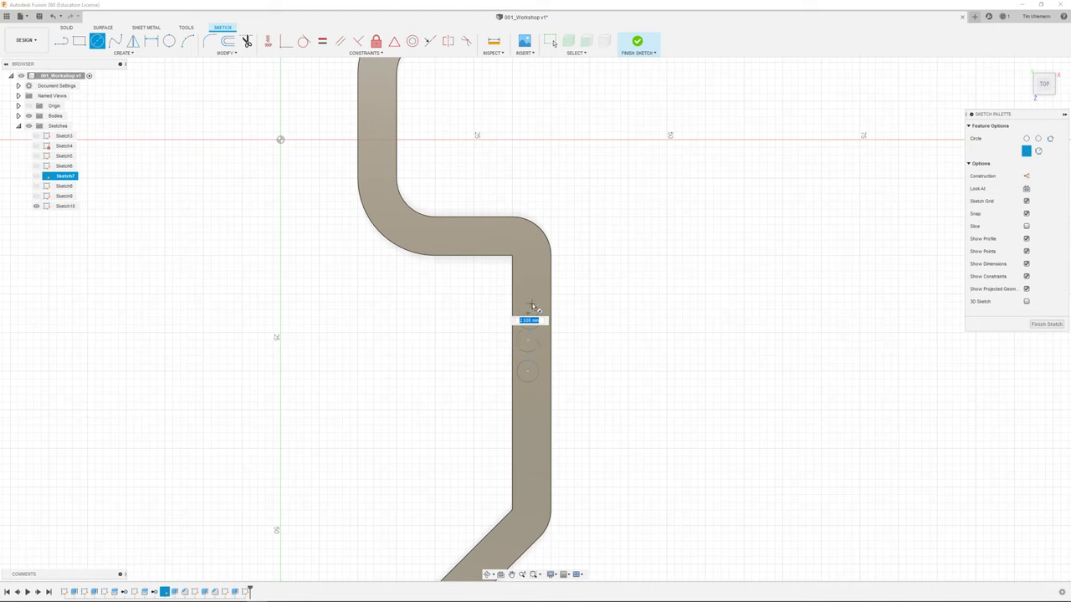
text(3)
key(Return)
key(Escape)
shift+middle_drag(561, 298, 533, 306)
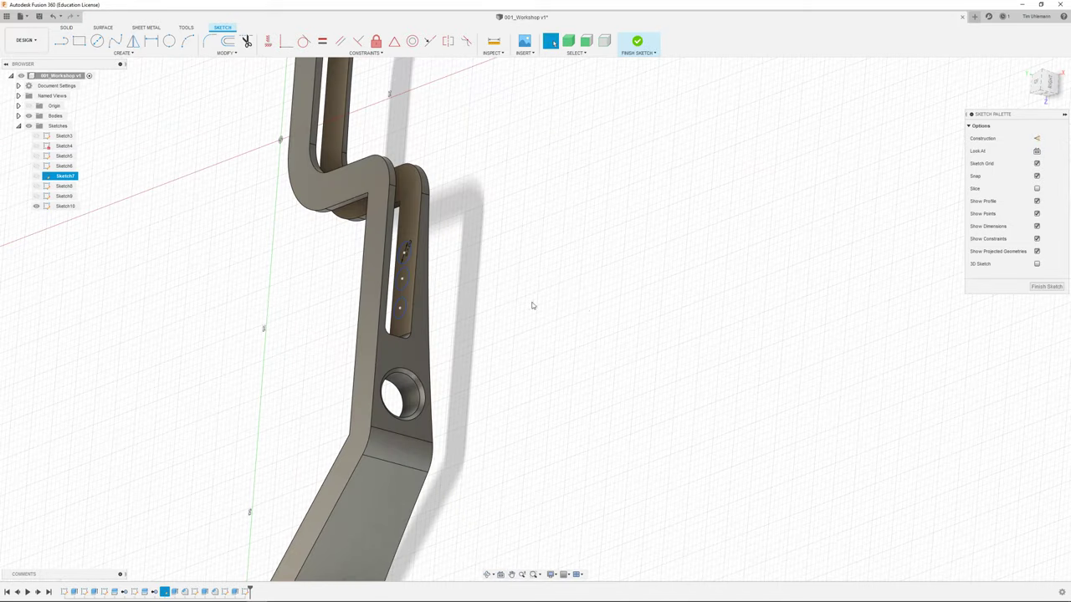
Extrude the three circle profiles in the slot together.
click(401, 308)
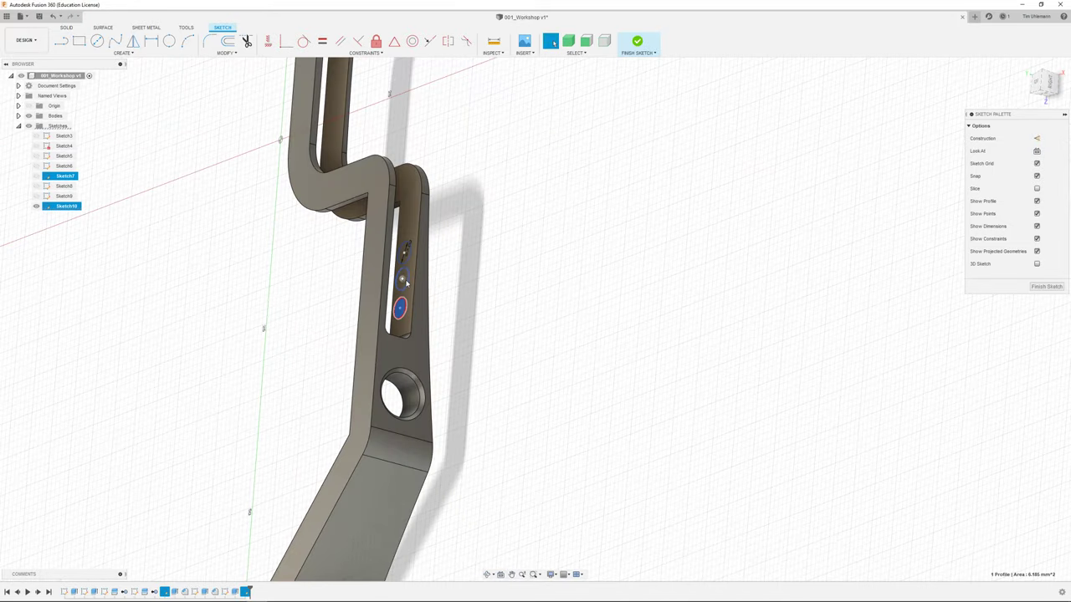
shift+click(404, 279)
shift+click(404, 279)
scroll(406, 251, up, 2)
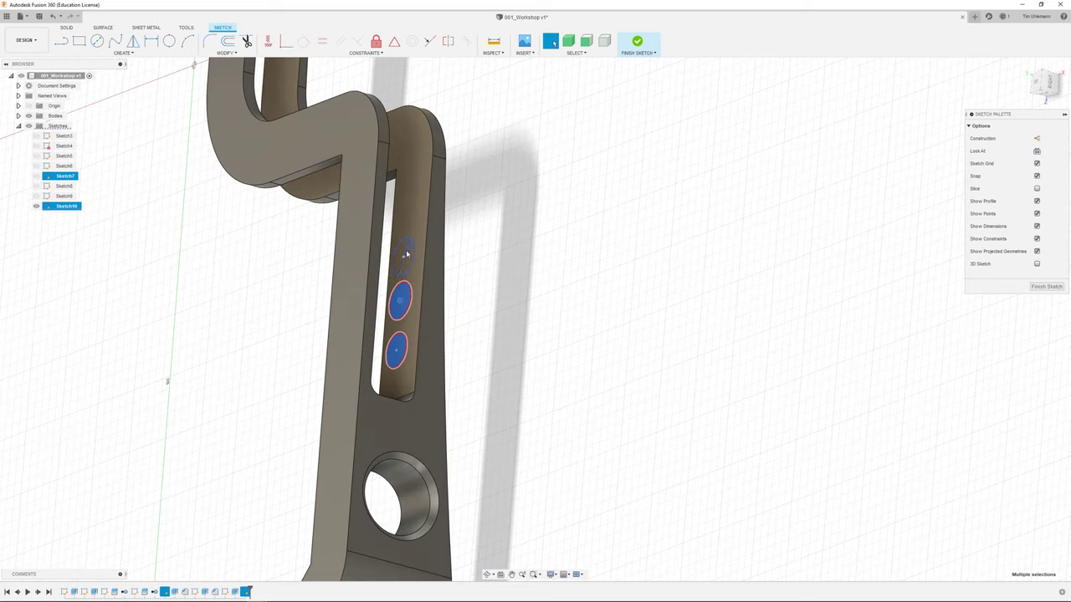
shift+click(400, 253)
key(e)
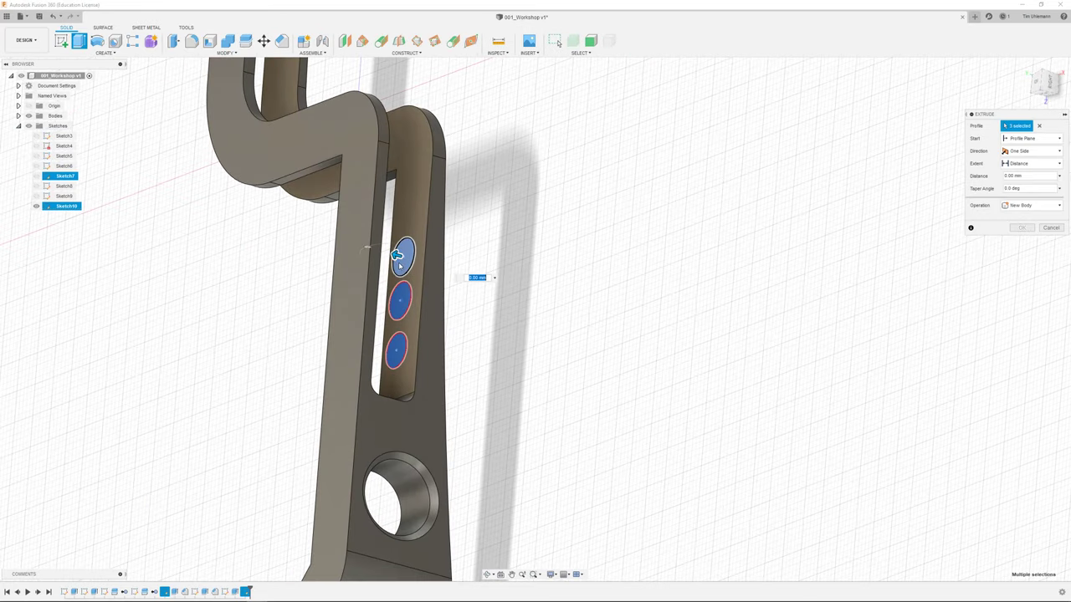
drag(451, 266, 481, 274)
shift+middle_drag(481, 275, 521, 292)
click(1022, 241)
mouse_move(891, 299)
shift+middle_down()
mouse_move(674, 338)
mouse_move(667, 323)
mouse_move(735, 339)
mouse_move(697, 323)
shift+middle_up()
Undo the circle extrusion and the three-circle sketch.
key(ctrl+z)
key(ctrl+z)
key(ctrl+z)
key(ctrl+z)
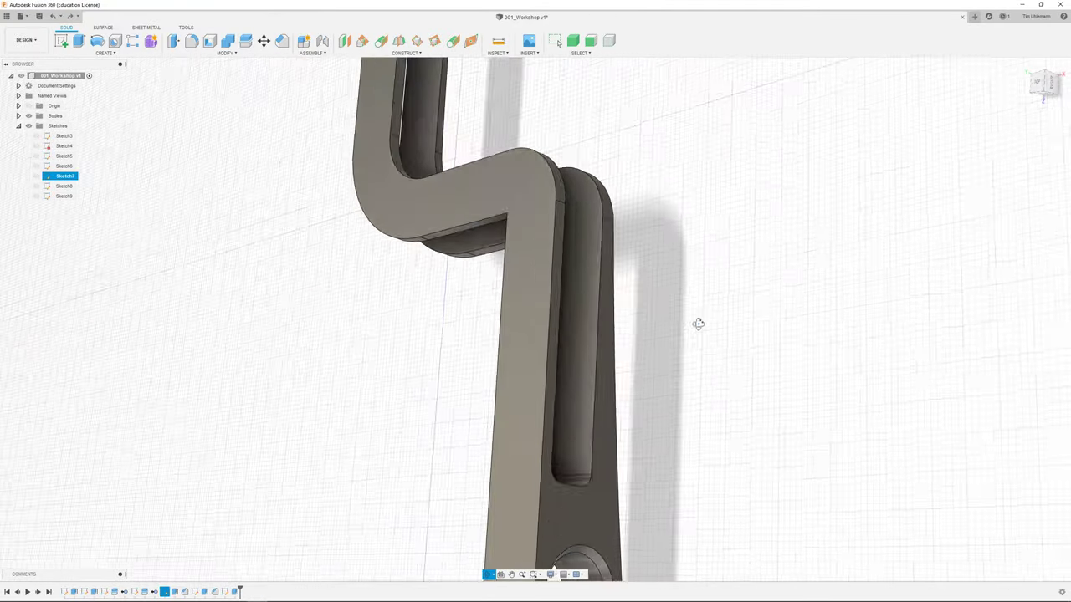
Return to the home view and save the design.
scroll(697, 323, down, 2)
click(1025, 66)
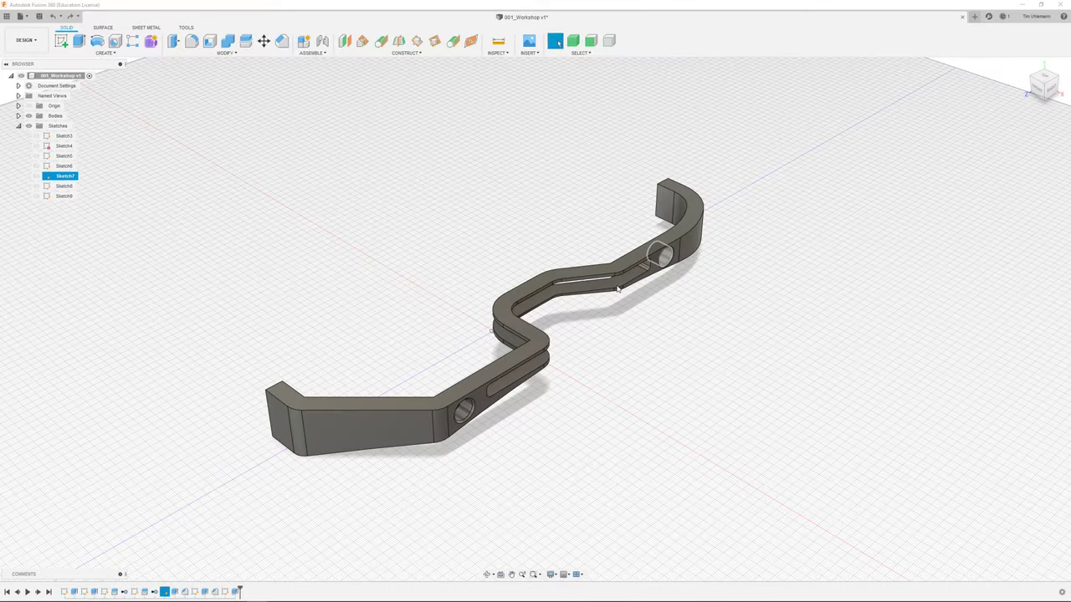
key(ctrl+s)
click(544, 315)
Set up an equal distance chamfer on the frame's upper outer edge chain with a distance of 0.25 mm.
shift+middle_drag(544, 318, 484, 360)
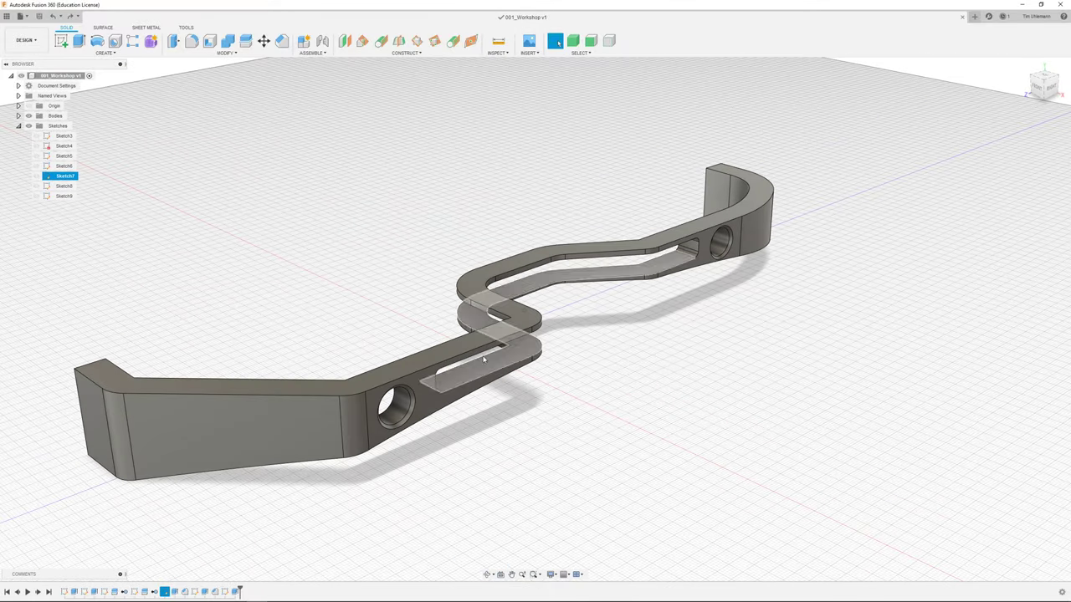
click(278, 42)
click(261, 390)
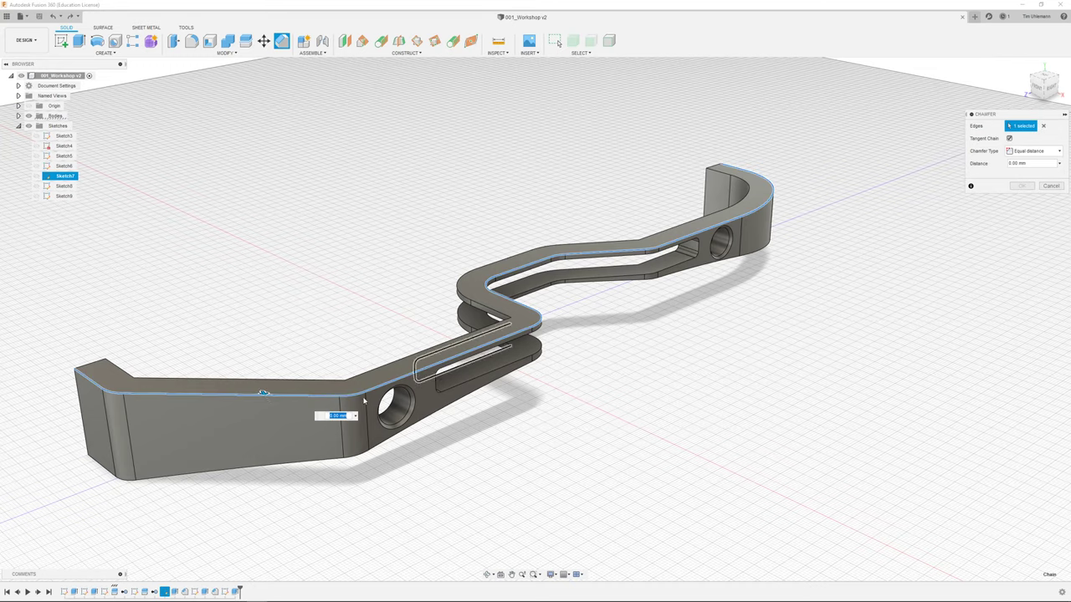
scroll(367, 412, down, 3)
scroll(316, 407, up, 4)
drag(315, 407, 316, 405)
text(0.25)
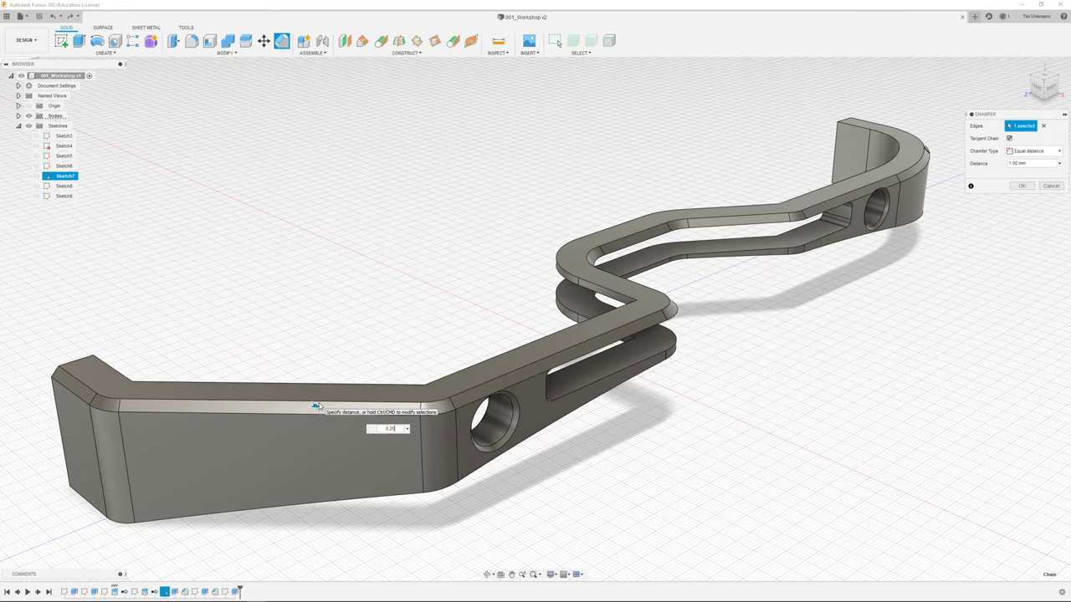
key(Return)
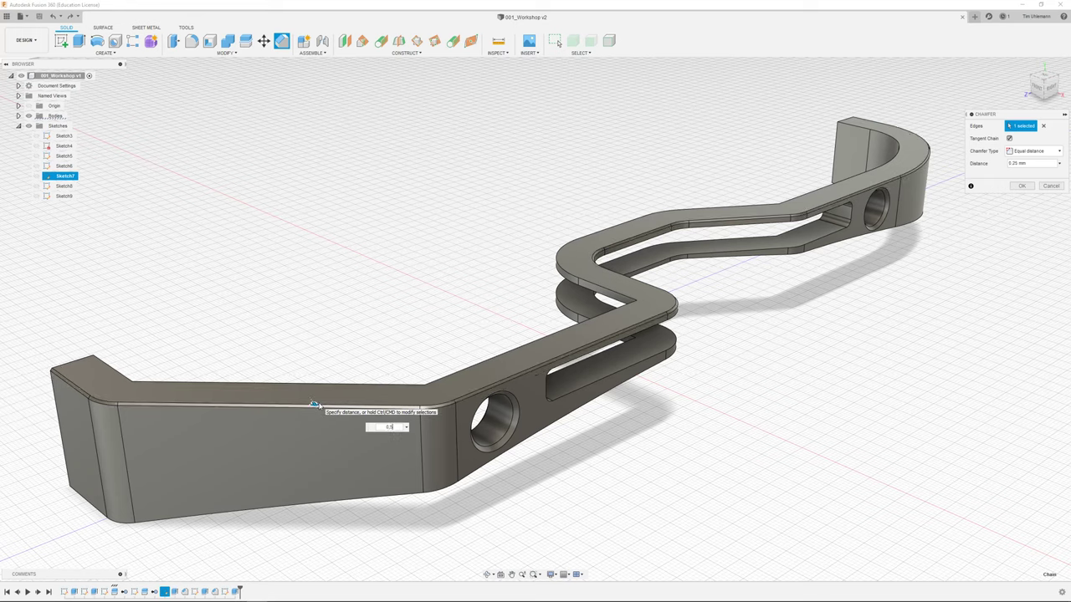
Try a 0.5 mm chamfer distance on the upper outer edge, set it to 0.255 mm instead and apply the chamfer.
text(0.5)
key(Return)
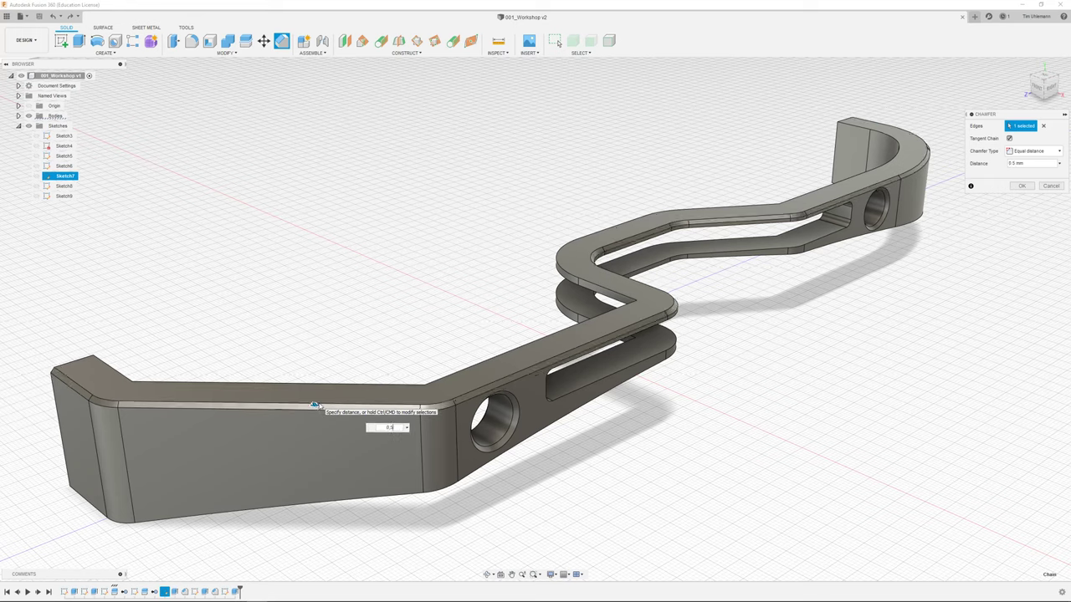
text(0.255)
key(Return)
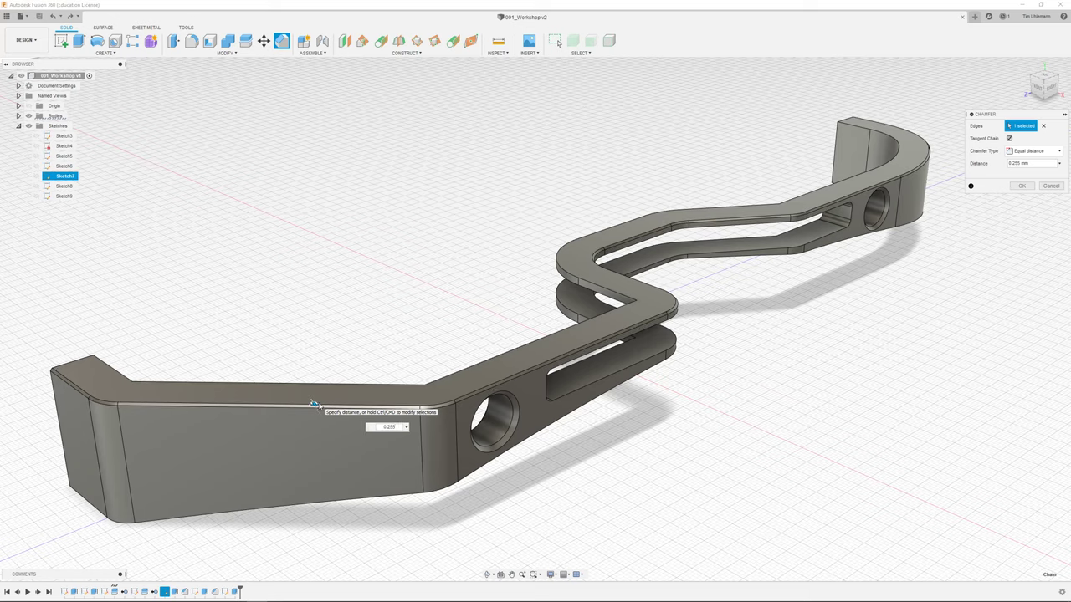
key(Return)
shift+middle_drag(749, 366, 805, 337)
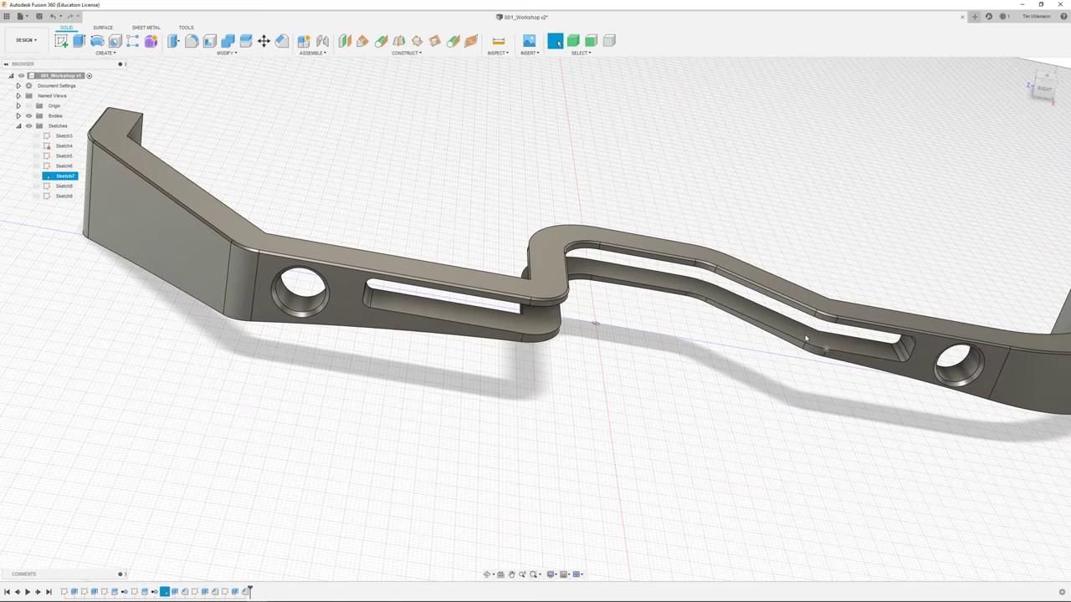
Chamfer the long side slot's front edge chain with an equal distance of 0.25 mm.
click(290, 45)
click(430, 316)
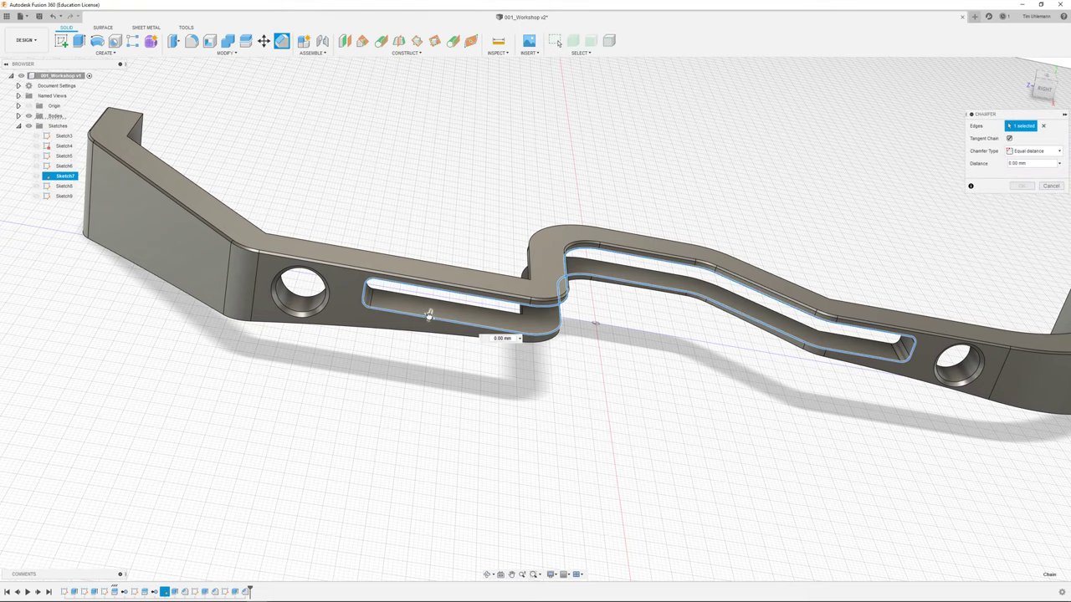
drag(429, 316, 427, 318)
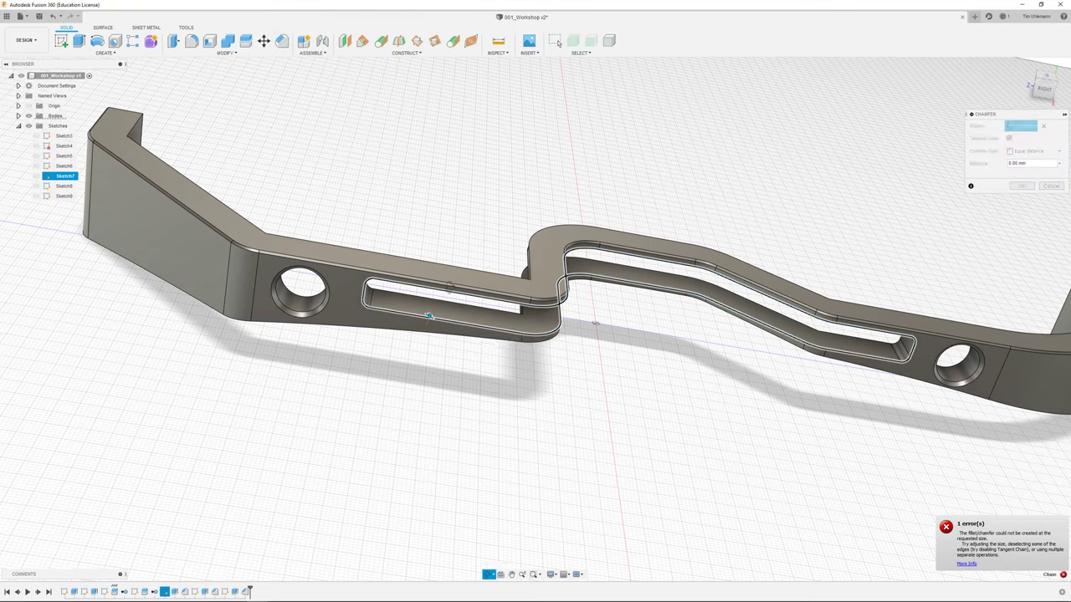
scroll(422, 318, up, 5)
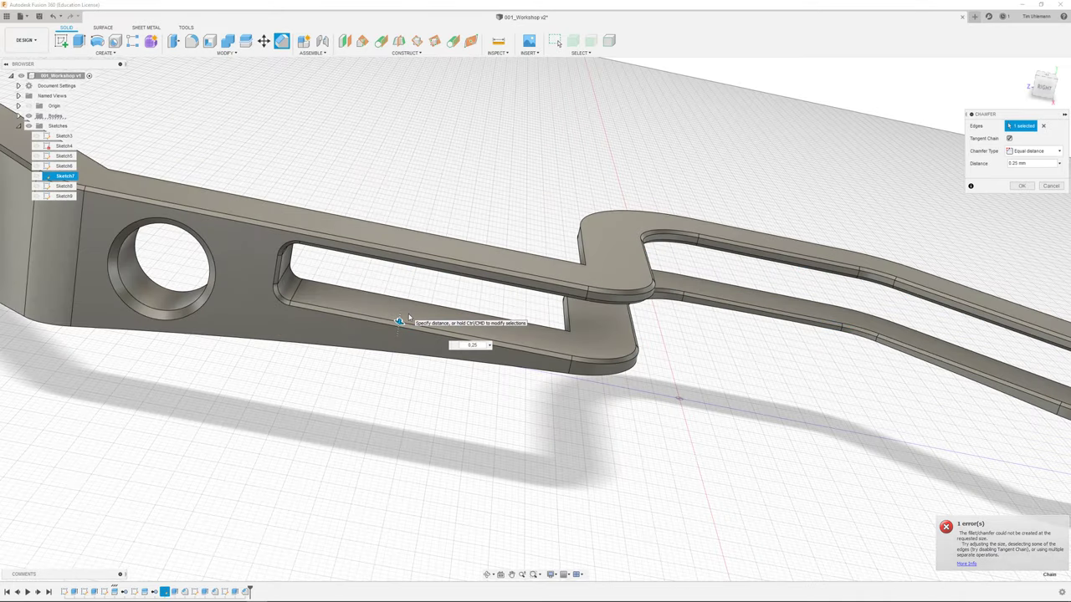
key(Return)
Create a sketch on the frame's top face and offset the face outline inward as a closed loop.
scroll(575, 361, down, 5)
shift+middle_drag(671, 368, 583, 332)
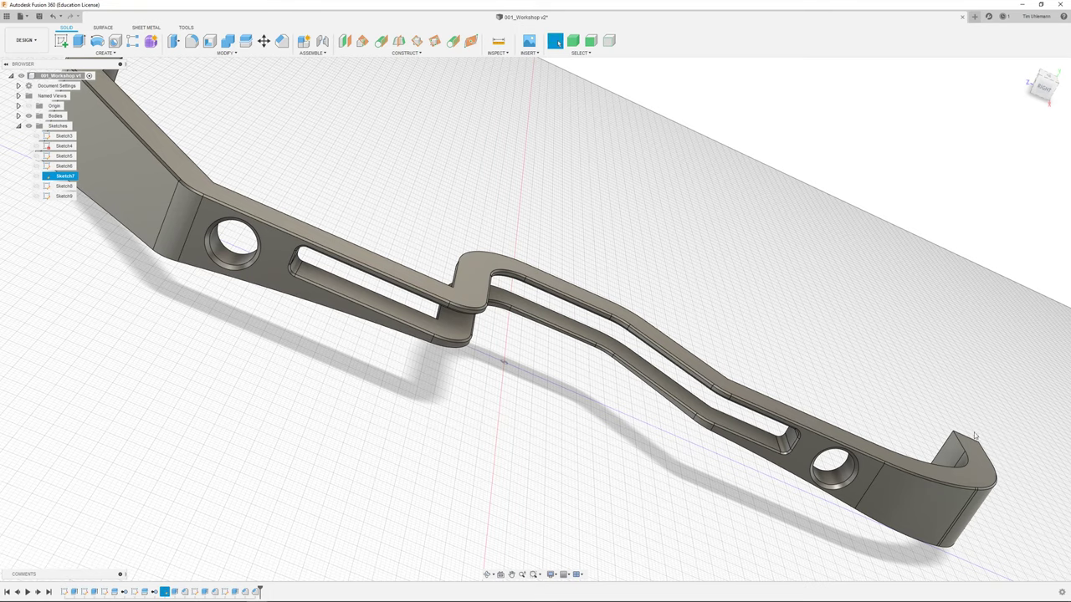
shift+middle_drag(710, 467, 662, 499)
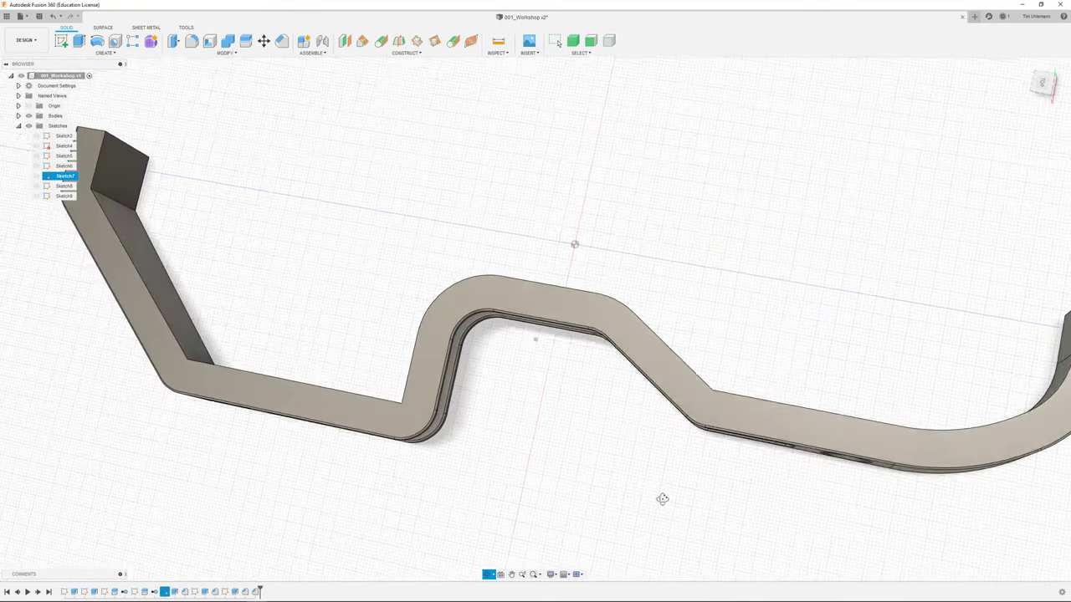
click(1041, 84)
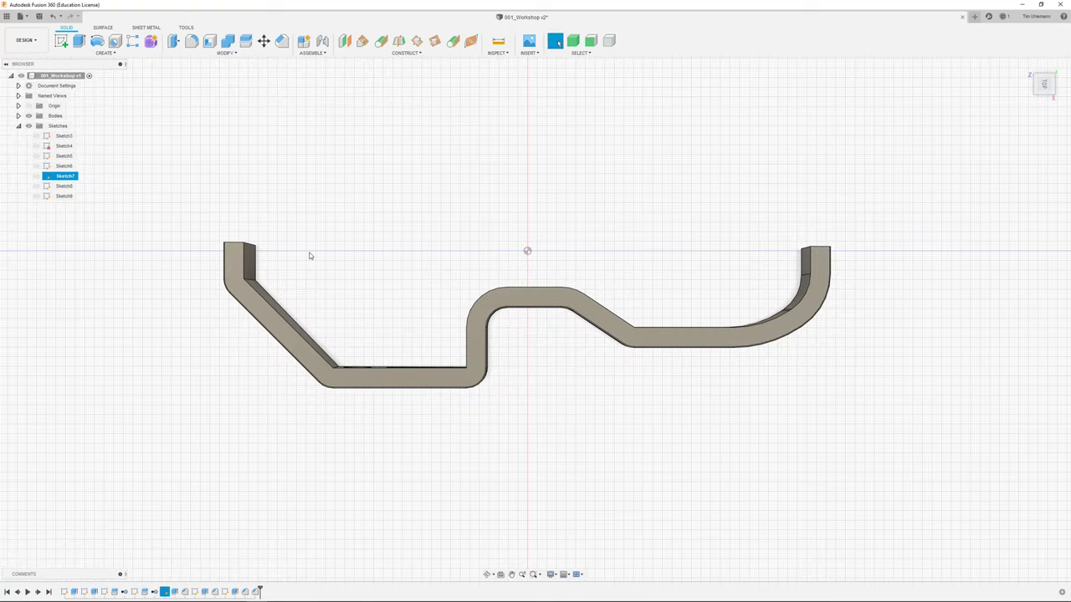
shift+middle_drag(334, 270, 332, 242)
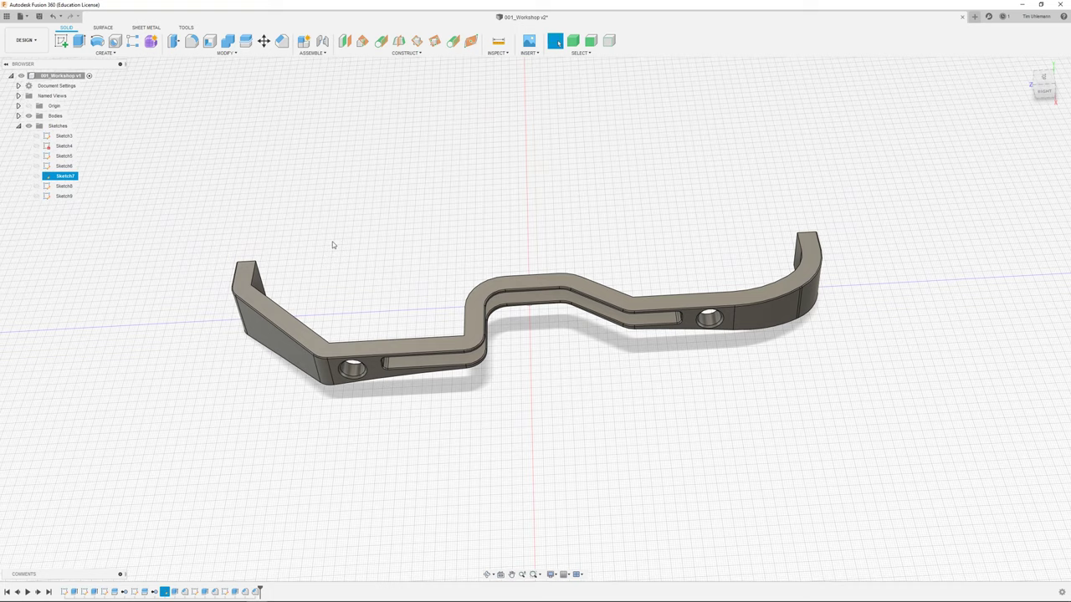
click(318, 345)
key(c)
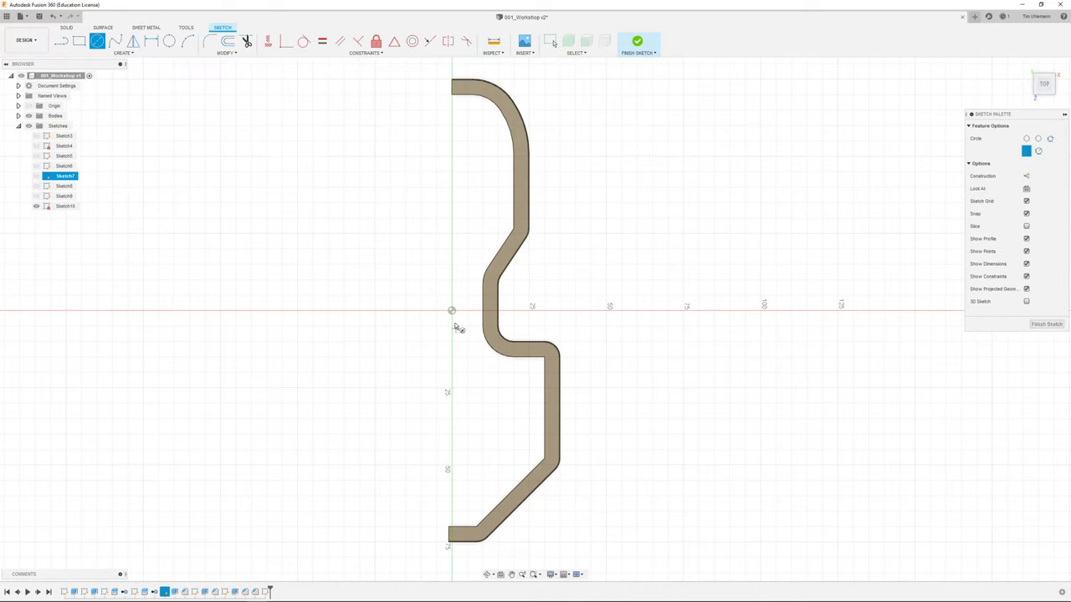
click(228, 42)
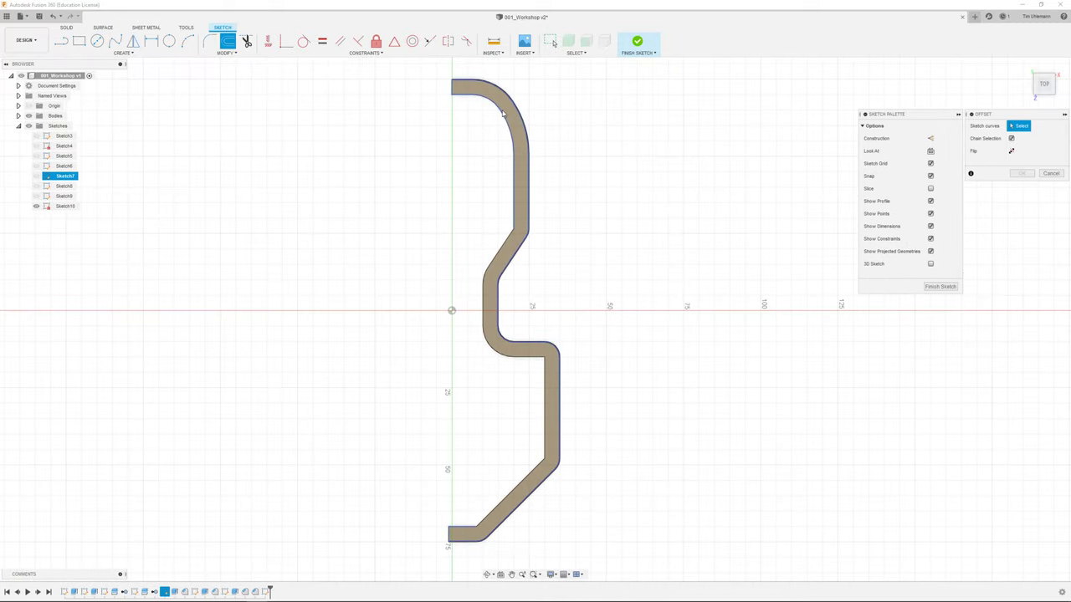
click(503, 112)
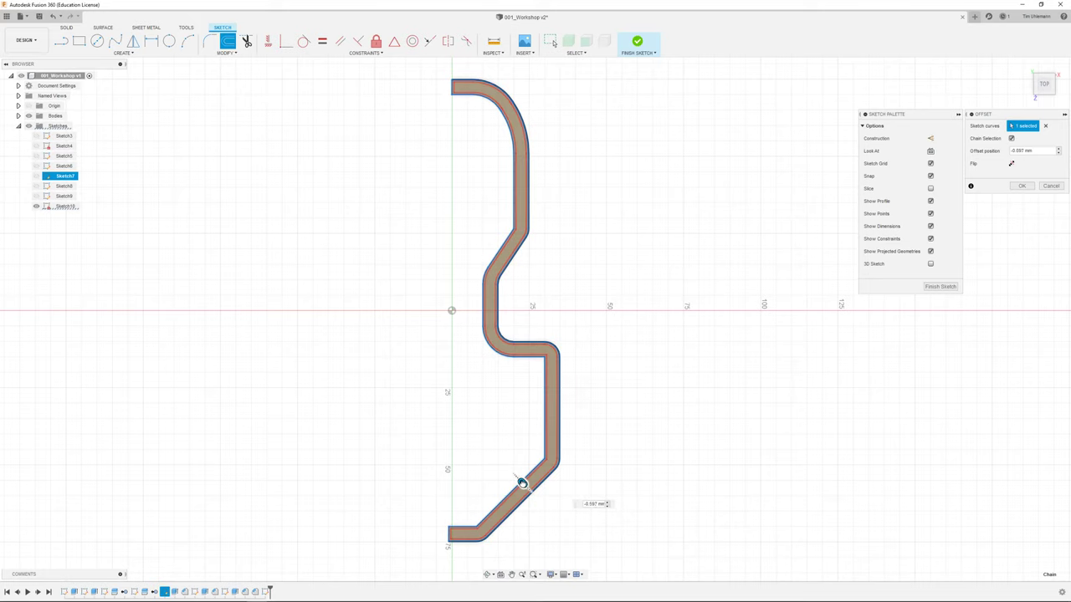
click(1021, 186)
Extrude the inner offset profile as a cut, -30 mm down through the frame.
key(e)
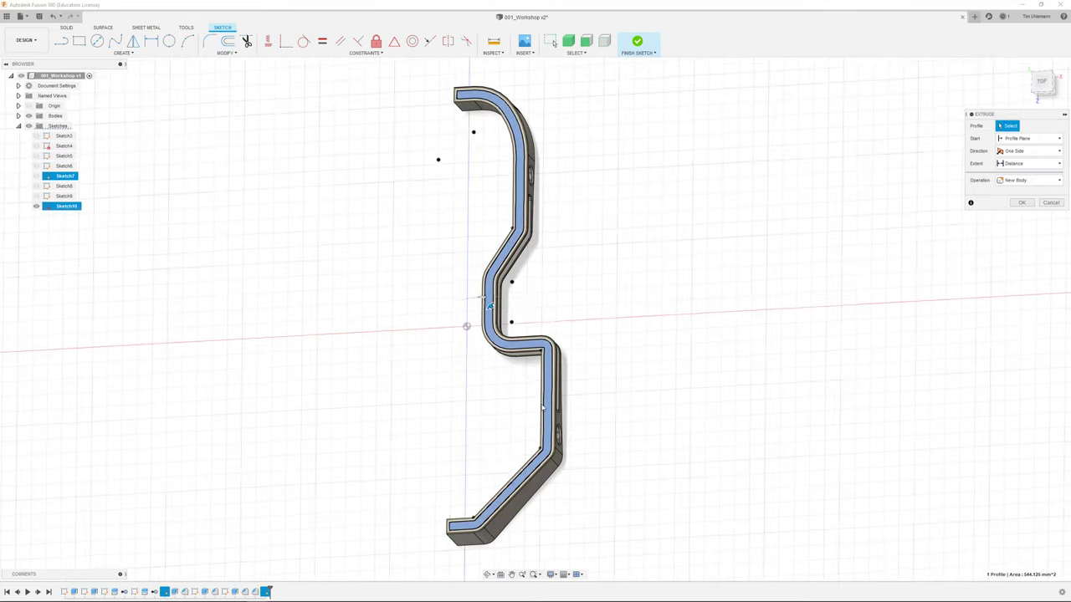
click(544, 412)
drag(490, 307, 562, 324)
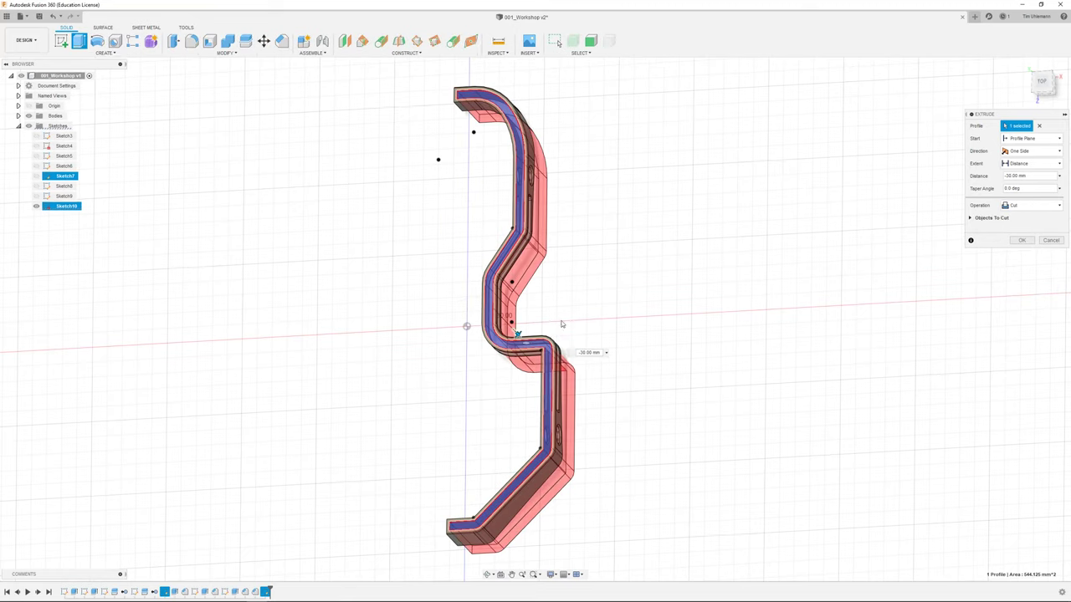
click(1035, 240)
Undo the cut and the inner offset outline, and restore both.
mouse_move(612, 287)
shift+middle_down()
mouse_move(586, 287)
mouse_move(621, 291)
mouse_move(605, 296)
mouse_move(619, 292)
mouse_move(614, 301)
mouse_move(643, 289)
mouse_move(571, 270)
mouse_move(614, 282)
shift+middle_up()
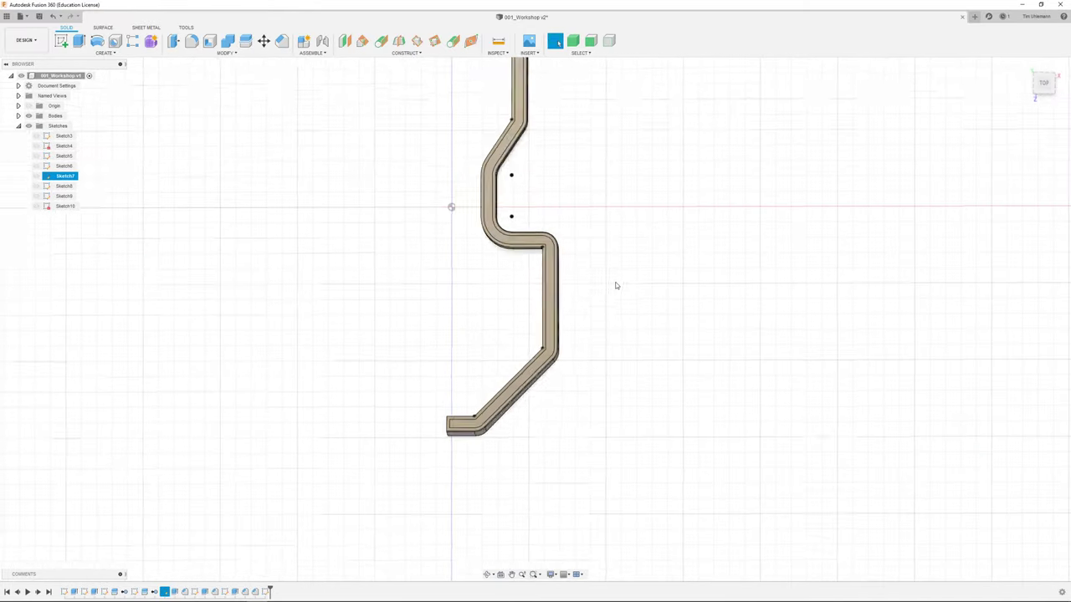
key(ctrl+z)
middle_drag(597, 179, 616, 347)
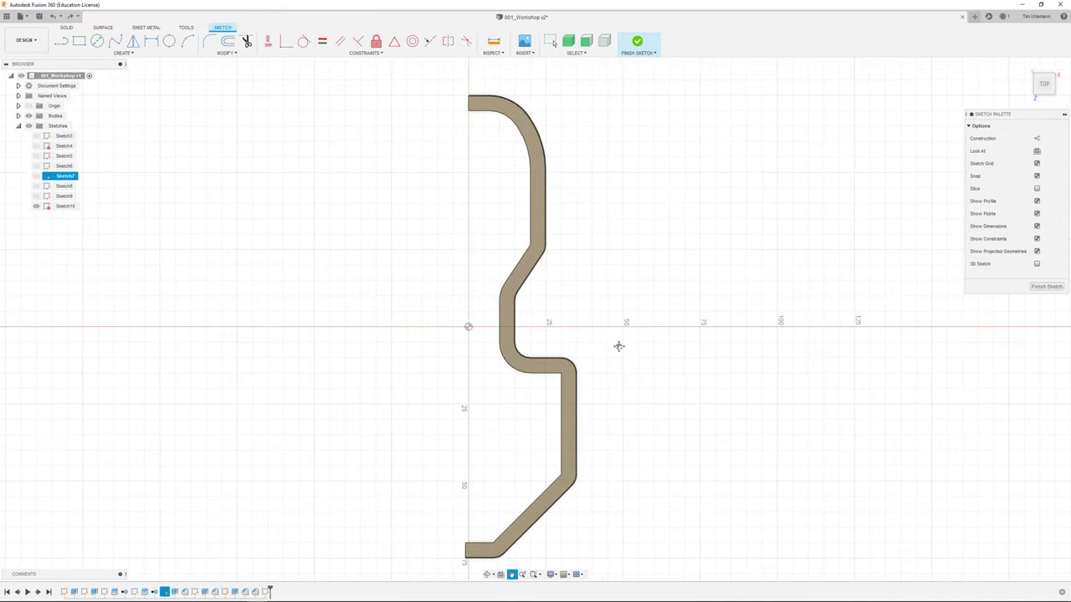
scroll(614, 318, down, 2)
scroll(614, 324, up, 1)
click(52, 16)
mouse_move(592, 257)
shift+middle_down()
mouse_move(560, 266)
mouse_move(596, 272)
shift+middle_up()
Start a new line sketch on the horizontal origin plane, viewed from above.
click(1043, 84)
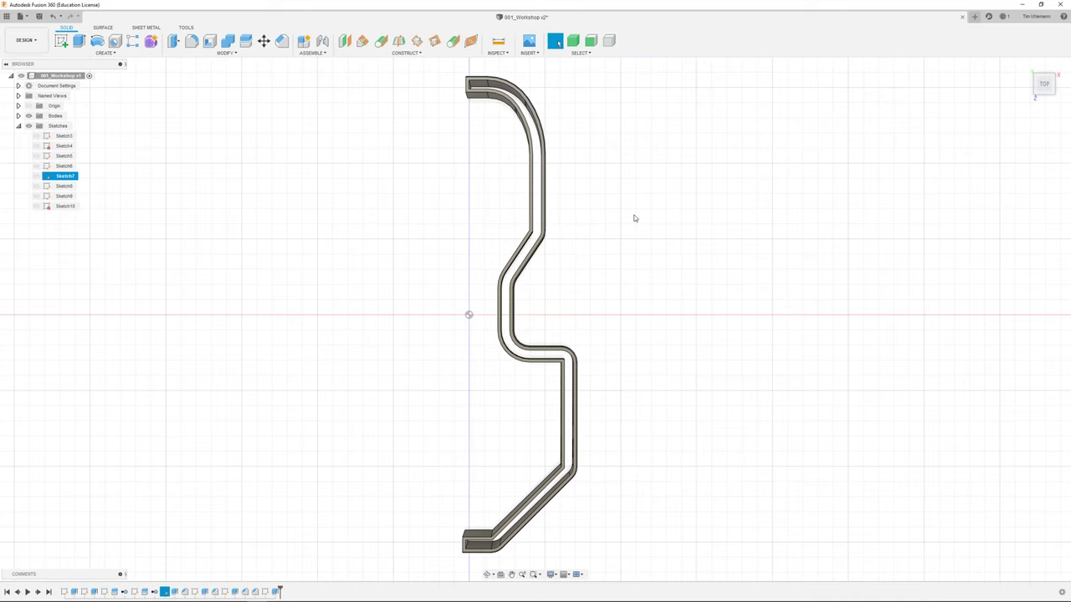
key(l)
click(488, 349)
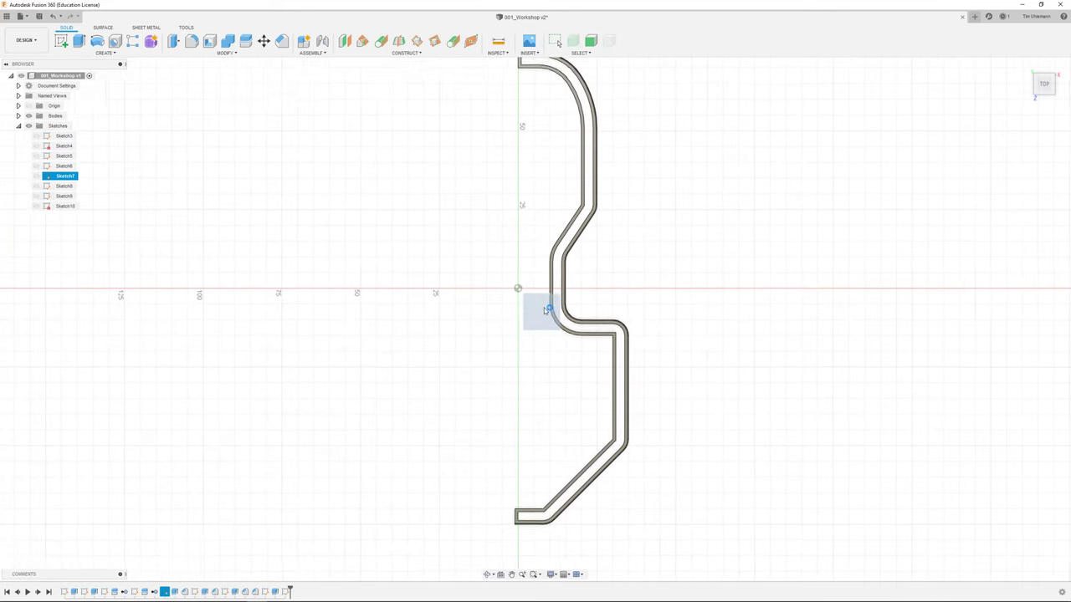
click(545, 311)
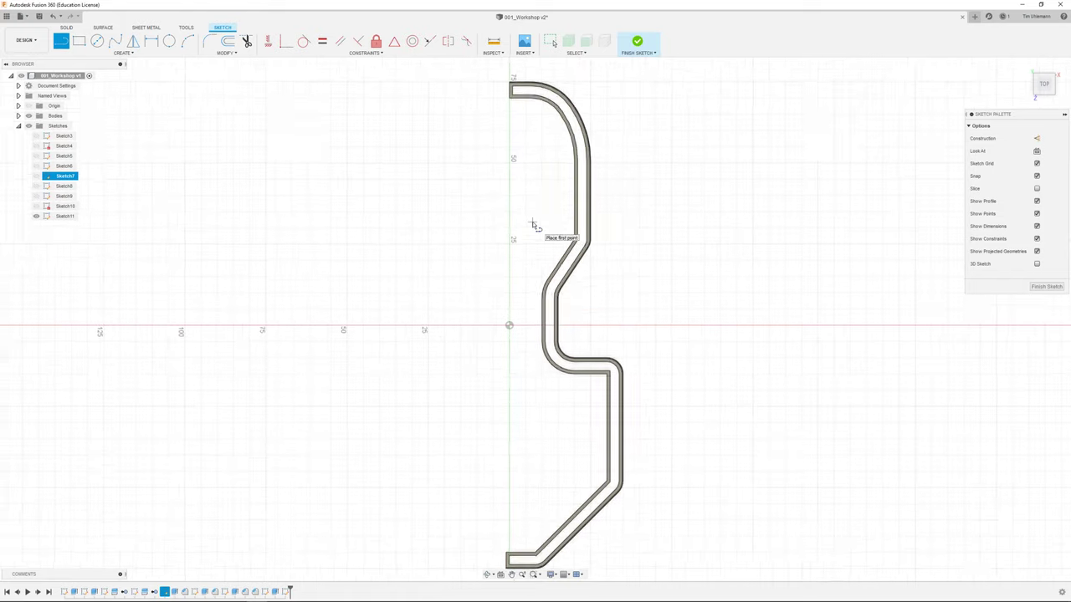
scroll(532, 223, down, 2)
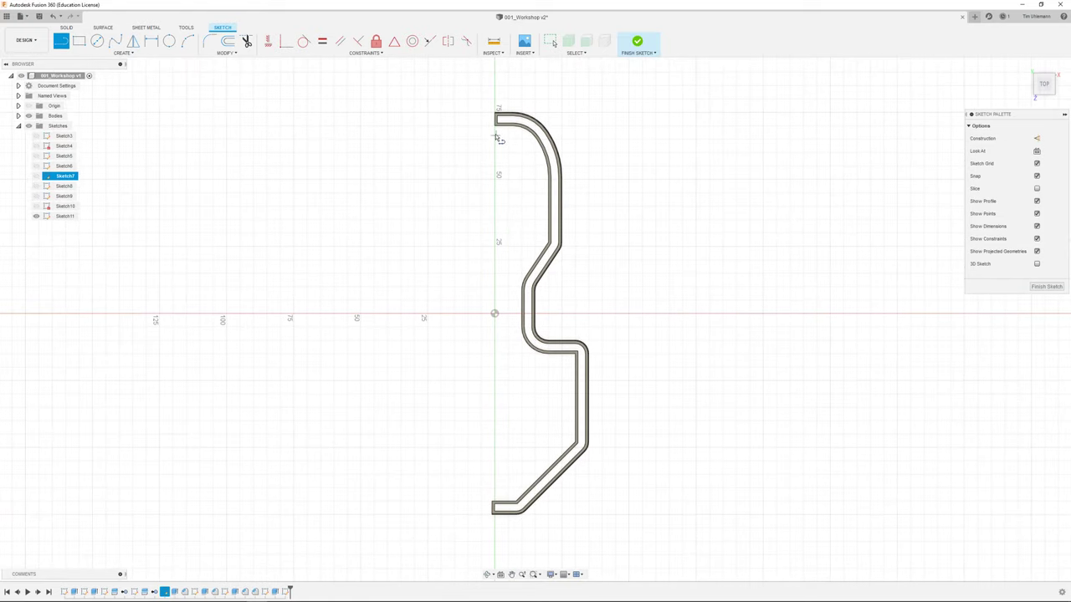
click(228, 40)
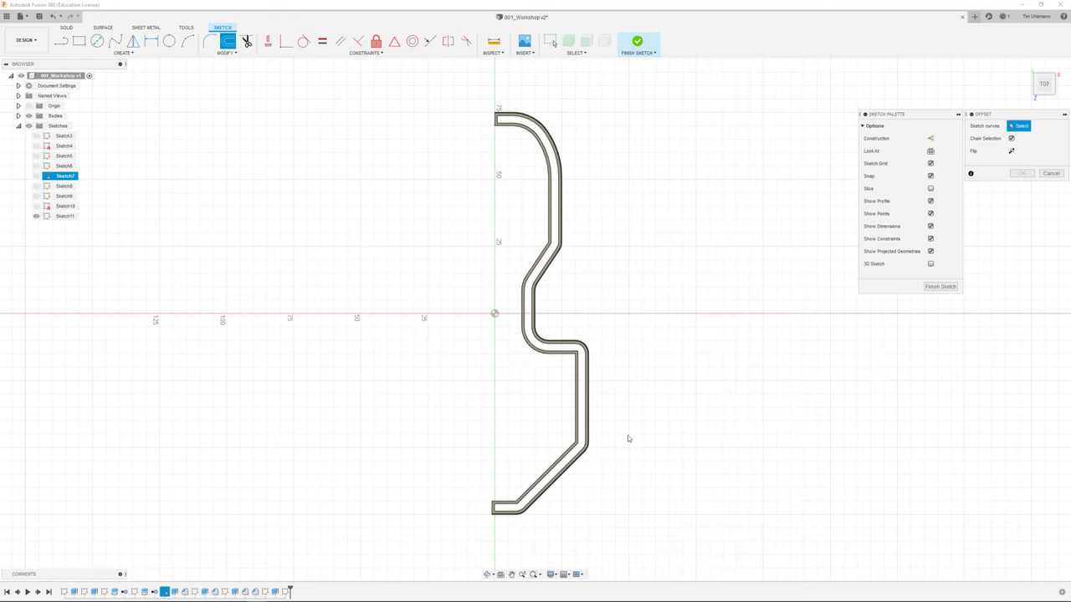
scroll(580, 312, up, 2)
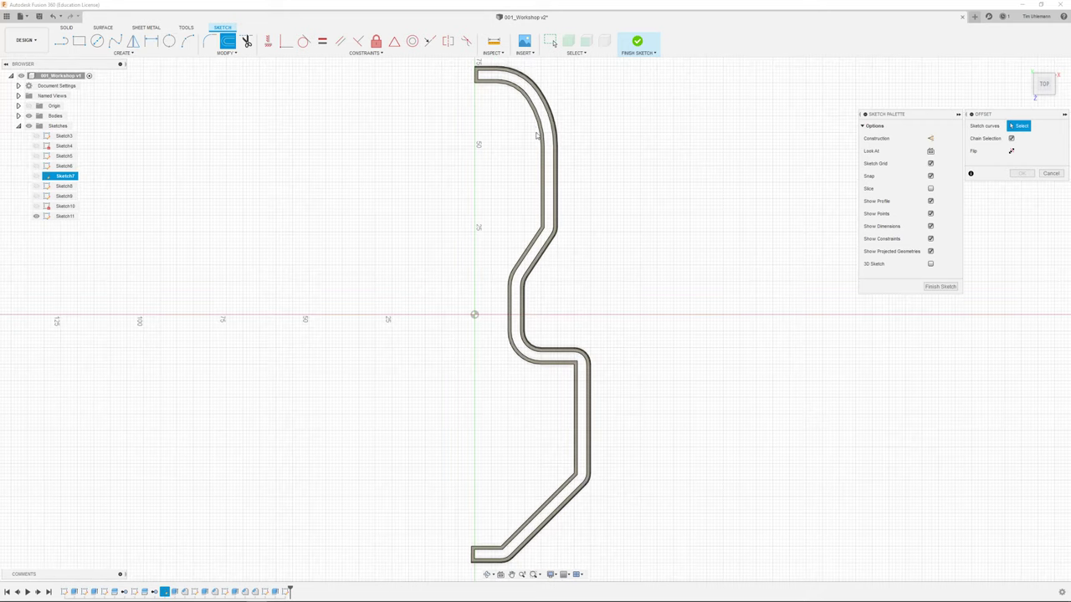
middle_drag(531, 119, 500, 197)
scroll(502, 199, down, 2)
scroll(459, 199, up, 3)
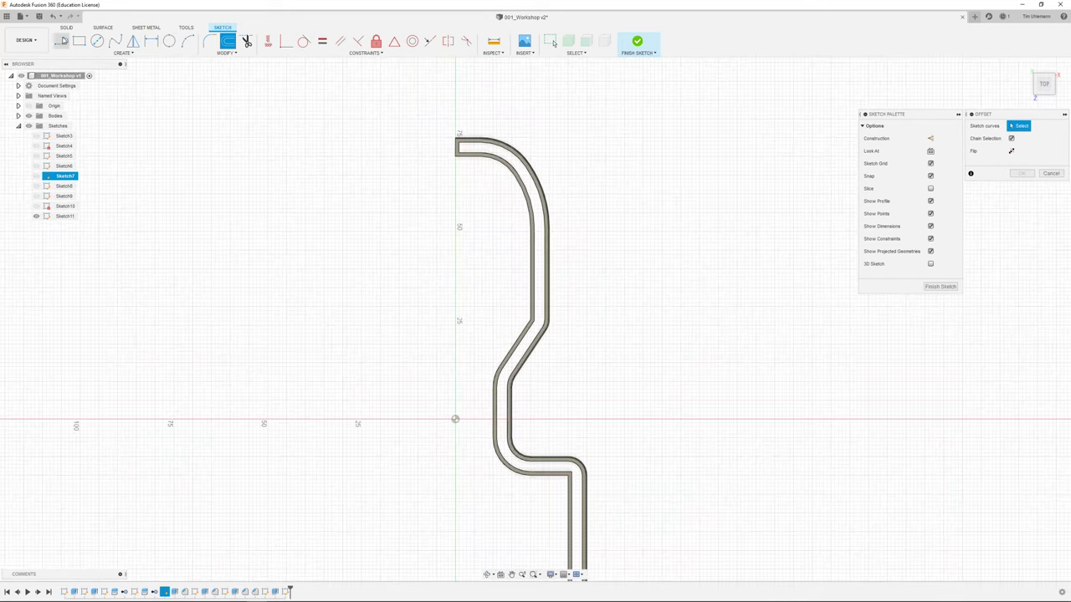
key(Escape)
Sketch a horizontal line about 6 mm long from the centre axis inside the frame's rounded end, continued by an arc following the inner curve.
key(l)
click(457, 165)
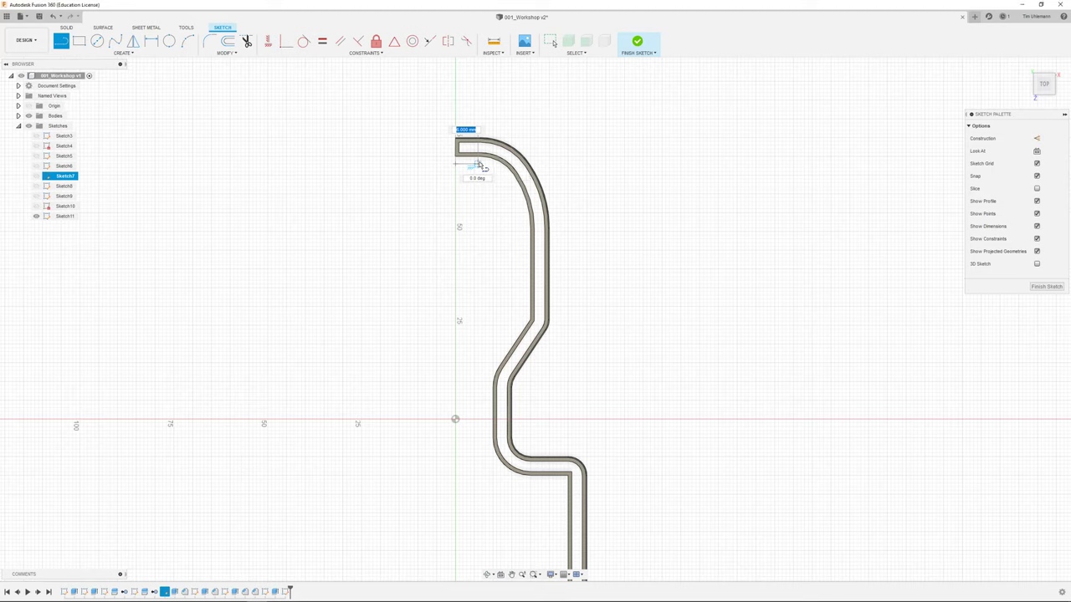
click(479, 164)
click(478, 184)
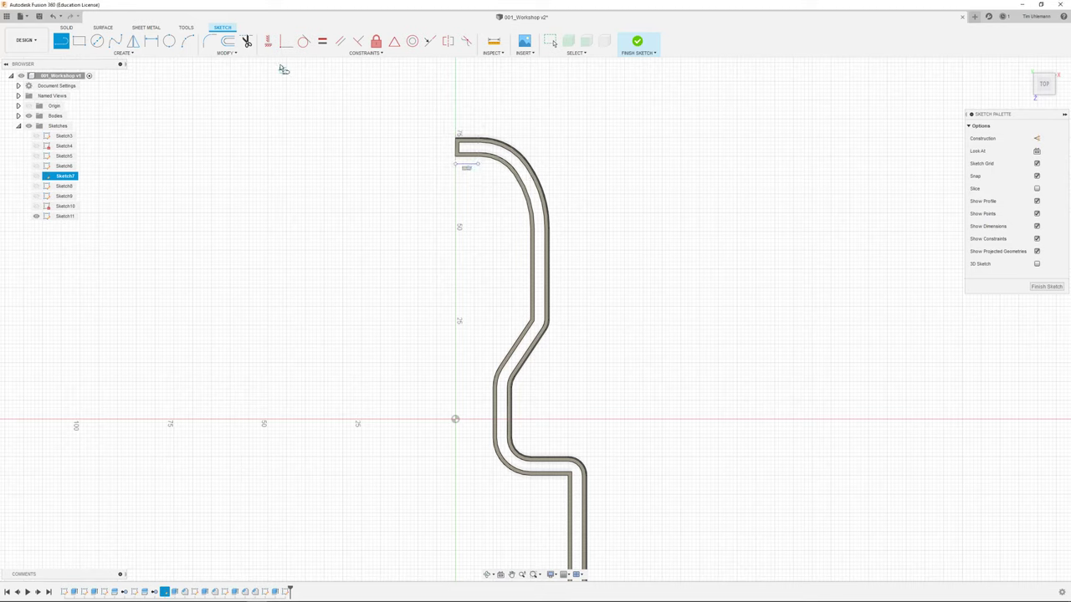
click(186, 41)
click(478, 165)
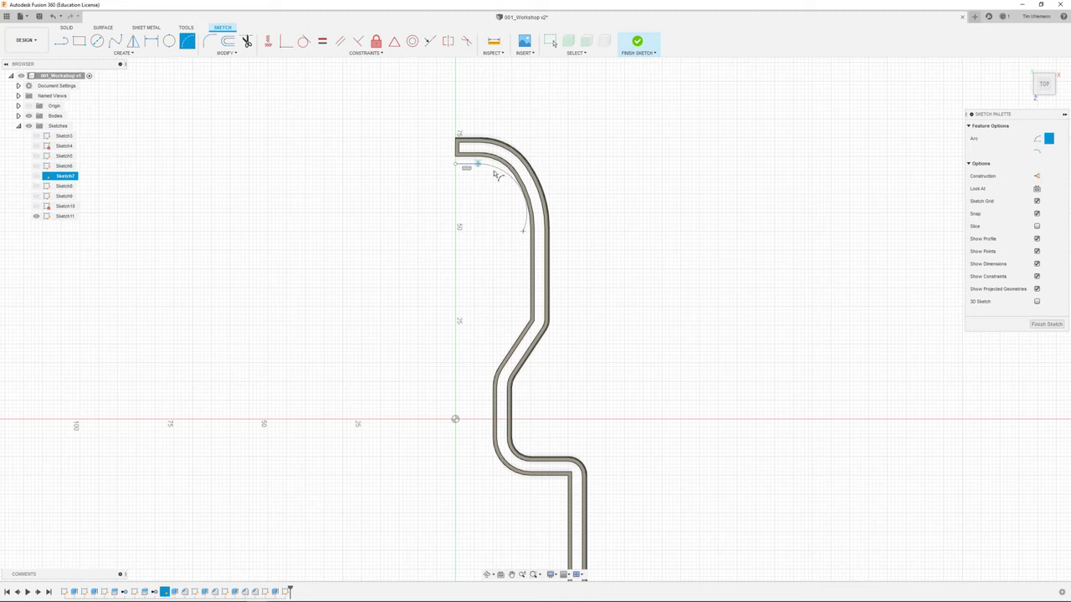
click(494, 173)
Continue the outline from the arc's end with straight lines along the frame's inner side, around the narrow middle section to the wide section's inner corner.
key(l)
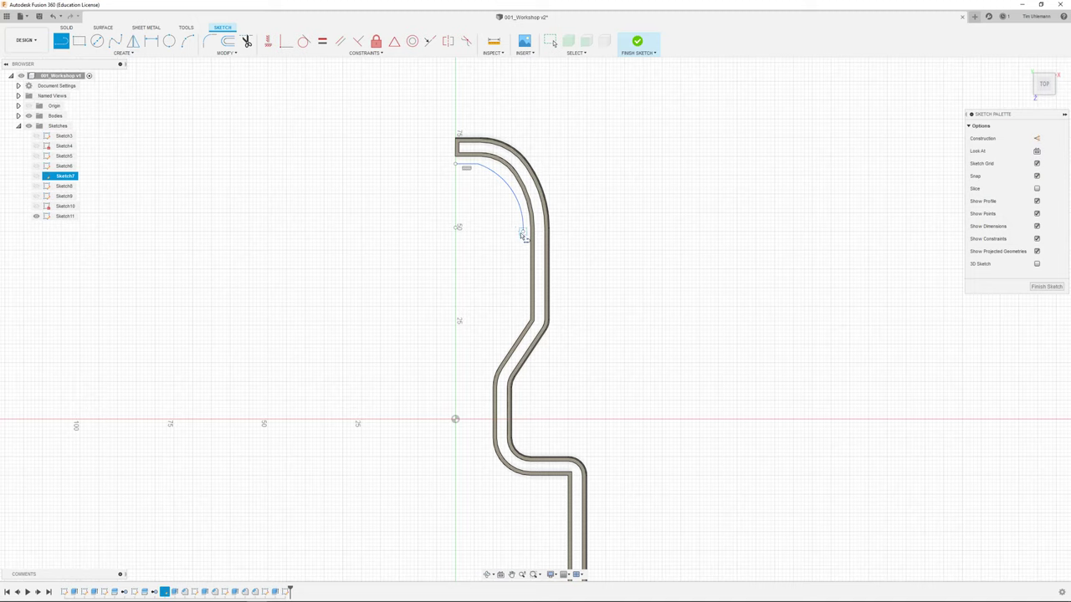
click(521, 233)
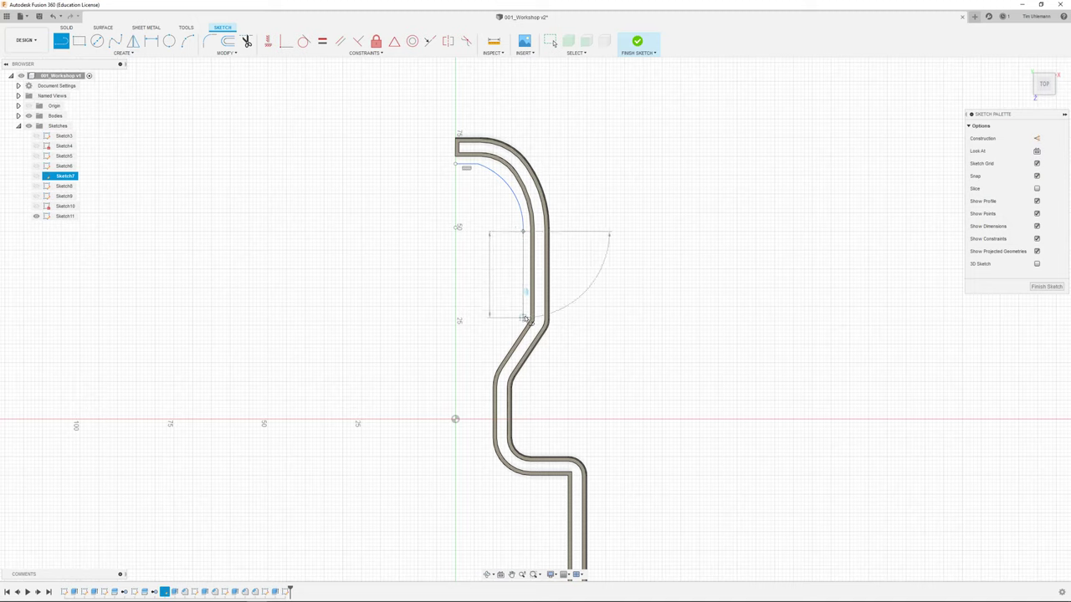
click(524, 318)
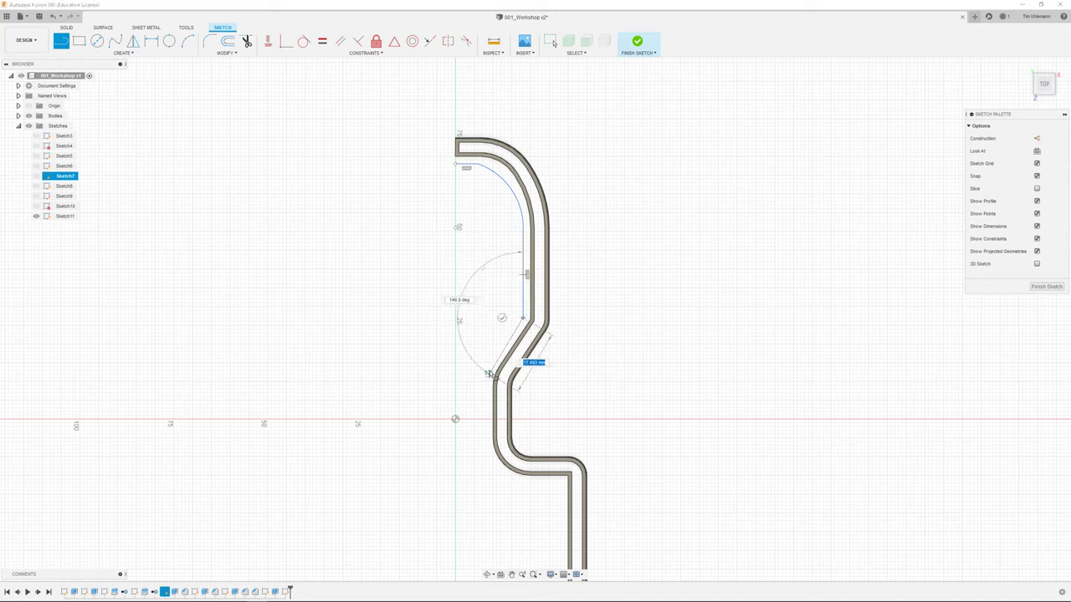
click(486, 371)
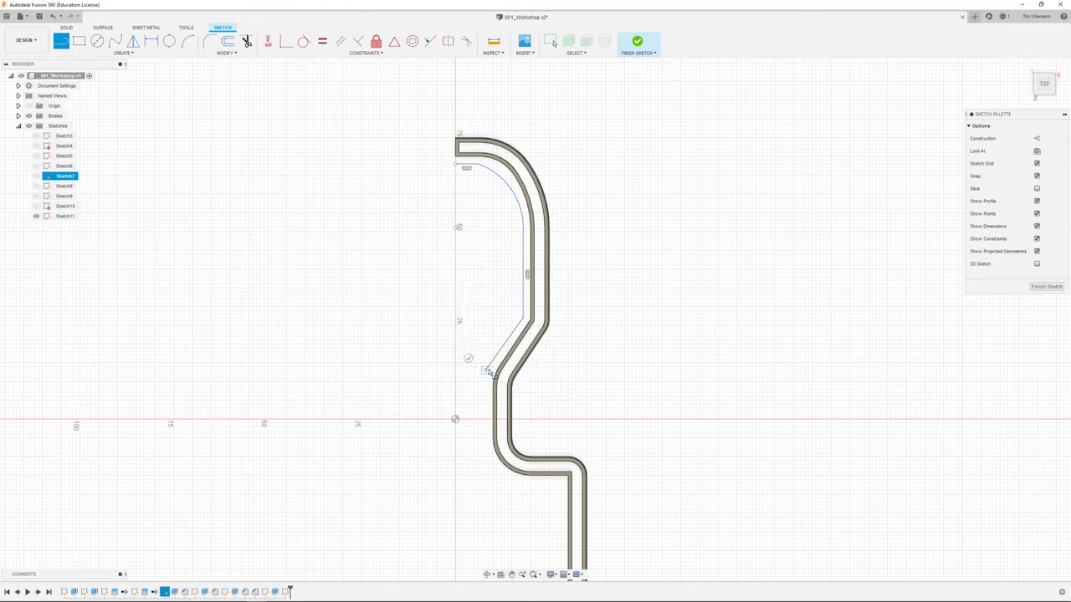
click(486, 474)
click(487, 483)
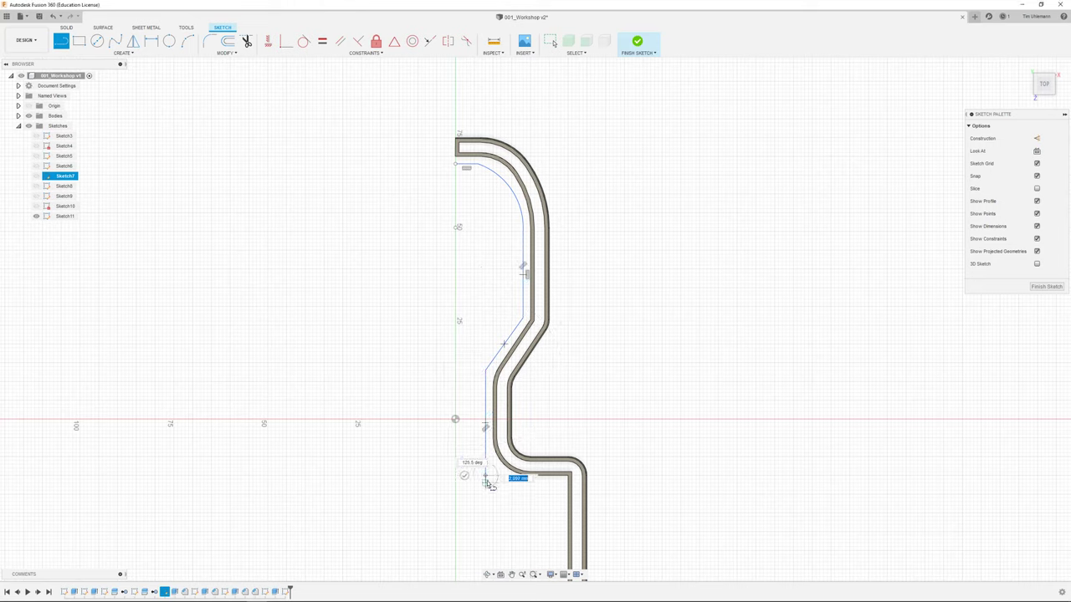
click(562, 483)
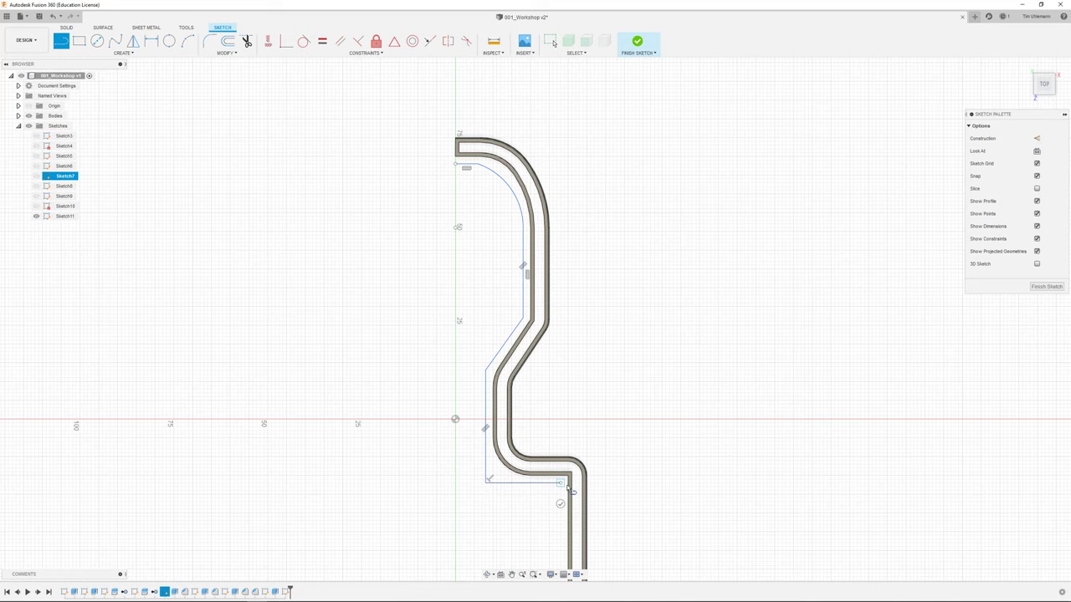
Extend the outline along the wide section and its 45° slanted arm, and end it horizontally at the centre axis.
middle_drag(565, 485, 530, 248)
scroll(518, 358, up, 2)
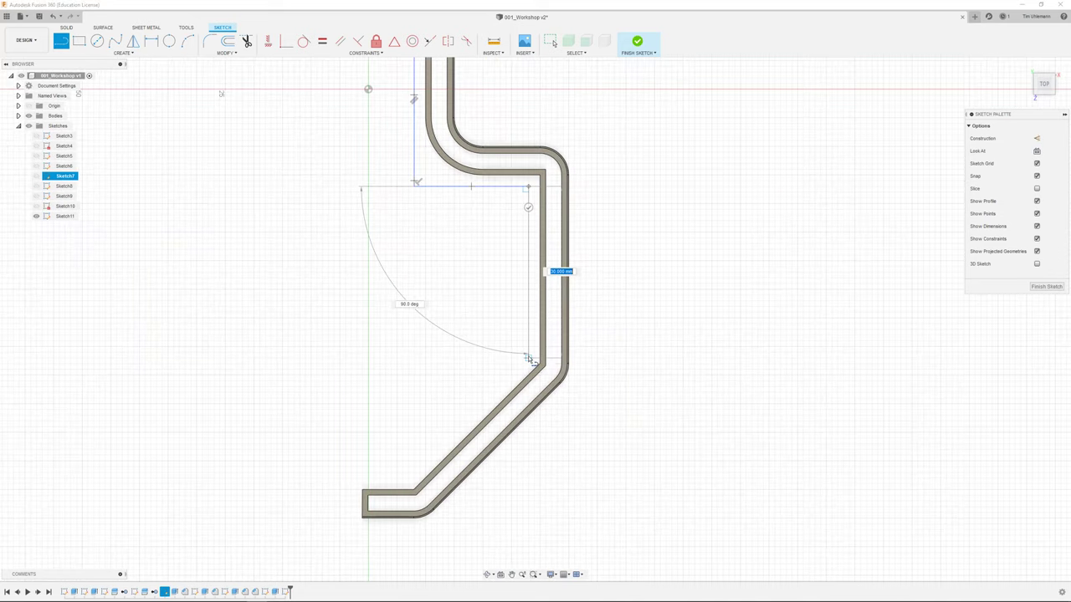
click(528, 358)
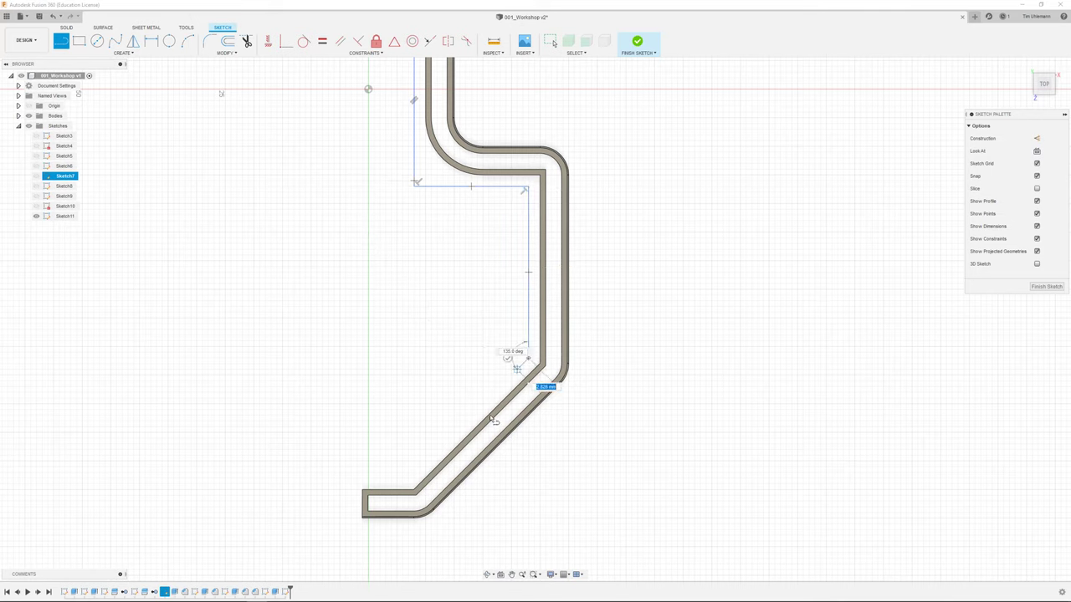
click(413, 473)
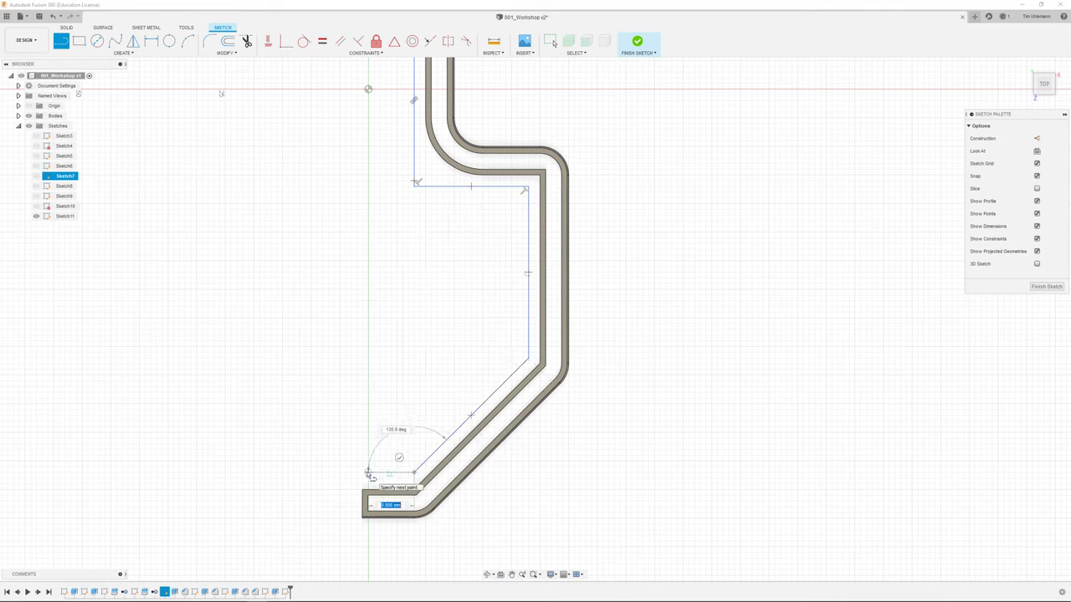
click(368, 474)
scroll(412, 476, down, 5)
scroll(411, 476, up, 3)
scroll(382, 493, up, 4)
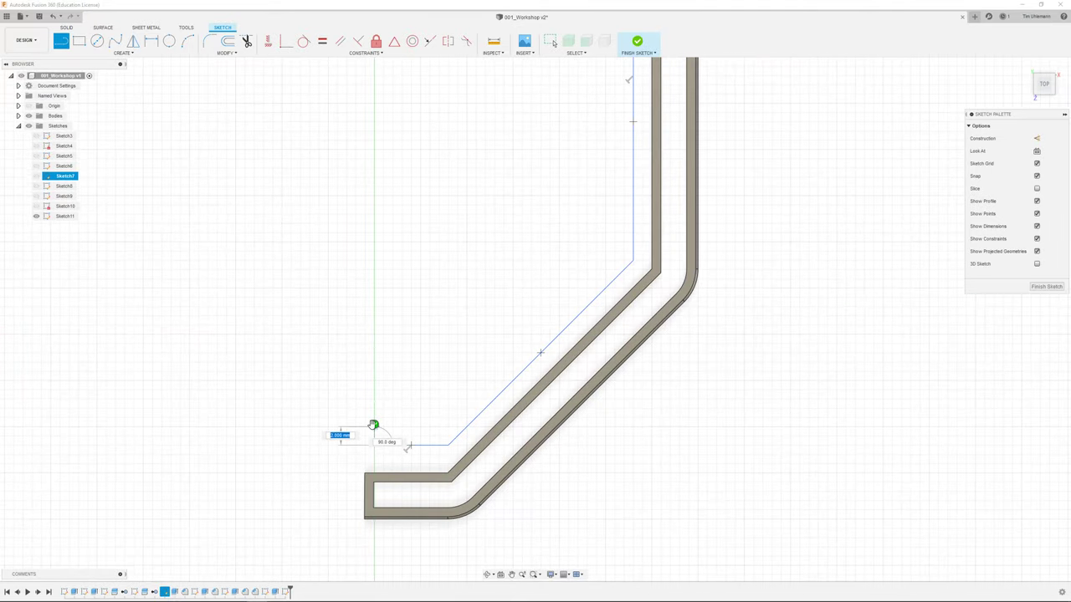
click(373, 426)
Fillet the junction between the short horizontal line and the large arc at the inner outline's rounded end.
scroll(494, 354, down, 3)
scroll(494, 355, down, 4)
middle_drag(475, 289, 460, 395)
scroll(447, 265, up, 3)
click(209, 41)
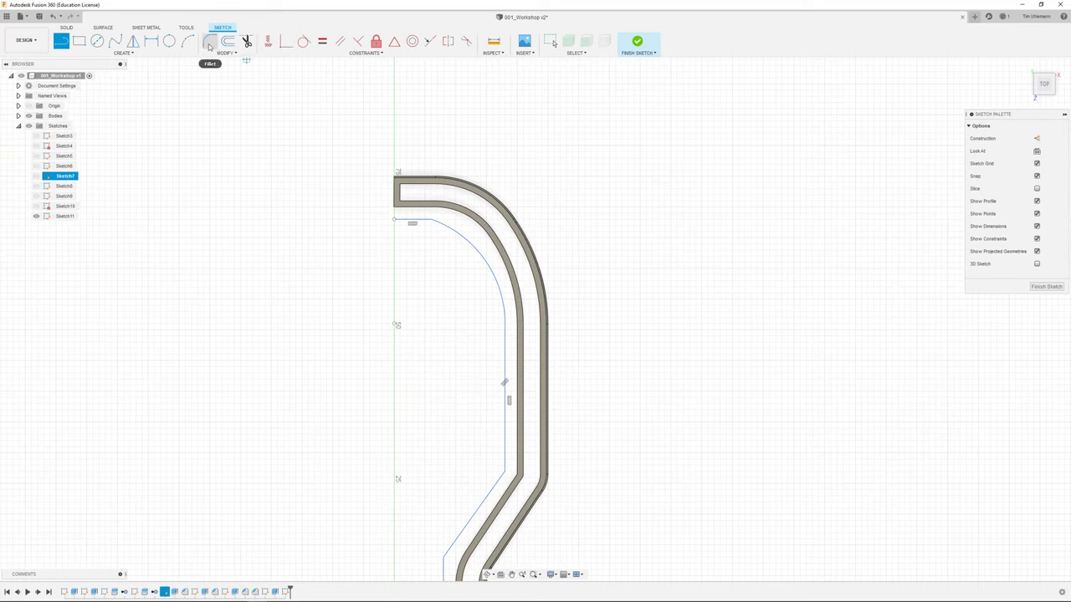
click(432, 224)
scroll(431, 221, down, 2)
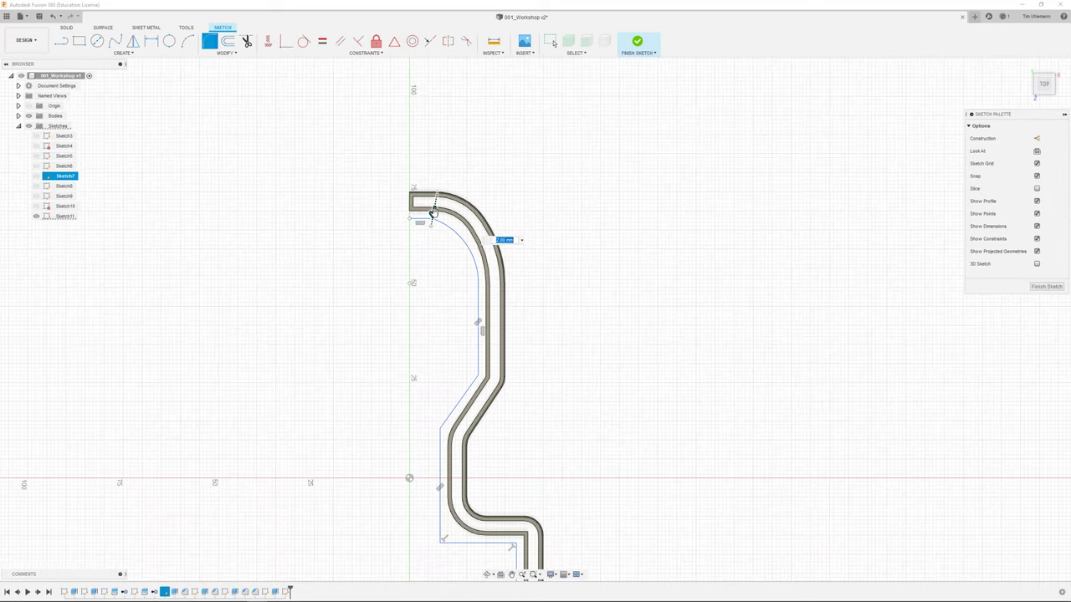
scroll(431, 217, up, 5)
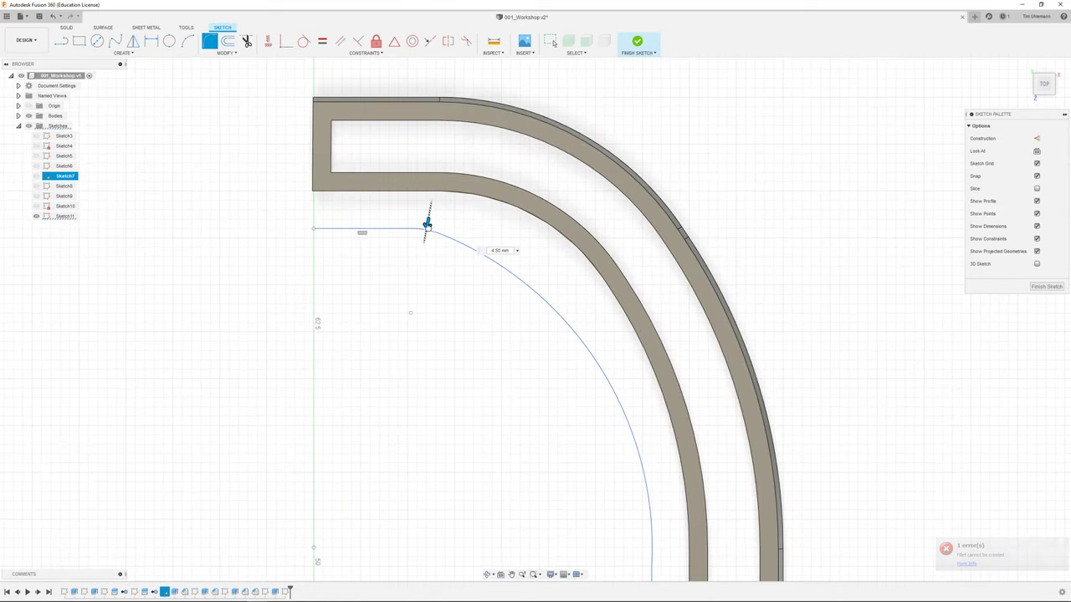
drag(426, 223, 427, 224)
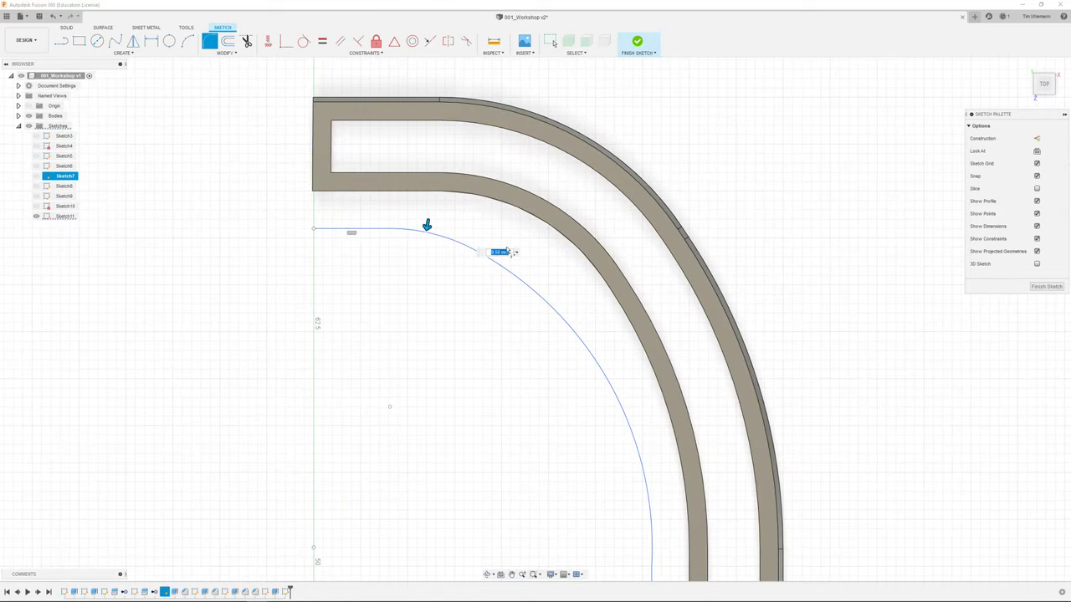
key(Return)
Fillet the outline's corner between the slanted line and the narrow middle section's vertical line with a 10.75 mm radius.
middle_drag(604, 473, 551, 307)
middle_drag(560, 465, 592, 157)
click(212, 41)
click(428, 326)
drag(425, 324, 431, 327)
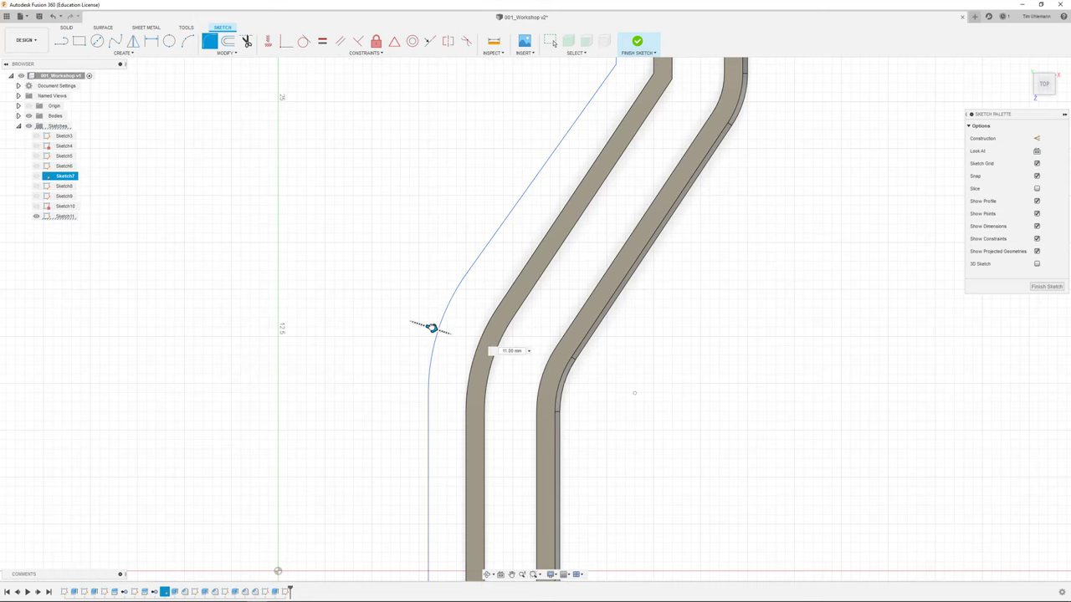
key(Return)
Fillet the corner where the narrow middle section's vertical line meets the horizontal line to the wide section with a 9.5 mm radius.
middle_drag(616, 481, 634, 166)
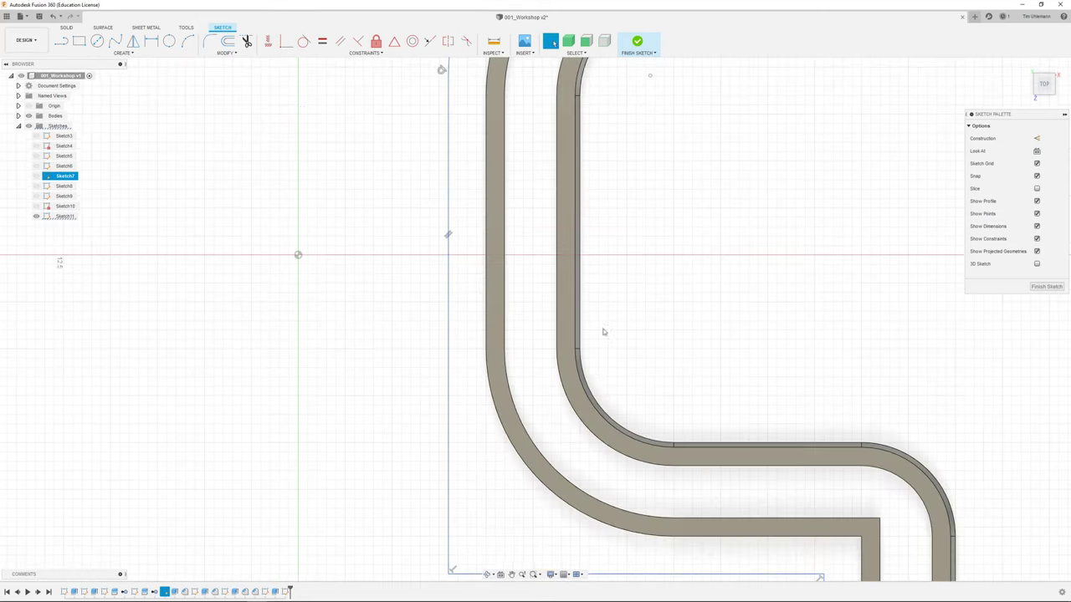
middle_drag(564, 414, 556, 203)
click(212, 38)
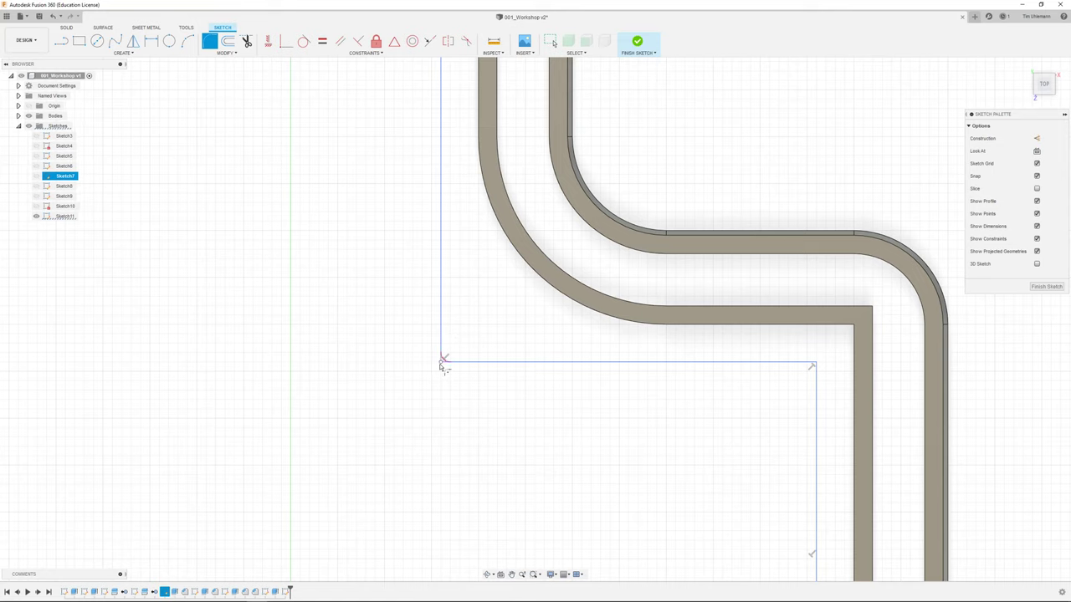
click(443, 366)
mouse_move(437, 361)
mouse_down()
mouse_move(510, 293)
mouse_move(480, 318)
mouse_move(489, 315)
mouse_up()
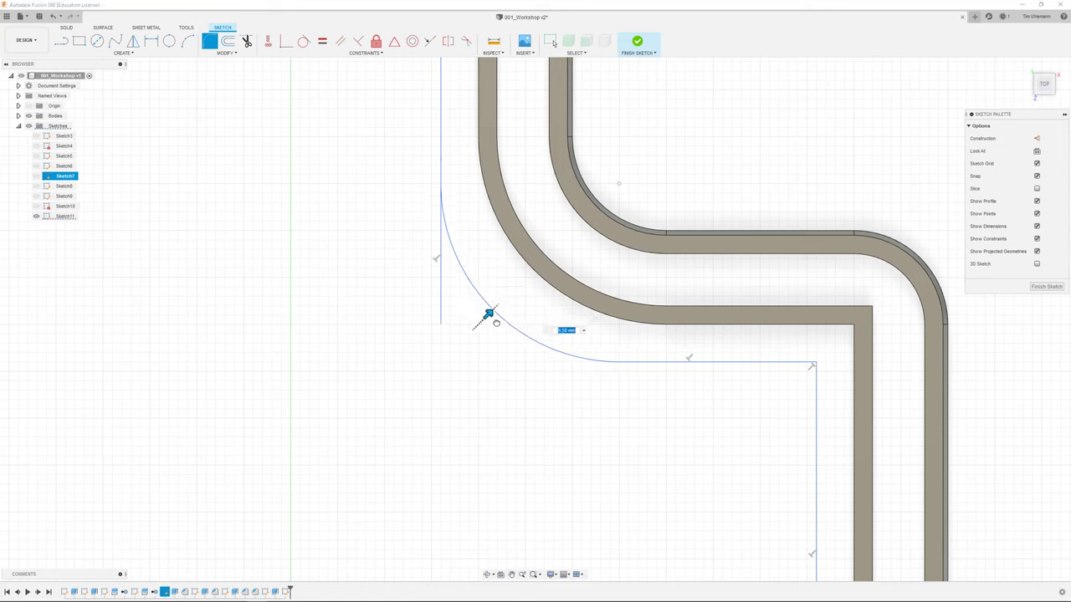
key(Return)
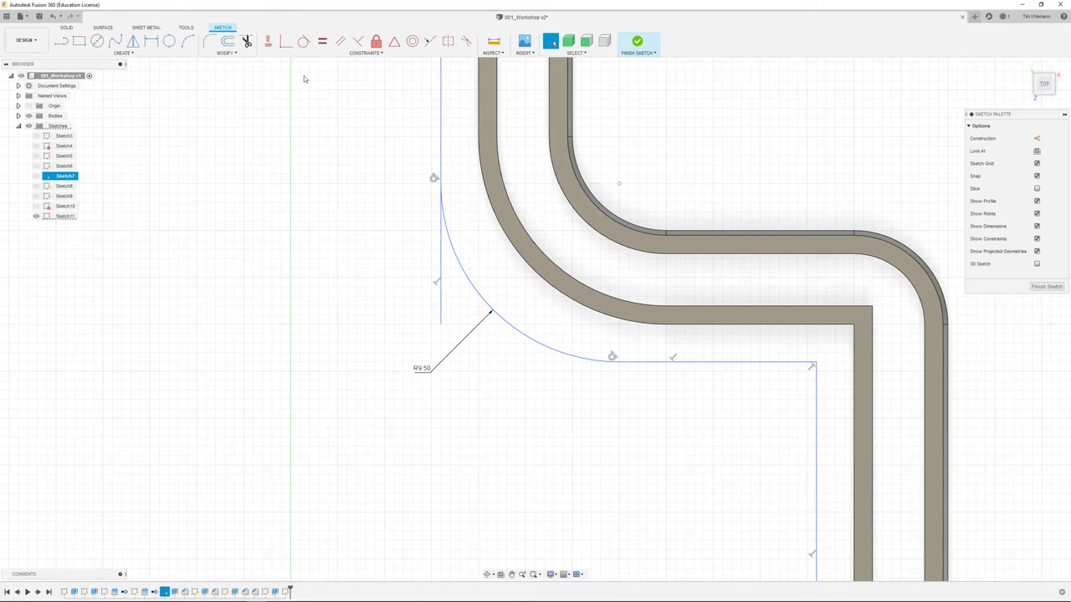
Trim the leftover vertical line beside the 9.5 mm fillet and finish the sketch.
click(247, 41)
click(441, 247)
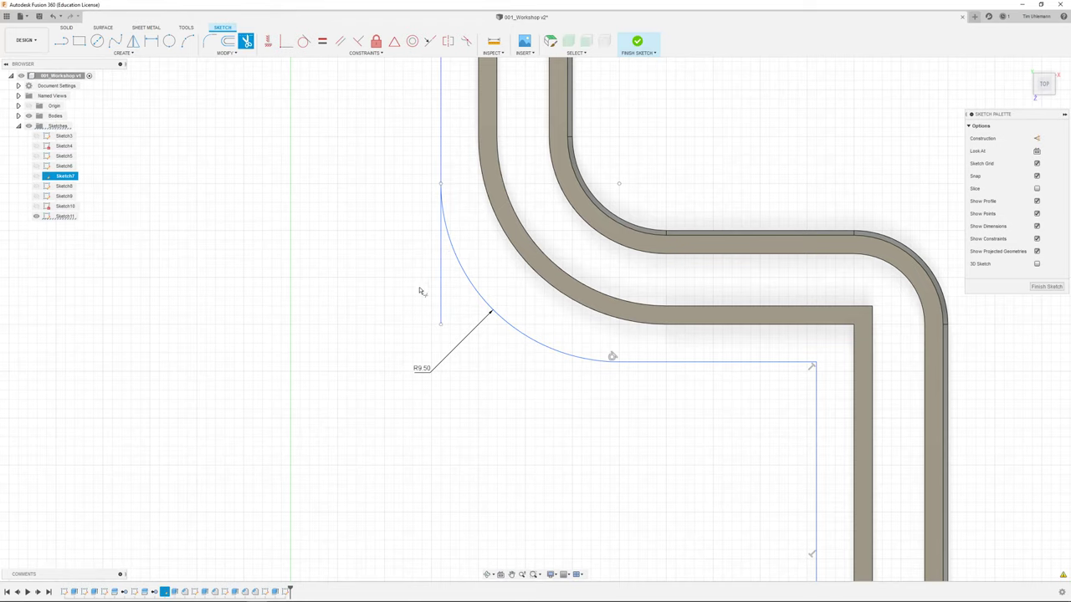
click(440, 297)
mouse_move(780, 419)
middle_down()
mouse_move(685, 392)
mouse_move(538, 152)
mouse_move(537, 102)
middle_up()
middle_drag(509, 423, 504, 133)
scroll(385, 359, up, 3)
scroll(439, 363, down, 5)
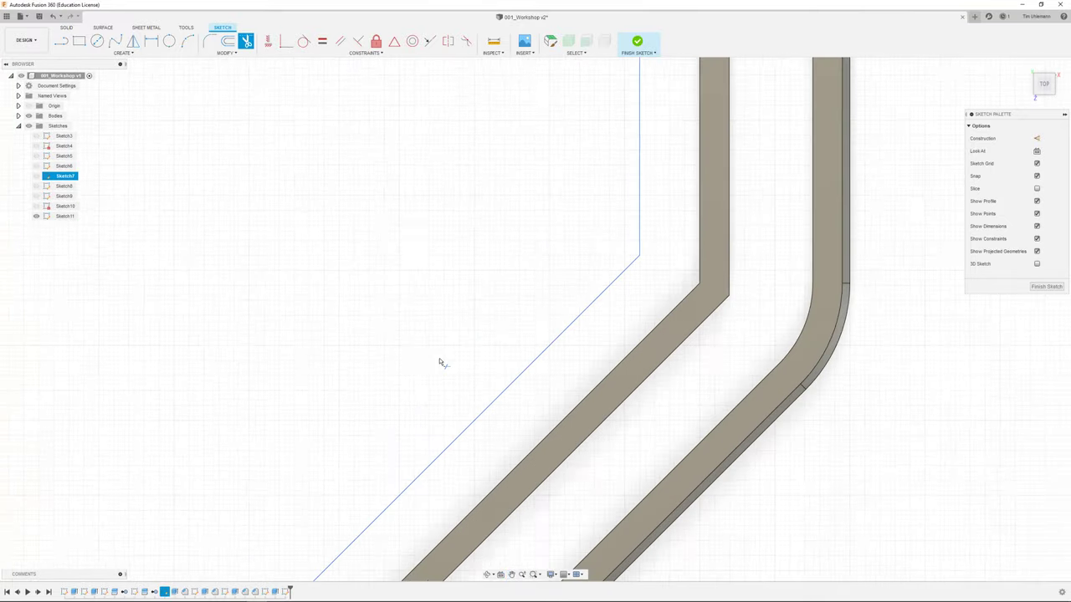
scroll(492, 360, down, 1)
click(1054, 289)
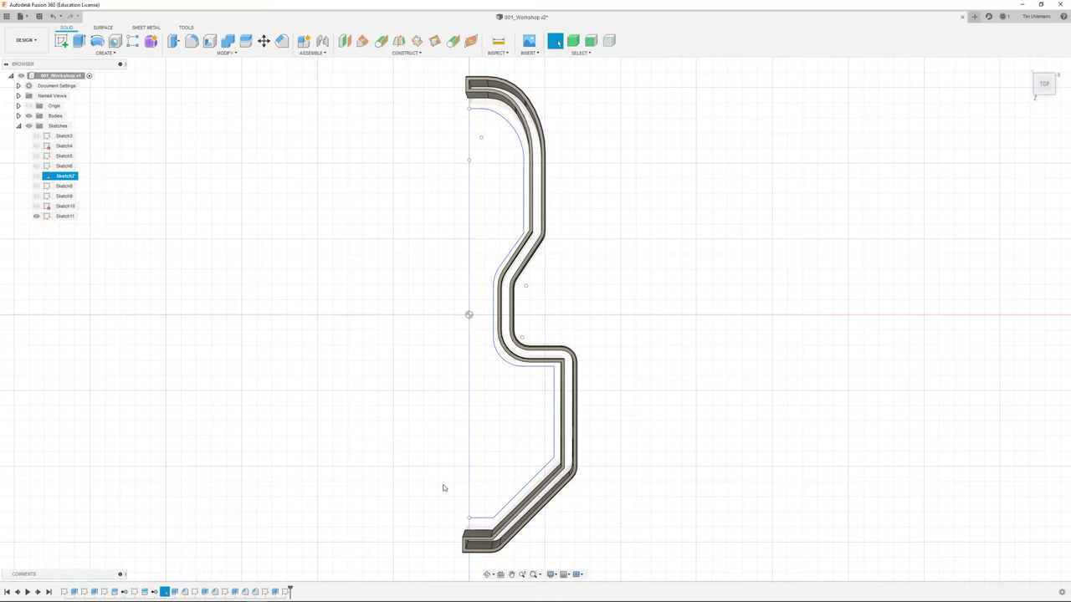
Reopen the inner outline sketch for editing and draw a vertical line along the centre axis through the origin.
right_click(282, 591)
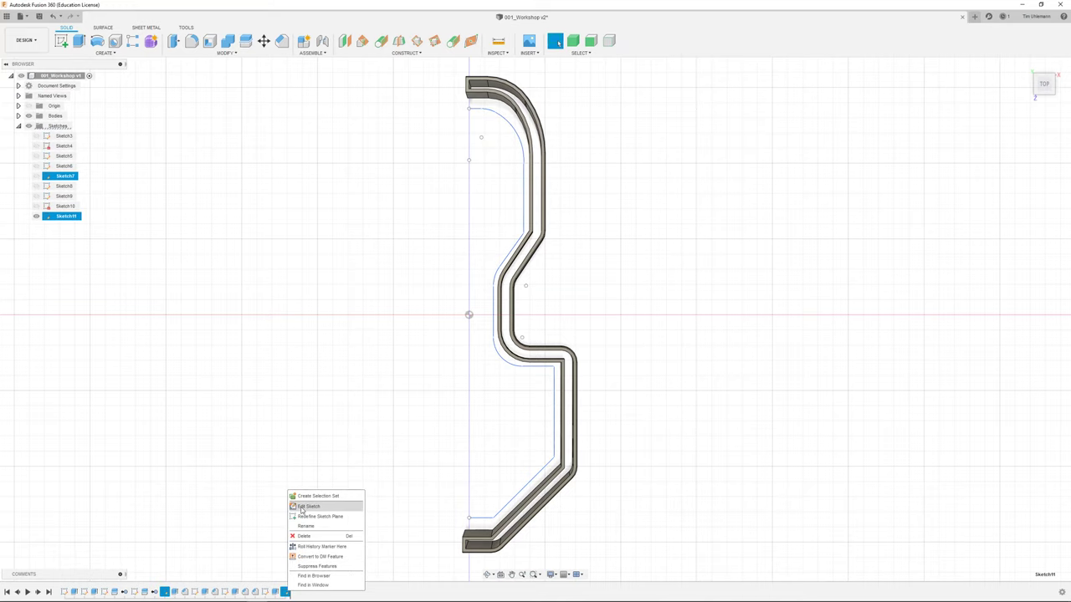
click(308, 506)
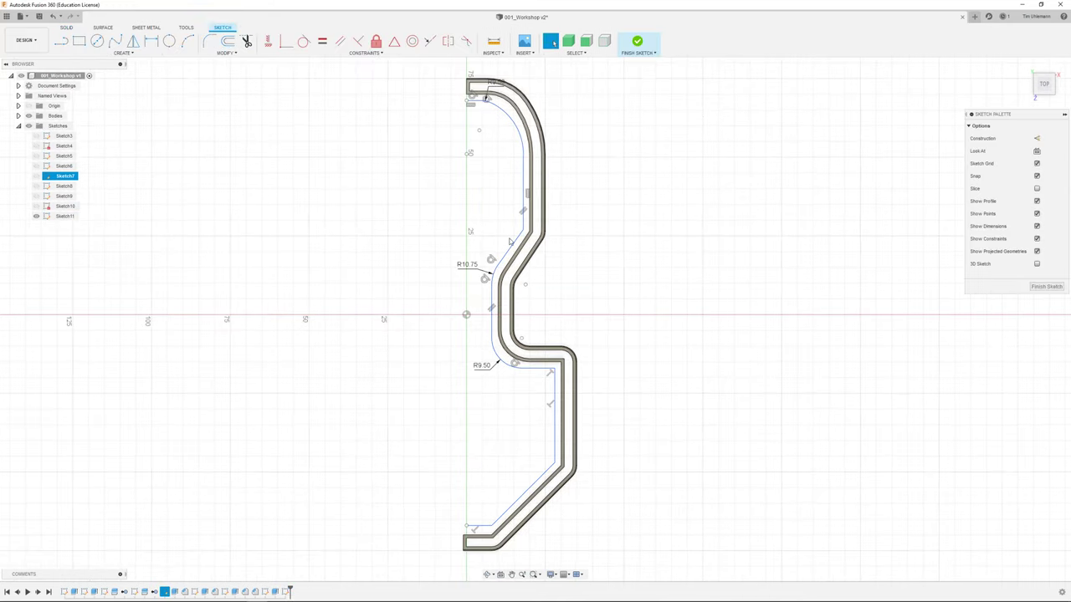
click(60, 43)
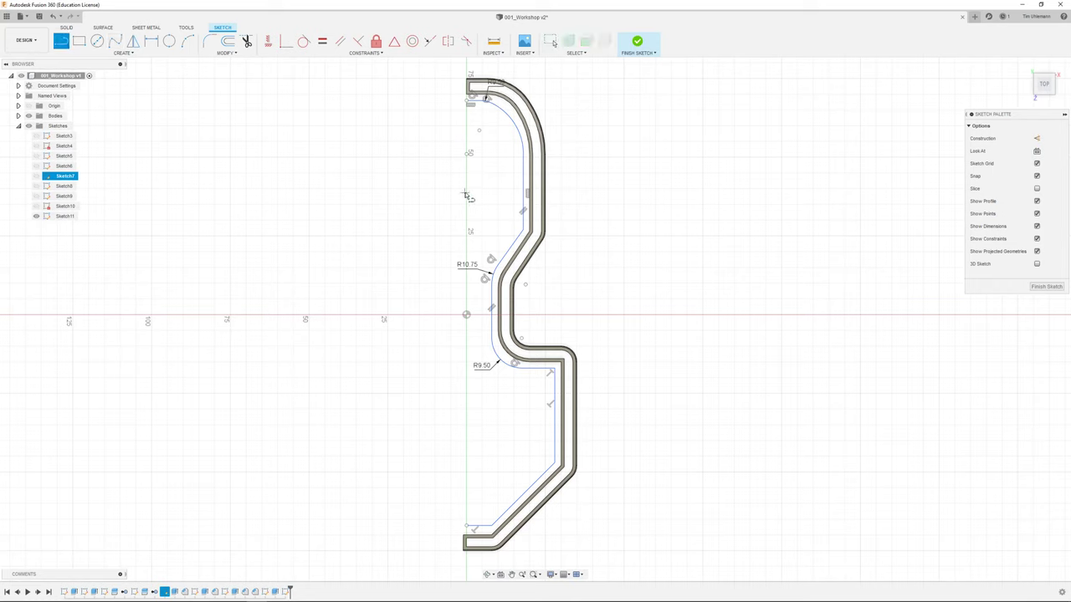
click(466, 188)
click(466, 434)
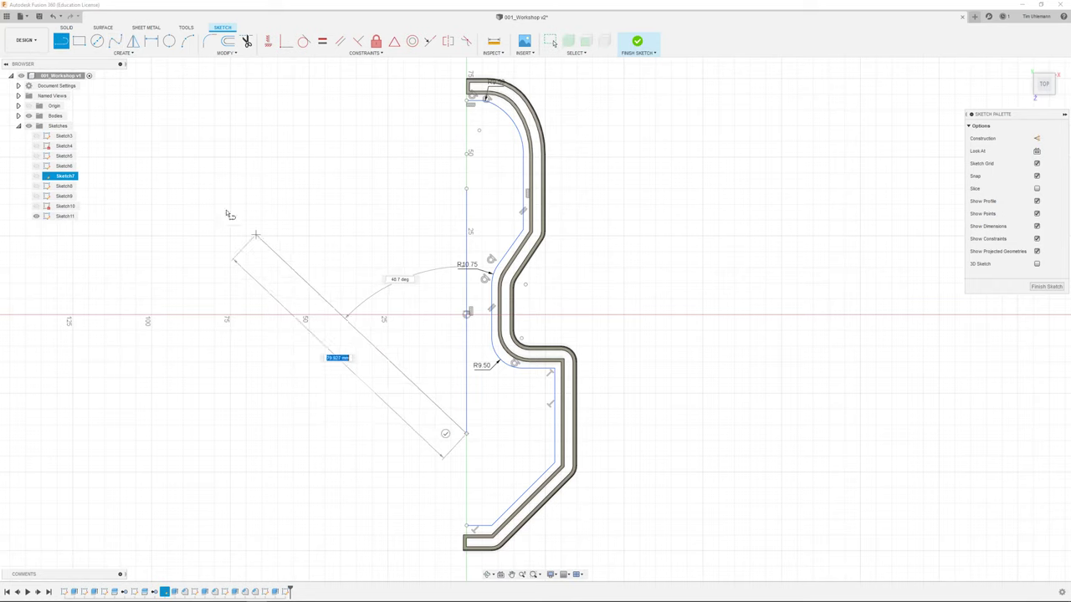
Mirror the chain of inner profile curves about the vertical centre line to form a closed outline, and finish the sketch.
key(Escape)
click(133, 42)
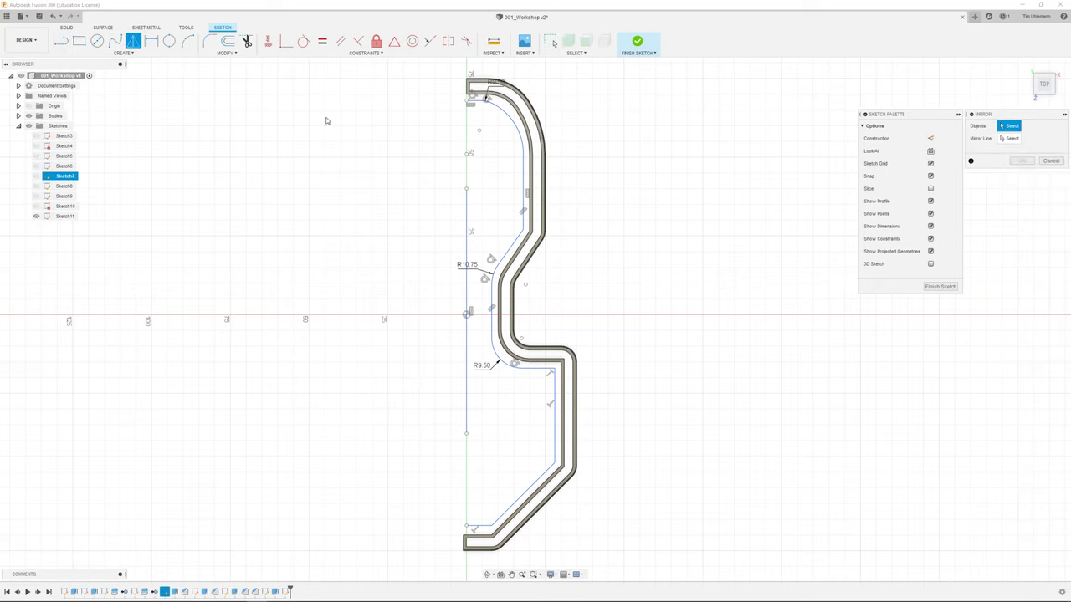
double_click(526, 171)
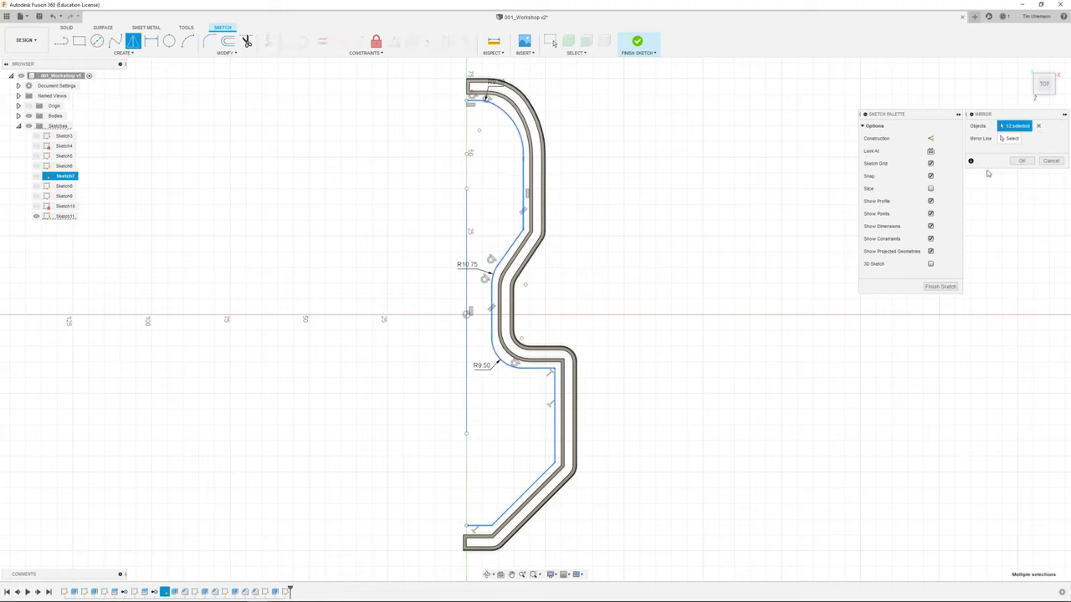
click(1008, 140)
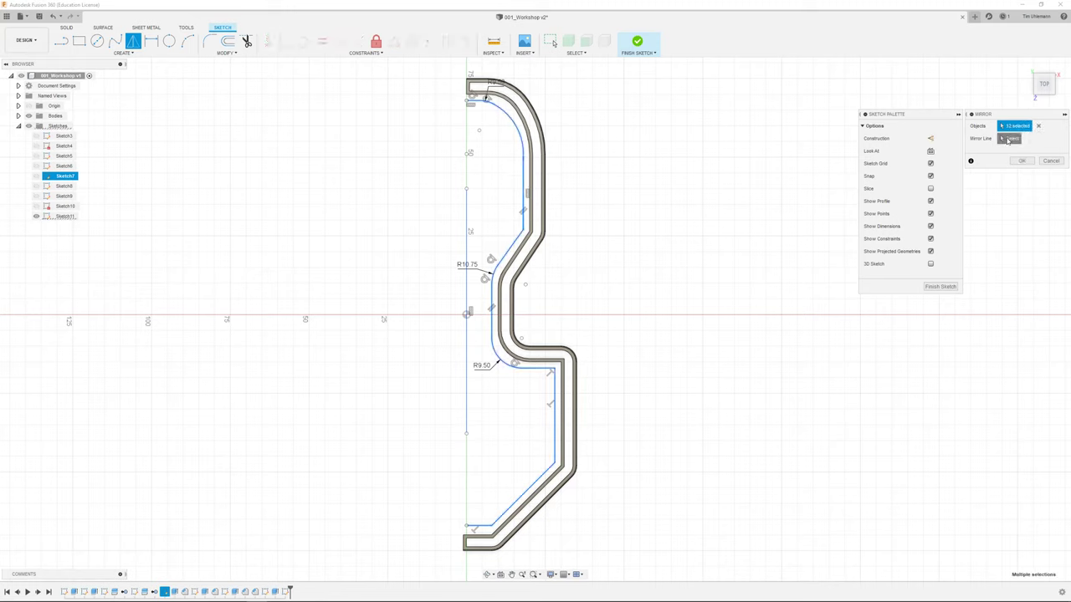
click(467, 242)
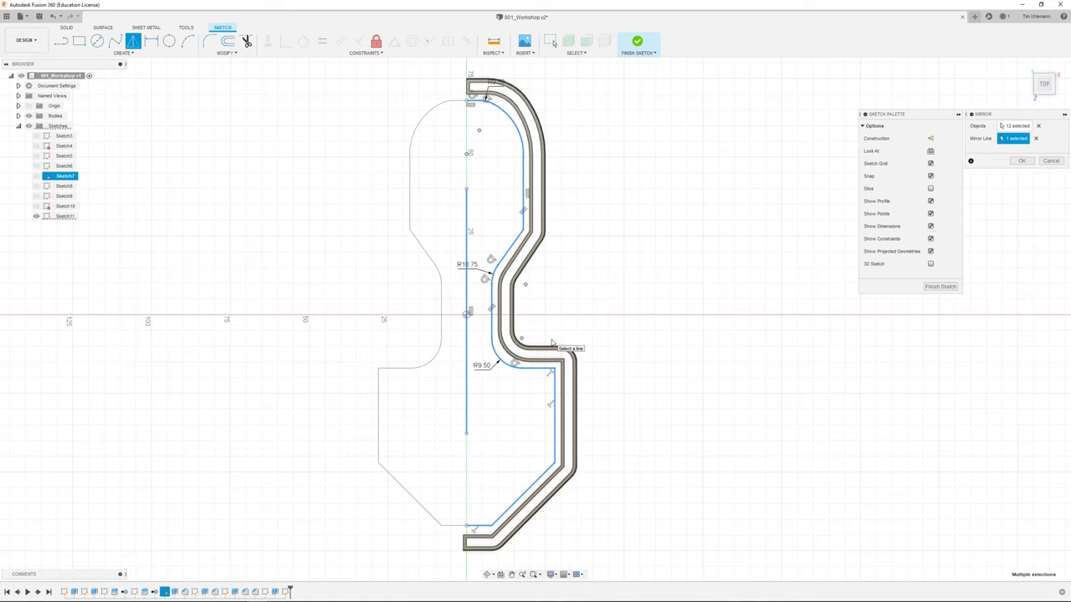
click(1021, 161)
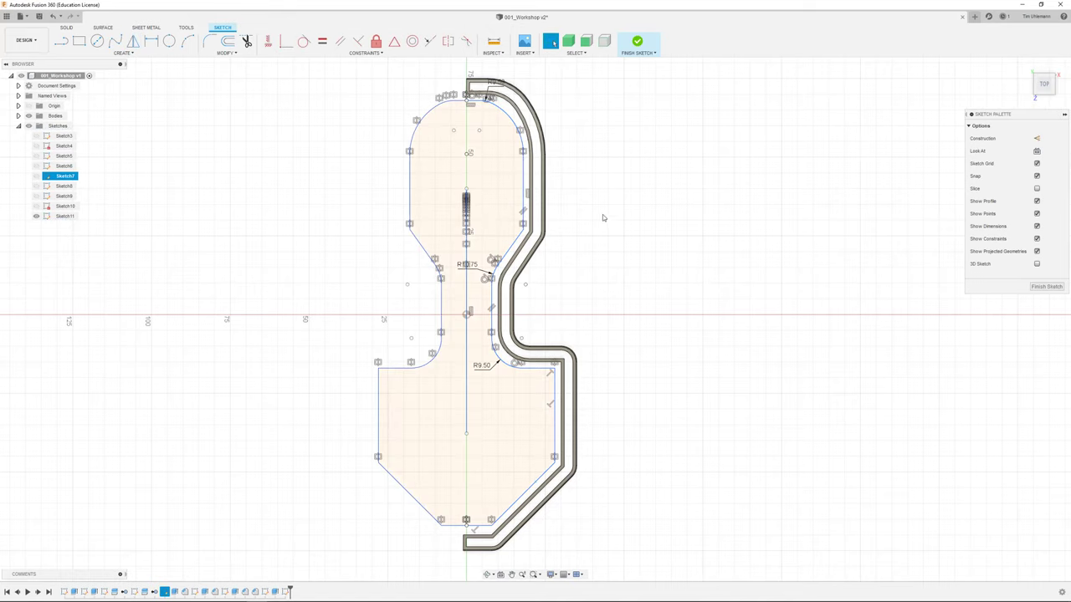
click(1046, 287)
Extrude the closed mirrored profile 20 mm towards the surrounding frame as a new body.
text(e)
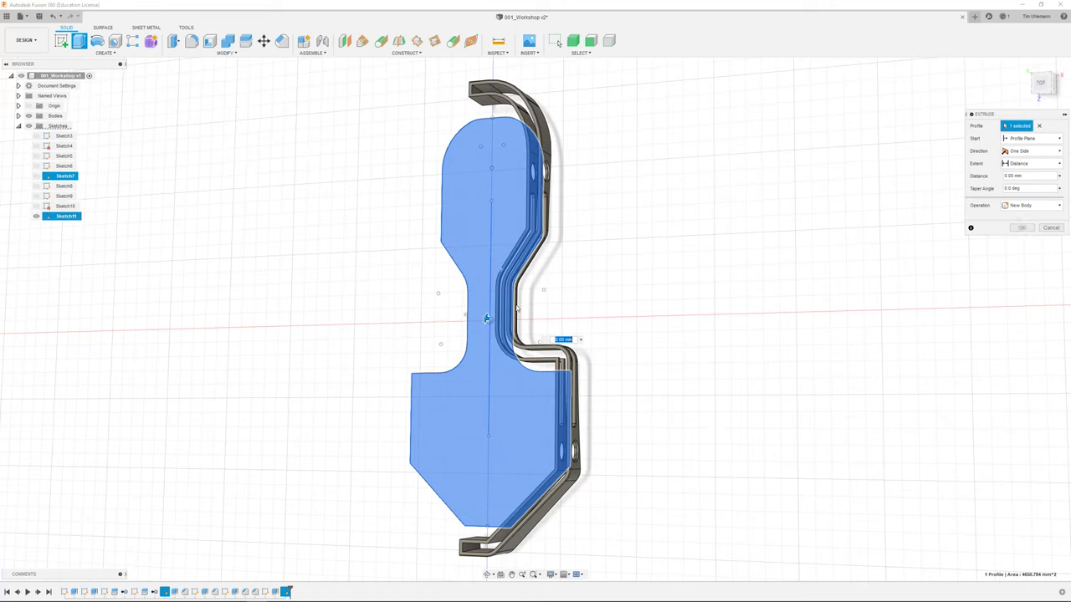
text(10)
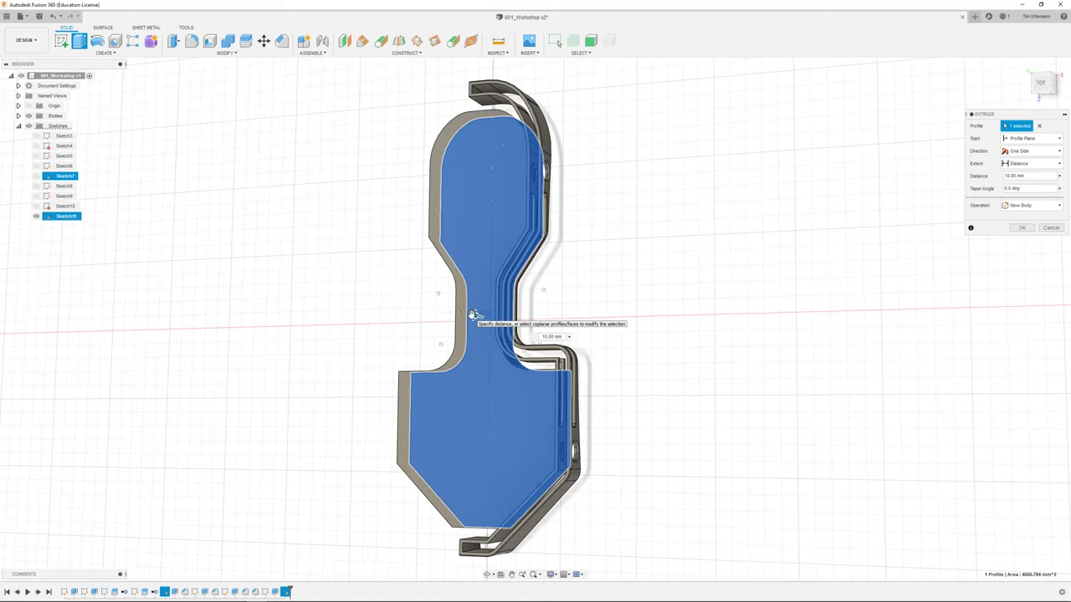
shift+middle_drag(639, 294, 578, 284)
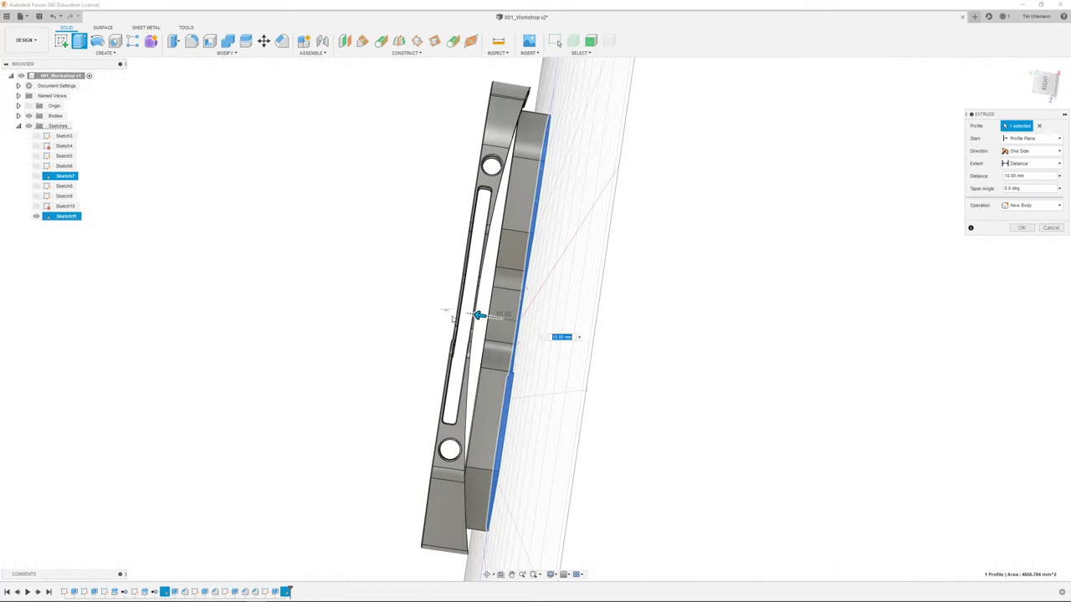
drag(479, 315, 448, 310)
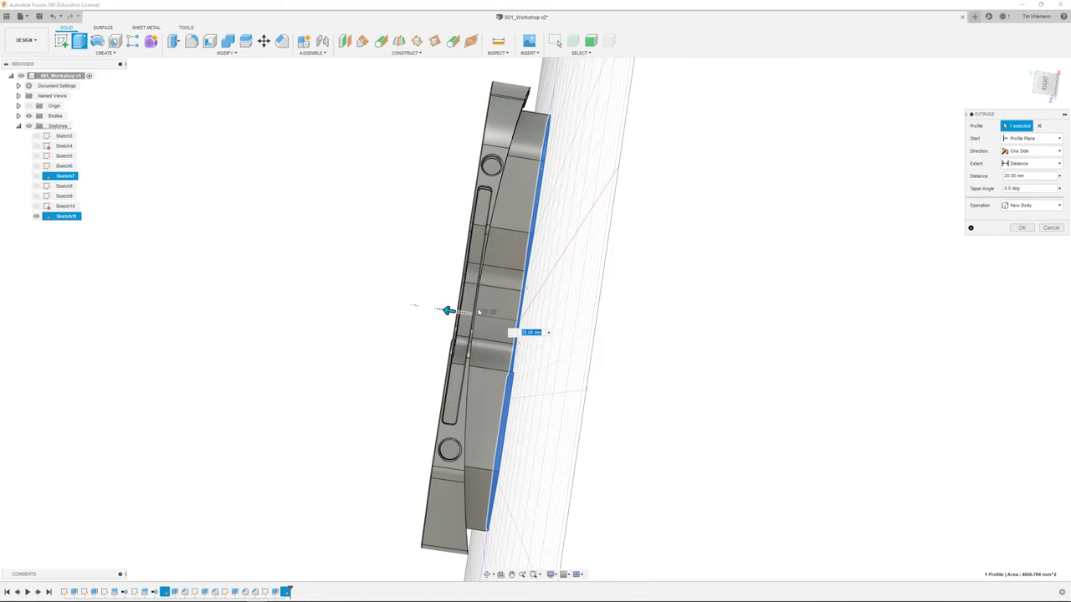
click(1015, 229)
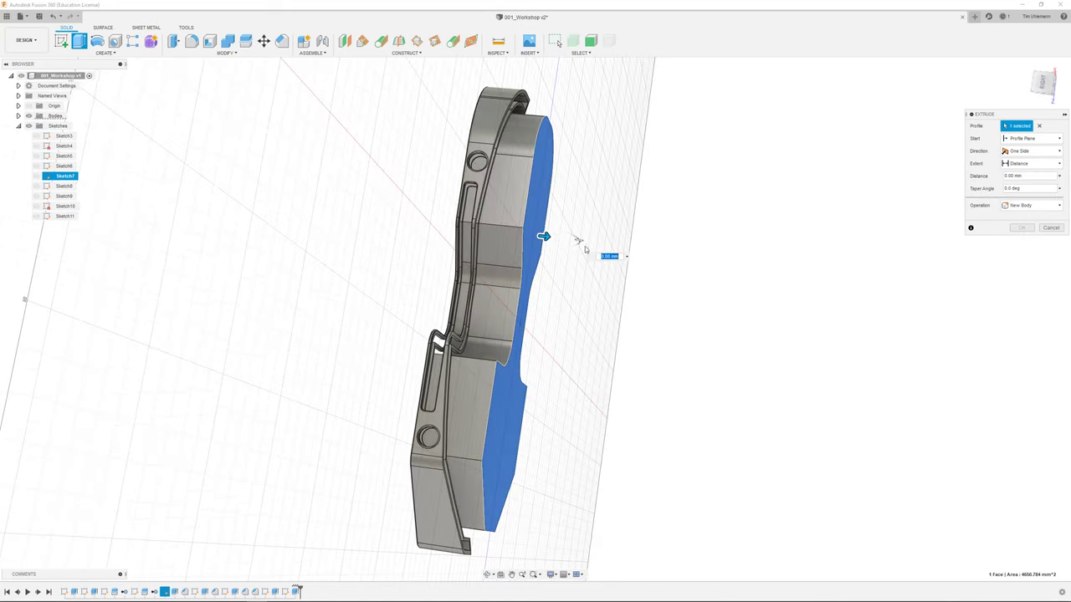
Extrude the new body's flat underside face inwards as a cut to make the body thinner.
mouse_move(551, 241)
mouse_down()
mouse_move(518, 237)
mouse_move(533, 238)
mouse_up()
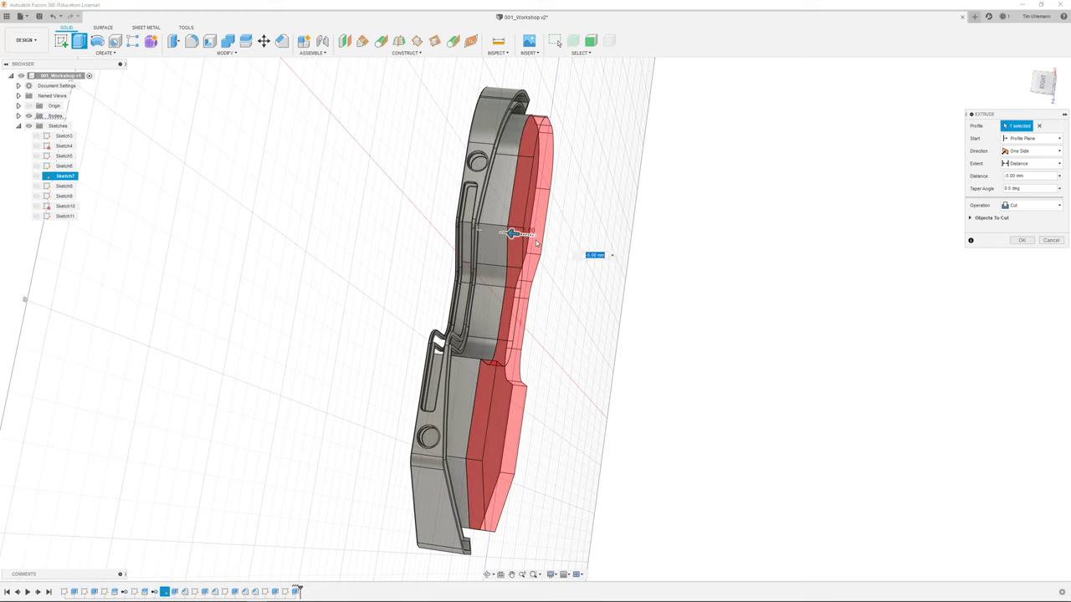
shift+middle_drag(537, 239, 606, 227)
click(1020, 241)
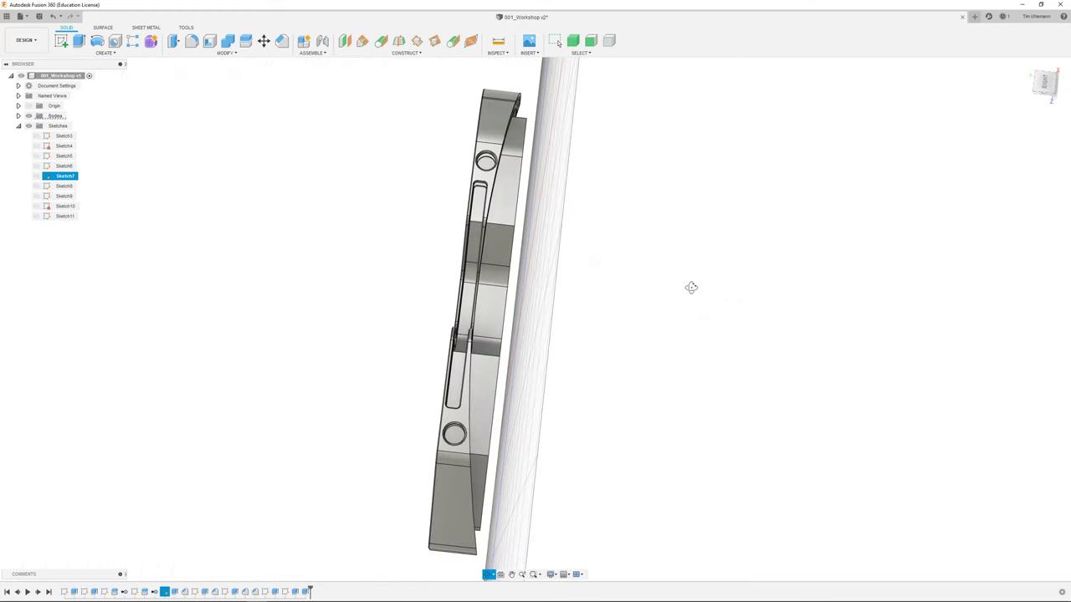
Try to mirror the half frame body across the vertical centre plane, and undo the mirror.
click(1025, 65)
shift+middle_drag(622, 273, 646, 318)
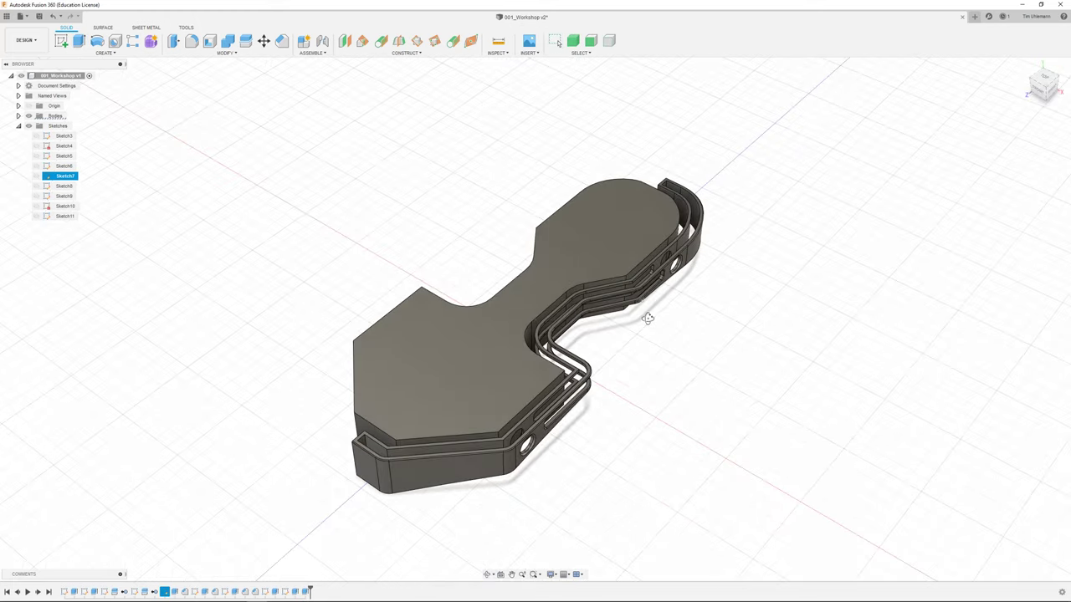
click(572, 46)
click(490, 464)
click(105, 52)
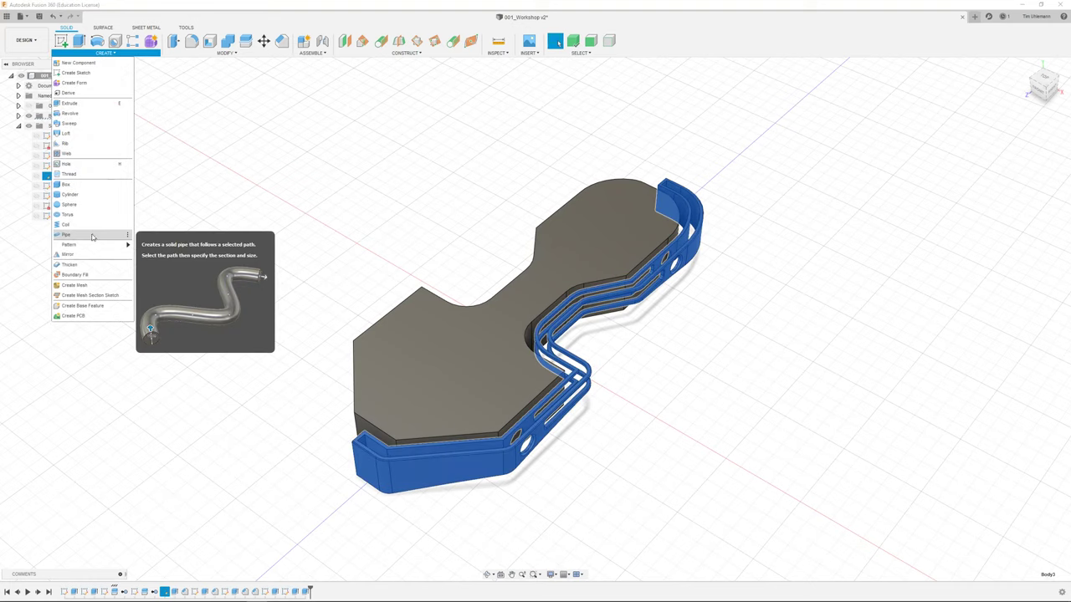
click(67, 254)
click(1012, 153)
scroll(522, 251, down, 8)
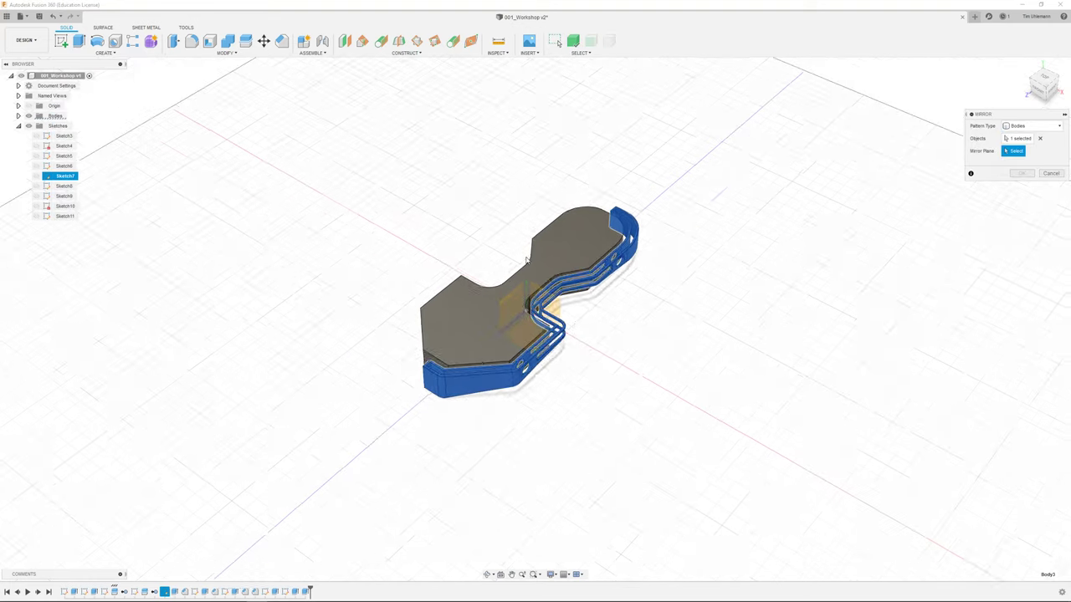
click(516, 268)
scroll(519, 258, up, 4)
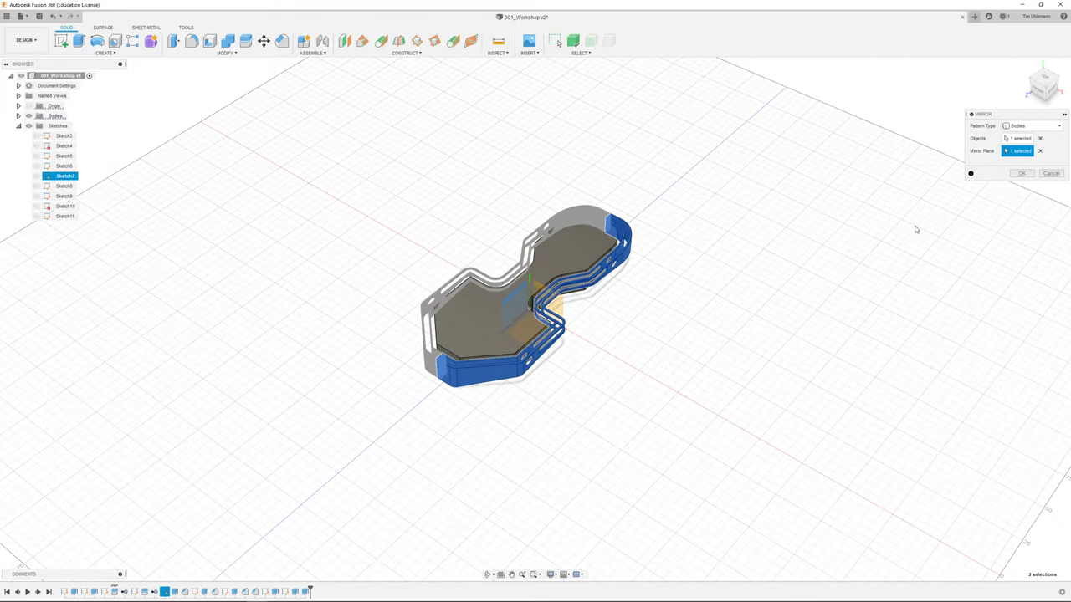
click(1017, 177)
scroll(544, 286, up, 4)
shift+middle_drag(469, 439, 400, 503)
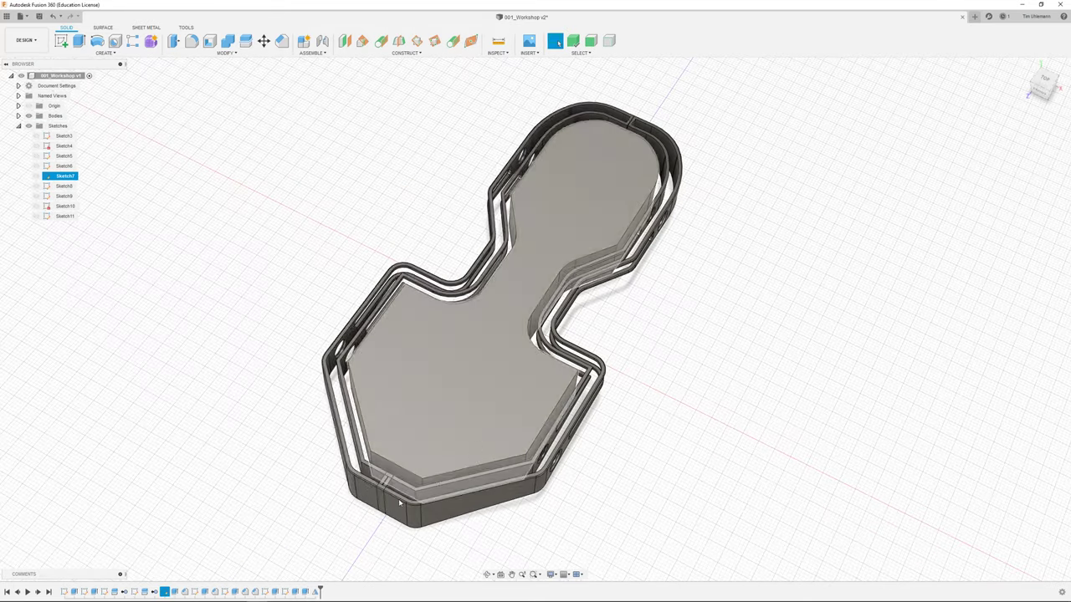
scroll(400, 502, up, 5)
key(ctrl+z)
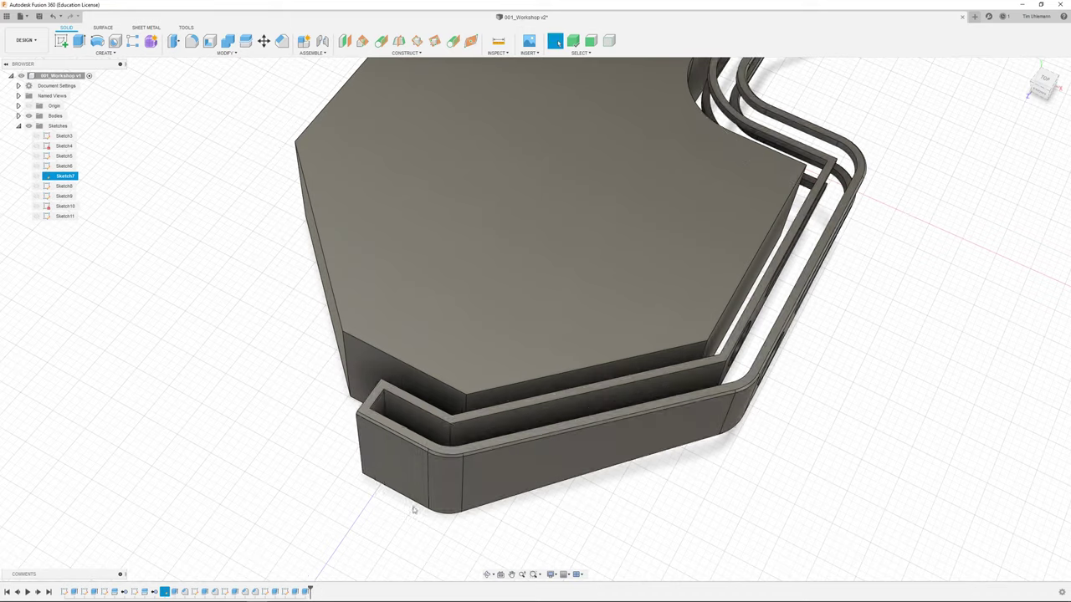
Try to cut back the half frame by extruding the end face at its angular end inwards.
shift+middle_drag(348, 454, 407, 438)
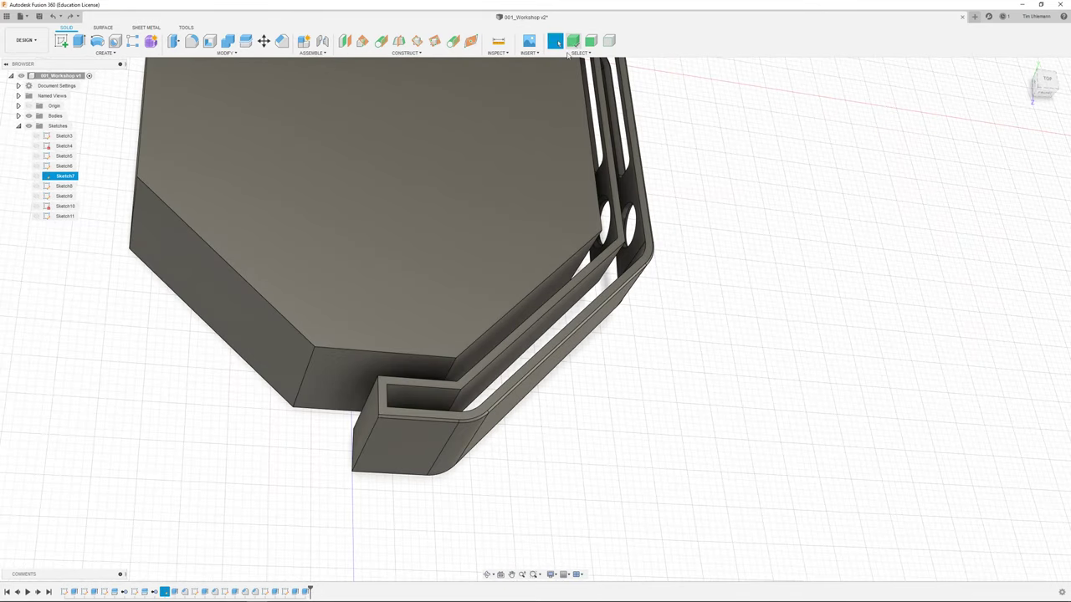
click(360, 418)
key(e)
mouse_move(357, 416)
mouse_down()
mouse_move(382, 418)
mouse_move(358, 416)
mouse_up()
shift+middle_drag(347, 460, 348, 443)
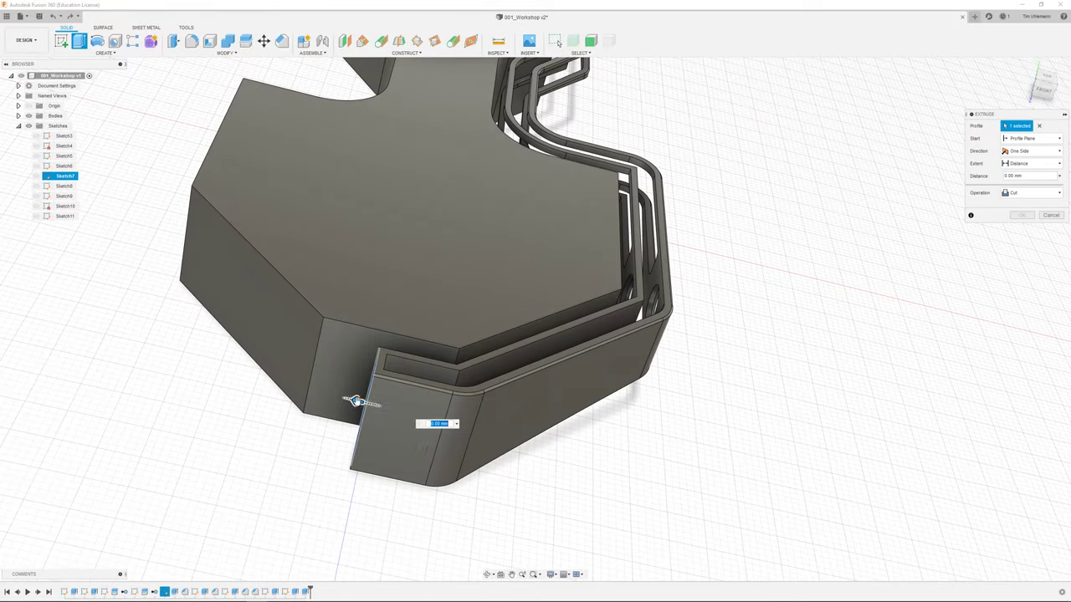
drag(359, 402, 382, 407)
click(1021, 241)
shift+middle_drag(587, 401, 579, 424)
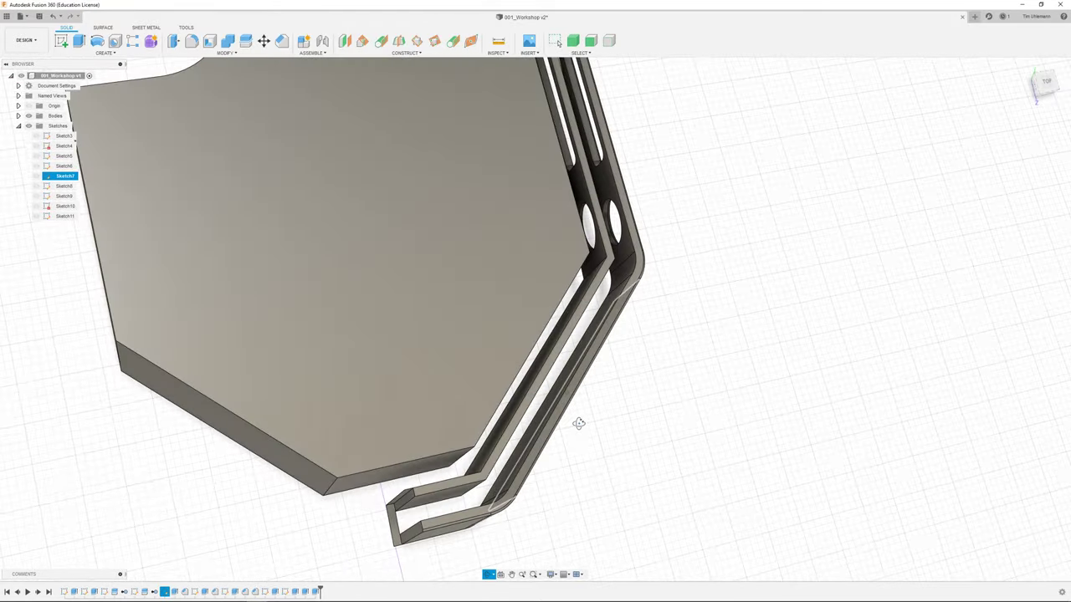
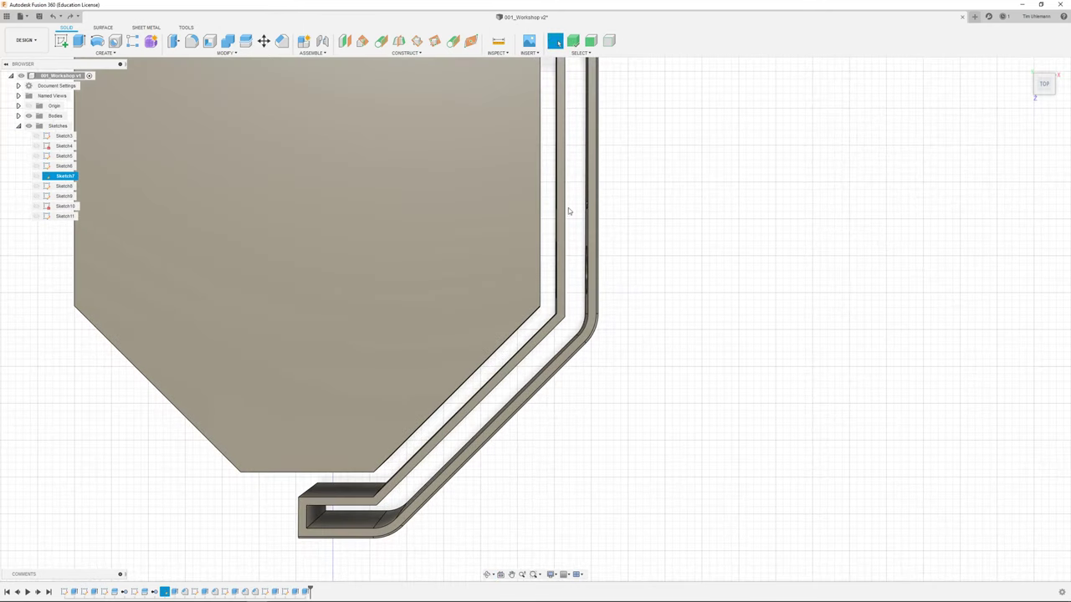
Isolate the half frame body so that the solid inner body is hidden.
scroll(602, 276, down, 3)
shift+middle_drag(597, 262, 576, 84)
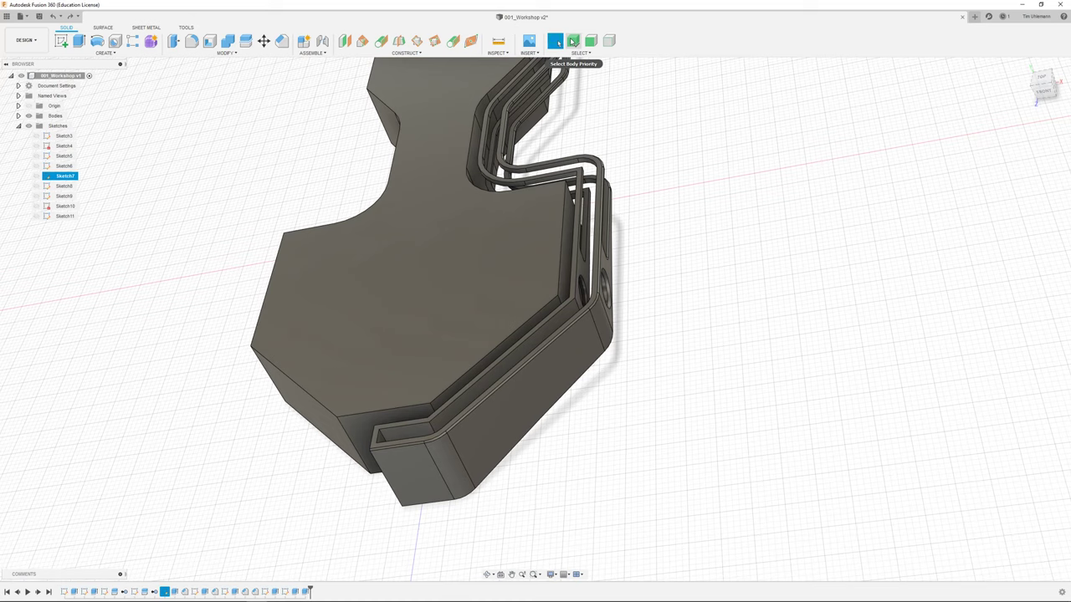
click(573, 41)
right_click(596, 339)
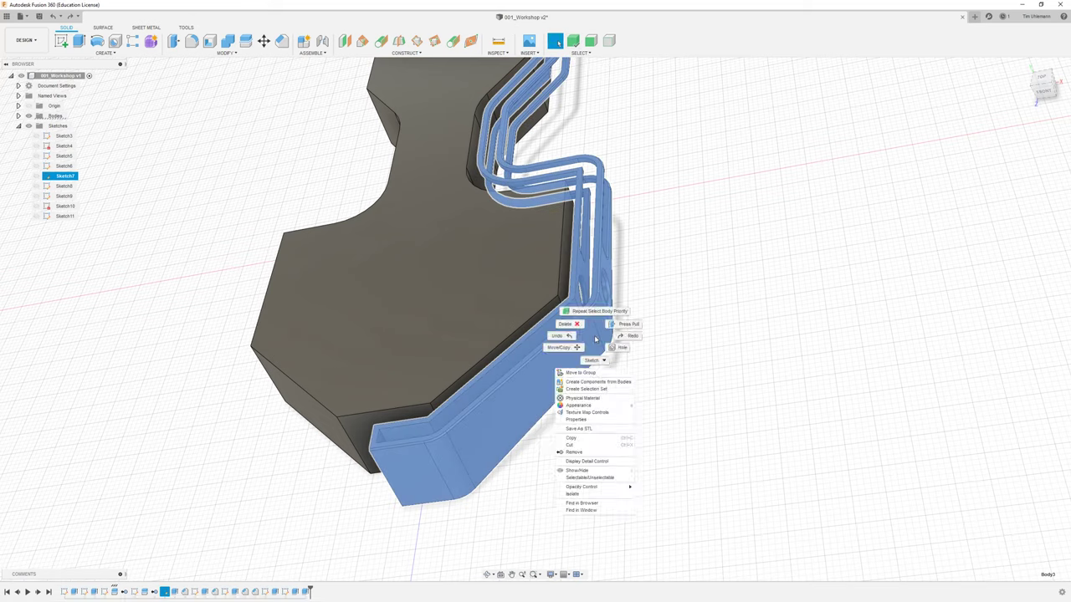
click(585, 495)
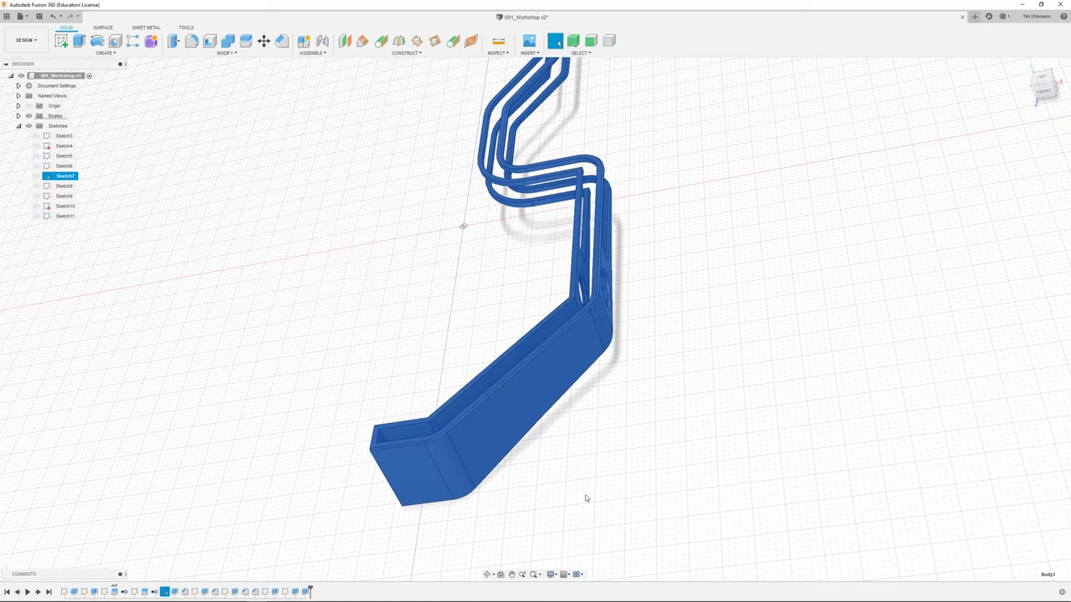
click(608, 400)
Sketch a vertical line about 17 mm long on the horizontal plane, along the centre axis across the frame's angular end, and finish the sketch.
click(1045, 92)
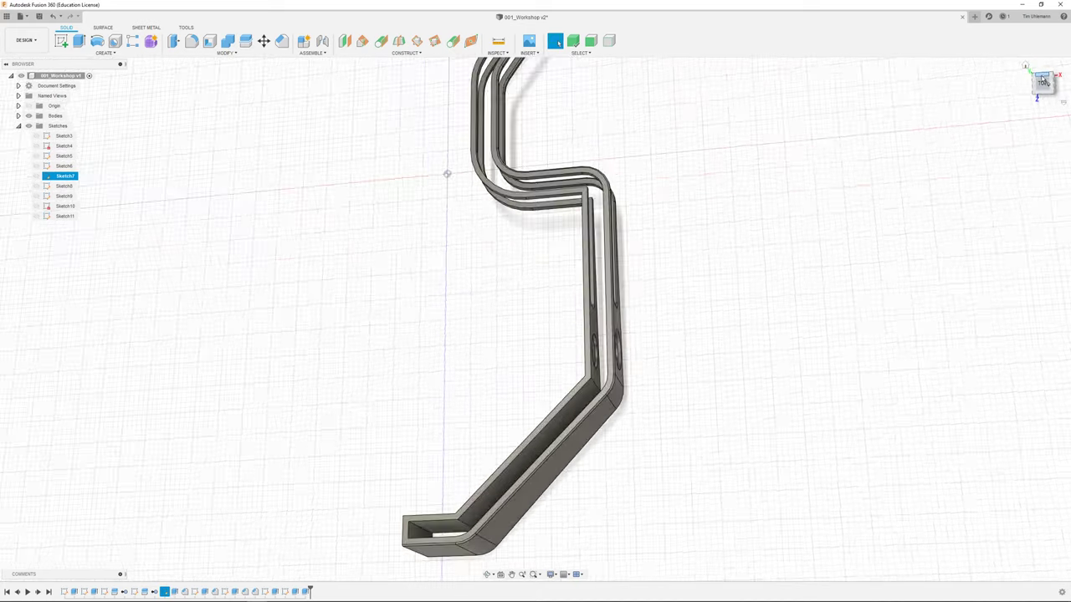
scroll(468, 223, up, 5)
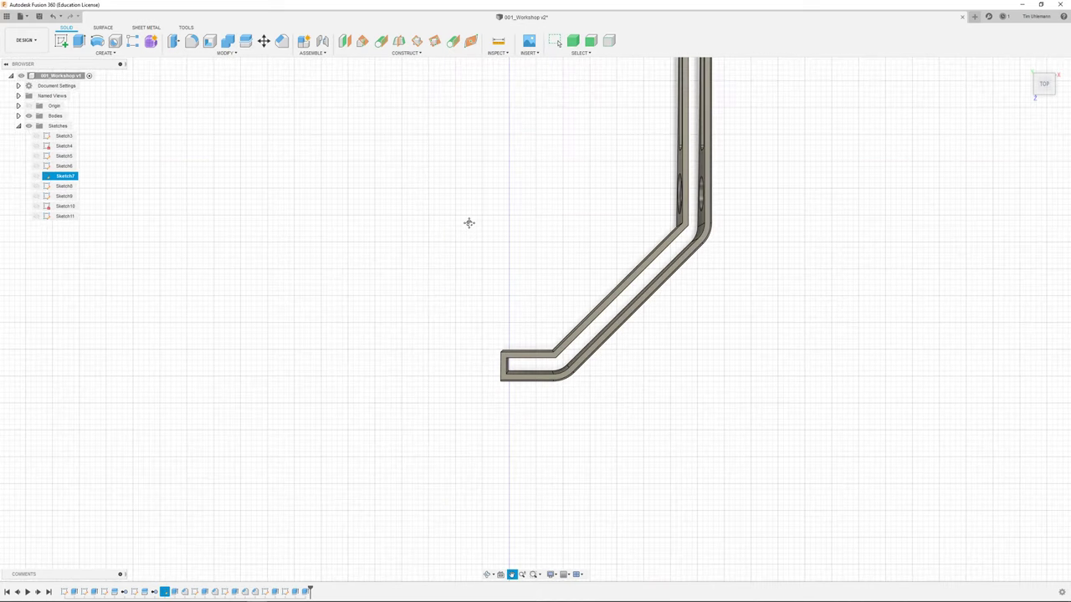
key(l)
click(520, 290)
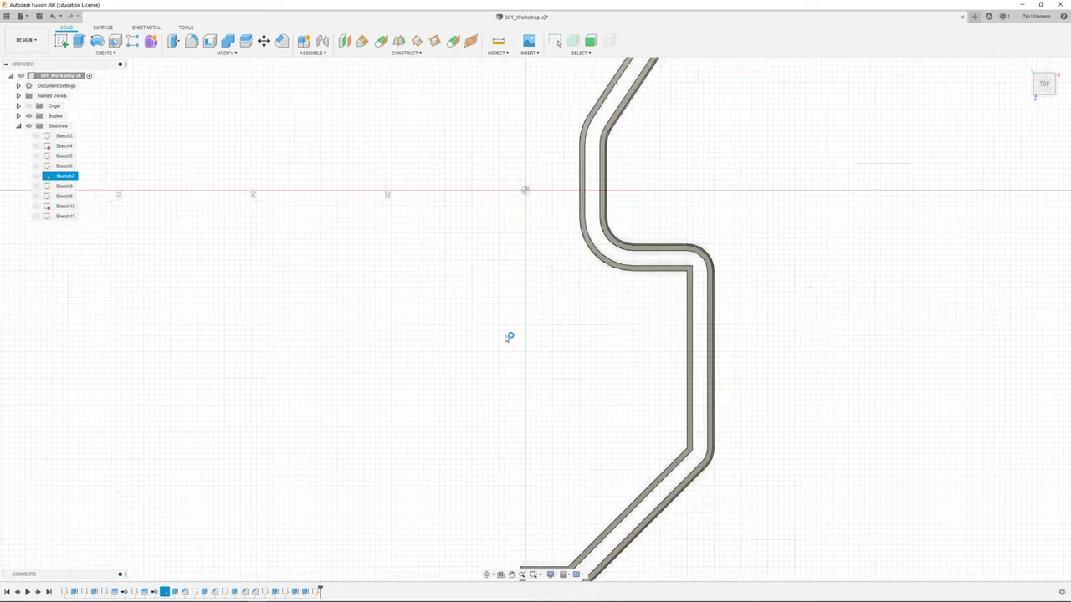
scroll(502, 435, up, 5)
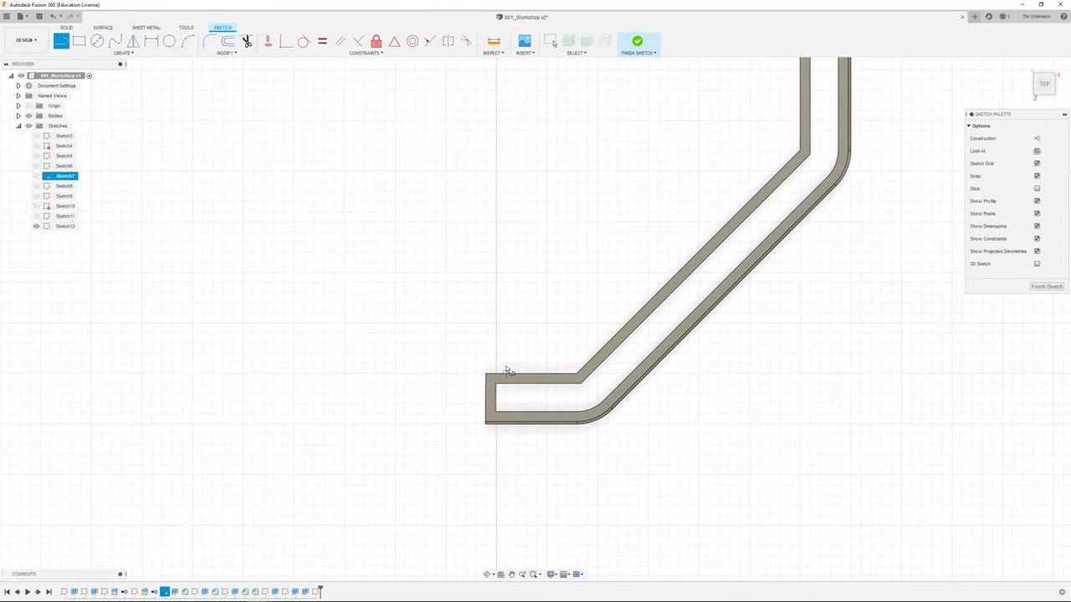
click(496, 325)
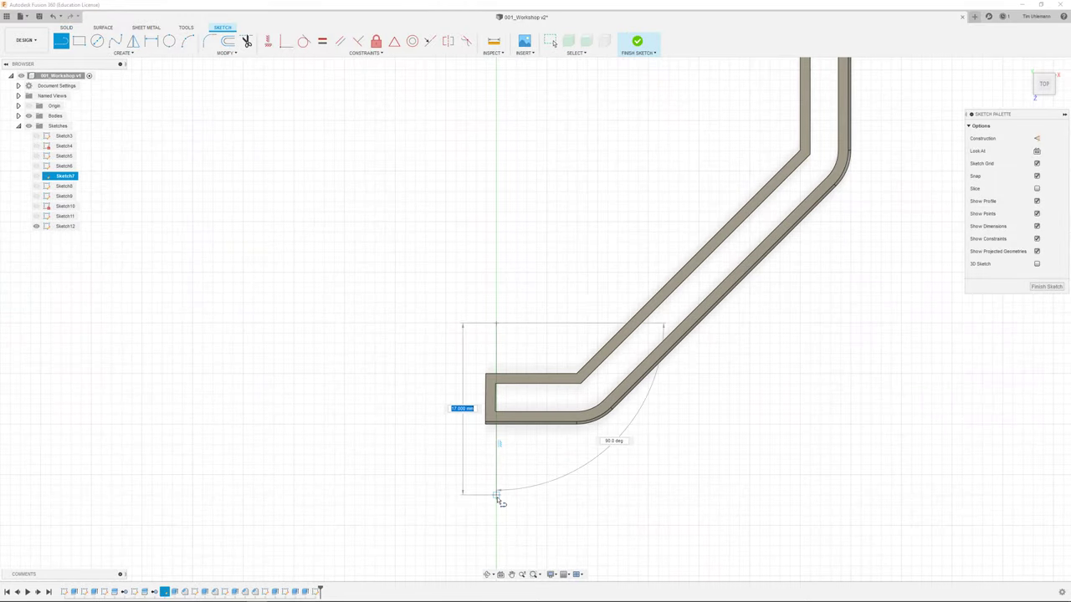
click(496, 494)
key(Escape)
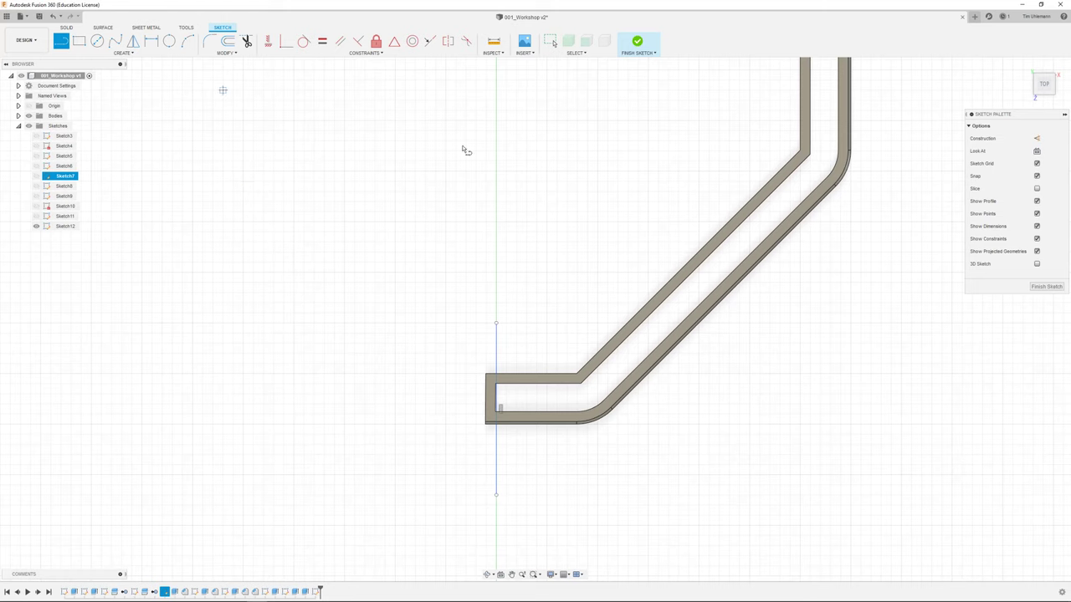
click(1046, 286)
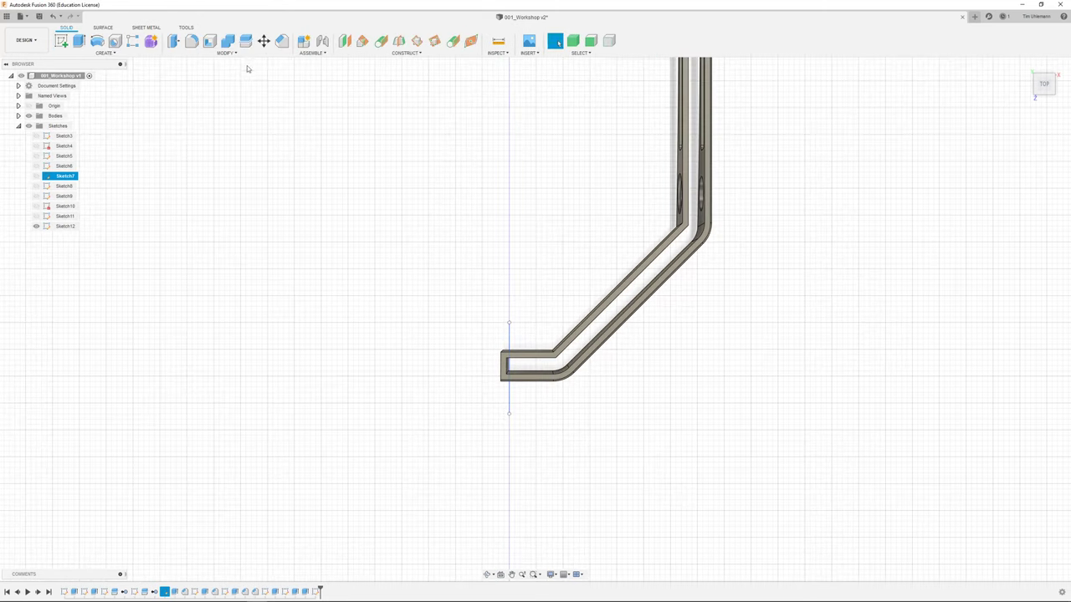
Split the half frame body along the sketched centre line at its angular end, with the splitting tool not extended.
click(246, 41)
click(631, 293)
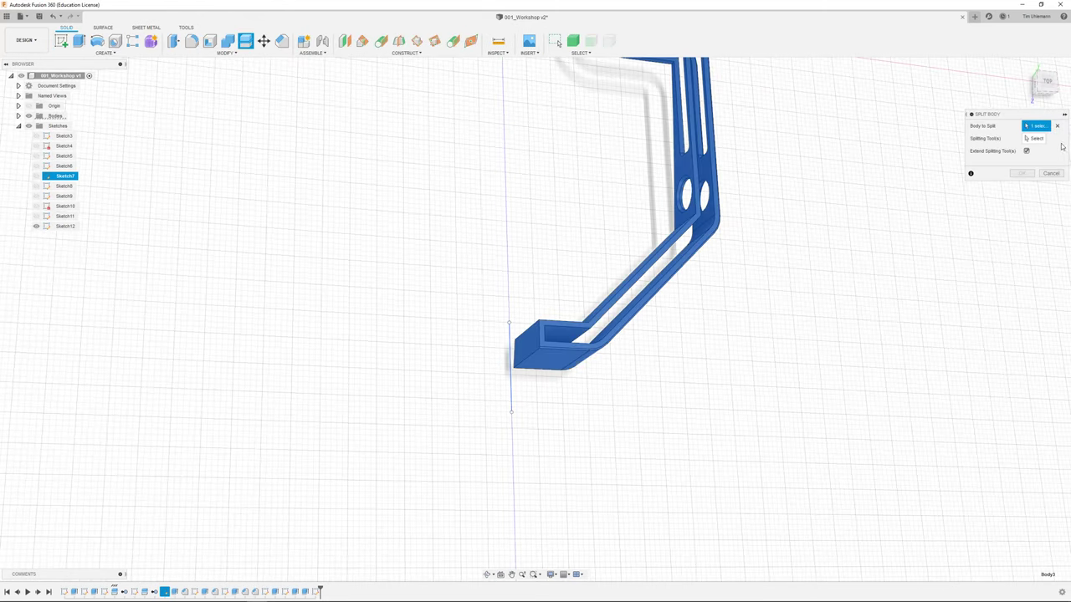
click(512, 391)
shift+middle_drag(512, 392, 611, 347)
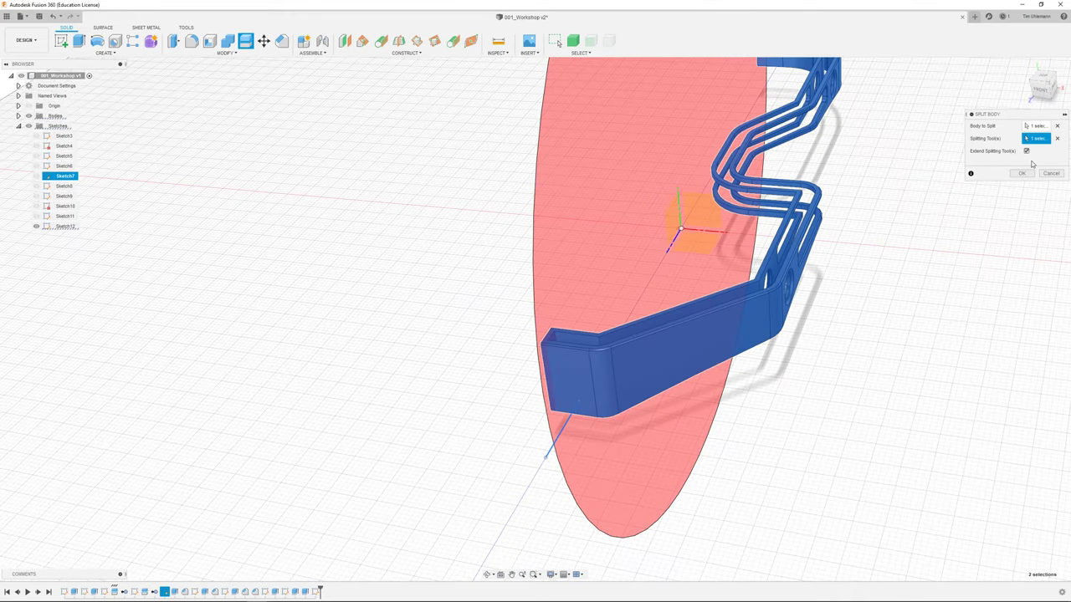
click(1027, 152)
click(1027, 152)
click(1027, 153)
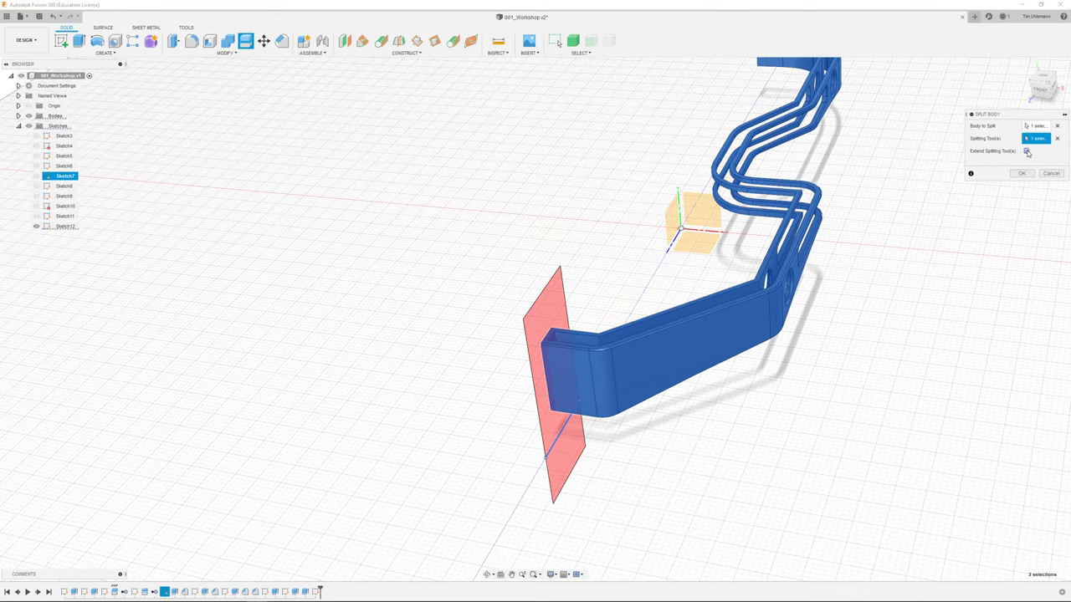
scroll(691, 350, down, 3)
middle_drag(837, 231, 765, 269)
click(1026, 152)
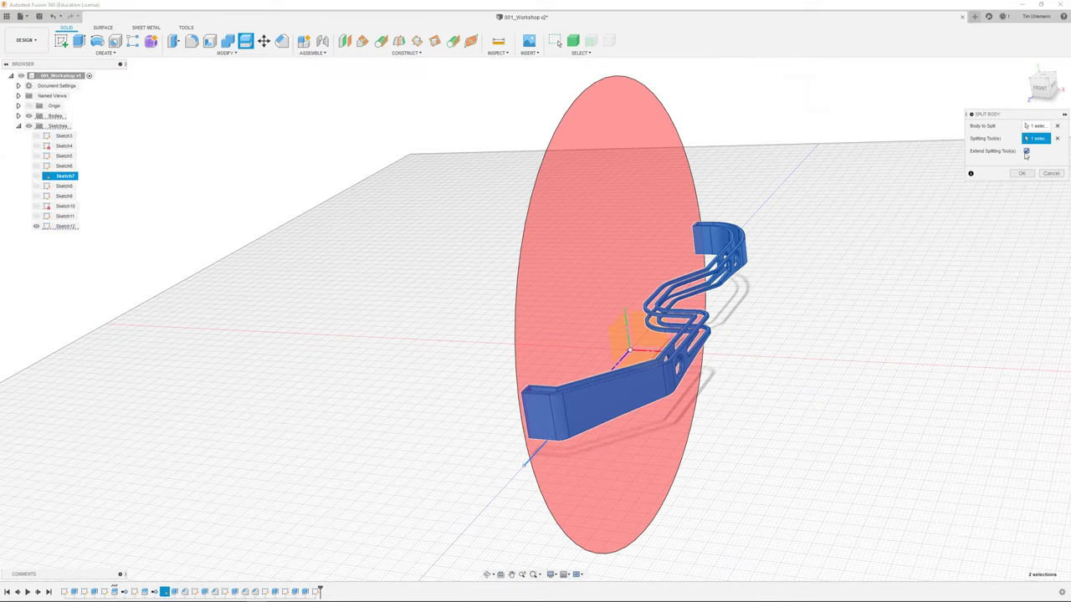
click(1026, 151)
shift+middle_drag(829, 304, 1030, 173)
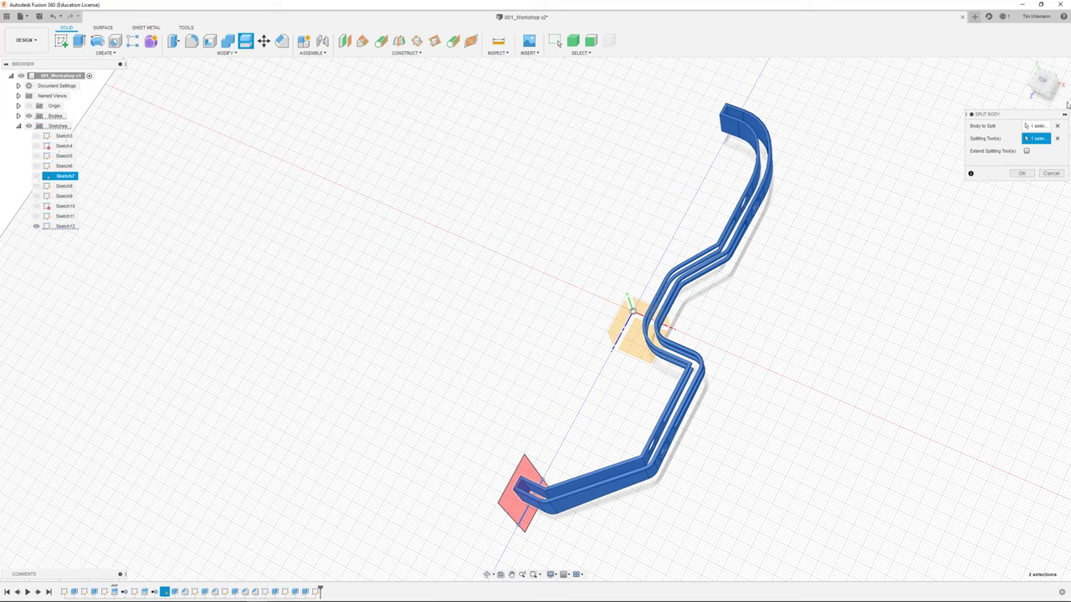
click(1042, 81)
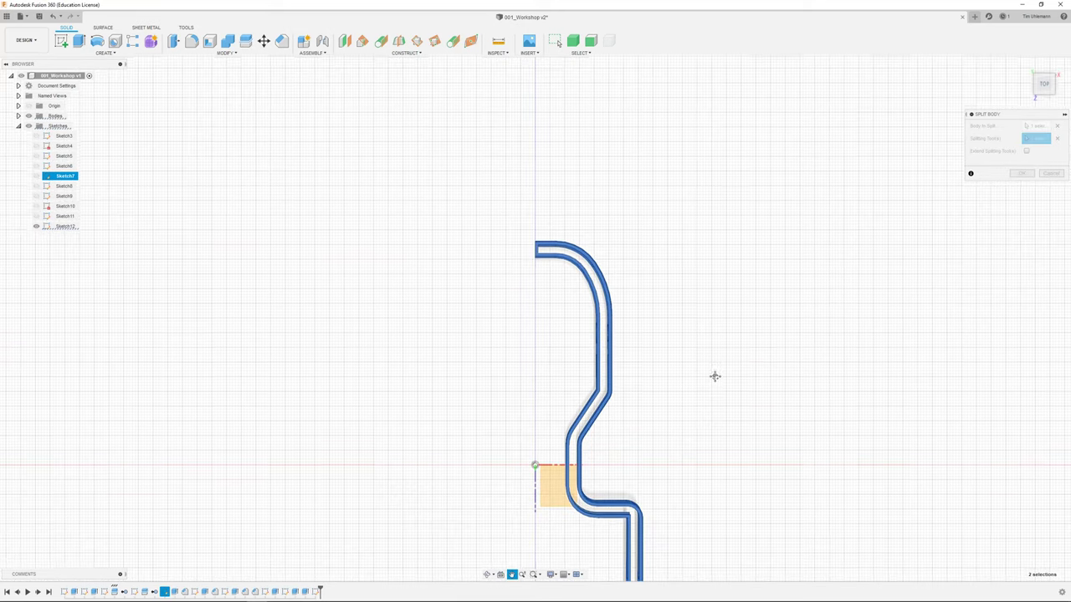
shift+middle_drag(714, 376, 881, 208)
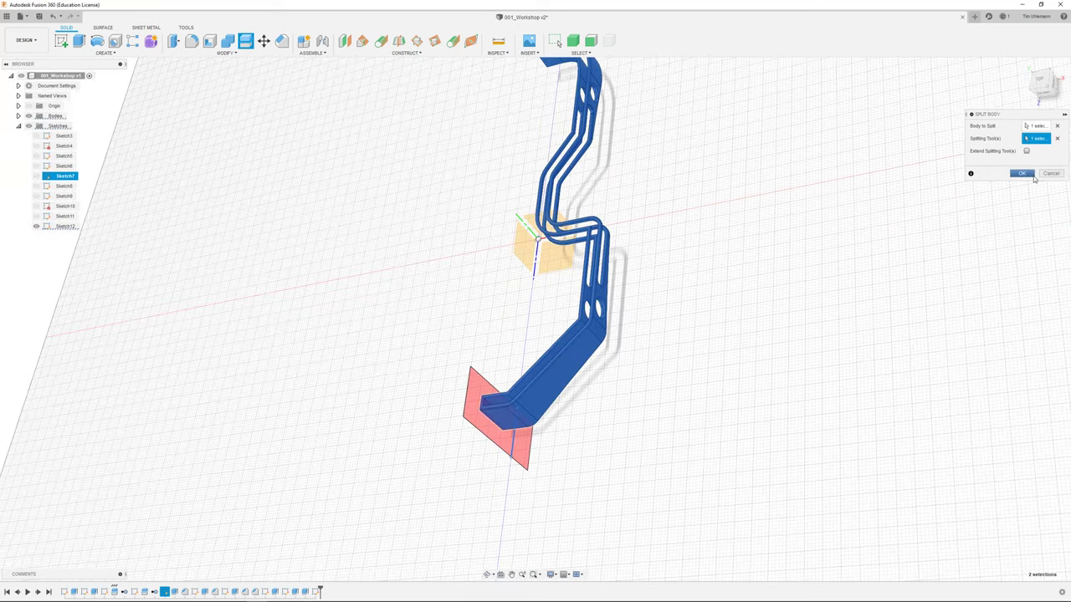
click(1032, 176)
Remove the small split-off piece of the frame that lies beyond the centre line.
scroll(484, 420, up, 5)
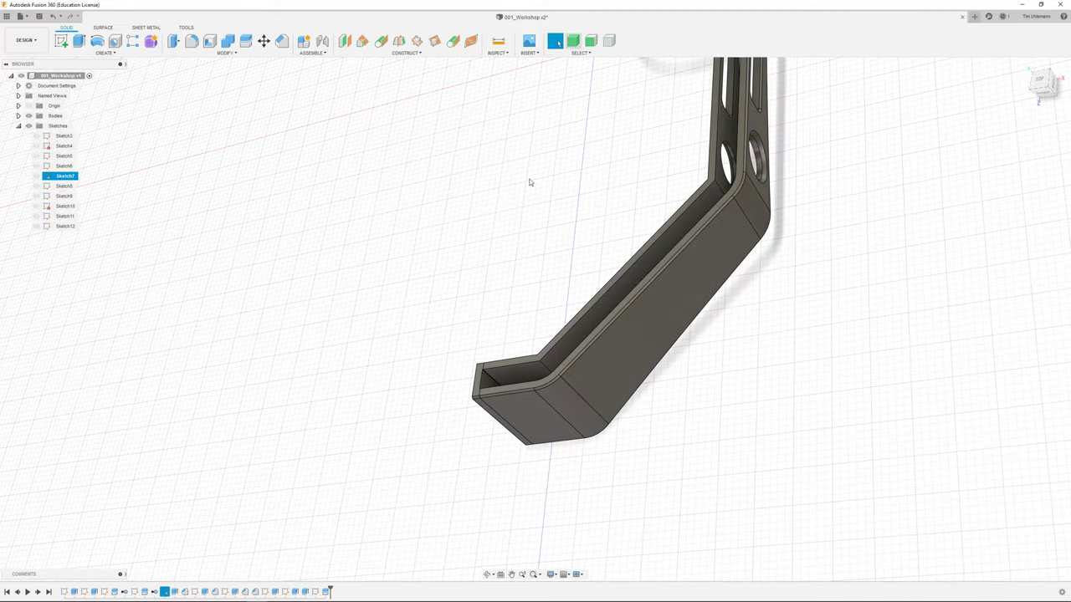
click(498, 401)
right_click(481, 393)
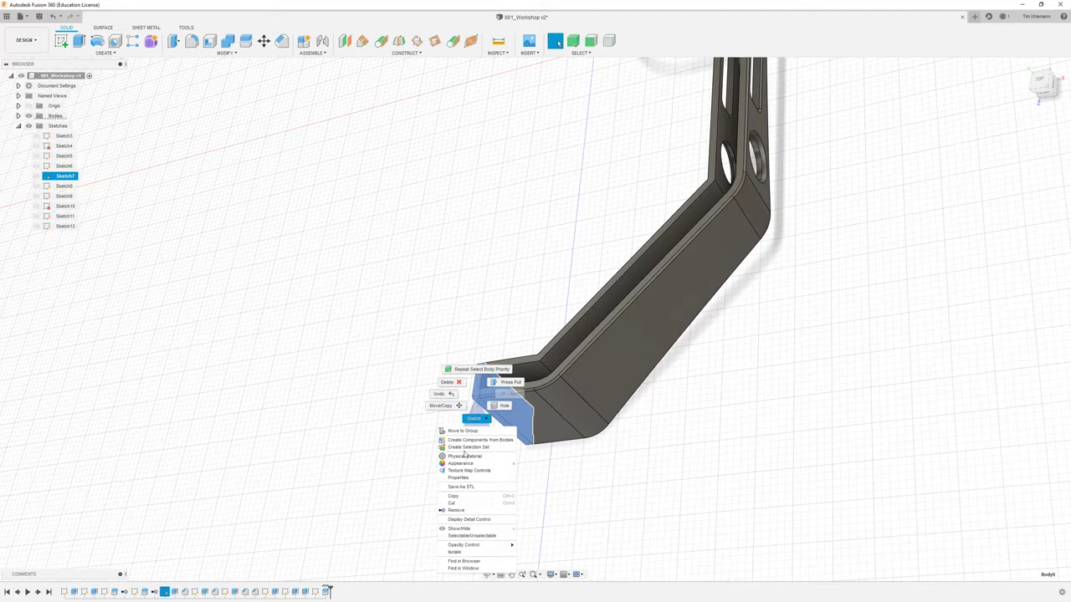
click(458, 512)
End the isolation of the half frame body so that the solid inner body is shown again.
shift+middle_drag(502, 493, 558, 166)
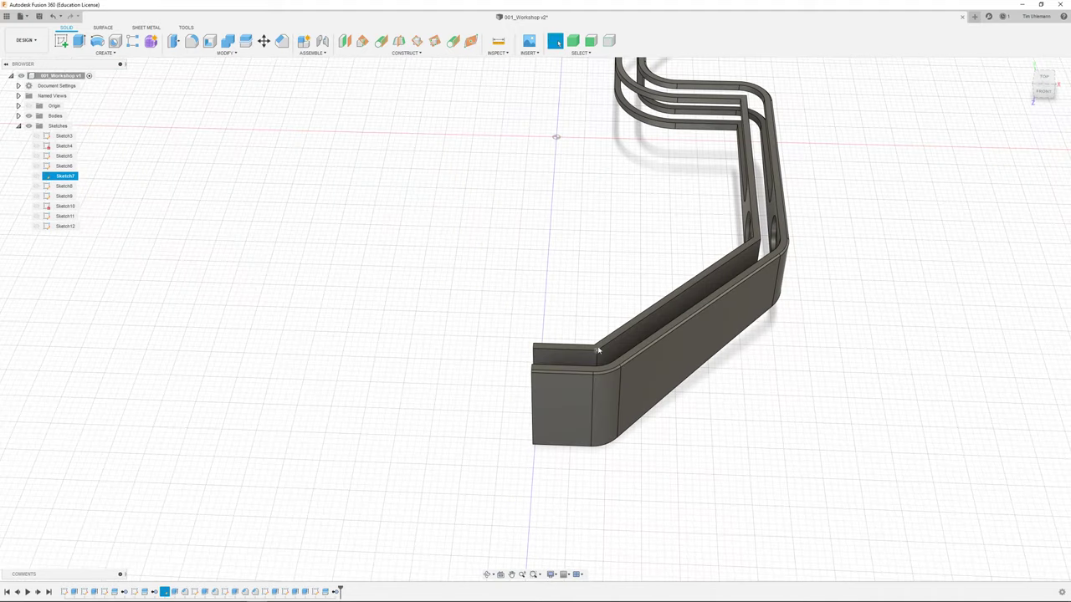
right_click(568, 260)
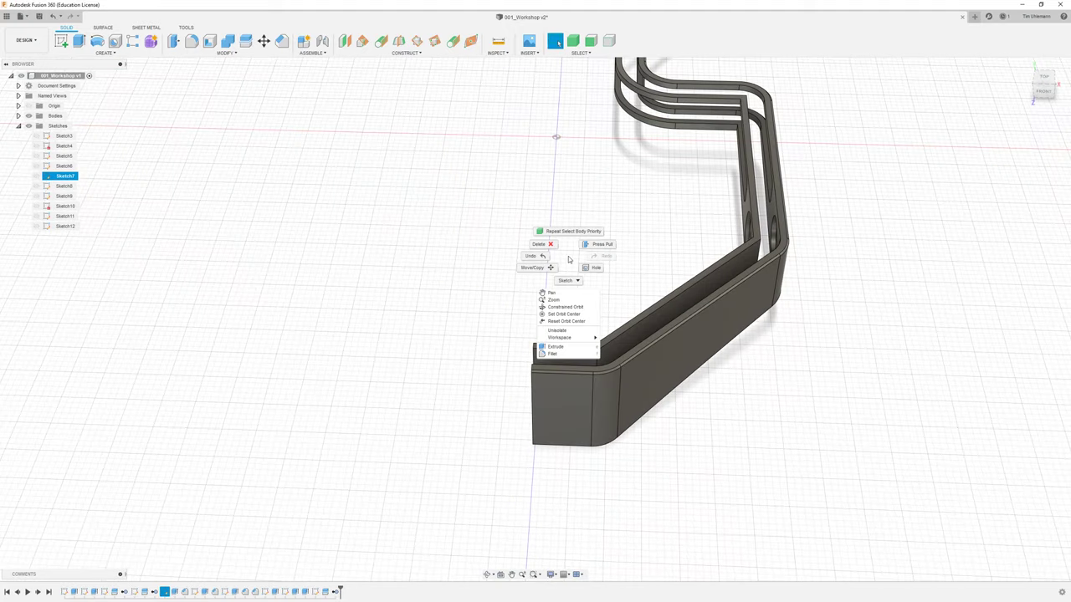
click(553, 123)
click(573, 365)
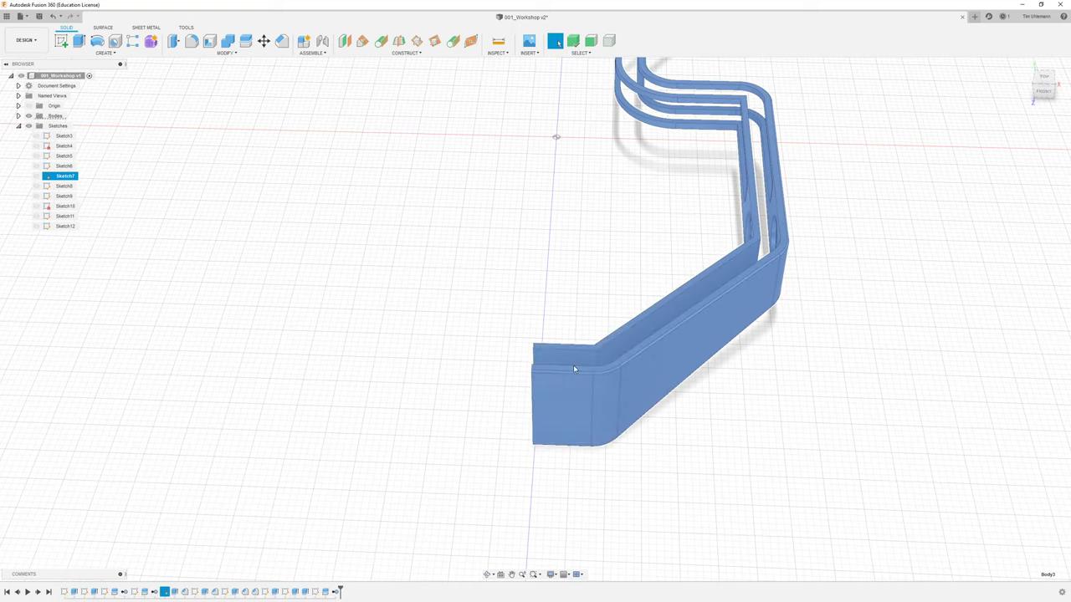
right_click(573, 364)
click(571, 524)
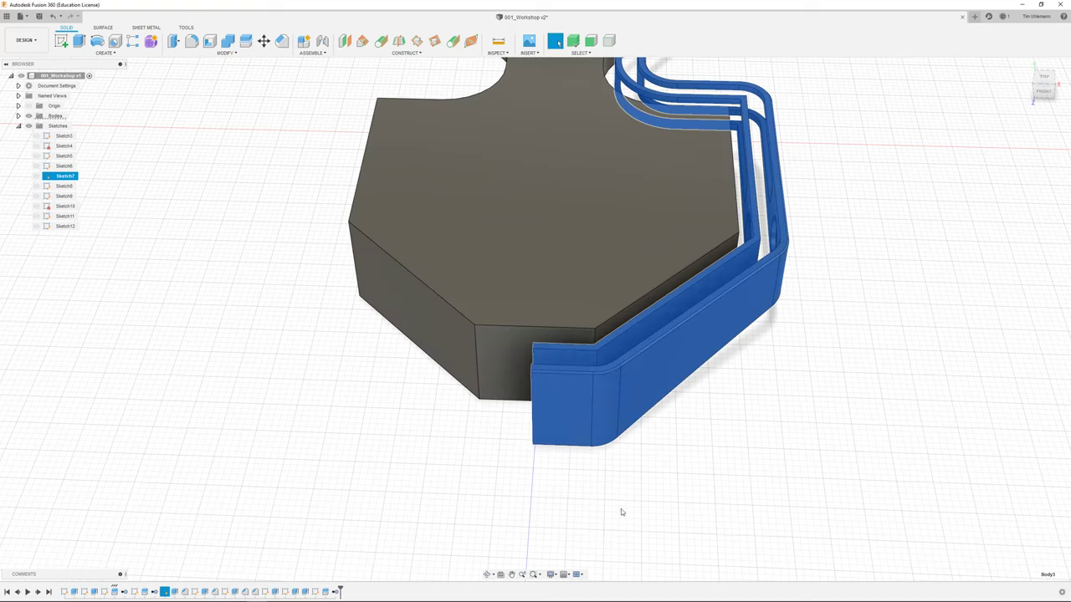
Mirror the trimmed half frame body across the vertical centre plane to complete the frame around the inner body.
scroll(455, 494, down, 3)
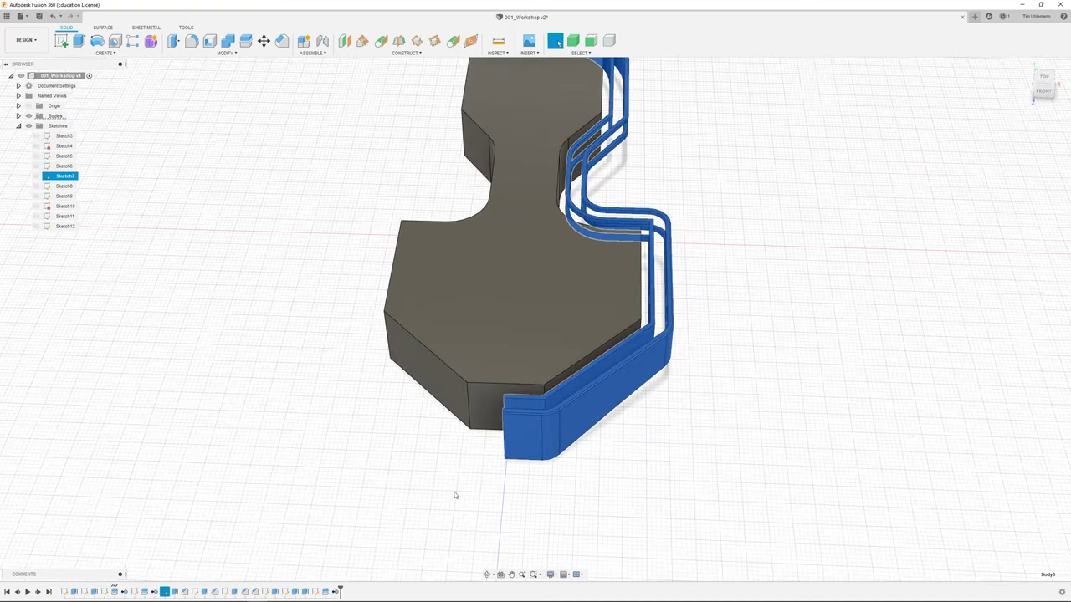
scroll(542, 440, down, 3)
click(106, 52)
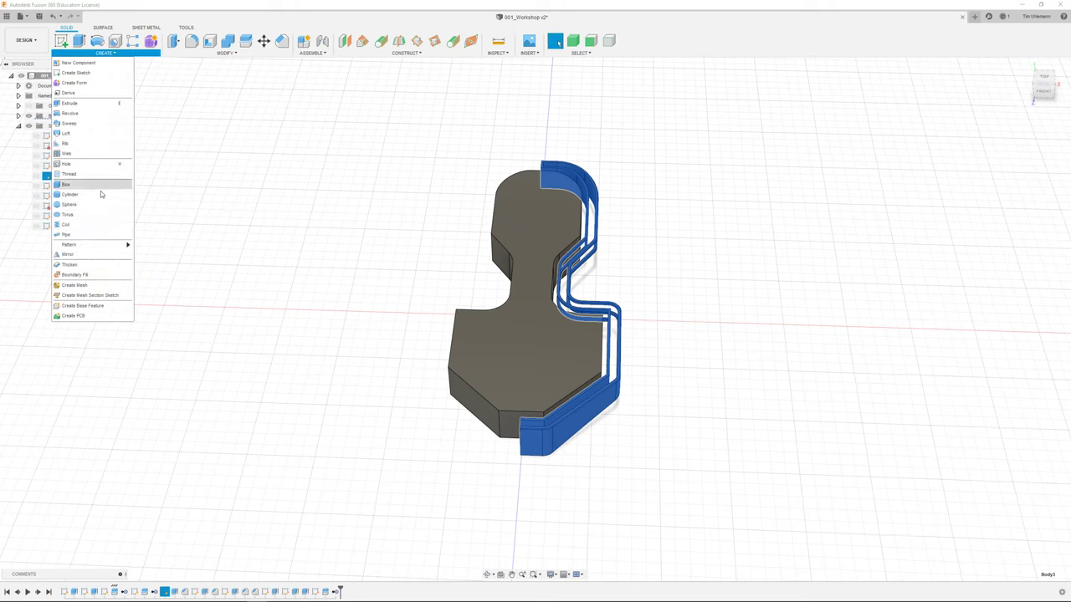
click(90, 253)
click(1007, 153)
mouse_move(753, 334)
shift+middle_down()
mouse_move(603, 318)
mouse_move(759, 344)
shift+middle_up()
scroll(520, 294, down, 4)
click(511, 299)
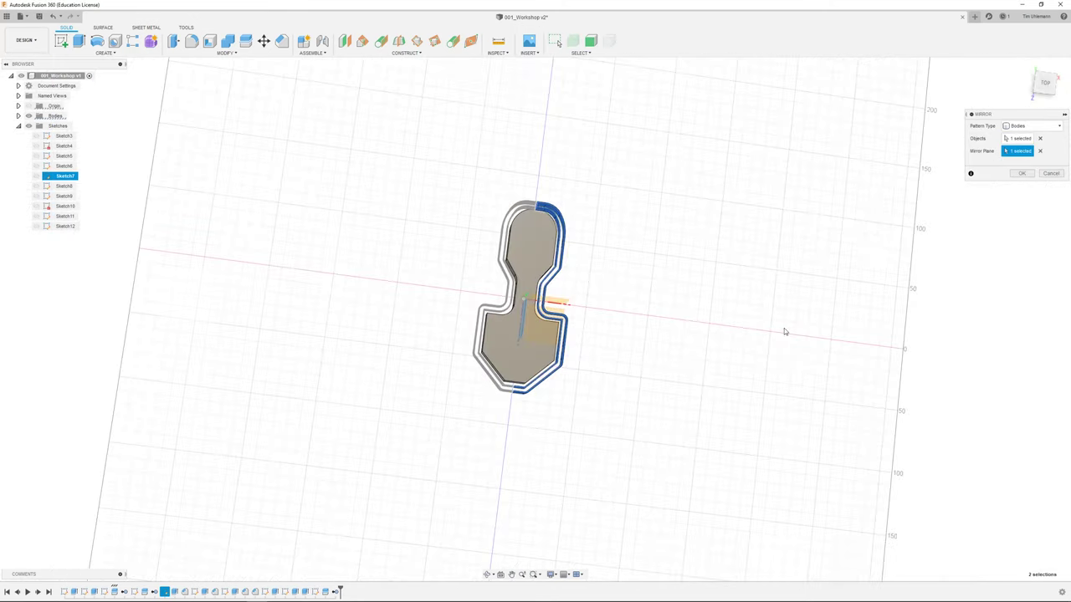
click(1017, 174)
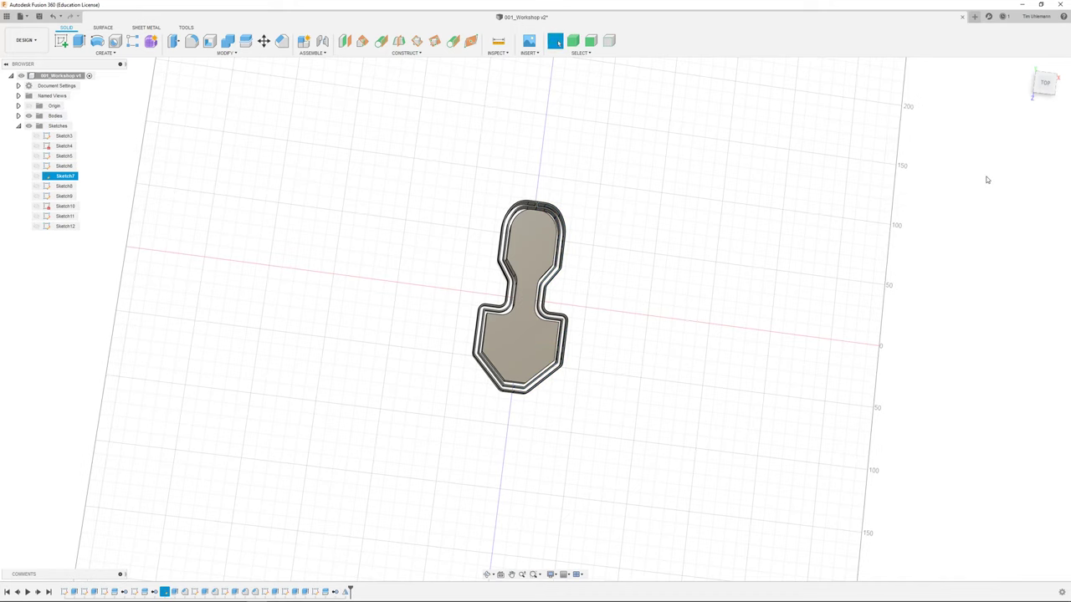
Chamfer all upper outer edges of the solid inner body with an equal distance of 3 mm.
scroll(545, 192, up, 10)
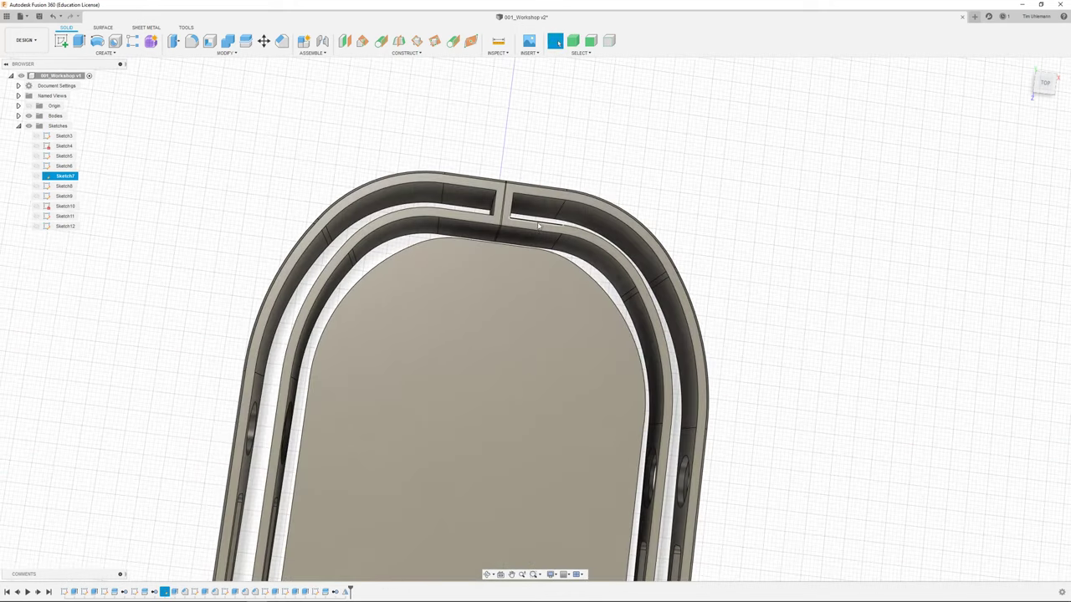
scroll(602, 313, down, 3)
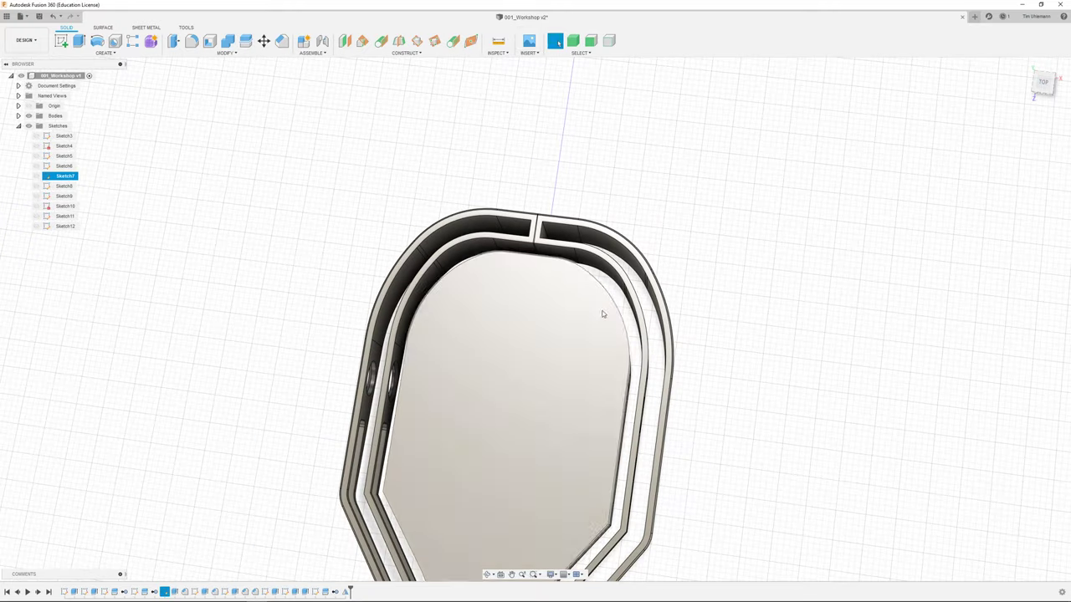
click(1025, 67)
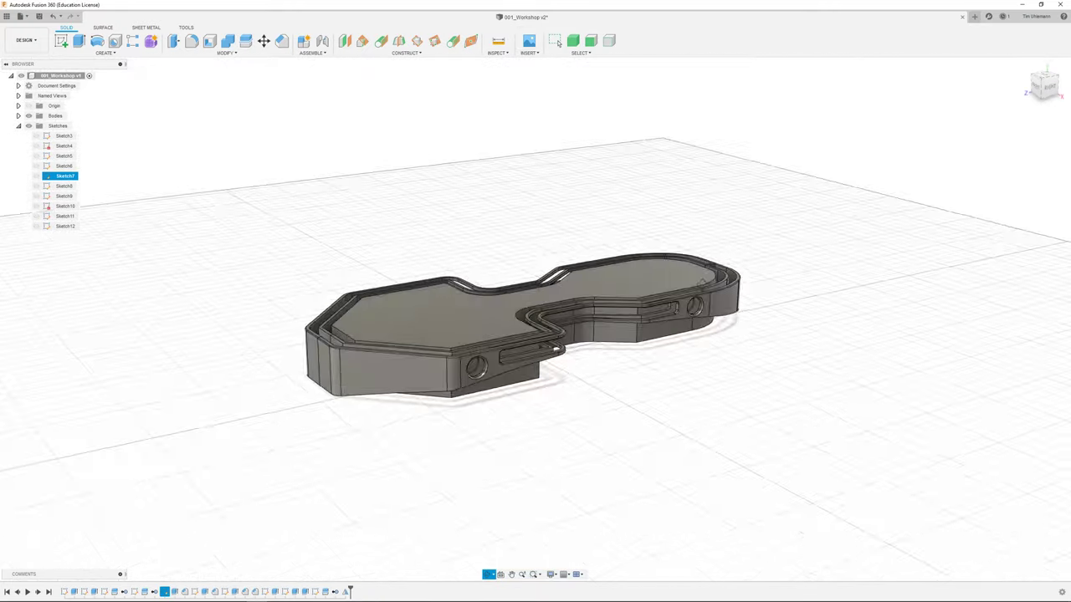
scroll(645, 394, up, 5)
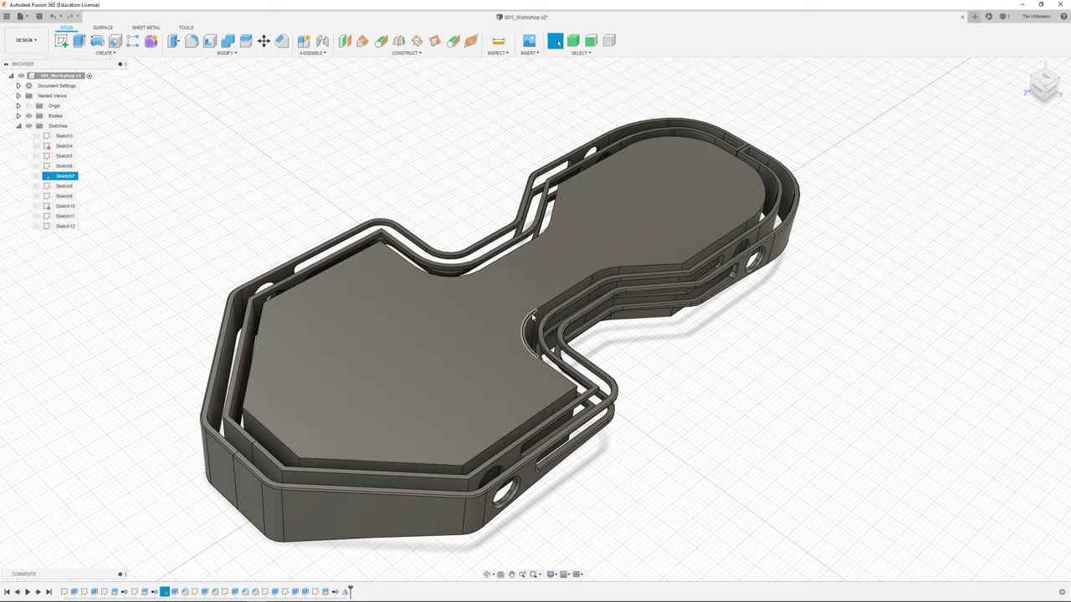
click(282, 40)
click(413, 466)
click(263, 431)
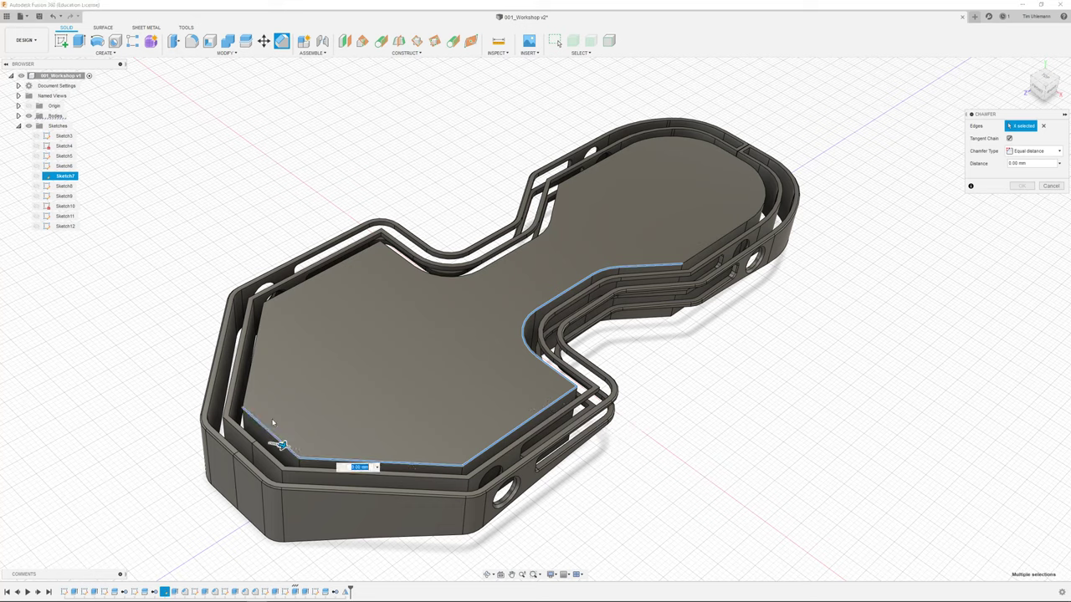
click(259, 334)
click(314, 269)
click(510, 249)
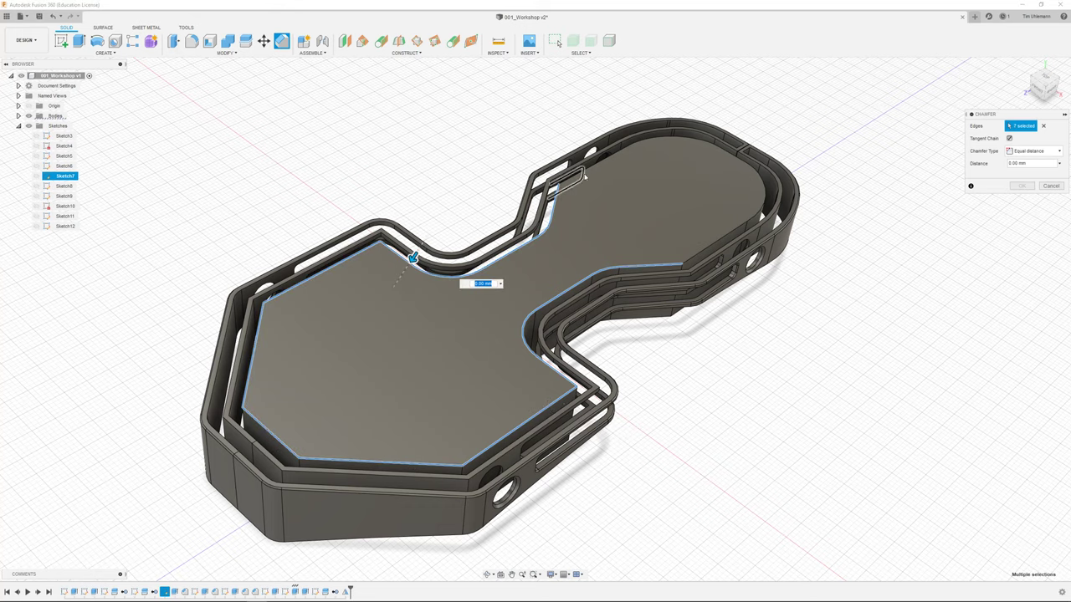
click(590, 170)
click(695, 144)
click(705, 230)
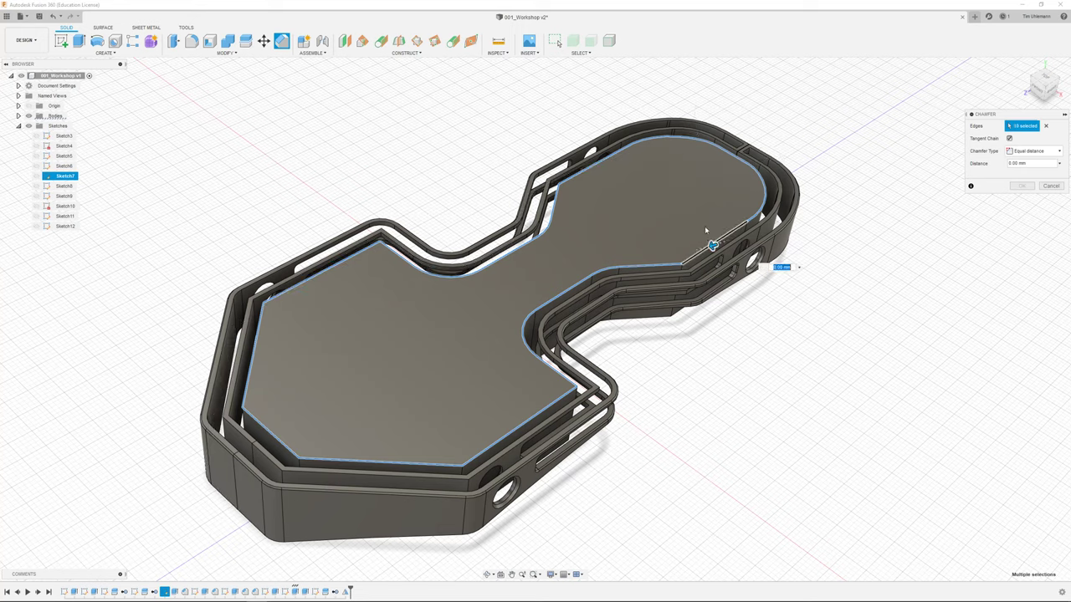
drag(711, 244, 707, 246)
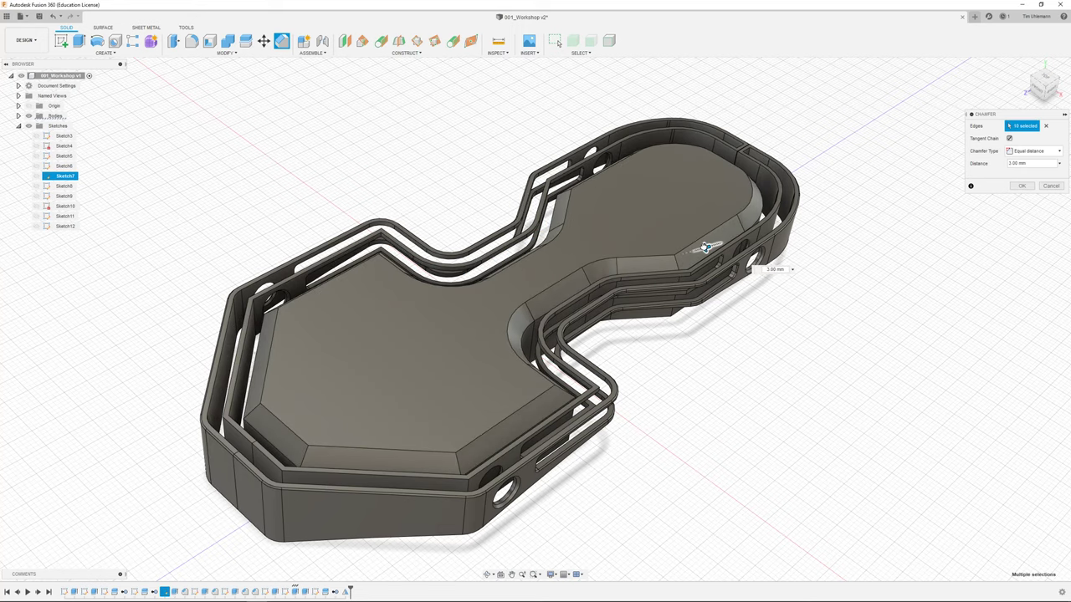
click(1023, 188)
Sketch on the inner body's top face and offset its outline inwards by about 3 mm.
shift+middle_drag(794, 331, 756, 358)
click(434, 377)
key(c)
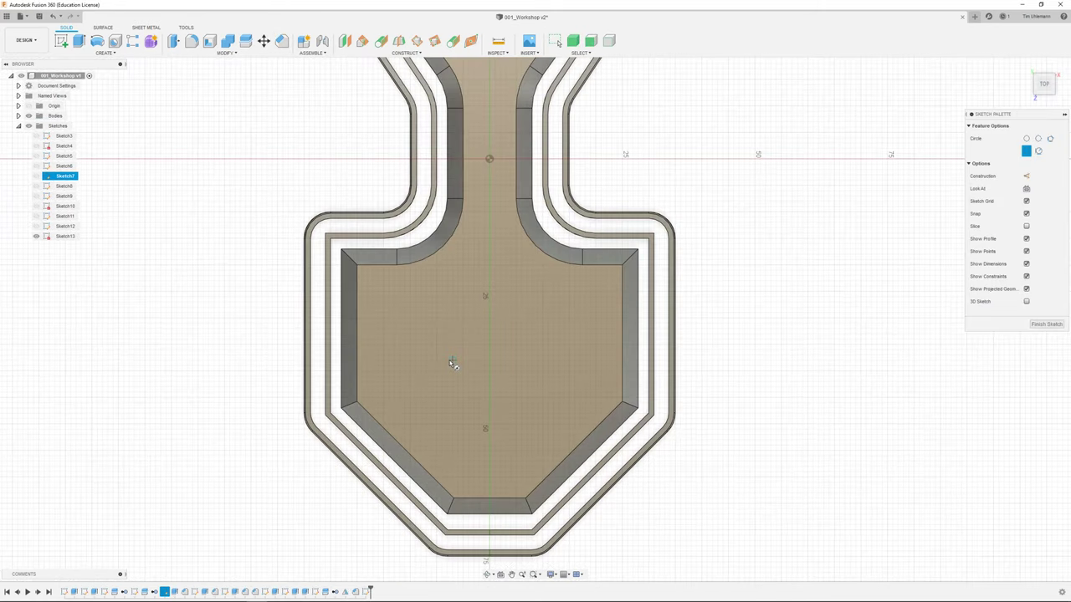
click(227, 42)
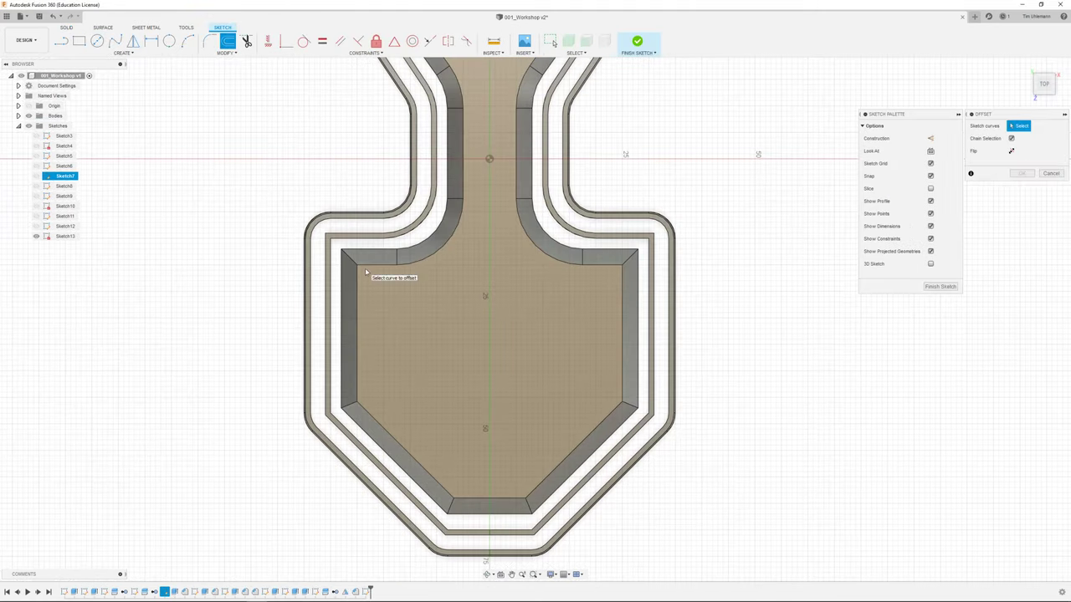
click(366, 270)
scroll(393, 270, down, 3)
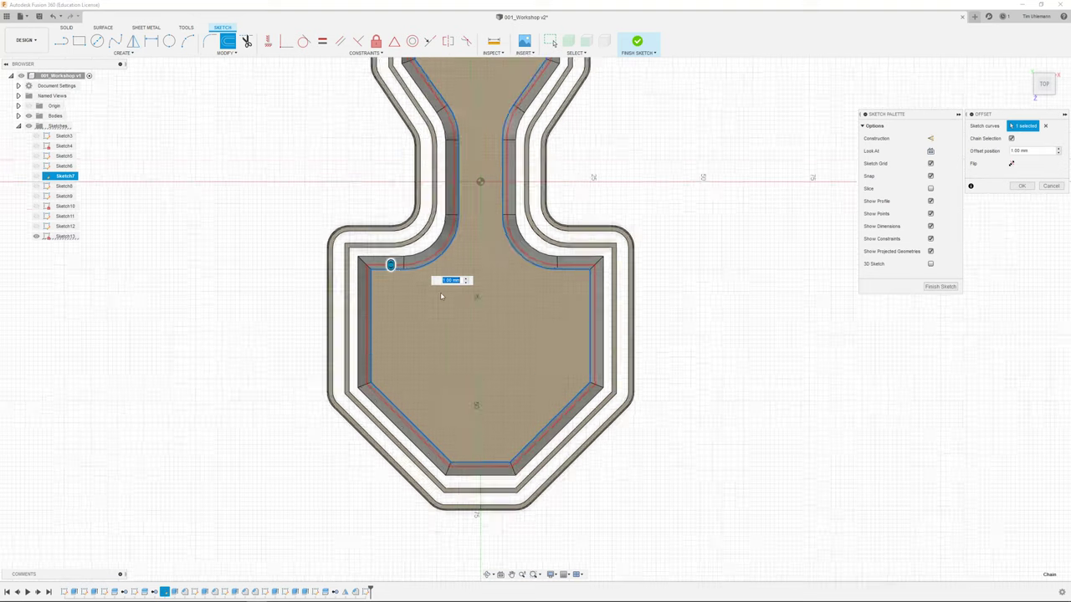
drag(412, 271, 410, 288)
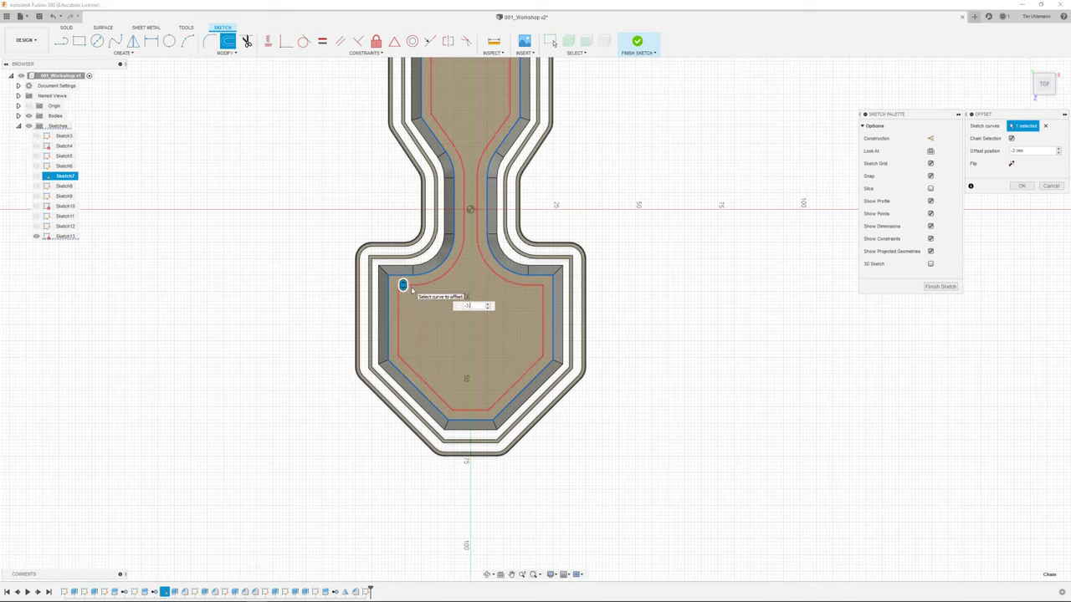
key(Return)
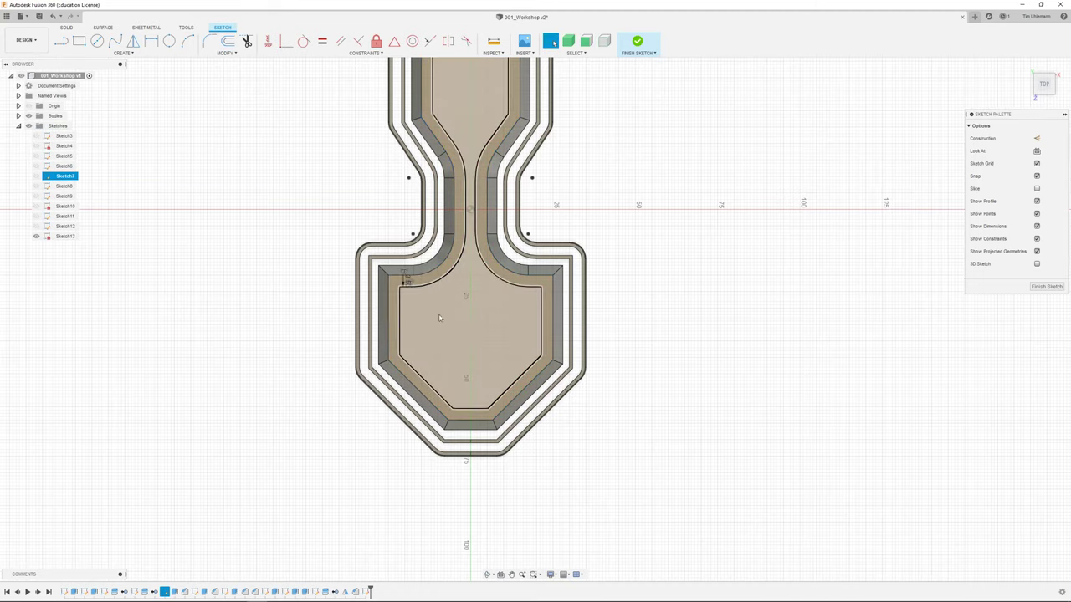
Cut the area inside the offset outline 2 mm deep into the inner body as a pocket.
click(468, 322)
key(e)
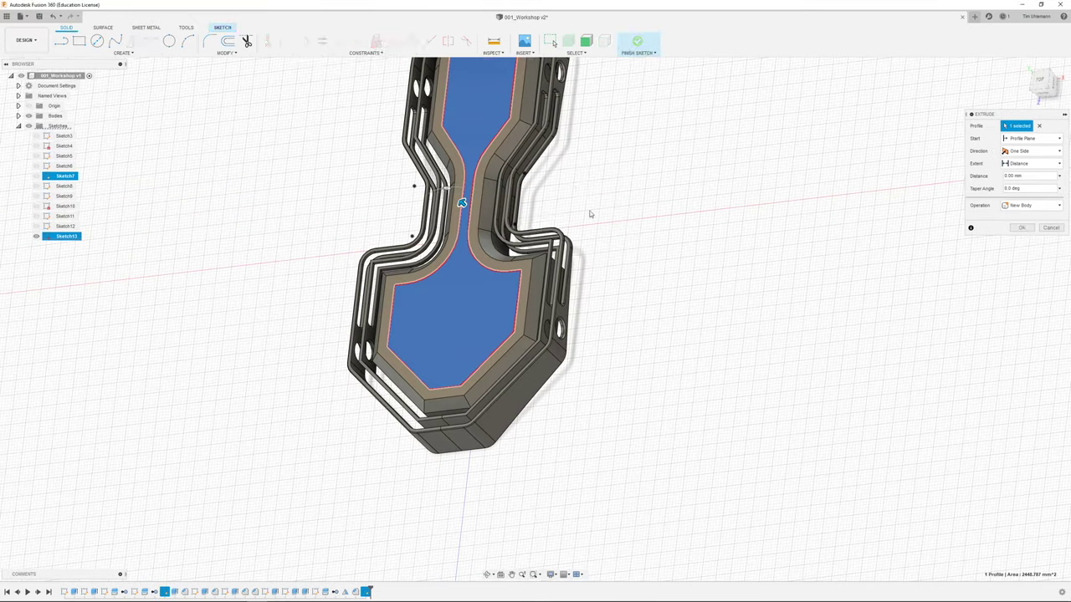
drag(459, 292, 468, 303)
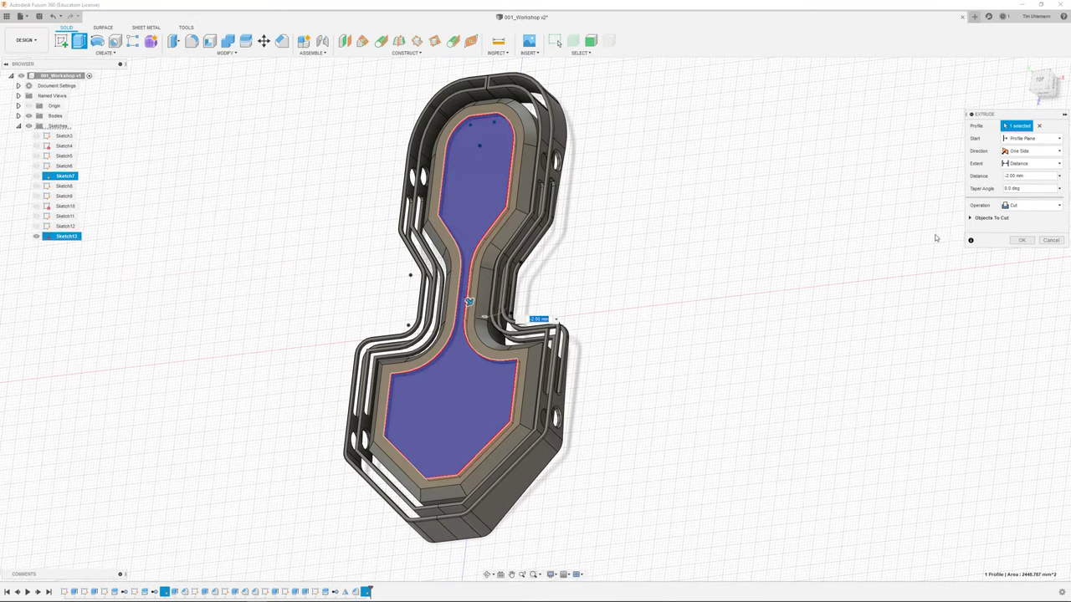
click(1022, 243)
Chamfer all upper rim edges of the recessed pocket with an equal distance of 1 mm.
mouse_move(595, 288)
shift+middle_down()
mouse_move(611, 287)
mouse_move(611, 272)
mouse_move(595, 243)
mouse_move(559, 250)
shift+middle_up()
scroll(403, 372, up, 3)
shift+middle_drag(645, 287, 626, 300)
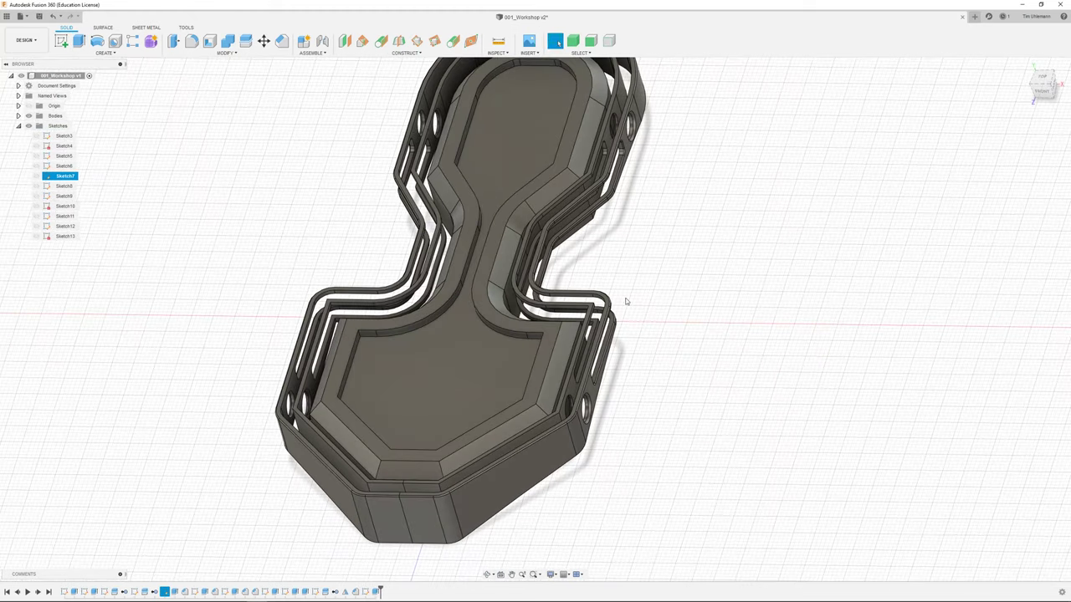
shift+middle_drag(748, 235, 700, 222)
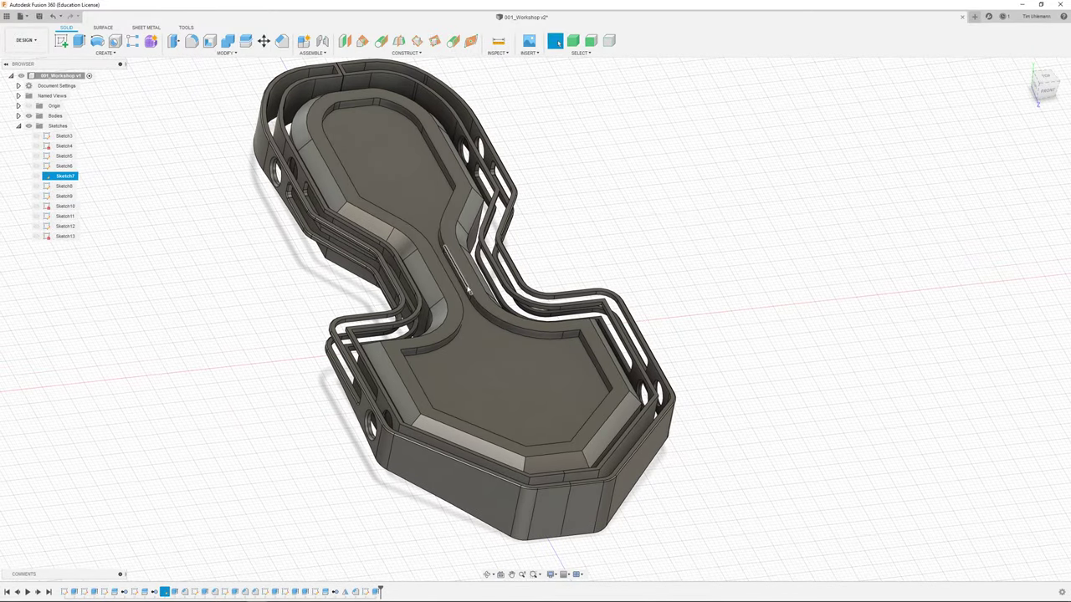
click(282, 41)
click(452, 264)
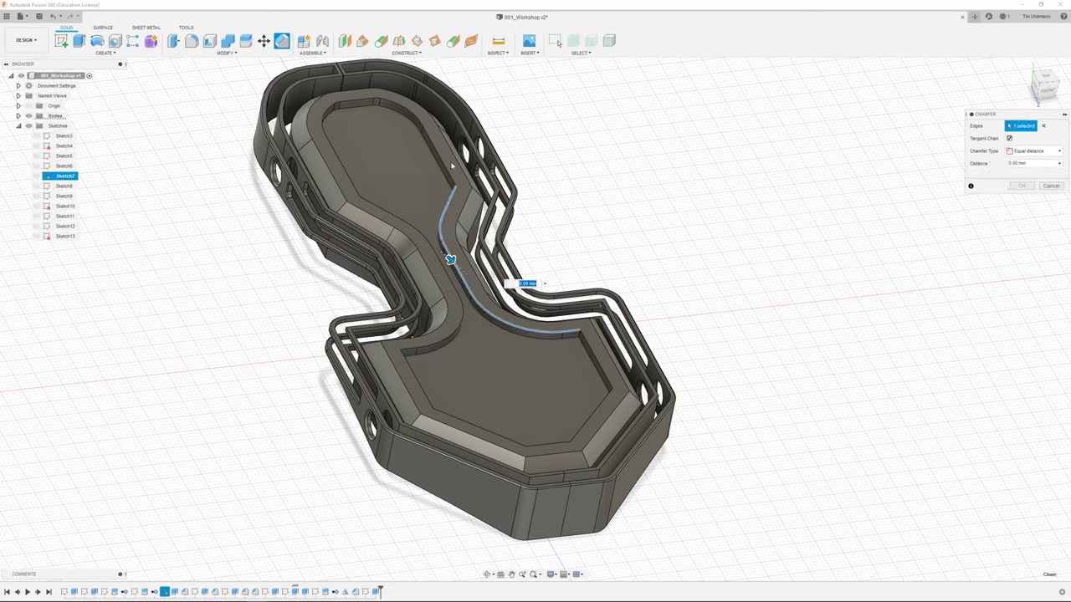
click(439, 158)
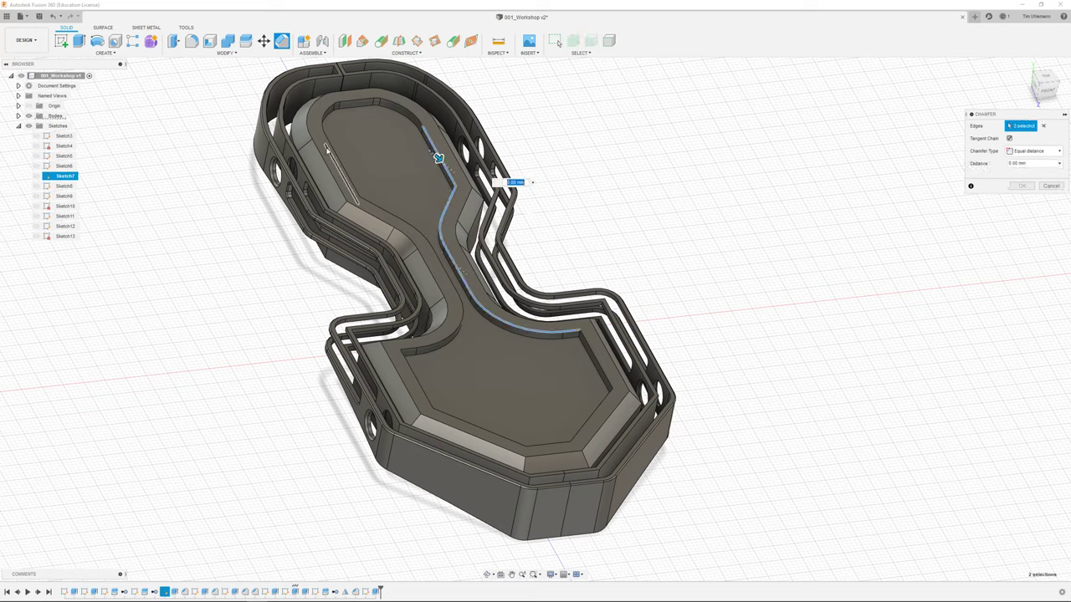
click(324, 127)
click(427, 401)
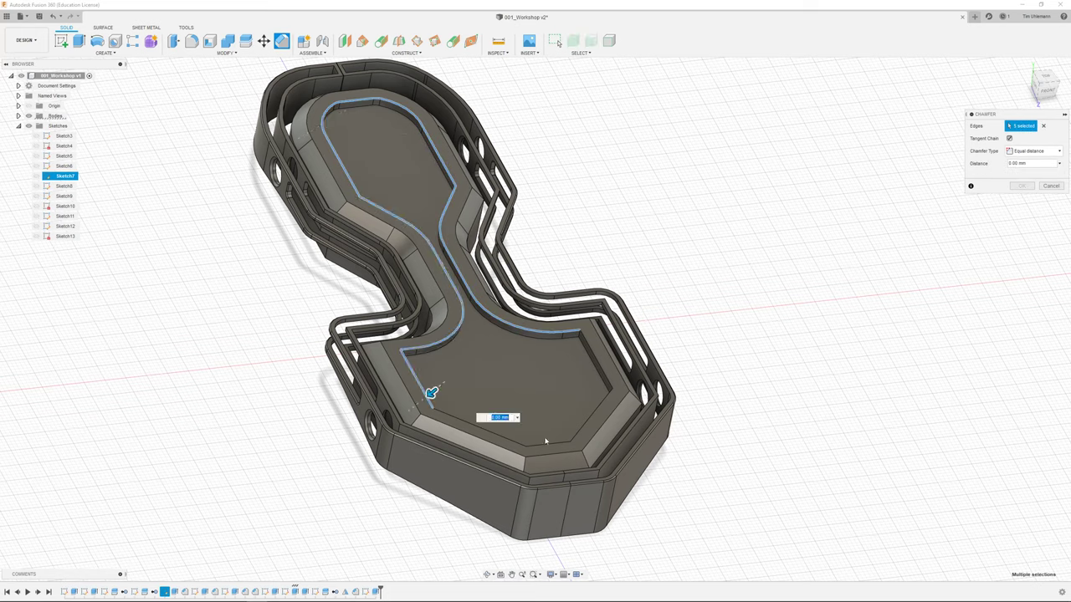
click(547, 446)
click(605, 397)
click(599, 366)
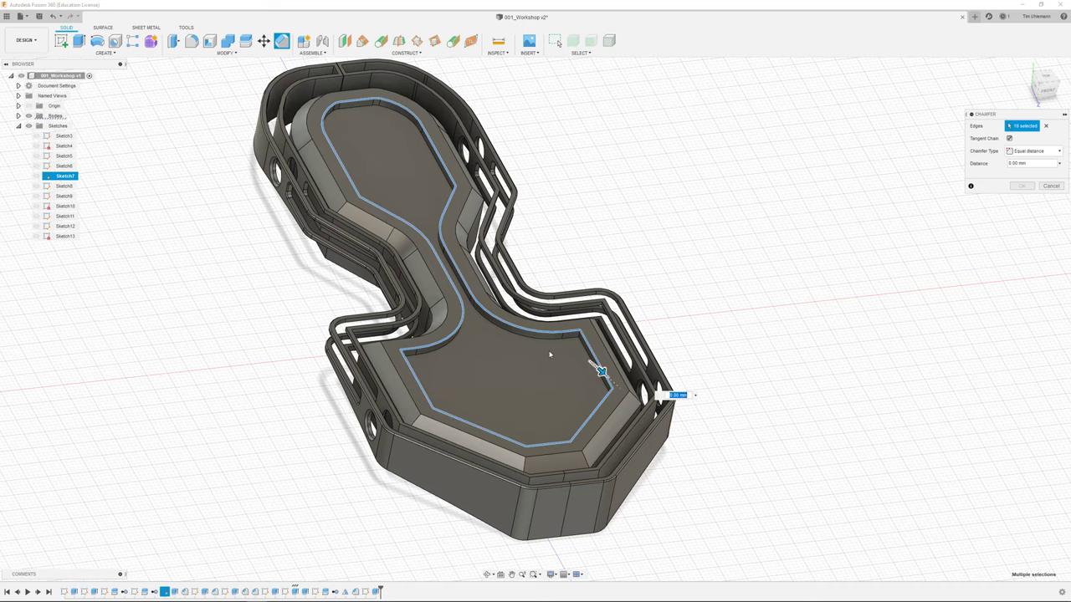
text(1)
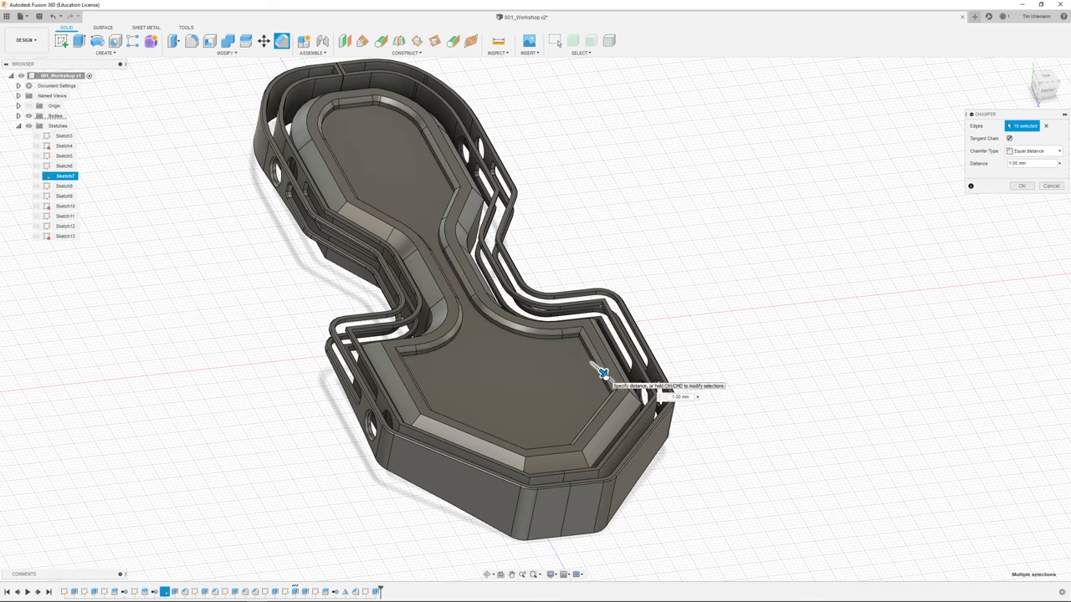
click(1021, 186)
Extrude the inner body's bottom face 15 mm downwards and join it to the body.
shift+middle_drag(694, 276, 502, 410)
click(405, 343)
key(e)
drag(412, 350, 425, 392)
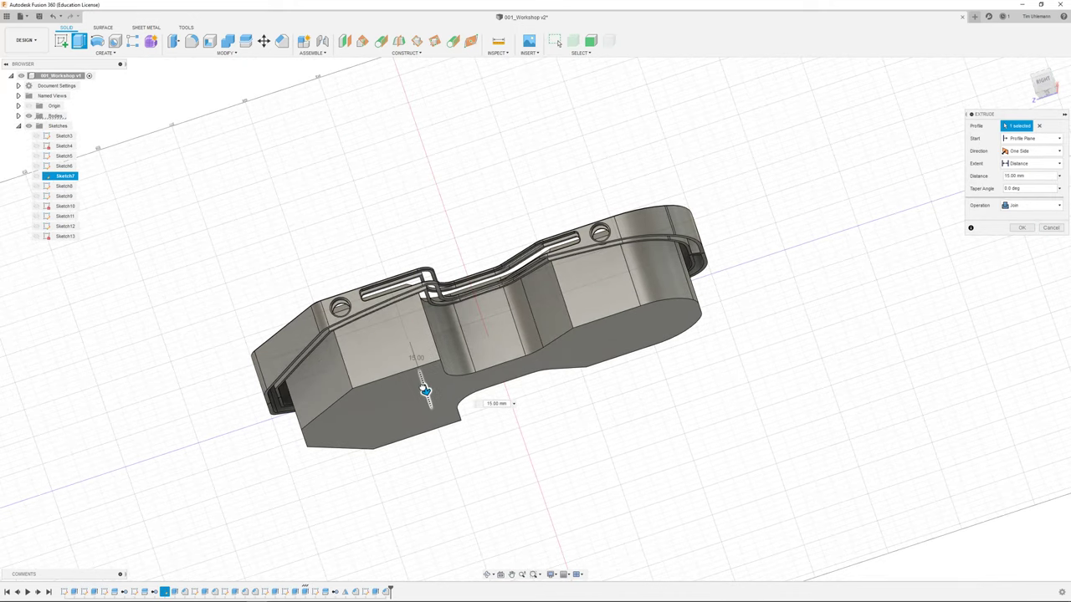
click(1021, 227)
Isolate the inner body and start a sketch on the flat side face of its narrow waist.
shift+middle_drag(903, 220, 661, 141)
right_click(636, 312)
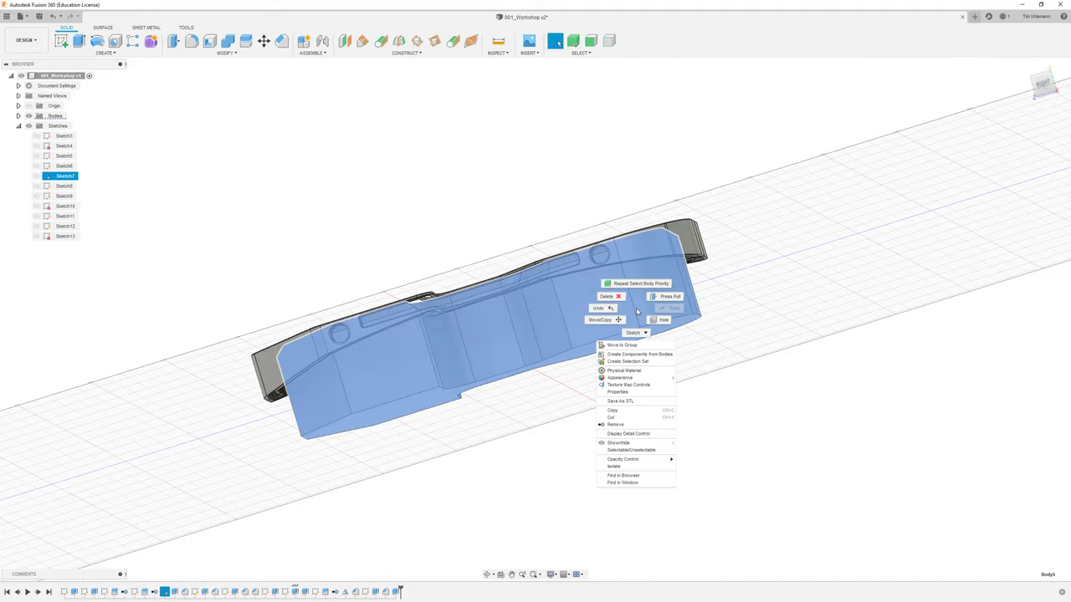
click(623, 466)
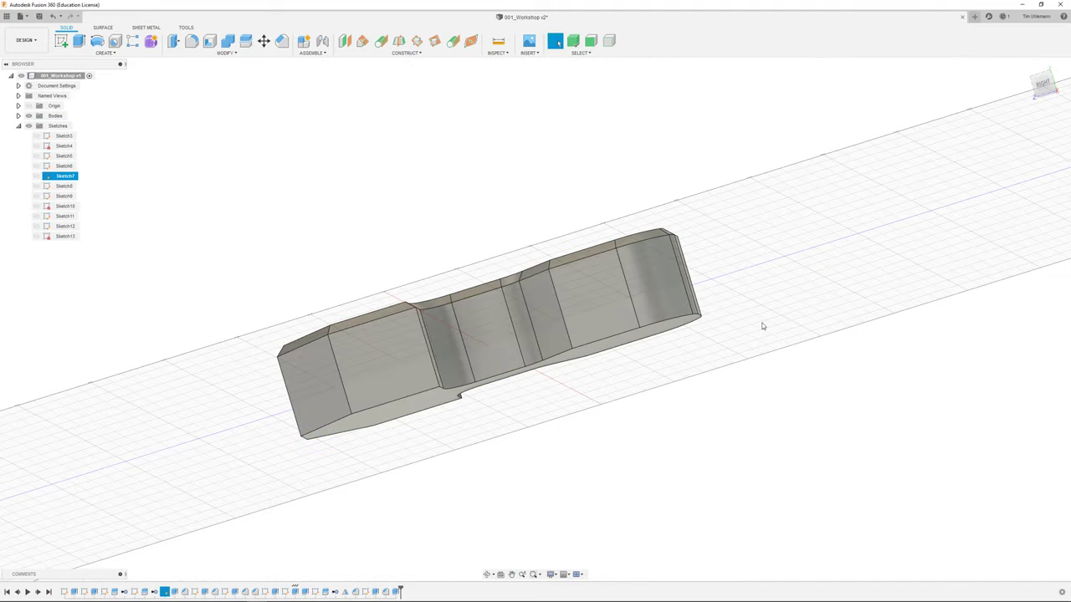
click(1043, 87)
scroll(535, 229, up, 2)
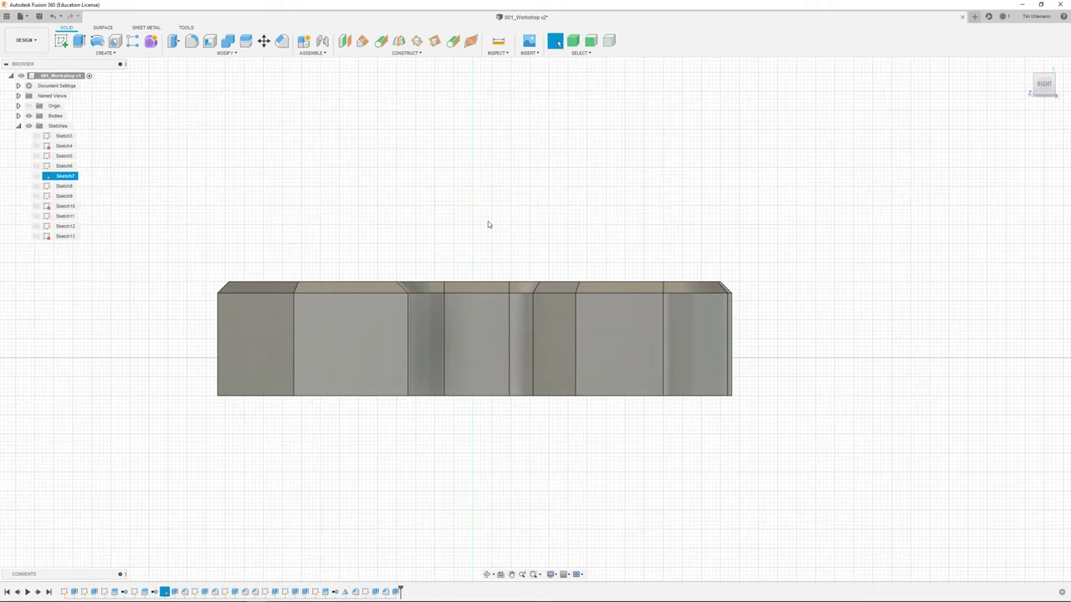
click(61, 41)
click(444, 334)
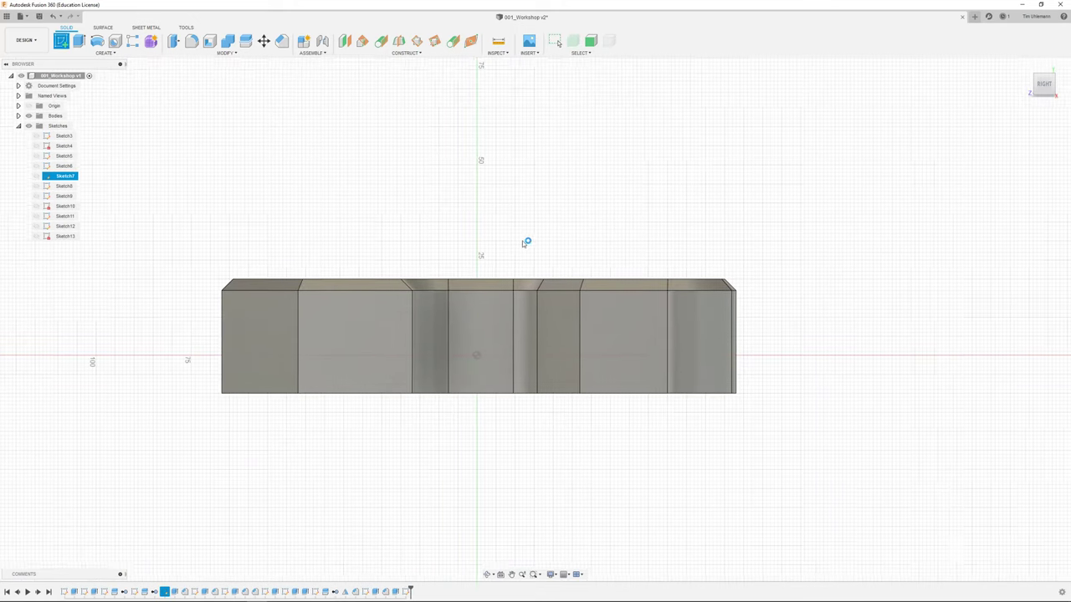
Show the hidden frame body next to the inner body for comparison and hide it again.
click(19, 116)
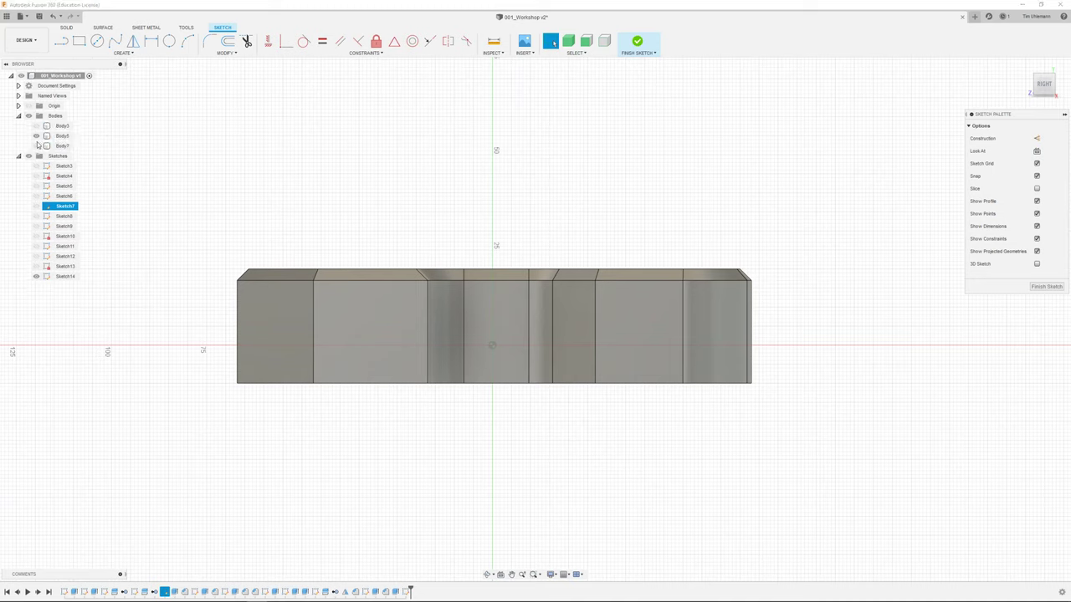
click(36, 146)
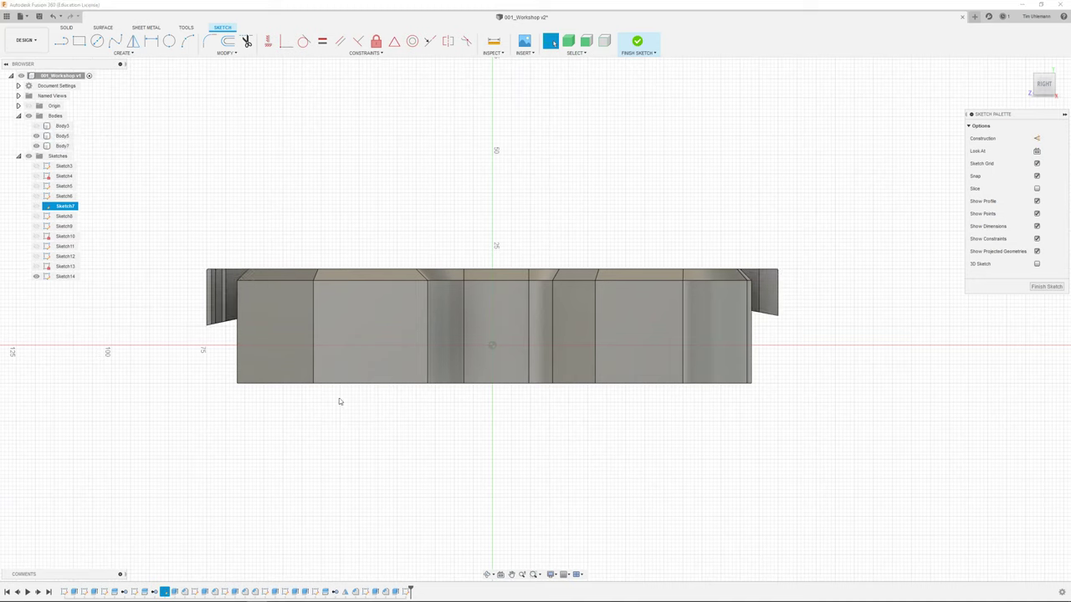
click(36, 146)
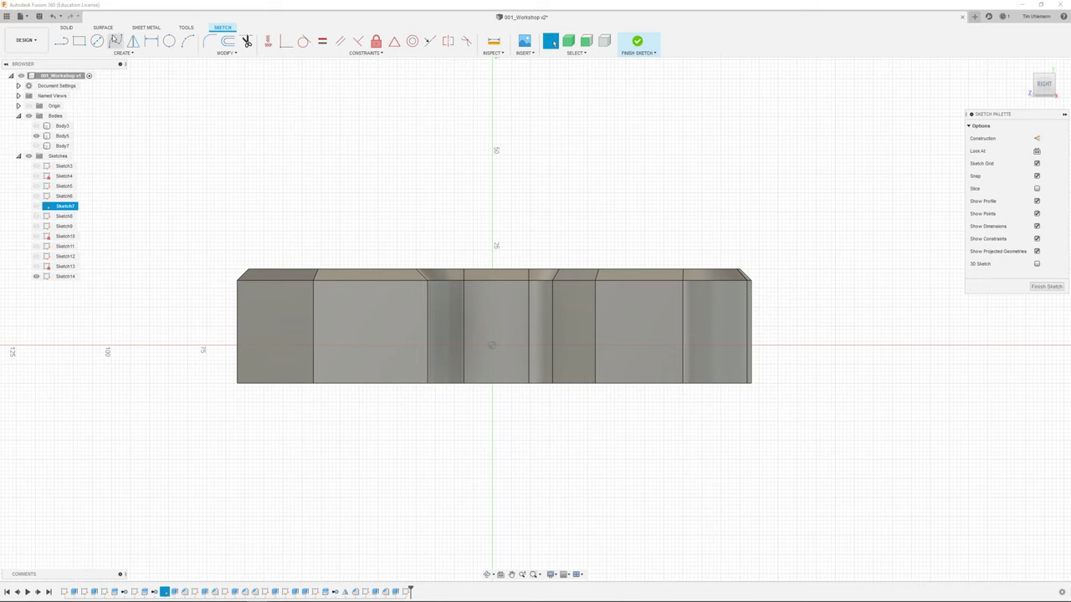
Sketch two slanted lines cutting diagonally across the lower corners at both ends of the inner body and finish the sketch.
click(65, 42)
click(226, 319)
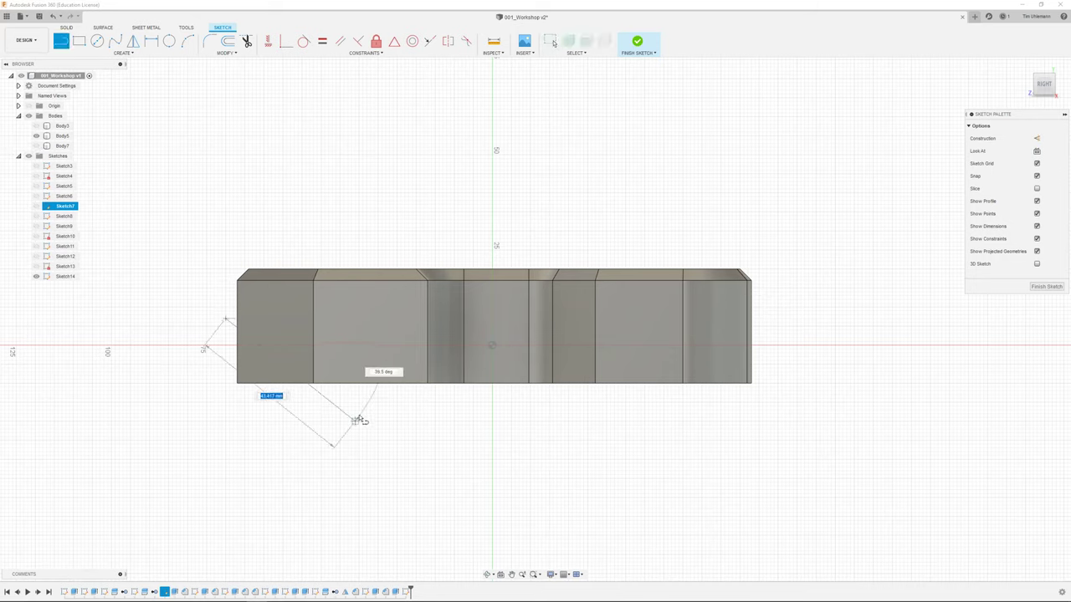
click(317, 436)
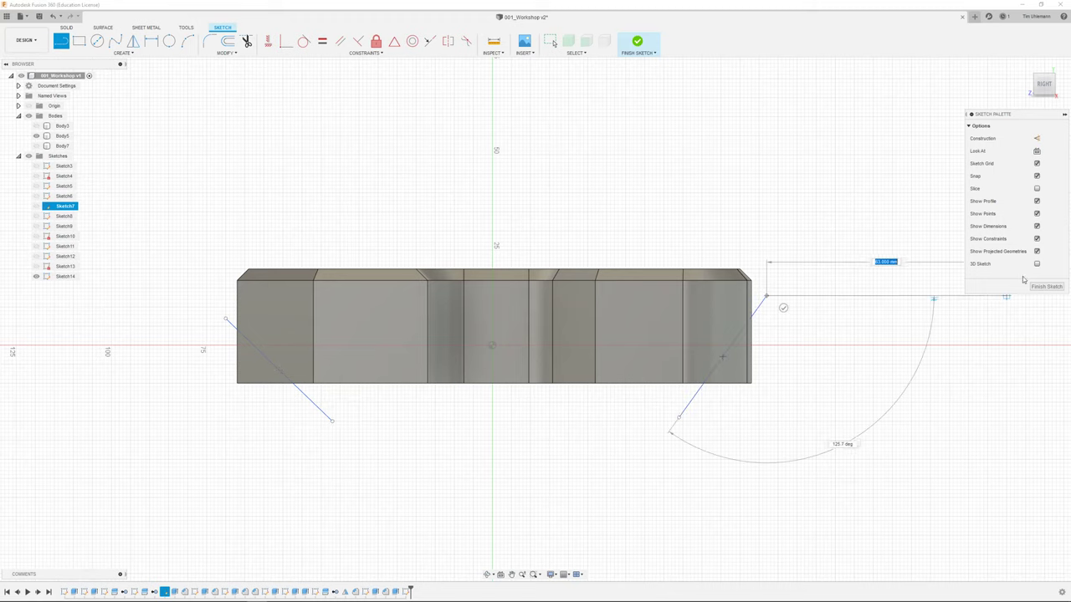
click(766, 295)
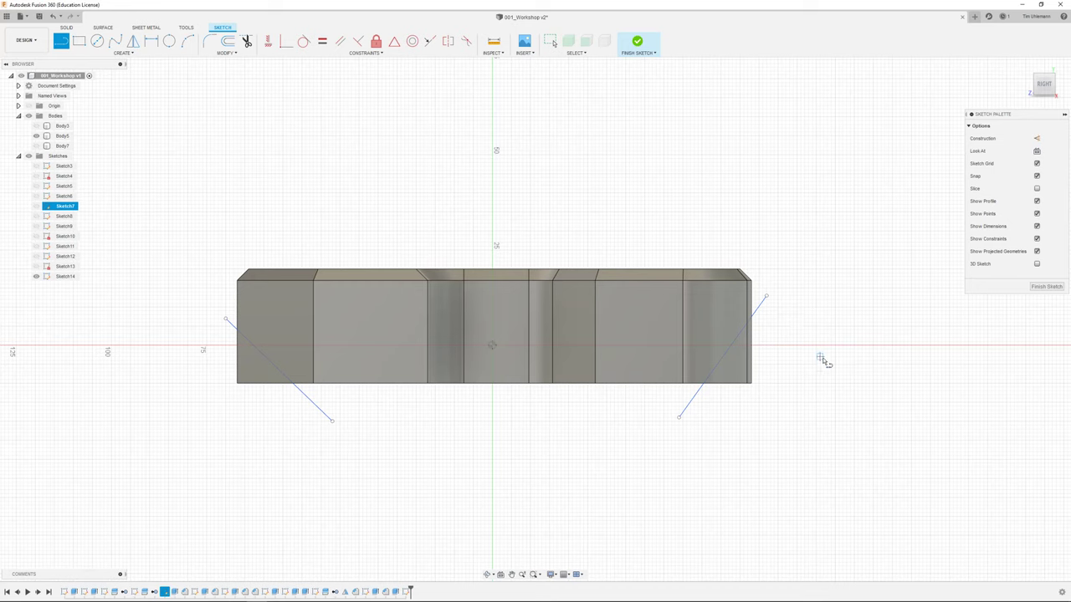
click(1046, 286)
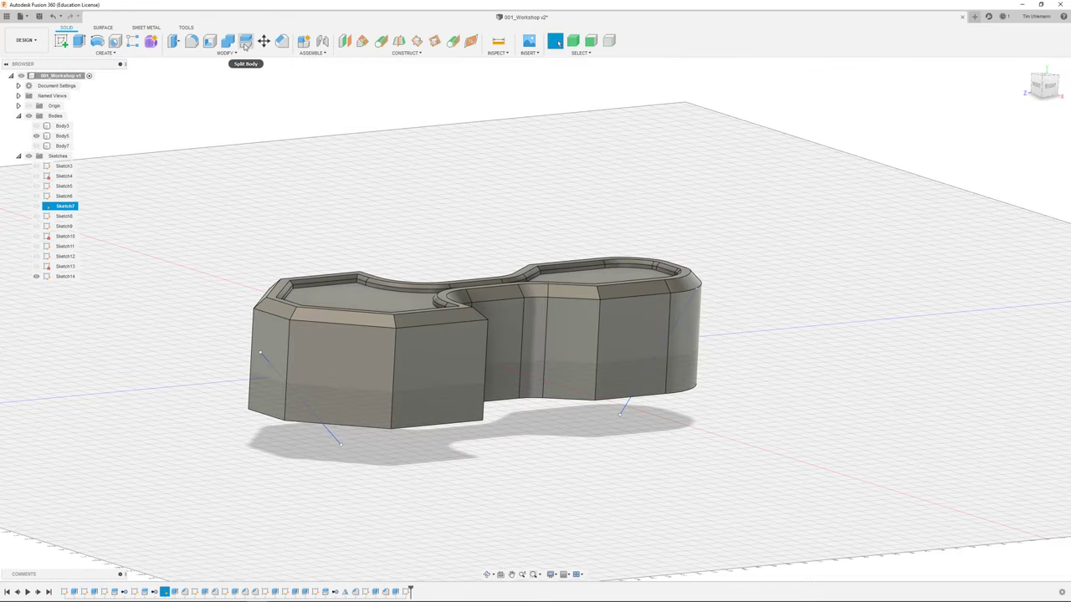
Split the inner body with the two slanted sketch lines as splitting tools.
click(245, 40)
click(318, 413)
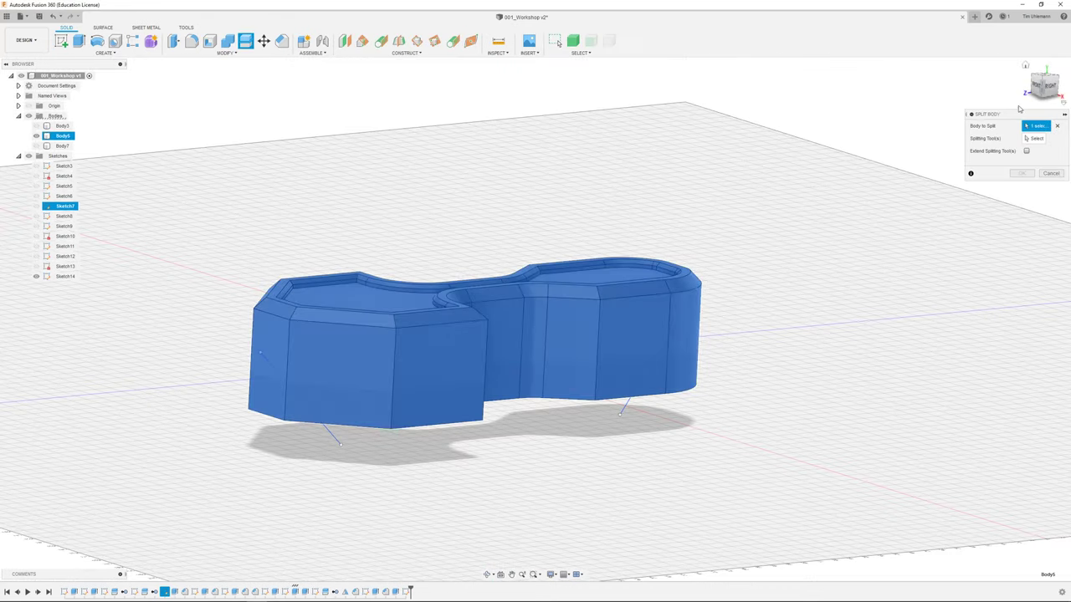
click(1031, 140)
click(621, 411)
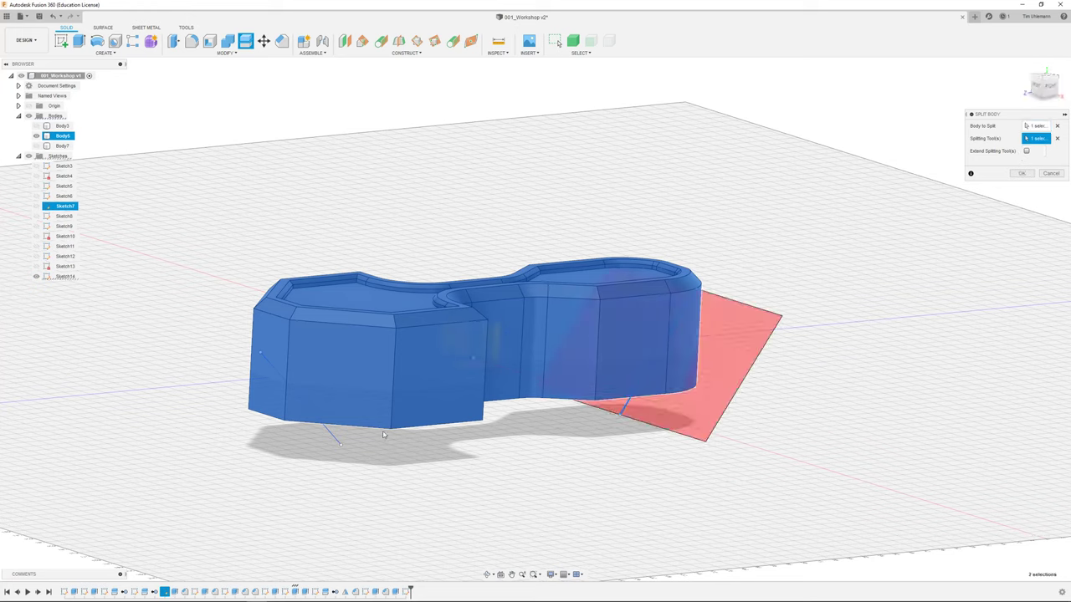
click(332, 437)
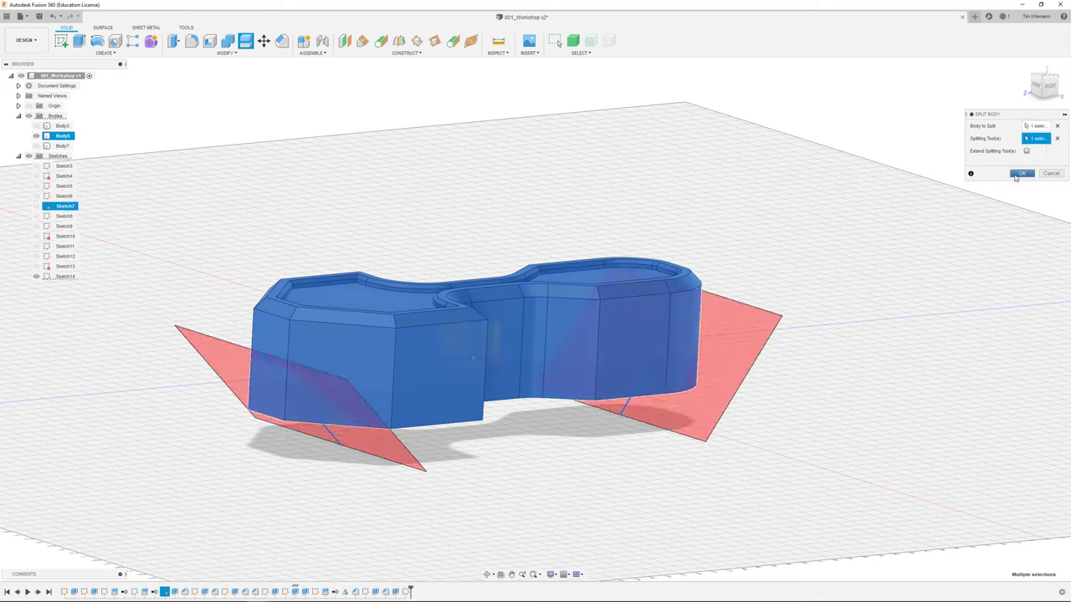
click(1019, 174)
Remove the two split-off wedge bodies at the lower ends of the inner body.
click(573, 41)
click(294, 381)
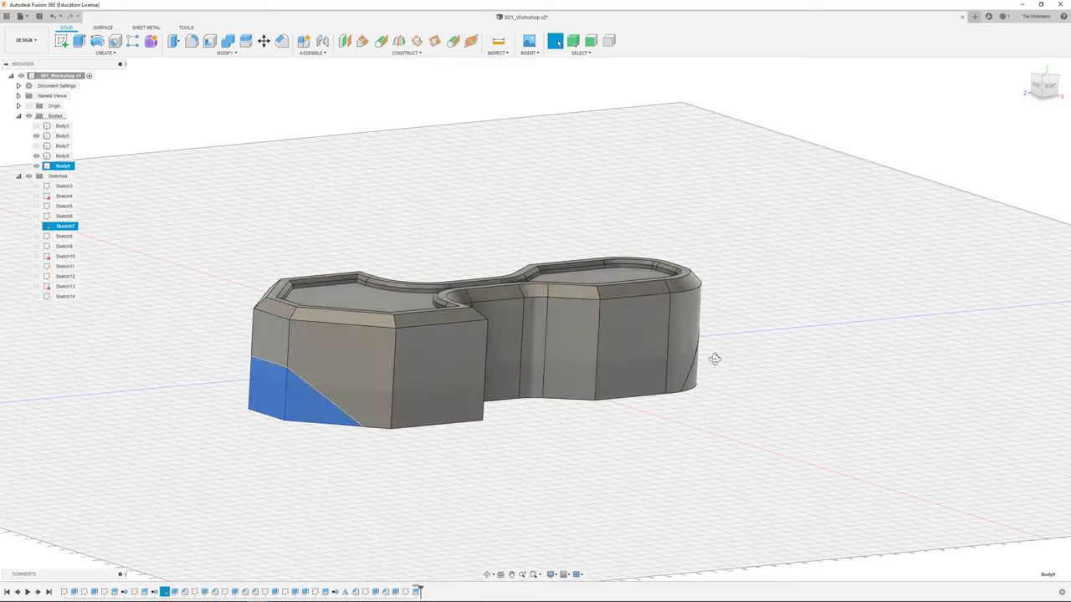
shift+middle_drag(715, 359, 678, 326)
ctrl+click(700, 344)
right_click(701, 346)
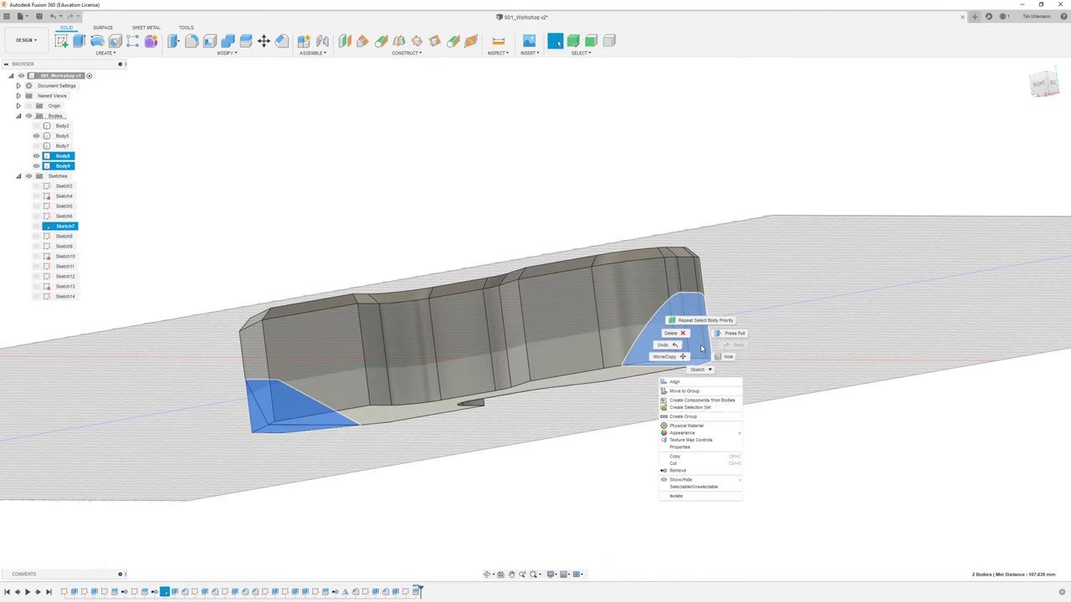
click(679, 471)
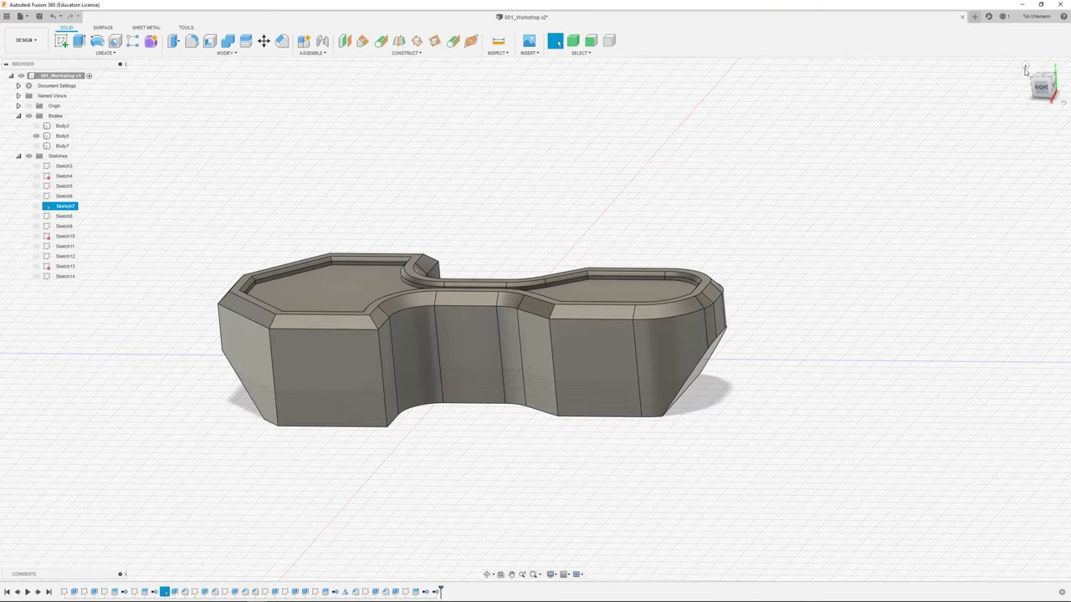
End the isolation of the inner body to show the frame bodies again.
click(1025, 70)
right_click(577, 264)
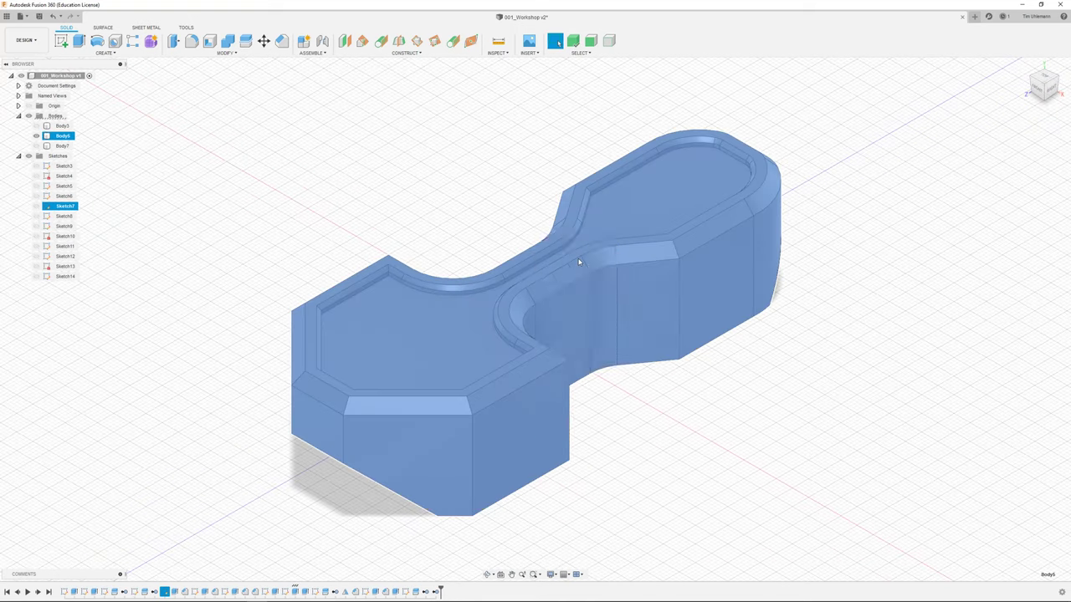
click(583, 418)
click(855, 351)
Chamfer all edges around the inner body's bottom face with an equal distance of 5 mm.
shift+middle_drag(853, 351, 779, 254)
shift+middle_drag(320, 282, 314, 293)
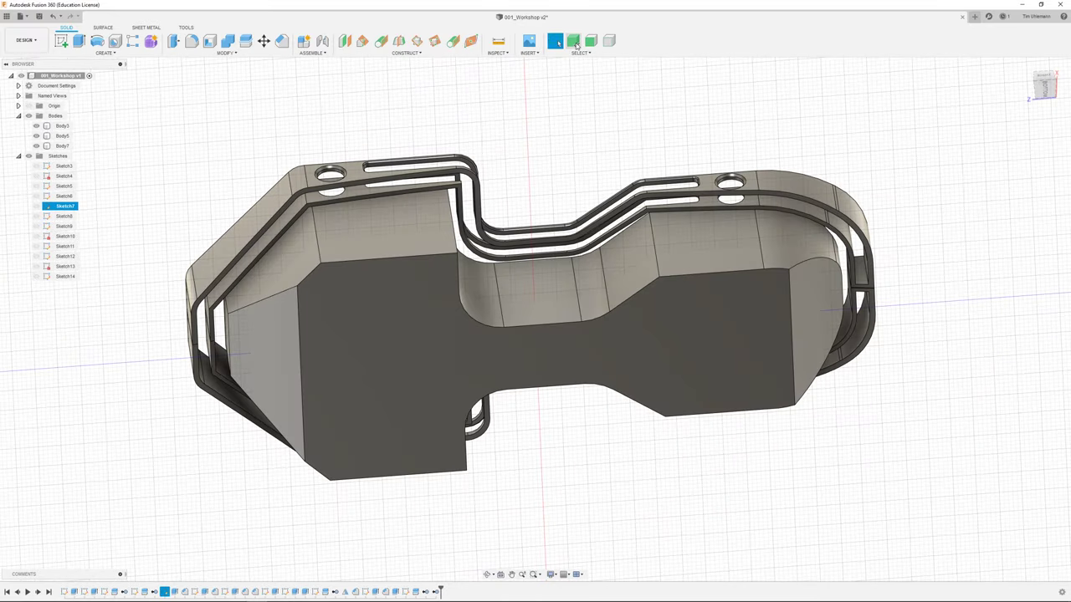
shift+middle_drag(589, 284, 570, 343)
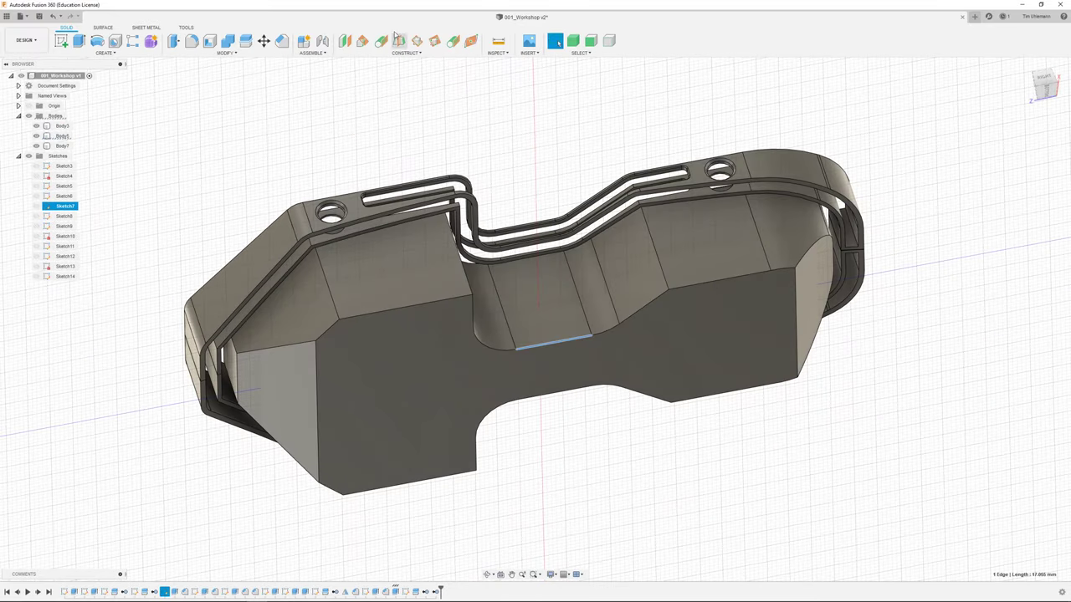
click(282, 40)
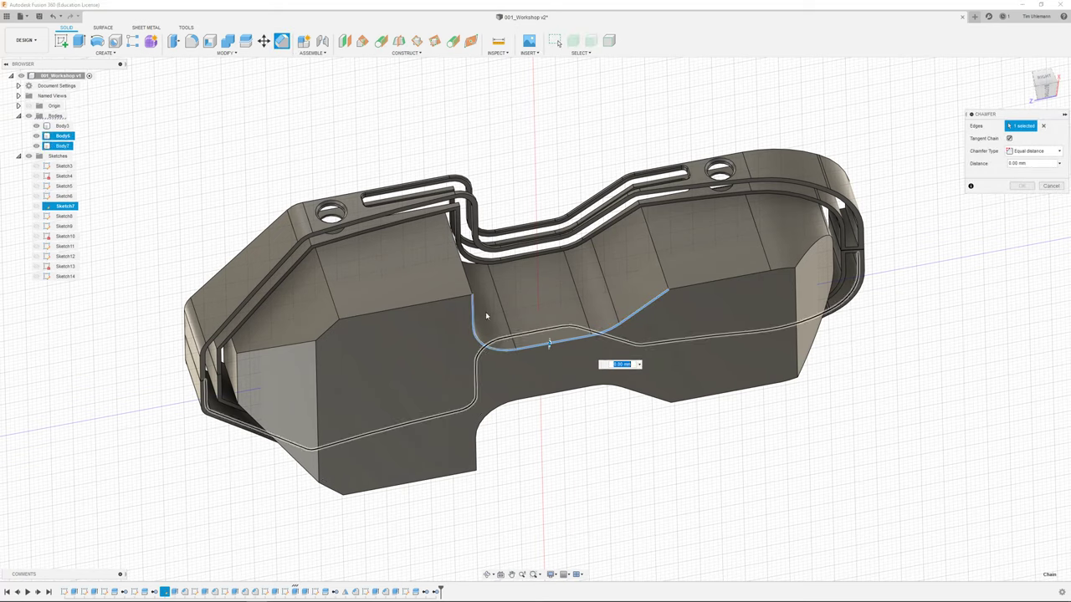
click(401, 311)
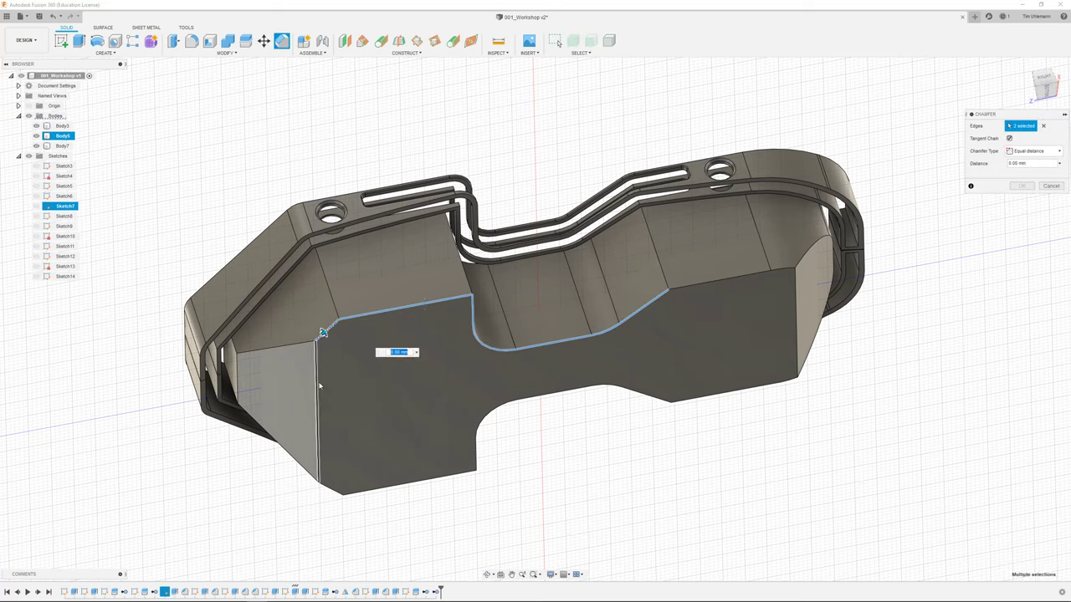
click(320, 470)
click(645, 390)
click(717, 399)
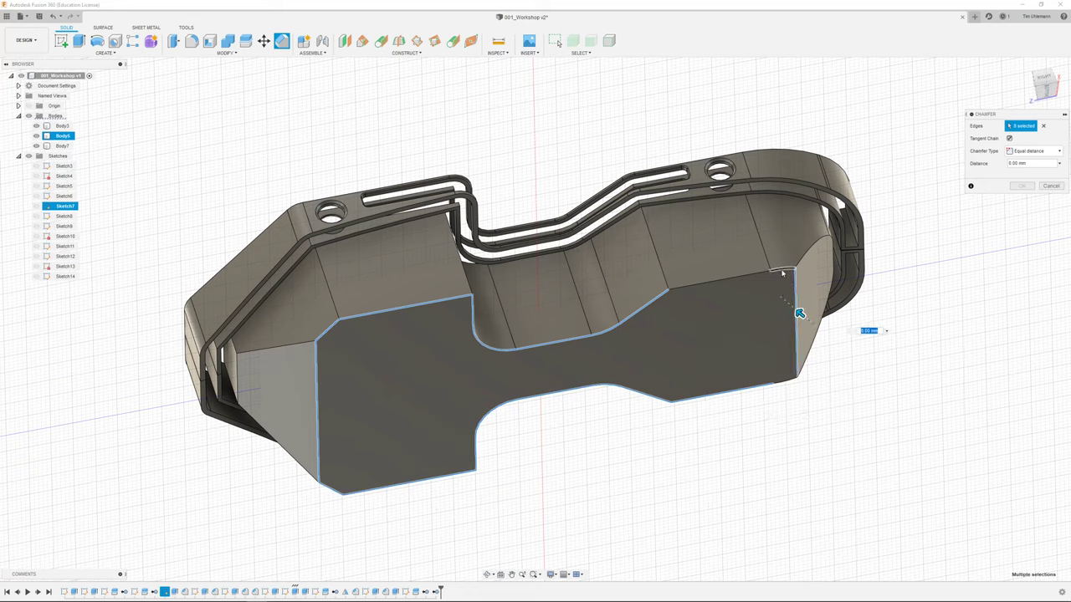
click(747, 276)
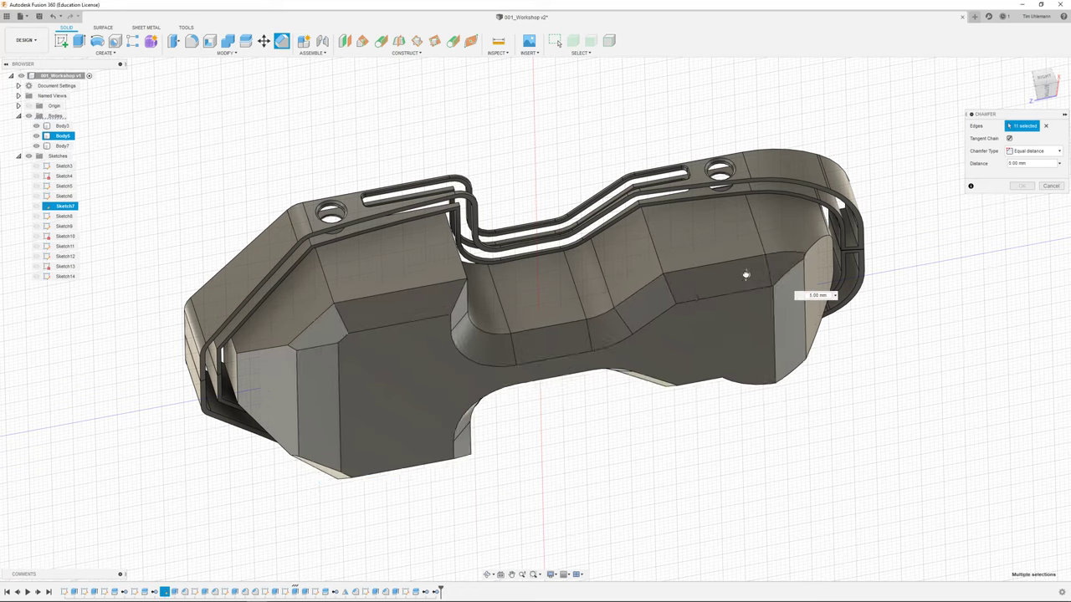
drag(747, 276, 745, 275)
mouse_move(744, 274)
shift+middle_down()
mouse_move(734, 327)
mouse_move(739, 270)
mouse_move(739, 300)
shift+middle_up()
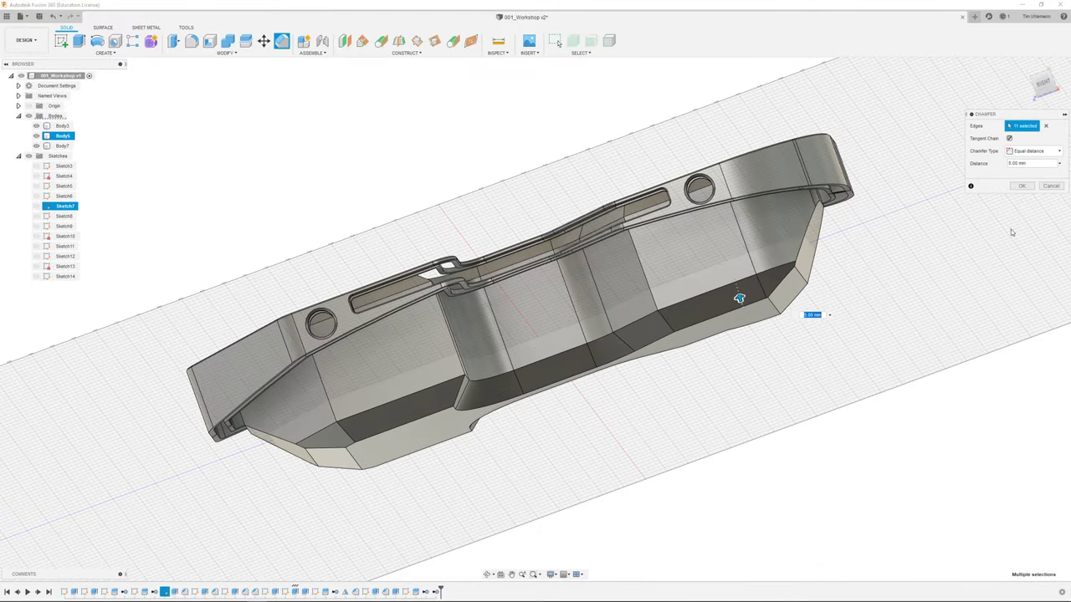
click(1023, 186)
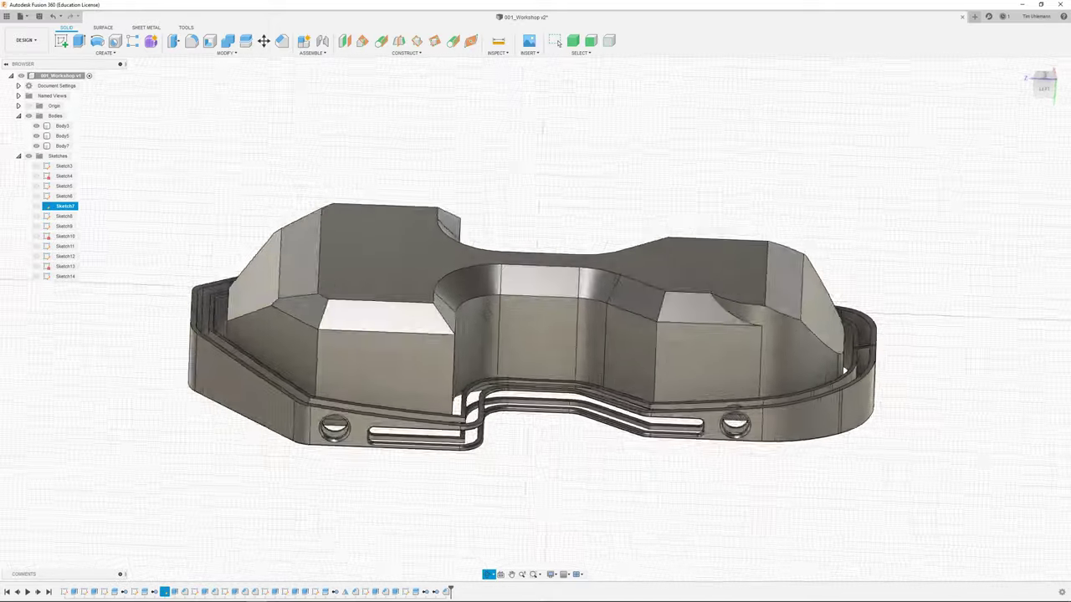
shift+middle_drag(481, 326, 669, 339)
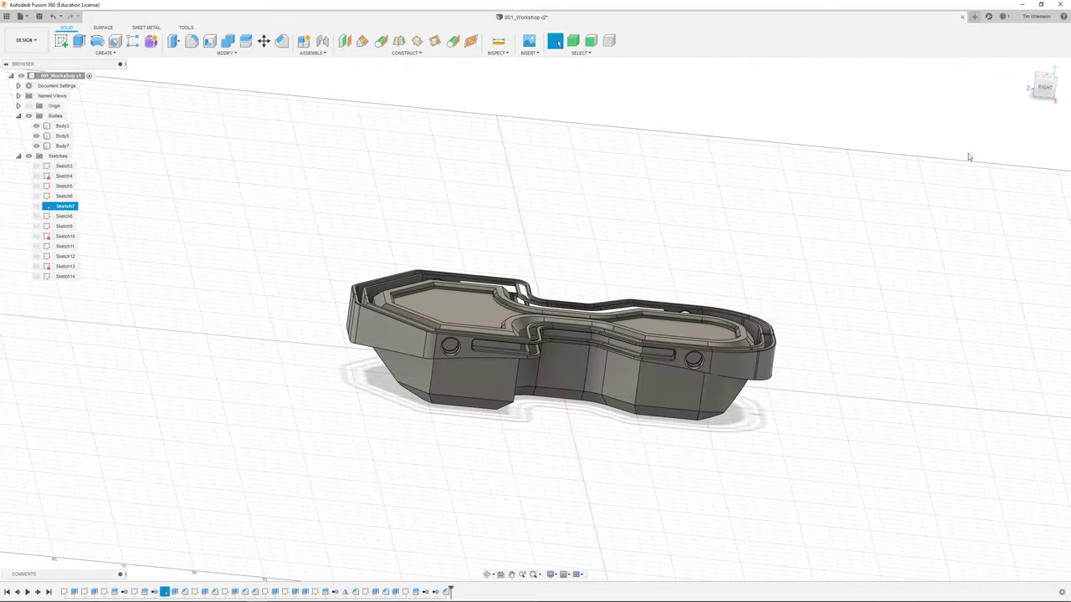
shift+middle_drag(1019, 60, 574, 424)
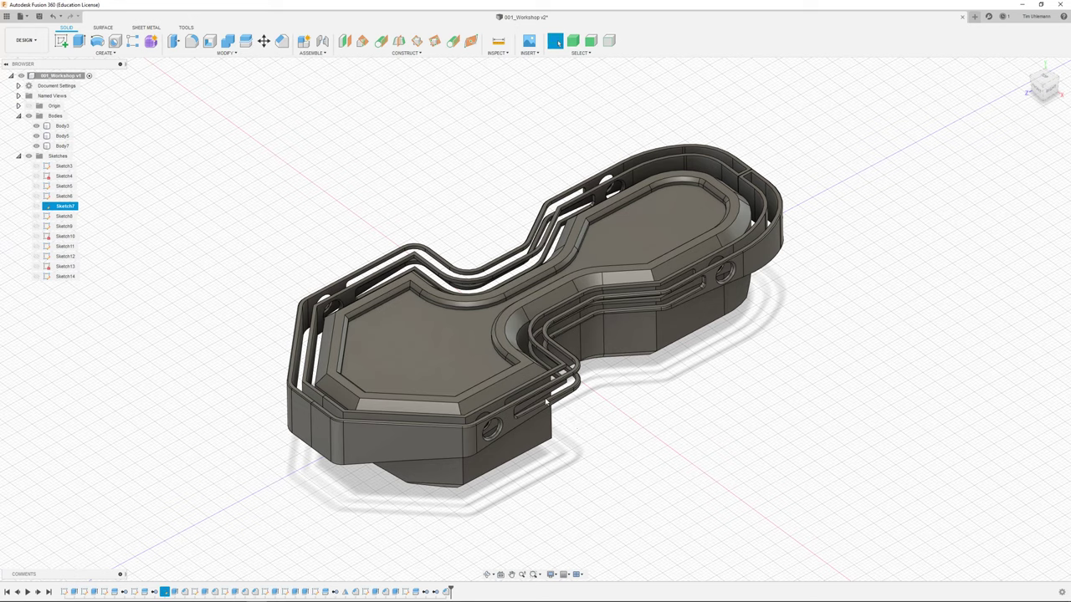
key(m)
click(456, 325)
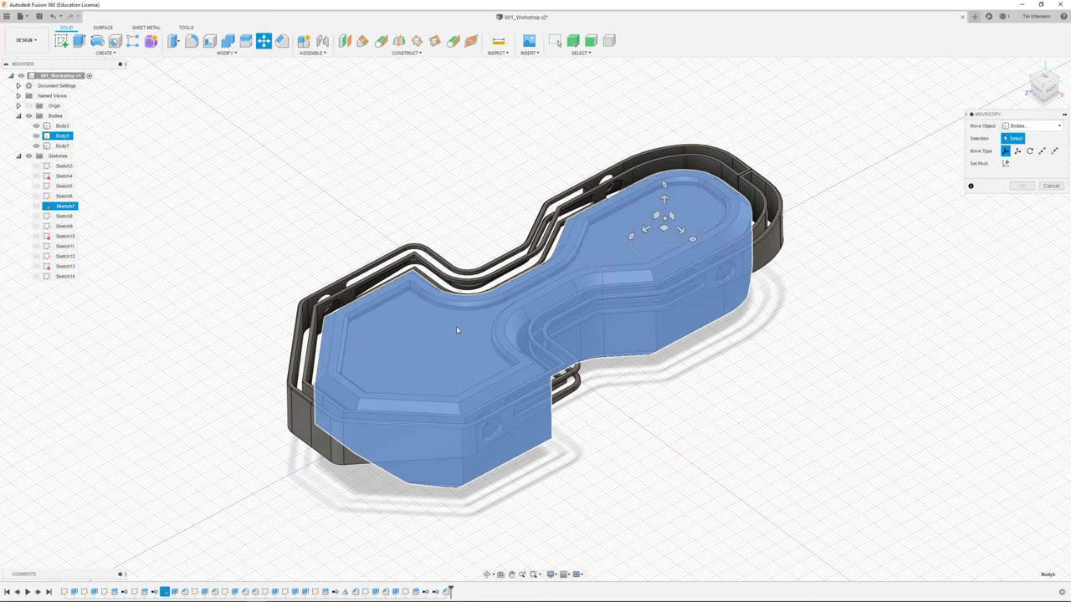
right_click(456, 326)
click(447, 372)
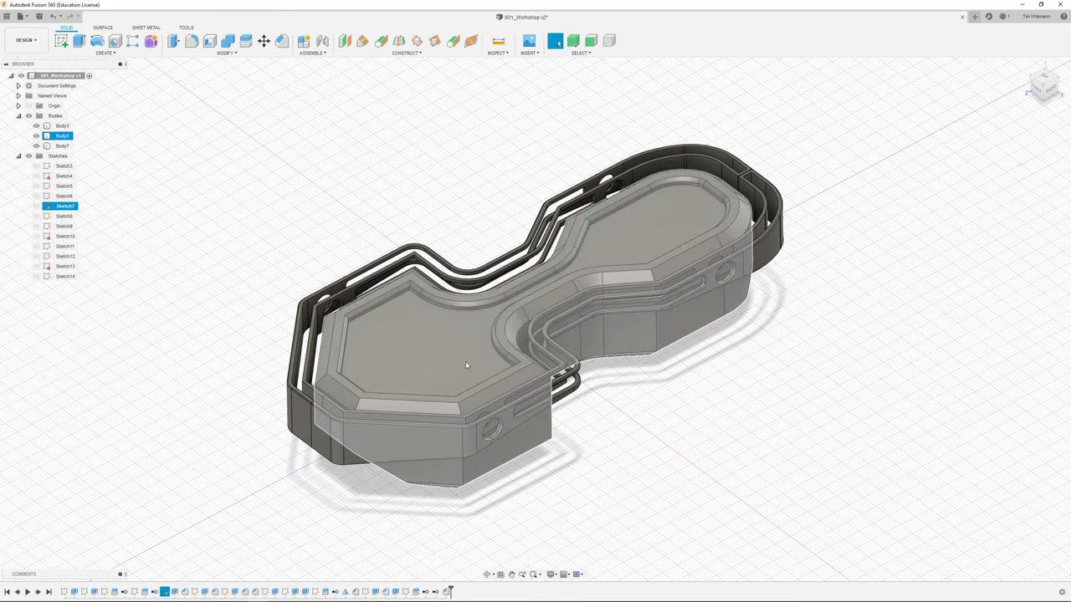
right_click(464, 362)
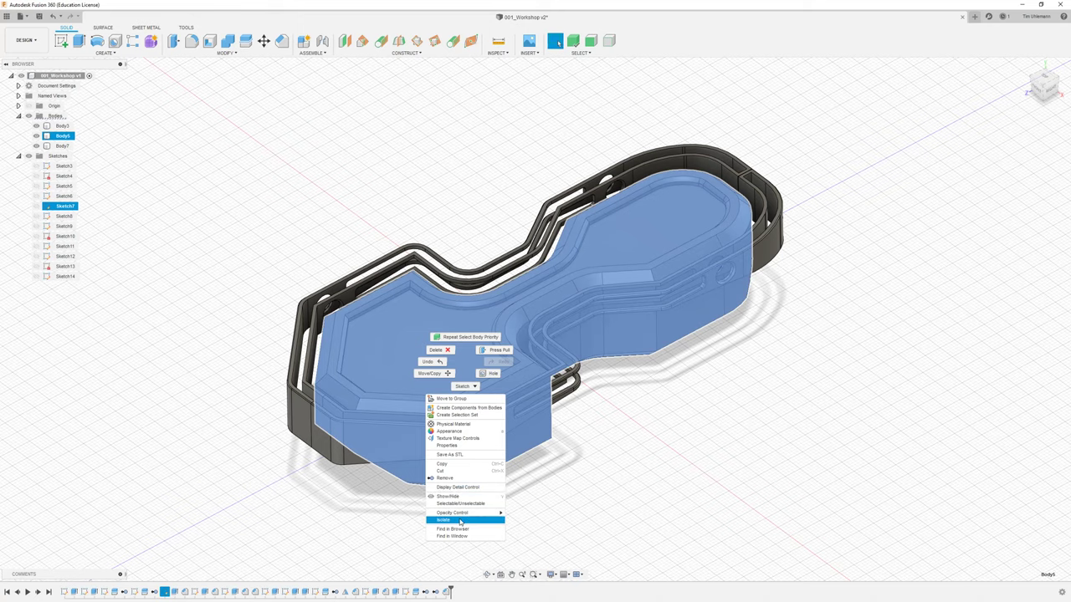
click(154, 252)
Hide the inner body to inspect the frame bodies on their own, and show it again.
click(37, 137)
mouse_move(474, 170)
shift+middle_down()
mouse_move(466, 148)
mouse_move(468, 179)
shift+middle_up()
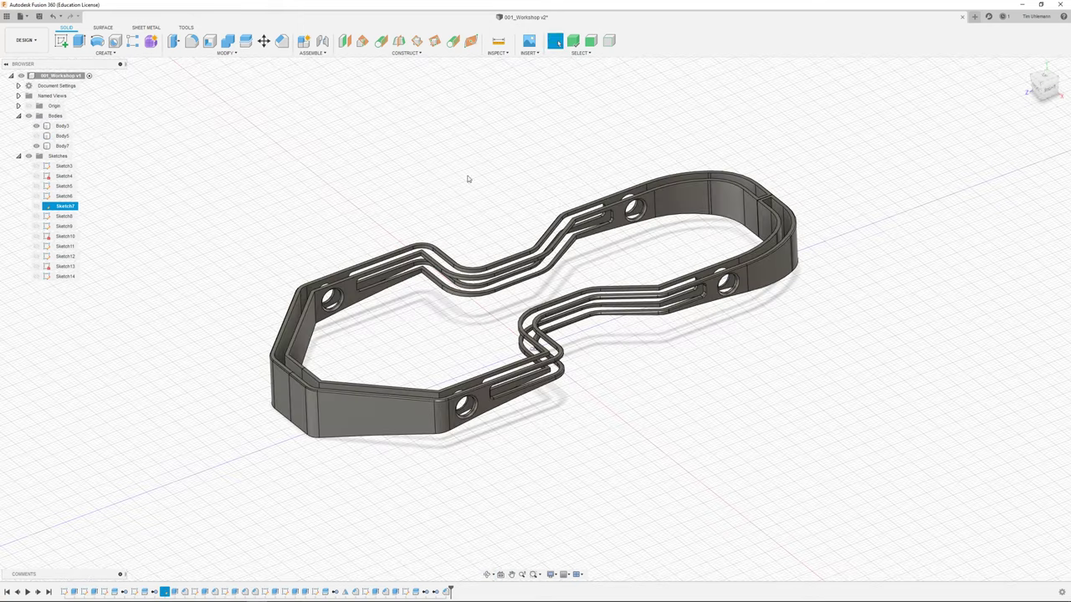
click(36, 136)
click(36, 135)
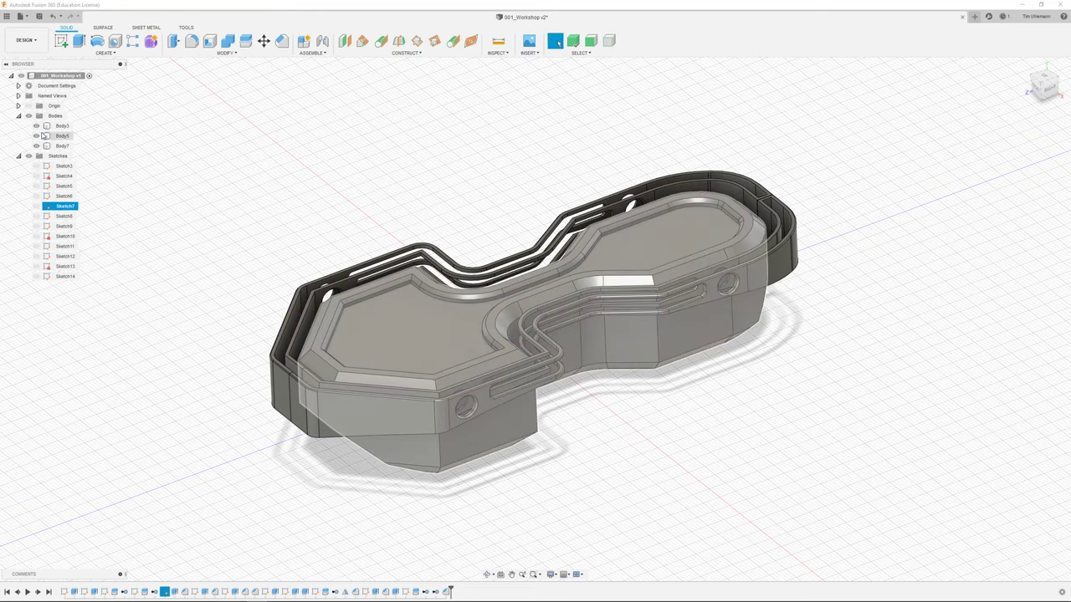
shift+middle_drag(415, 235, 467, 258)
scroll(468, 261, up, 2)
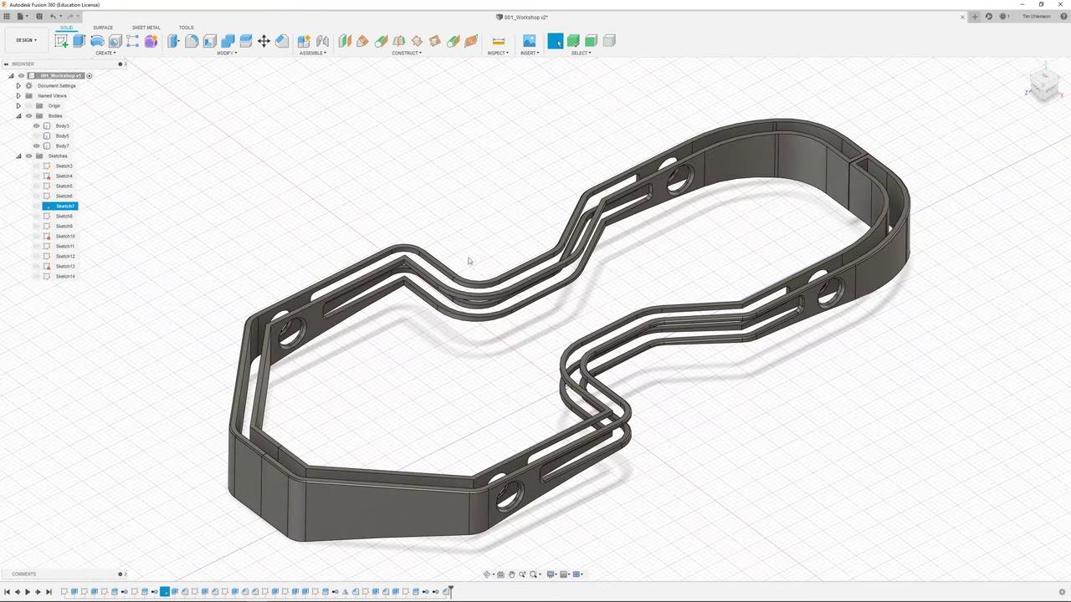
click(36, 136)
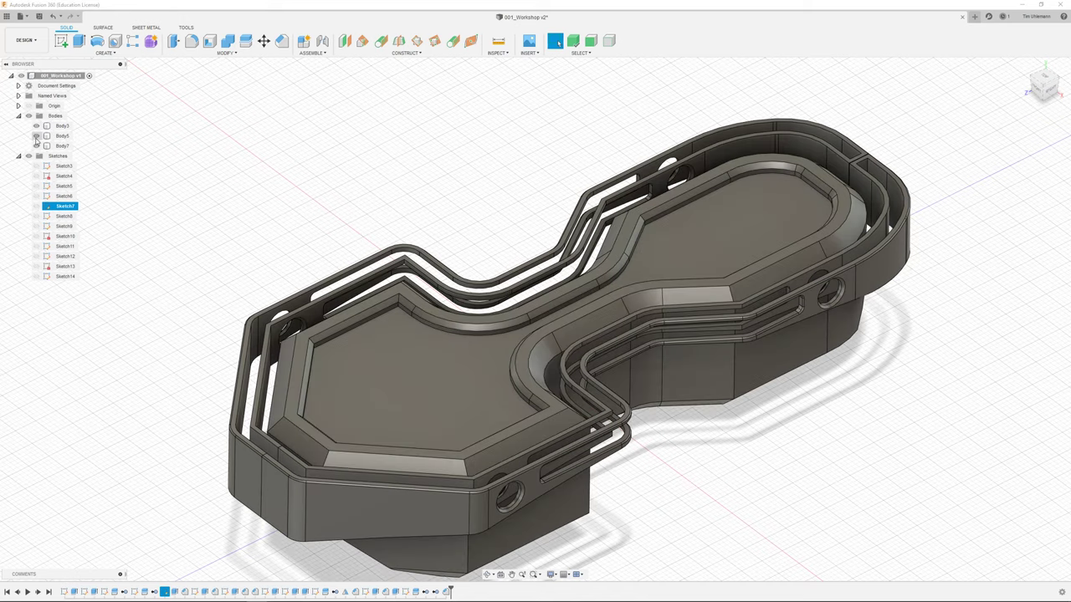
Delete the inner body so that only the two mirrored frame halves are left.
click(465, 374)
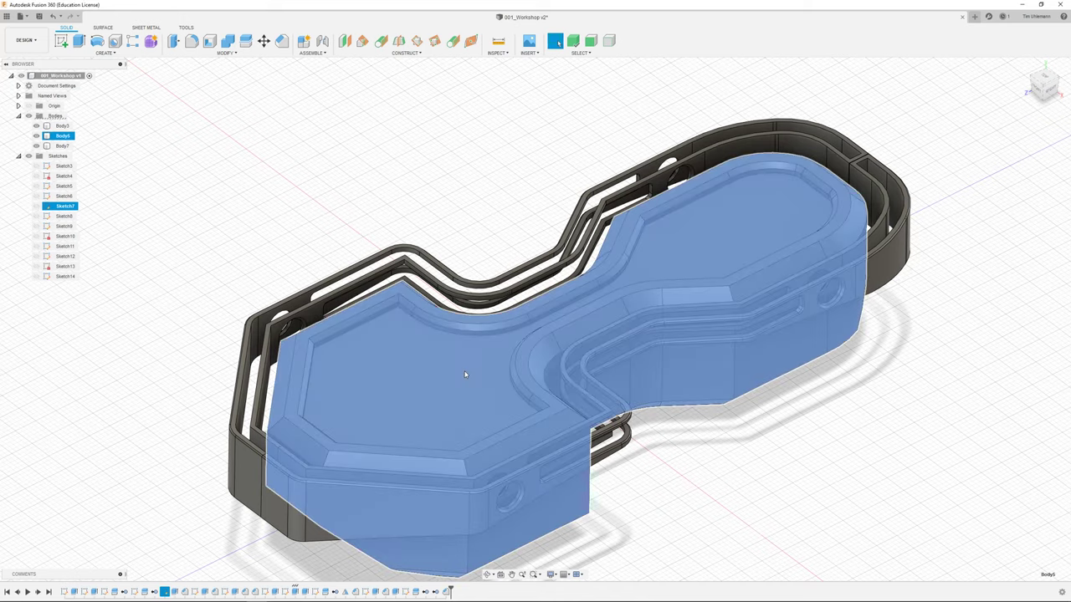
key(Delete)
click(506, 320)
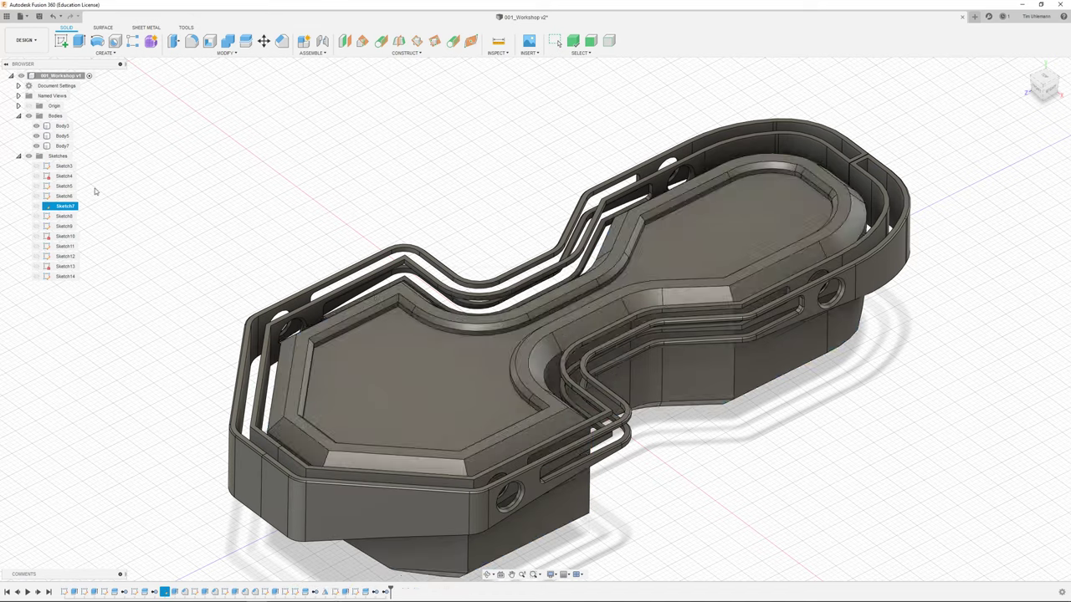
click(55, 146)
key(Delete)
click(517, 320)
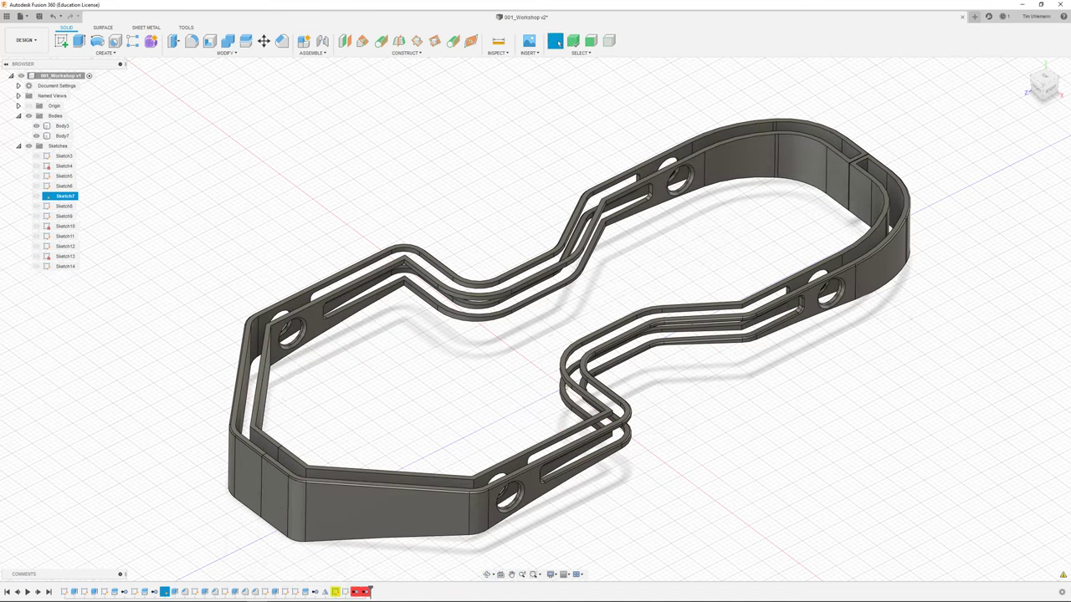
Hide and show each of the two frame halves in turn to check the remaining bodies.
click(36, 127)
click(36, 127)
click(36, 136)
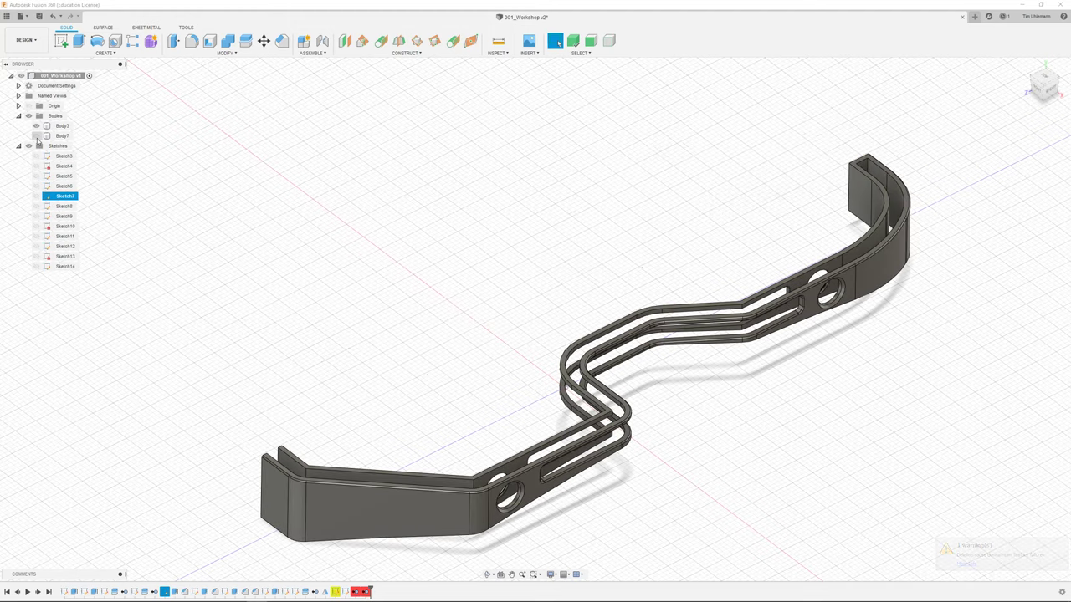
click(36, 135)
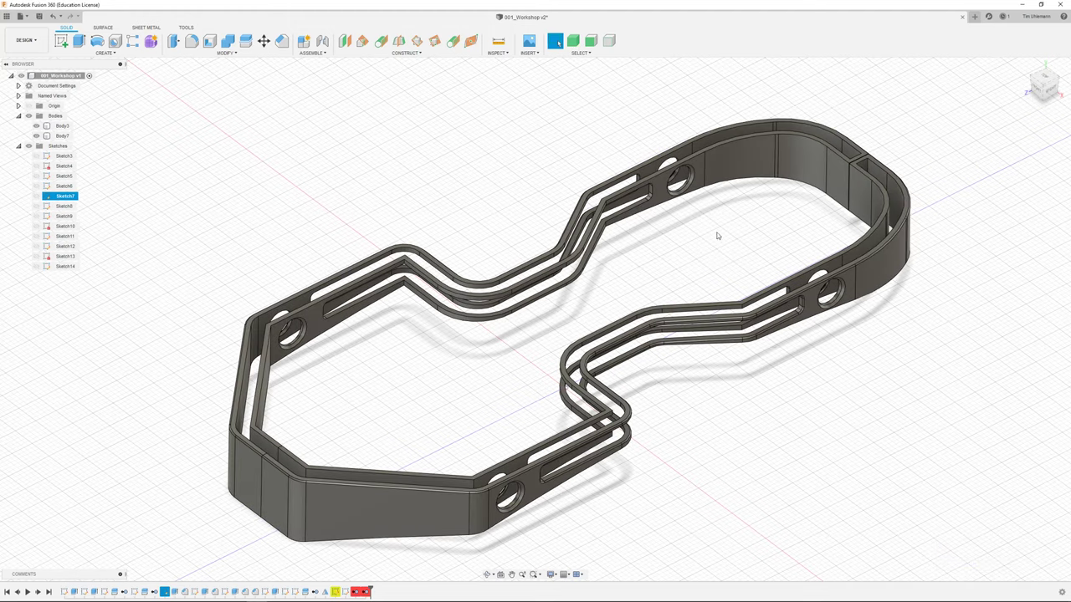
click(1050, 80)
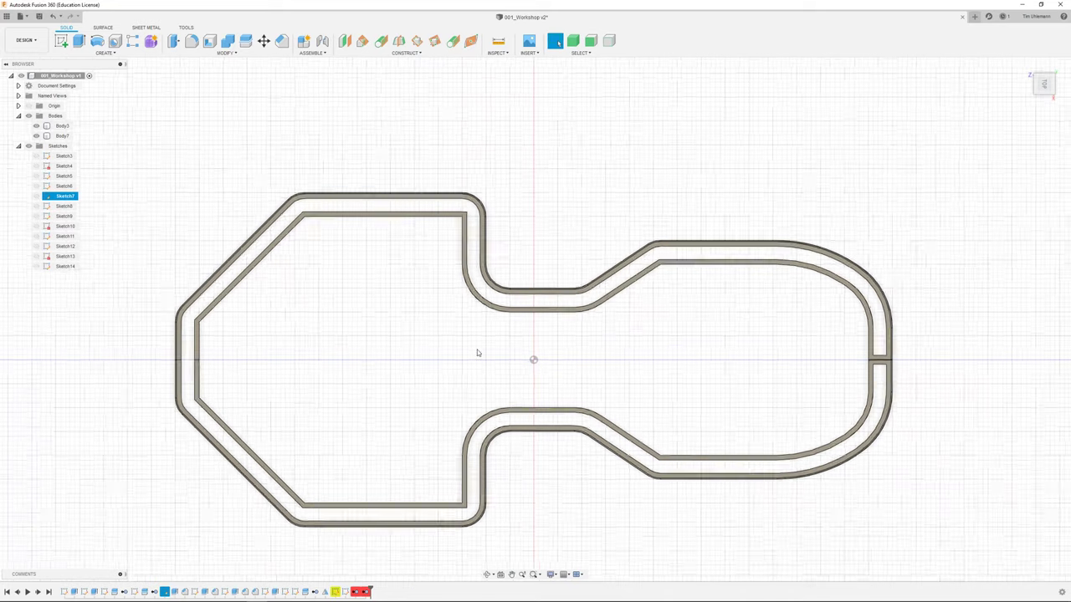
scroll(476, 352, down, 1)
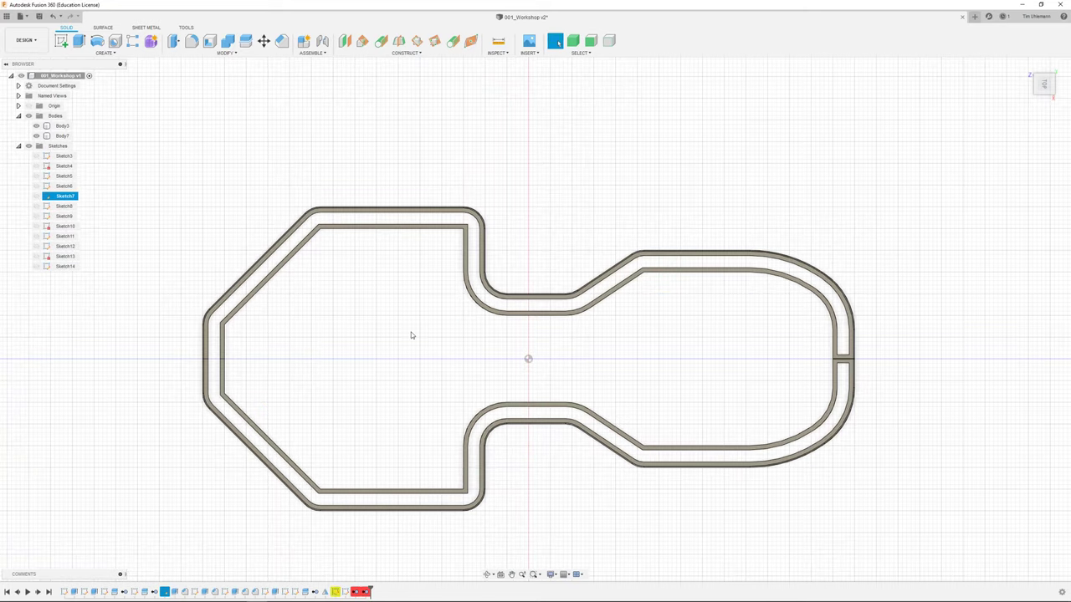
middle_drag(512, 341, 481, 344)
key(c)
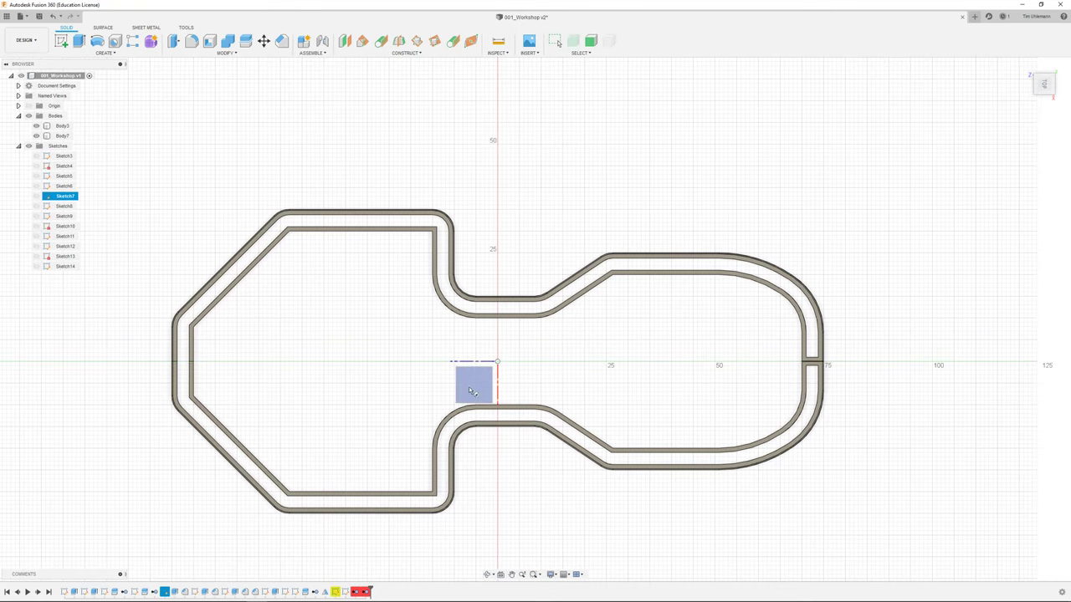
click(476, 382)
key(Escape)
mouse_move(516, 328)
shift+middle_down()
mouse_move(725, 282)
mouse_move(671, 297)
shift+middle_up()
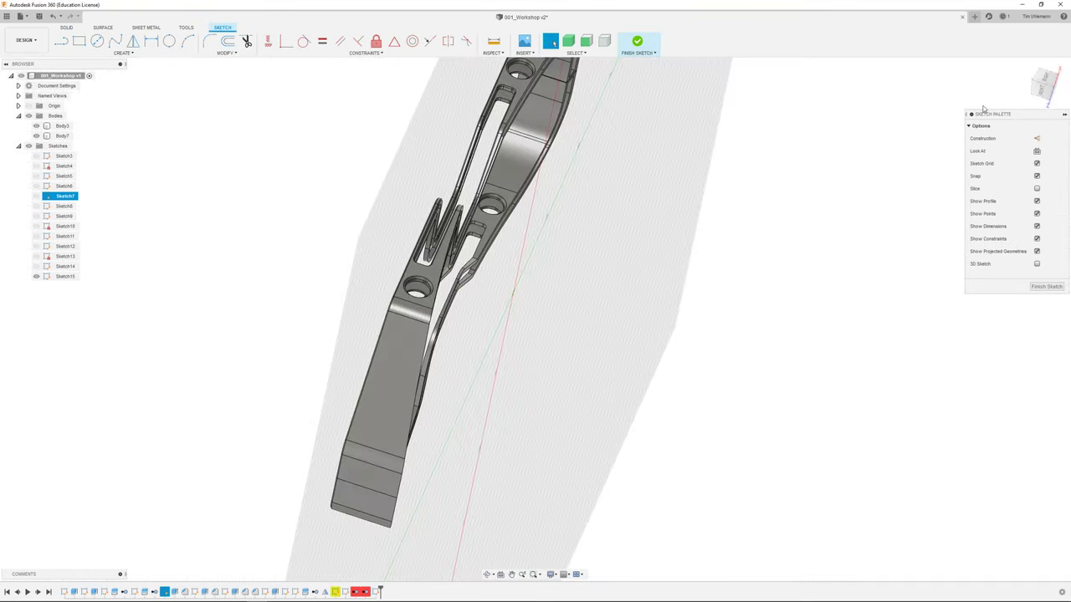
click(1049, 287)
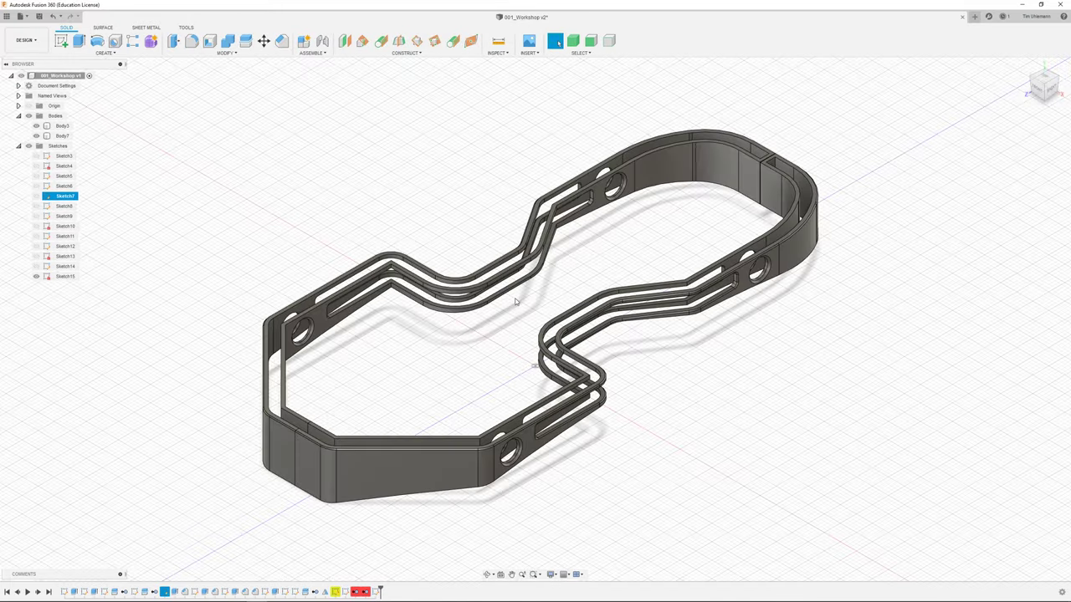
Sketch a circle on the vertical centre line of the flat outer face at the frame's angular end.
shift+middle_drag(516, 302, 426, 343)
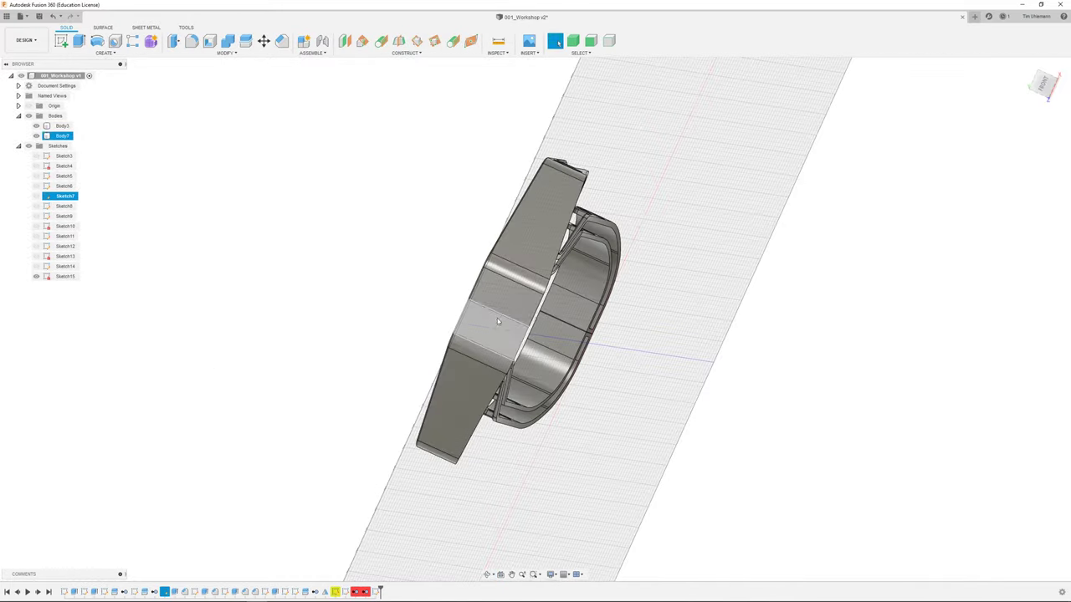
shift+middle_drag(498, 321, 609, 309)
click(689, 257)
ctrl+click(693, 290)
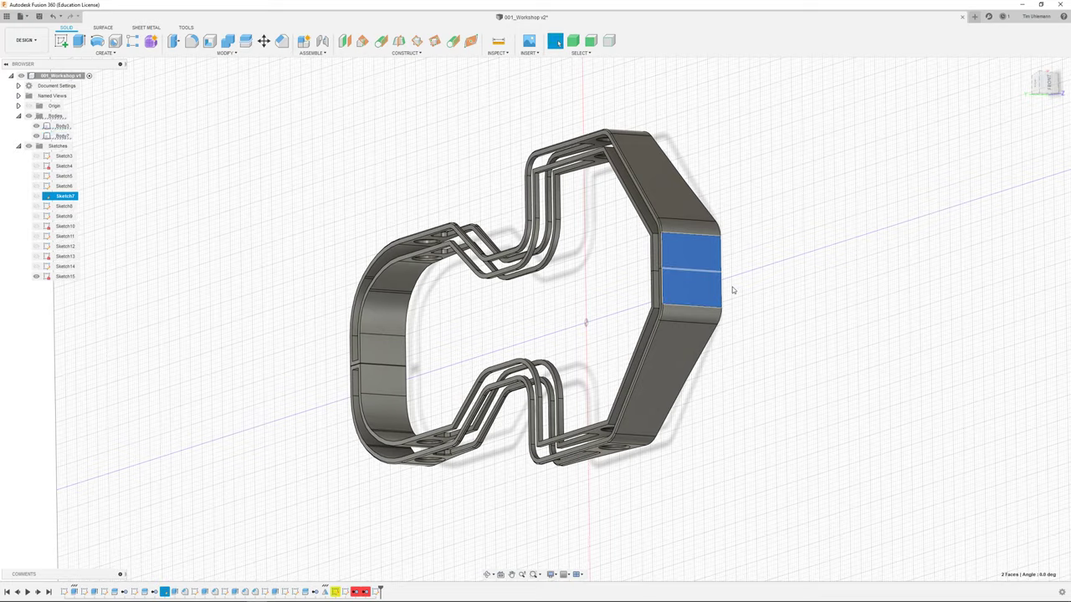
key(c)
scroll(564, 311, up, 5)
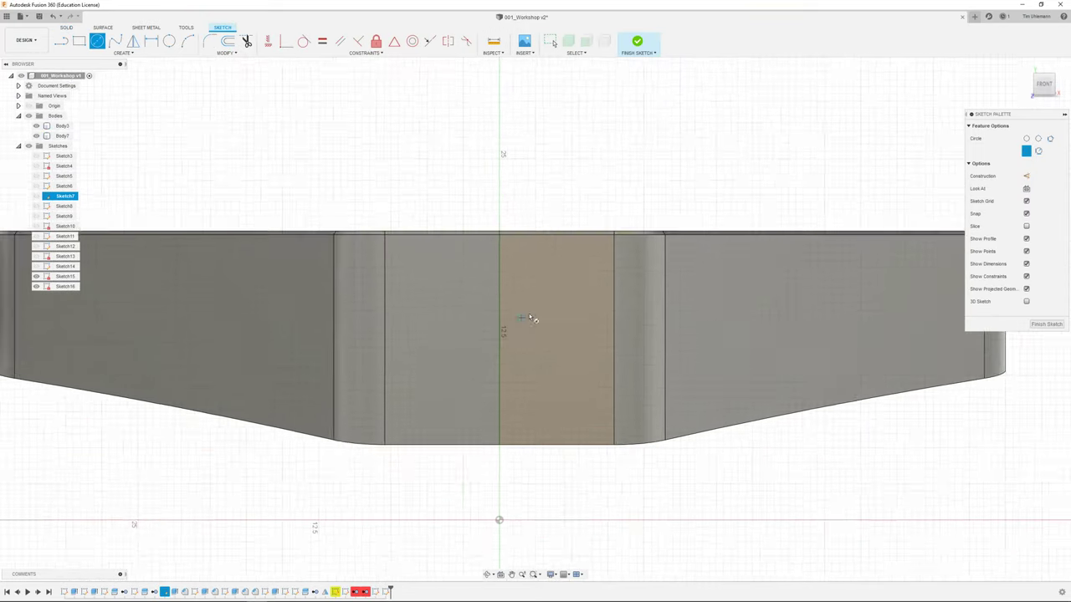
scroll(532, 318, down, 4)
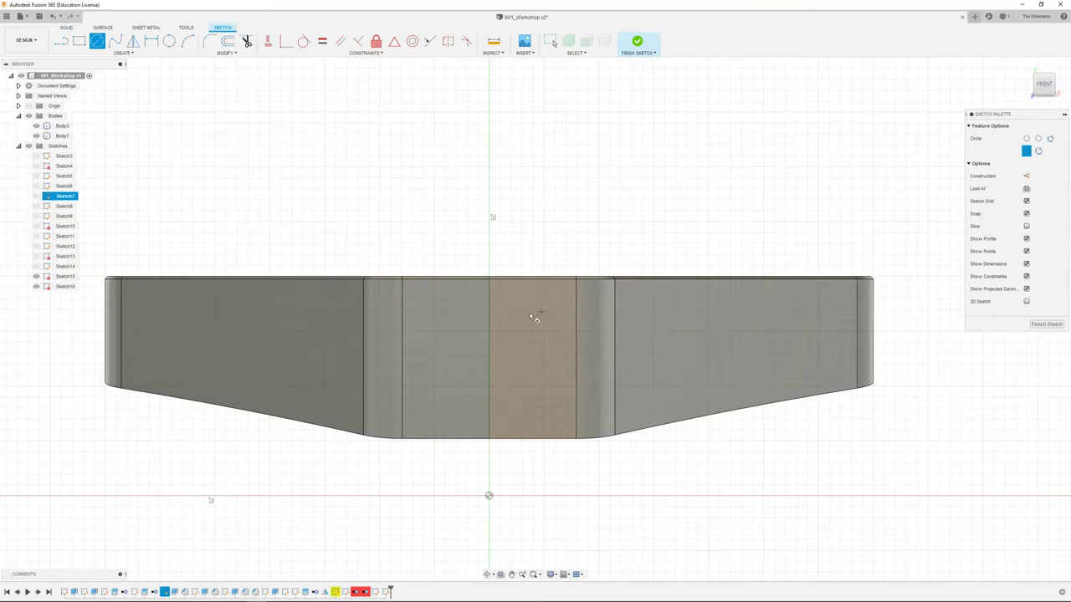
scroll(492, 354, up, 1)
click(490, 356)
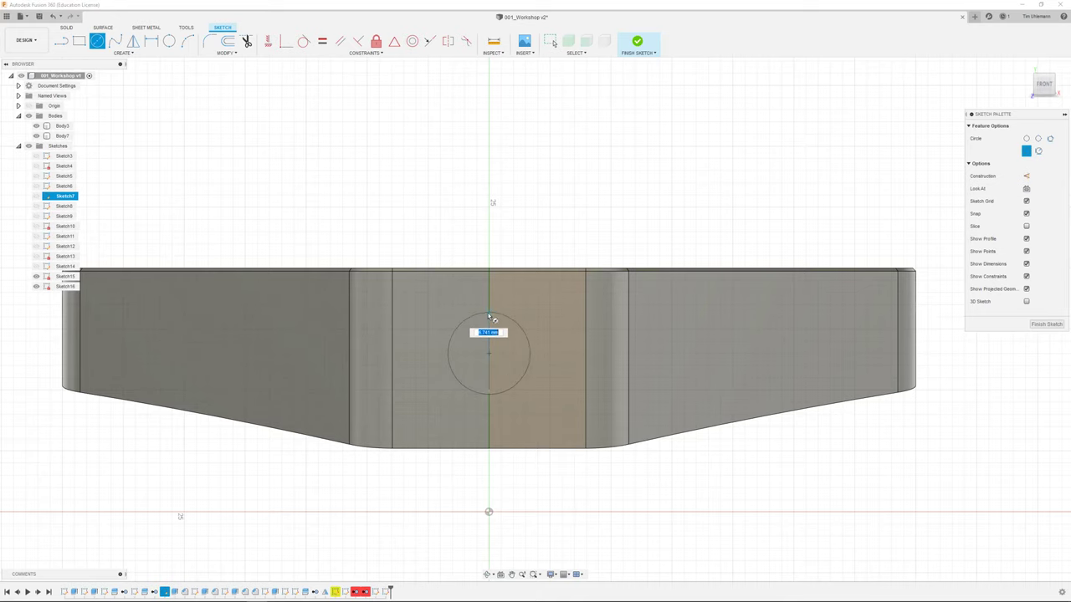
click(489, 332)
scroll(501, 348, up, 3)
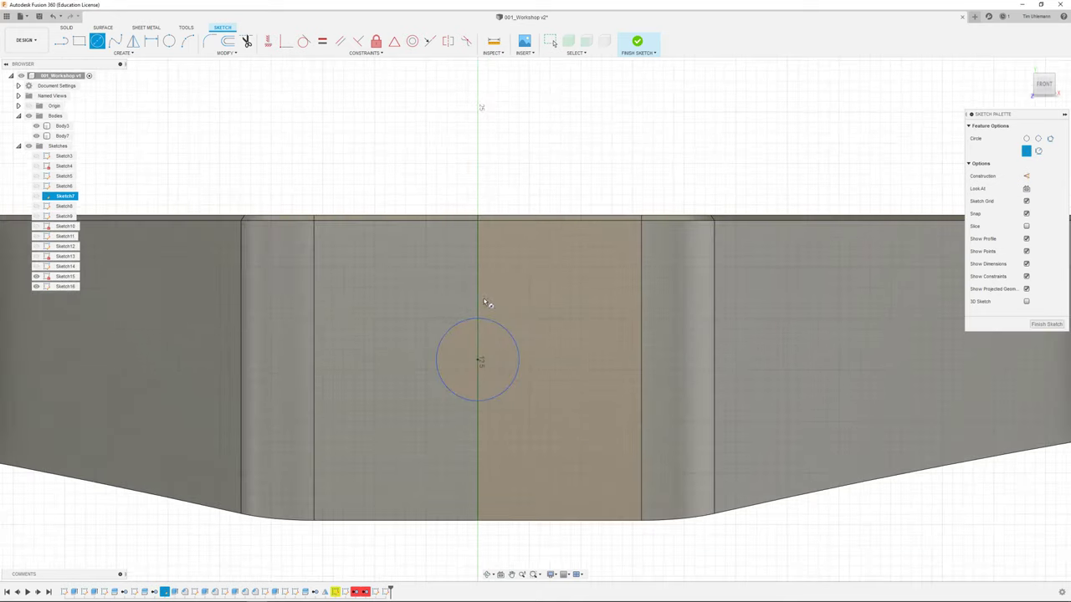
Sketch a 3 mm diameter circle on the centre line directly above the first circle.
click(477, 270)
text(3)
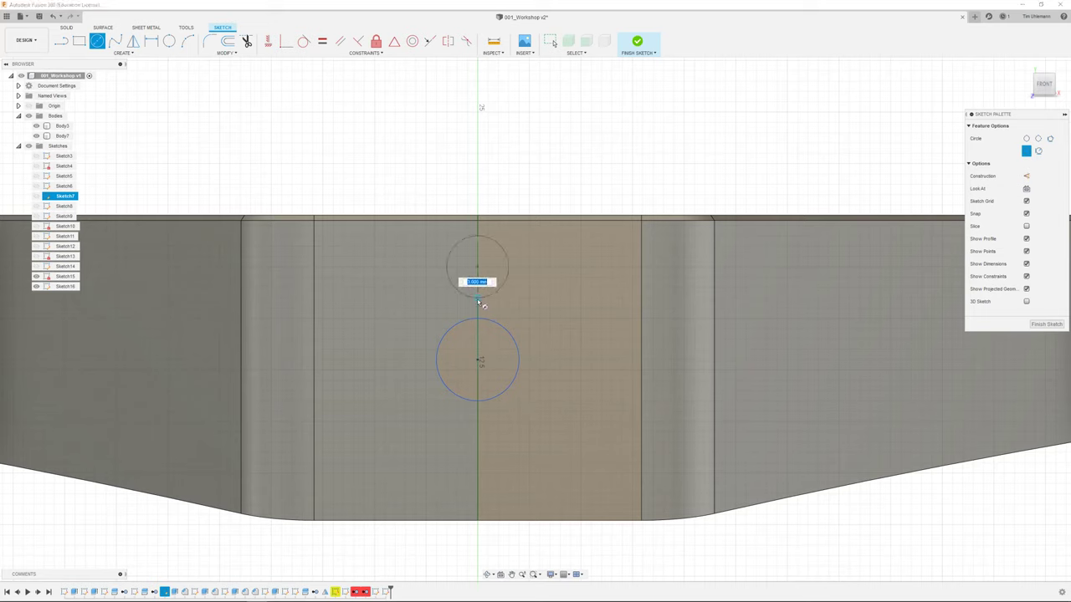
key(Return)
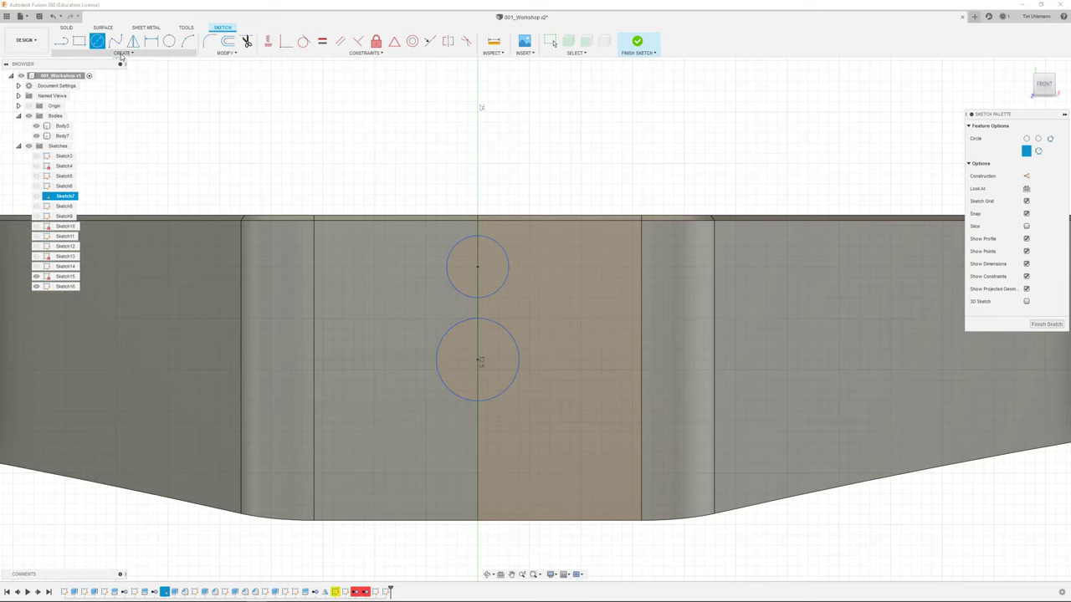
Create a full circular sketch pattern of the 3 mm circle around the larger circle's centre with a quantity of 3.
click(121, 54)
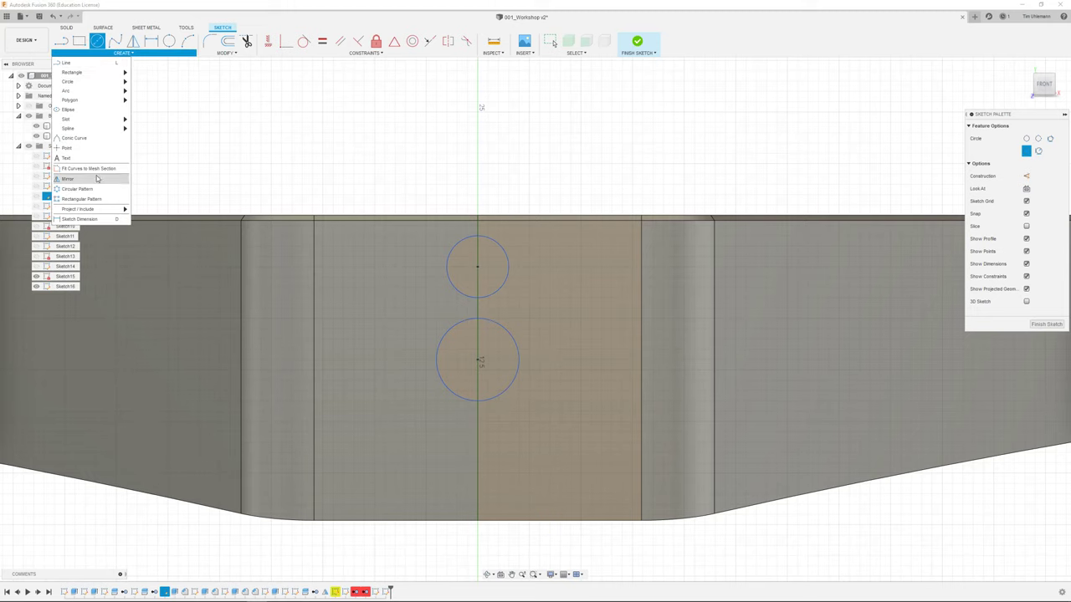
click(77, 189)
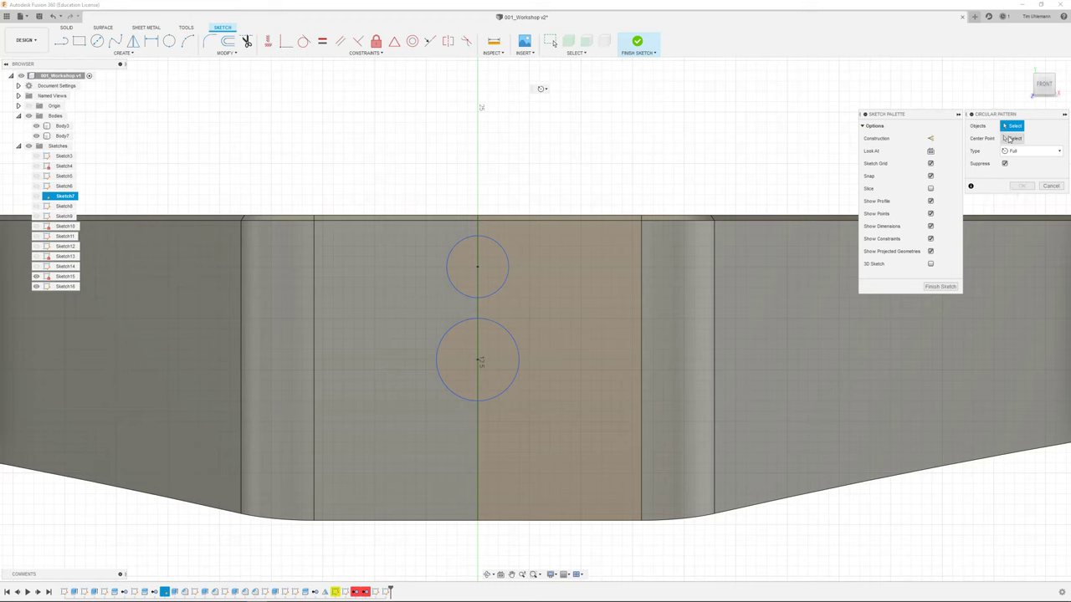
click(507, 261)
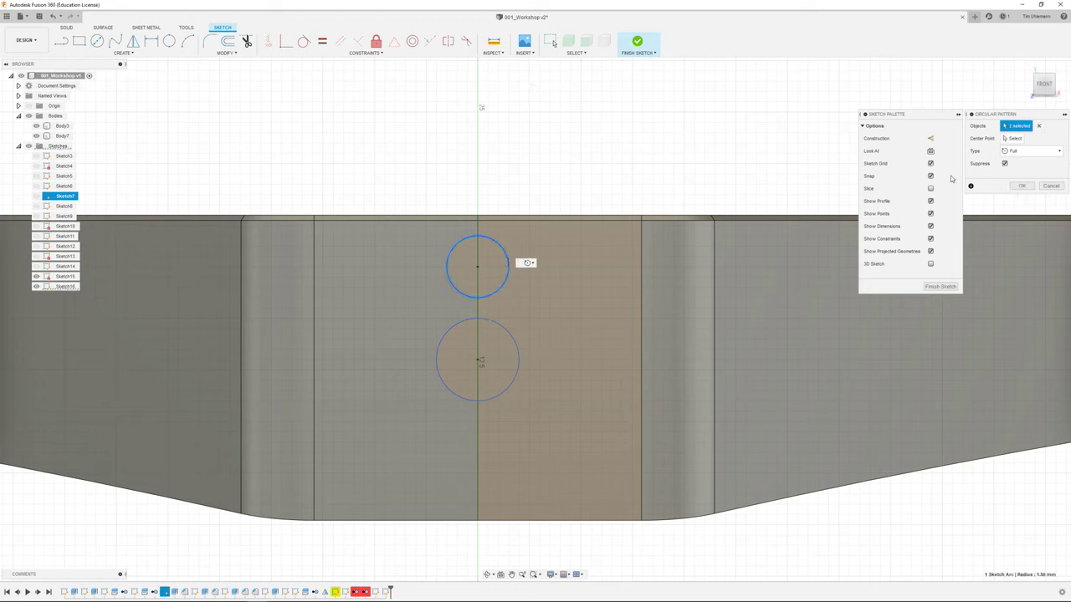
click(1012, 139)
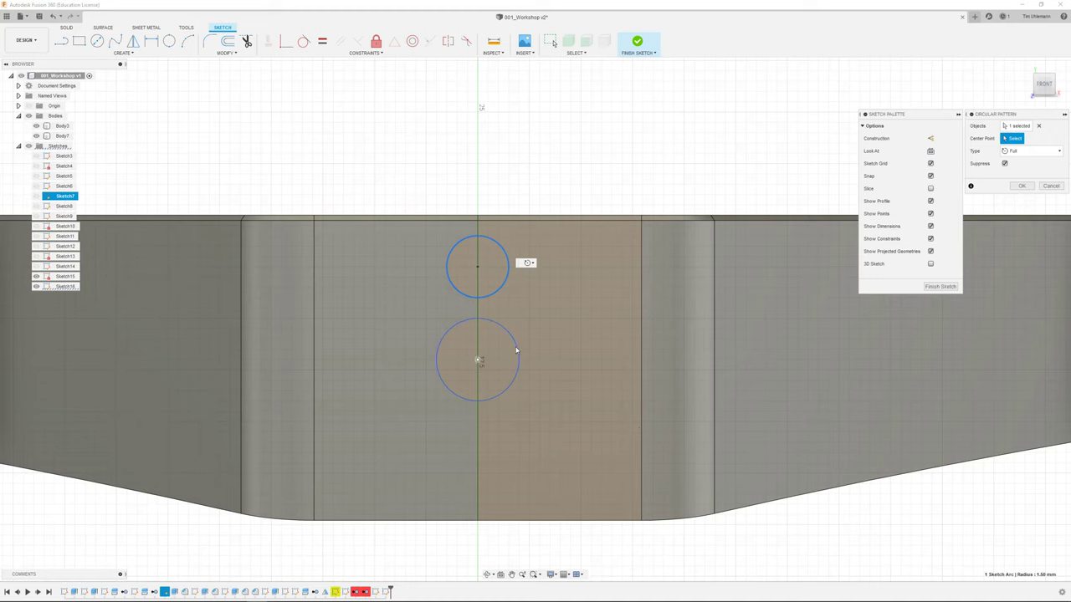
click(479, 361)
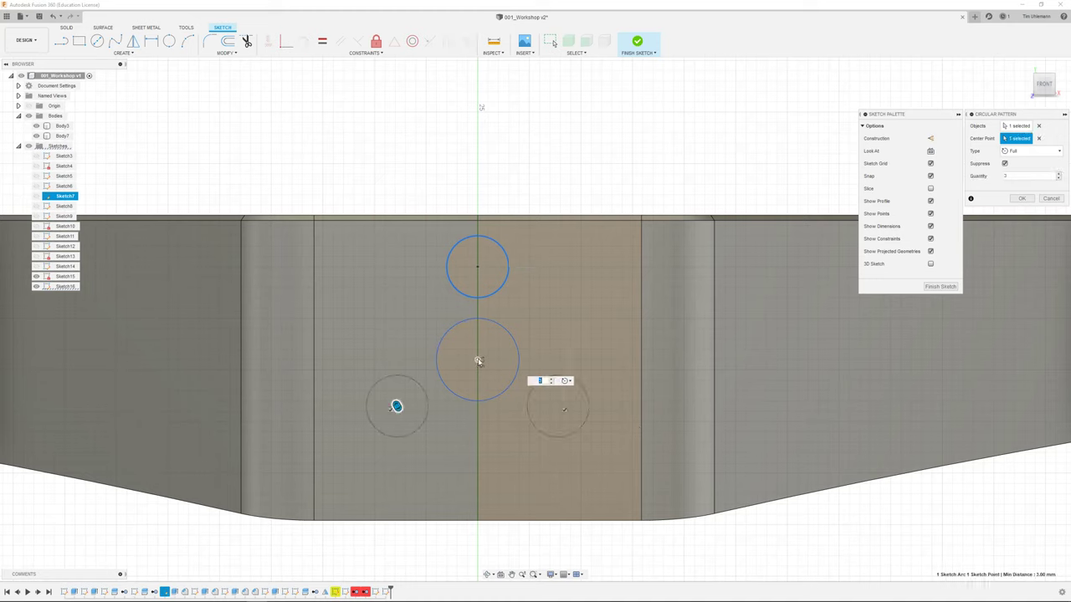
click(108, 55)
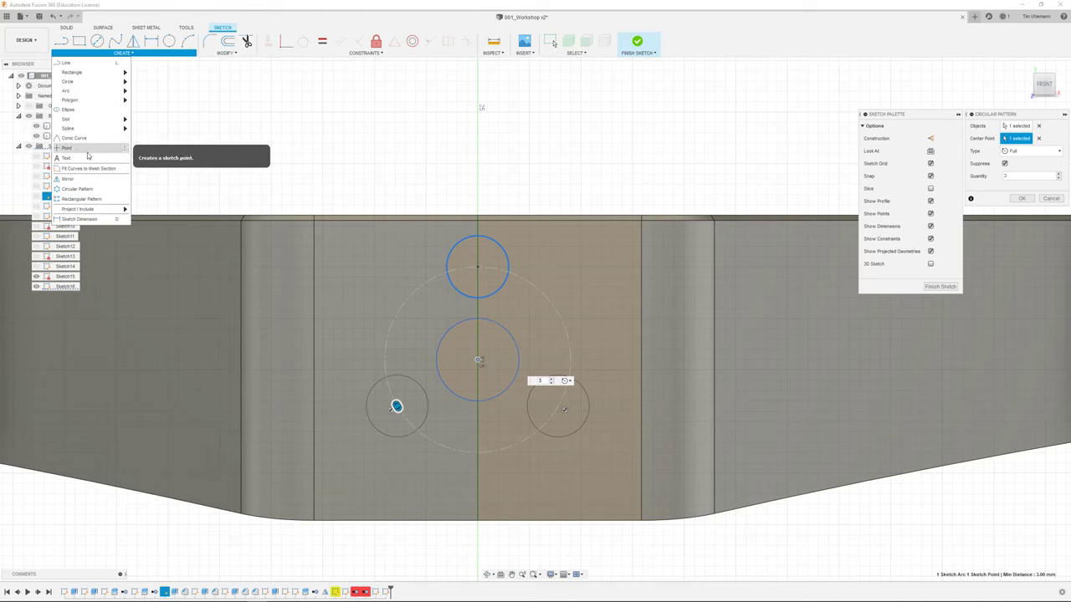
click(1020, 201)
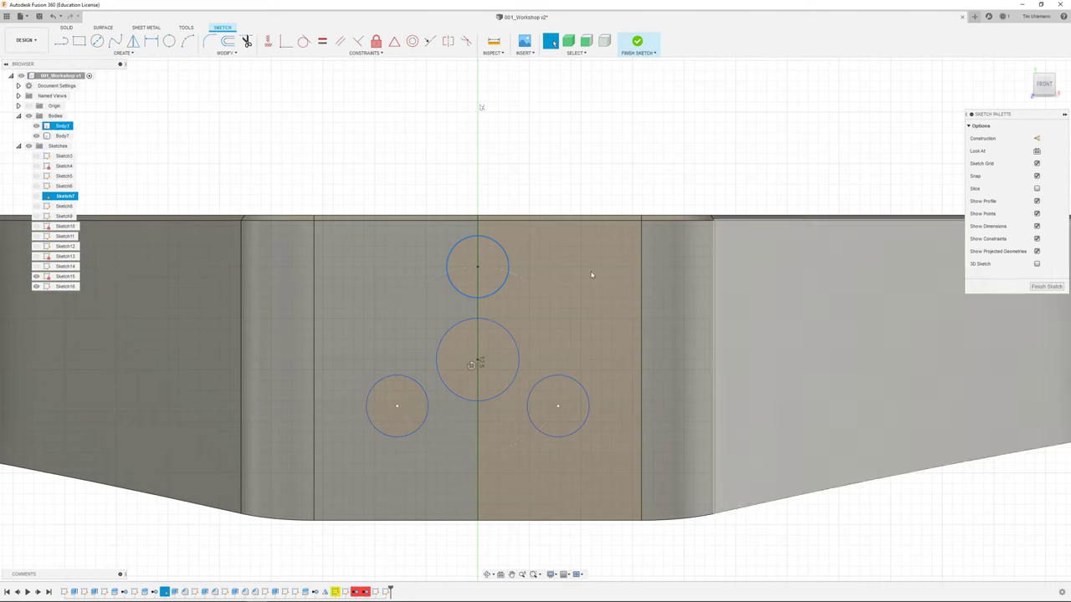
Extrude the large circle and the three patterned circles as a cut of -11 mm into the frame's flat end face.
click(466, 274)
ctrl+click(491, 277)
shift+click(423, 410)
shift+click(557, 406)
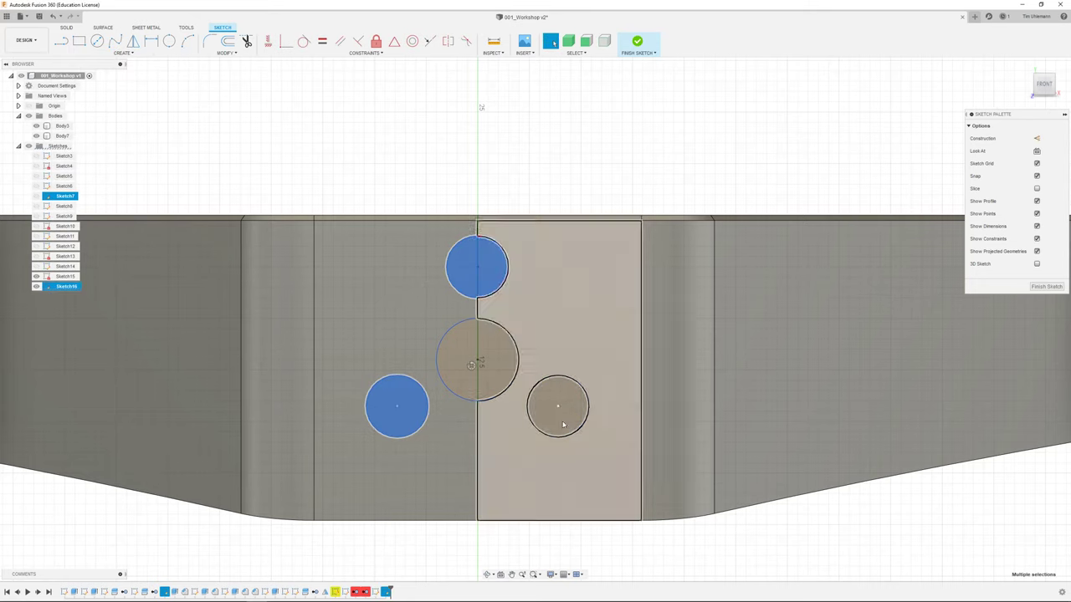
shift+middle_drag(557, 406, 469, 401)
shift+click(459, 401)
shift+click(422, 402)
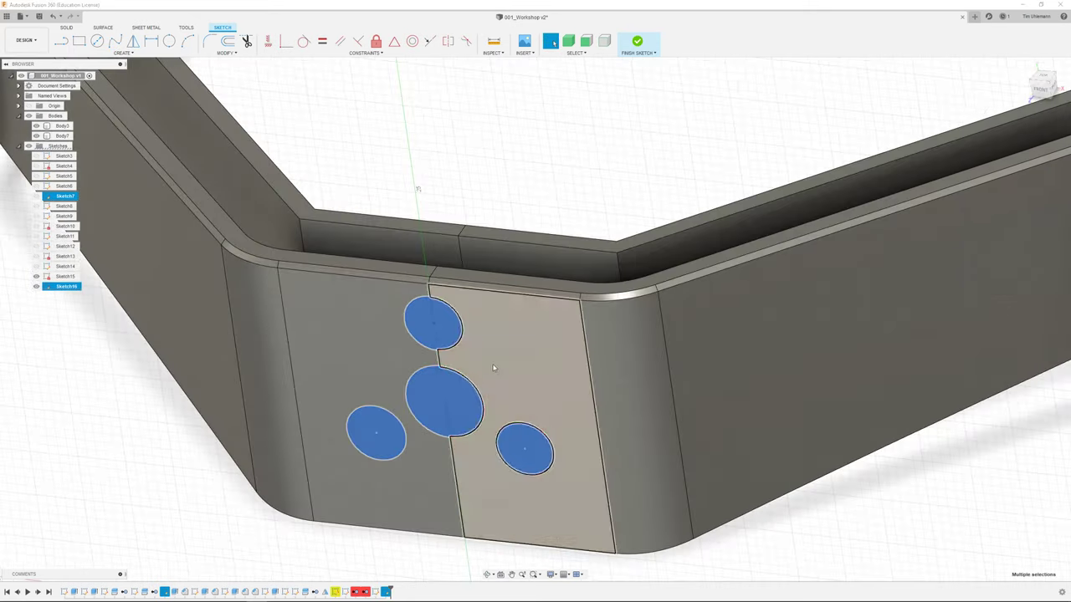
key(e)
drag(427, 408, 521, 294)
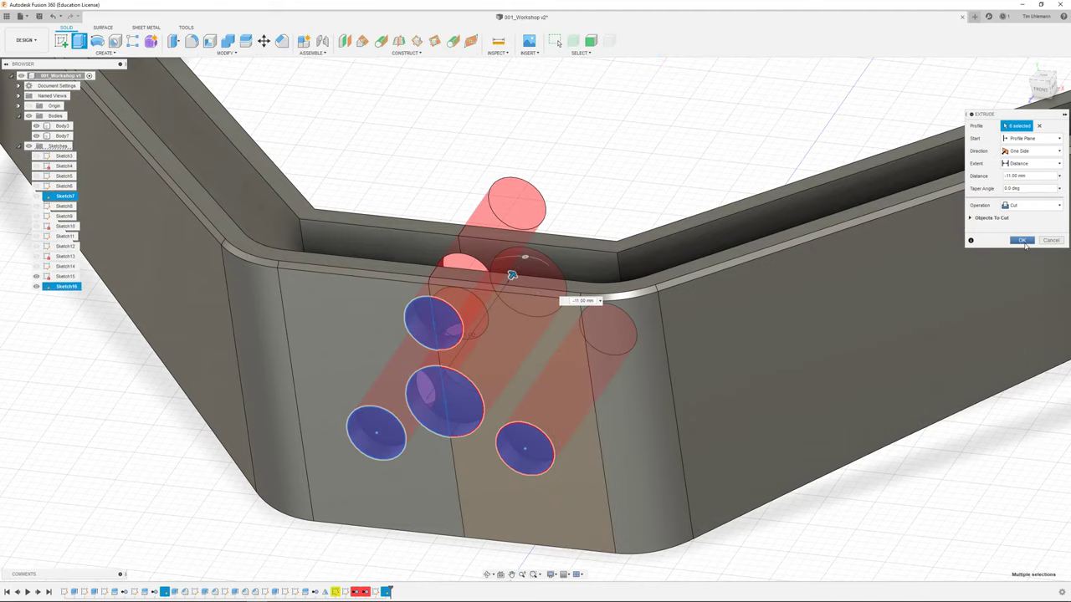
click(1021, 240)
scroll(627, 376, down, 6)
shift+middle_drag(627, 376, 738, 485)
scroll(745, 479, down, 5)
middle_drag(912, 388, 512, 344)
scroll(786, 413, up, 2)
scroll(778, 362, up, 2)
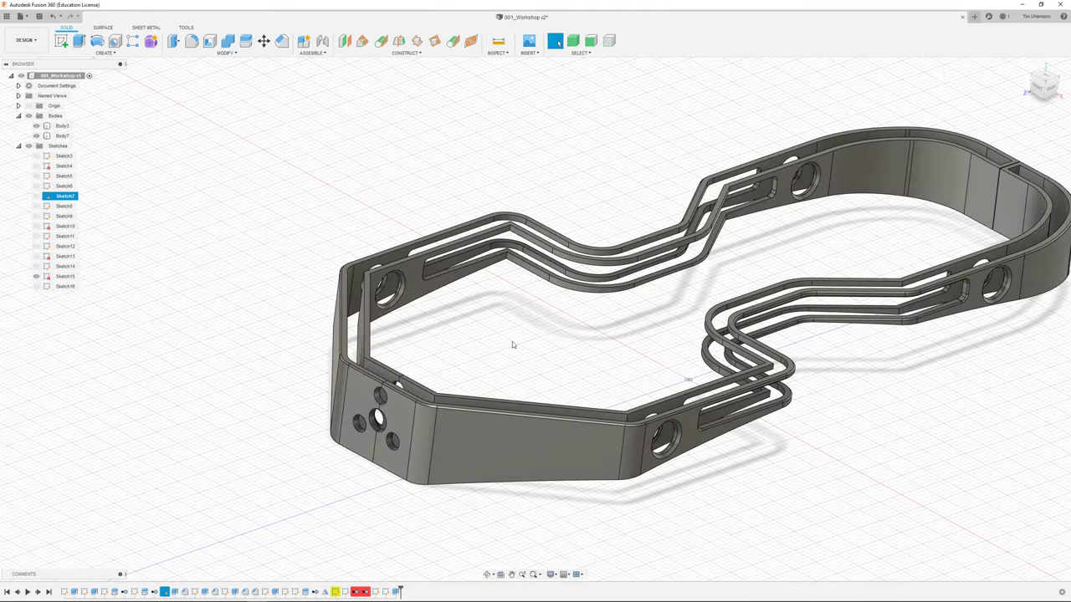
click(100, 53)
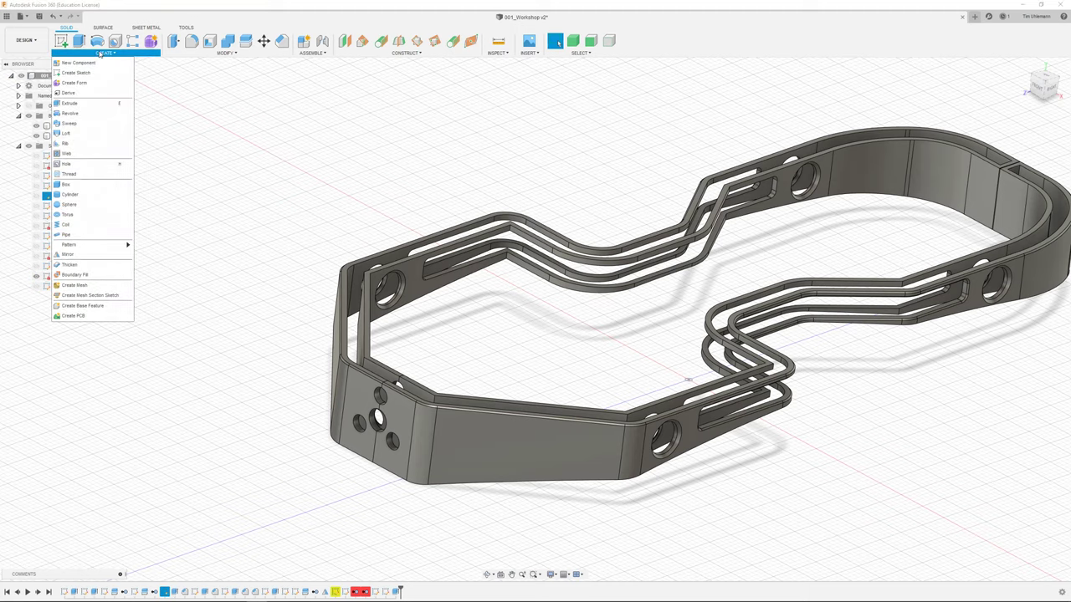
mouse_move(121, 246)
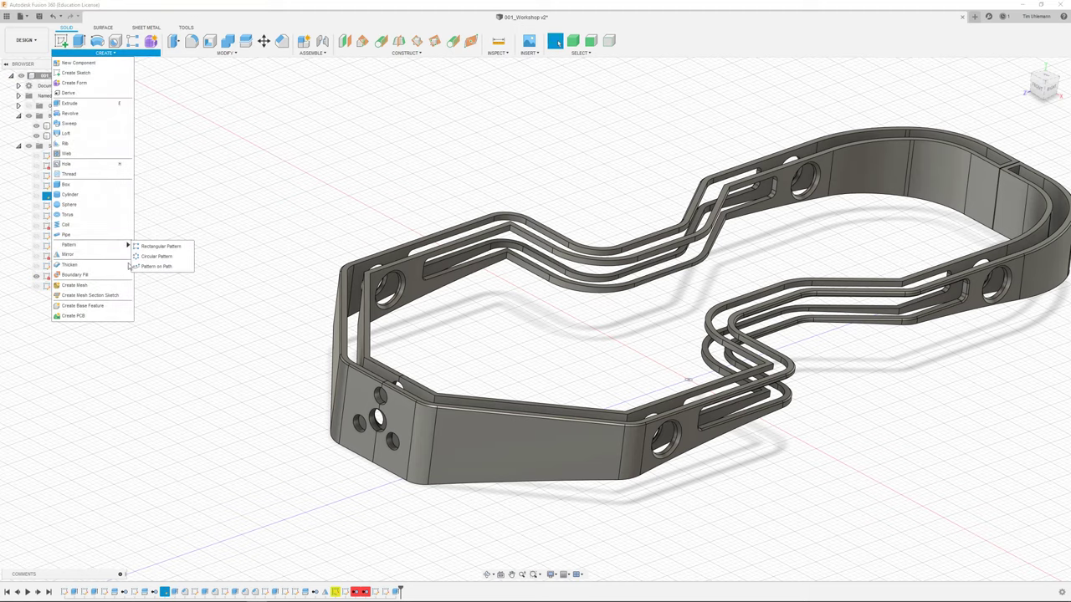
click(504, 320)
scroll(507, 324, down, 3)
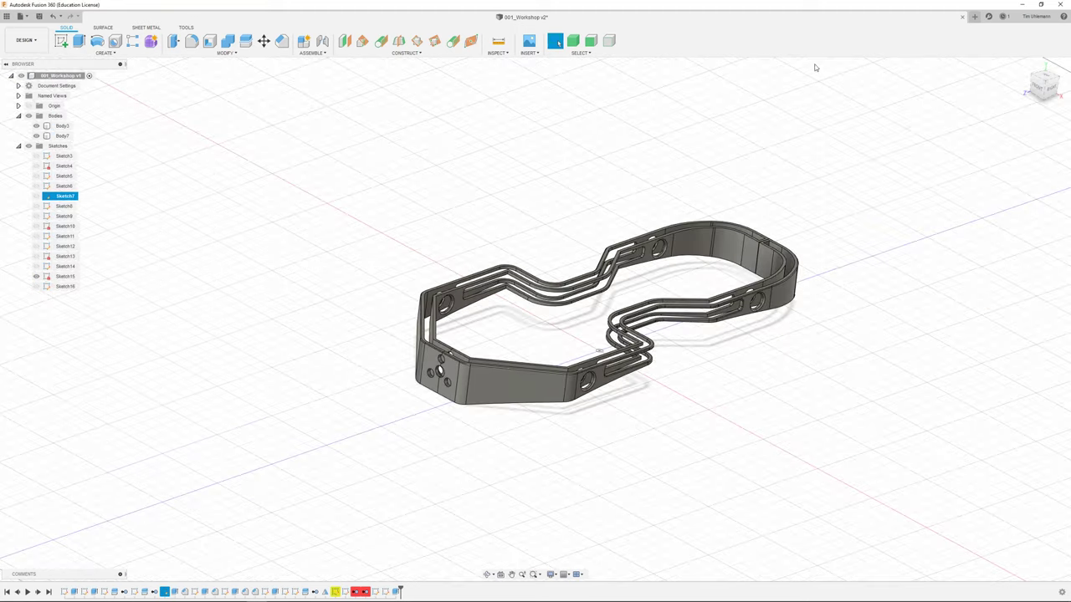
Move both frame halves -90 mm along the Z axis.
click(1042, 79)
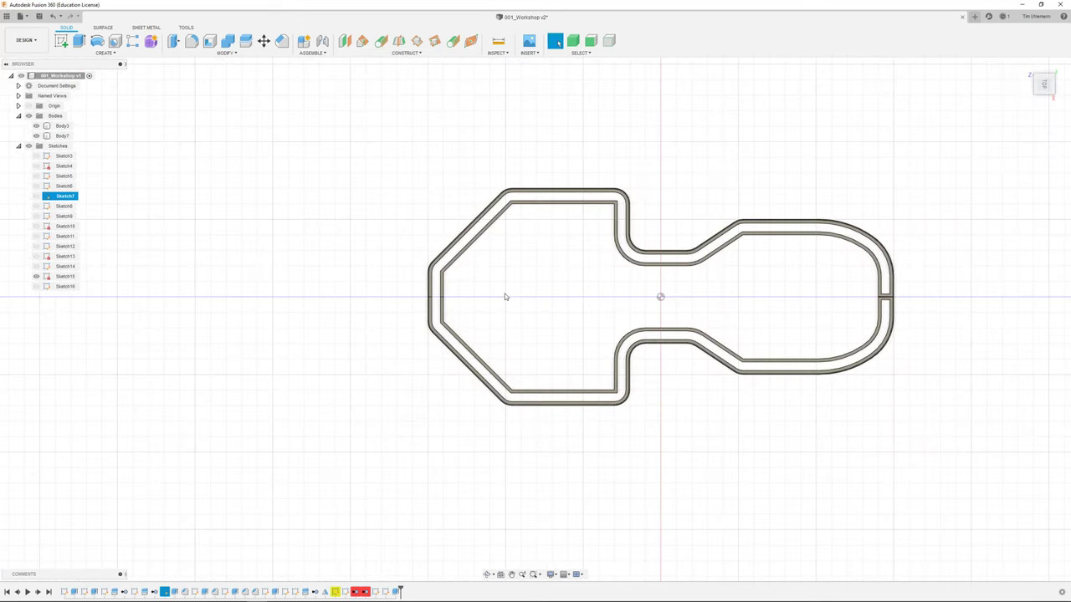
scroll(505, 297, up, 1)
scroll(556, 295, up, 1)
middle_drag(502, 303, 355, 351)
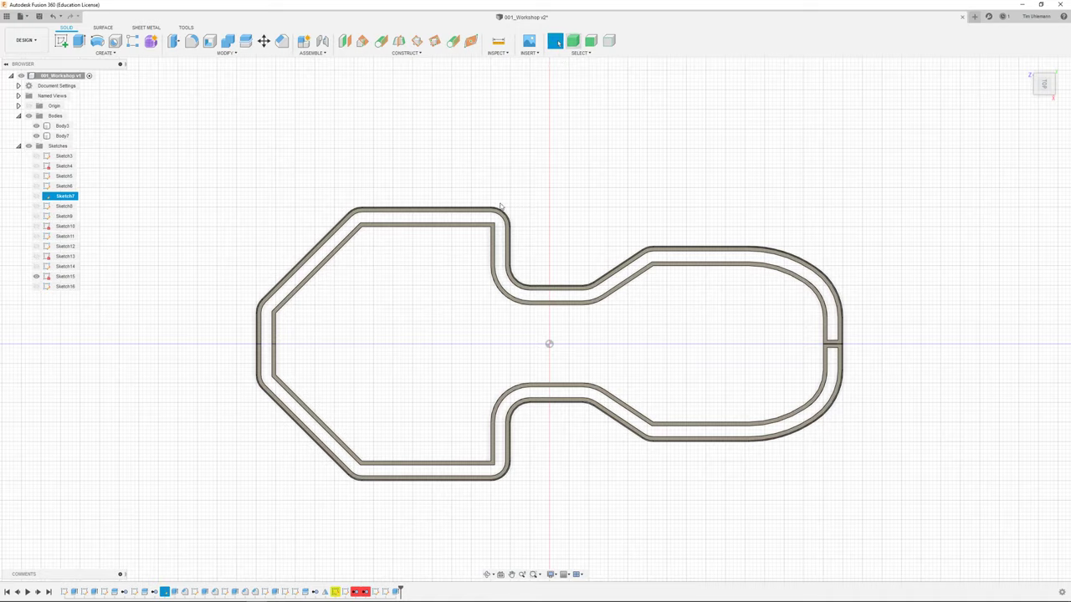
scroll(477, 327, down, 2)
click(304, 362)
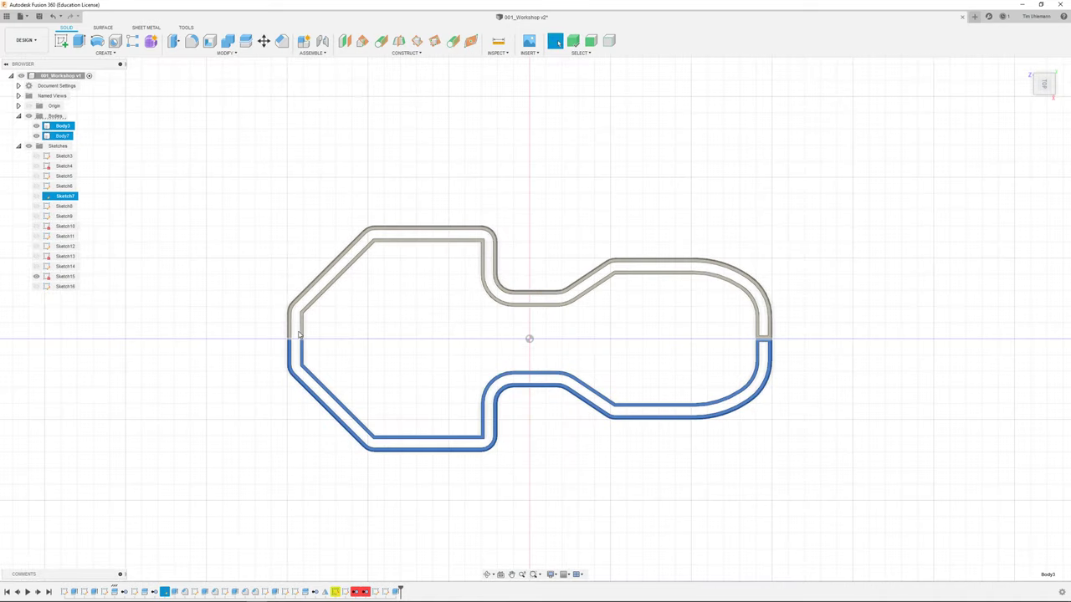
click(301, 333)
key(m)
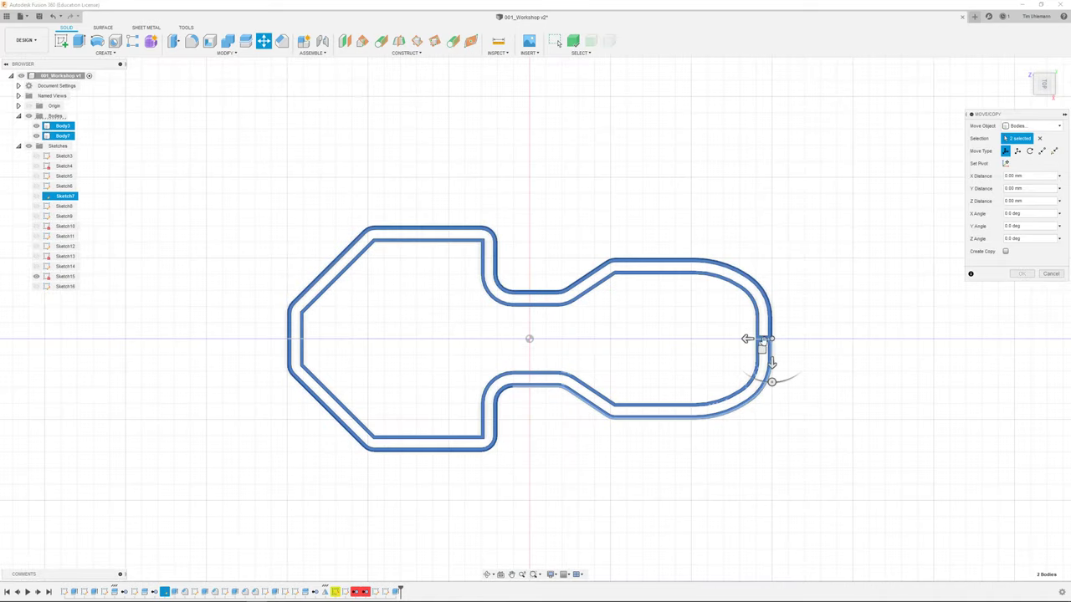
drag(745, 338, 1036, 332)
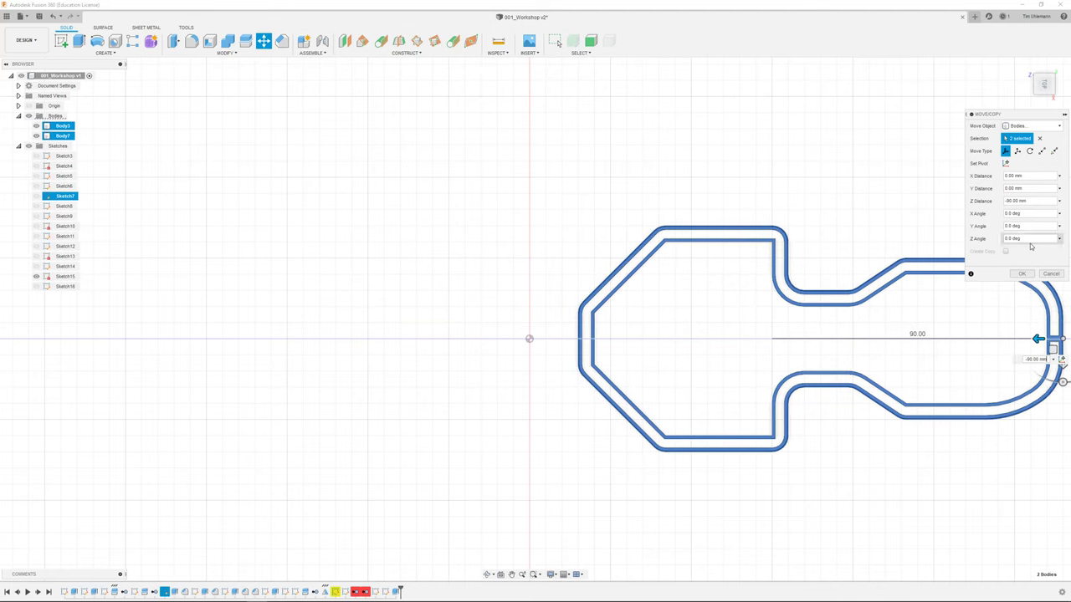
click(1021, 274)
Combine the two frame halves into one body with the Join operation.
middle_drag(778, 349, 674, 351)
mouse_move(574, 244)
shift+middle_down()
mouse_move(582, 266)
mouse_move(558, 248)
shift+middle_up()
click(556, 252)
shift+click(504, 345)
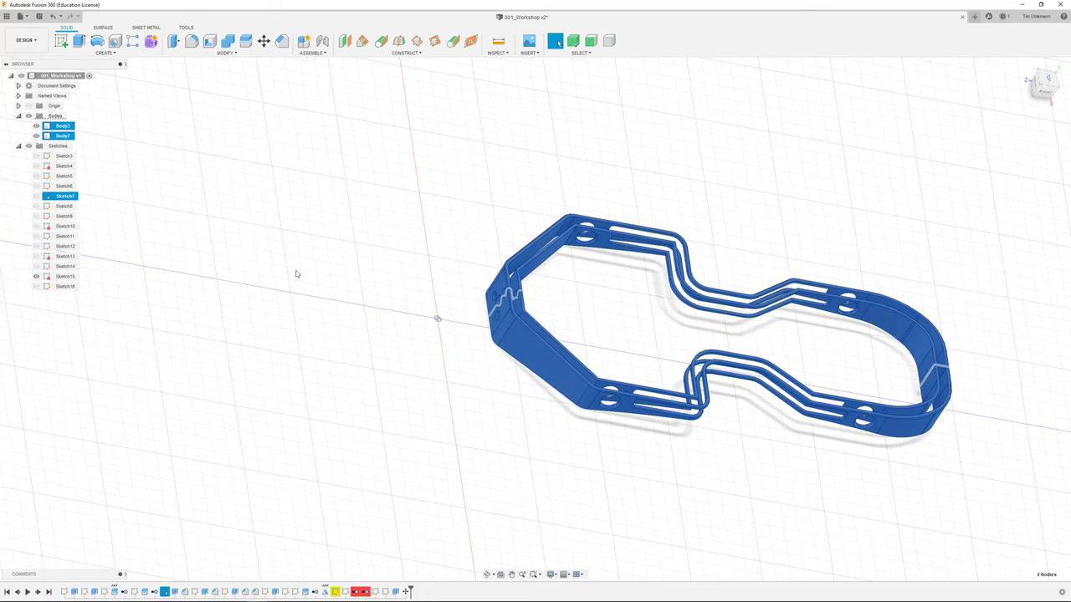
click(231, 44)
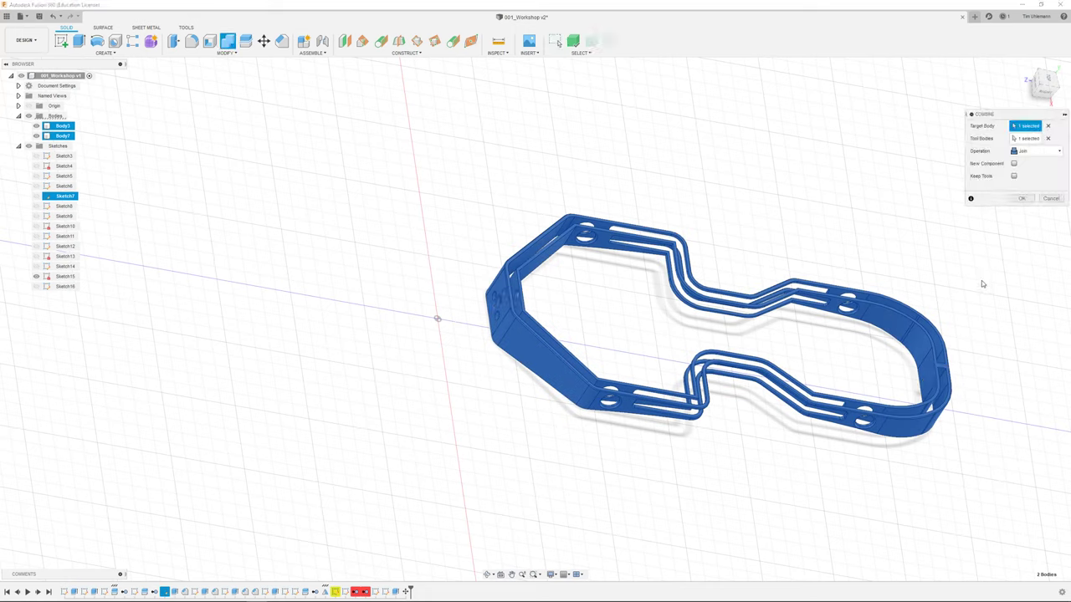
click(1023, 199)
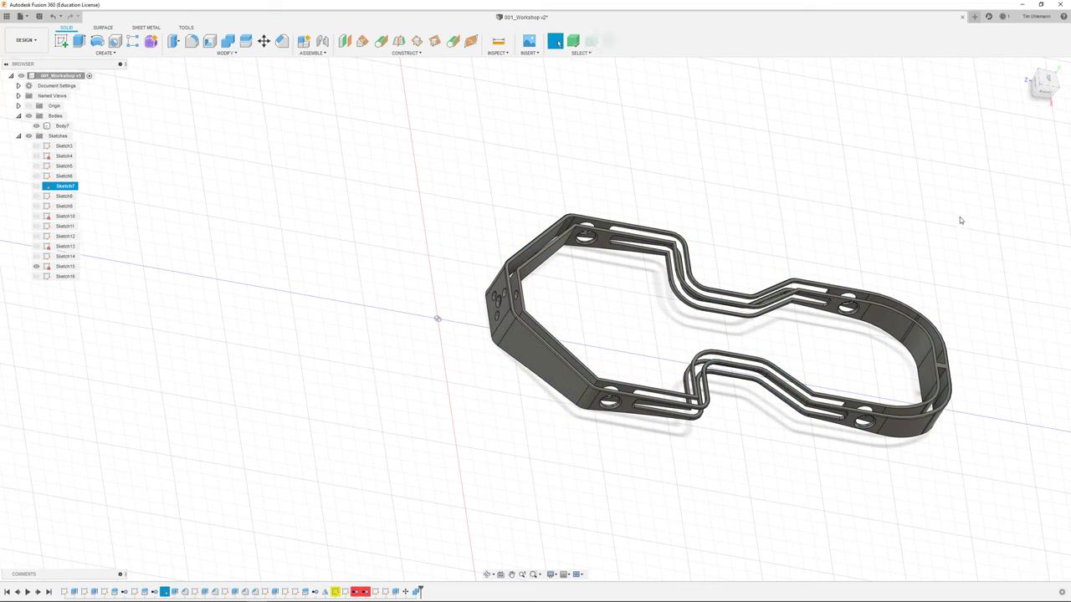
Create a full circular pattern of the joined frame body around the vertical Y axis with a quantity of 3.
click(533, 273)
click(106, 53)
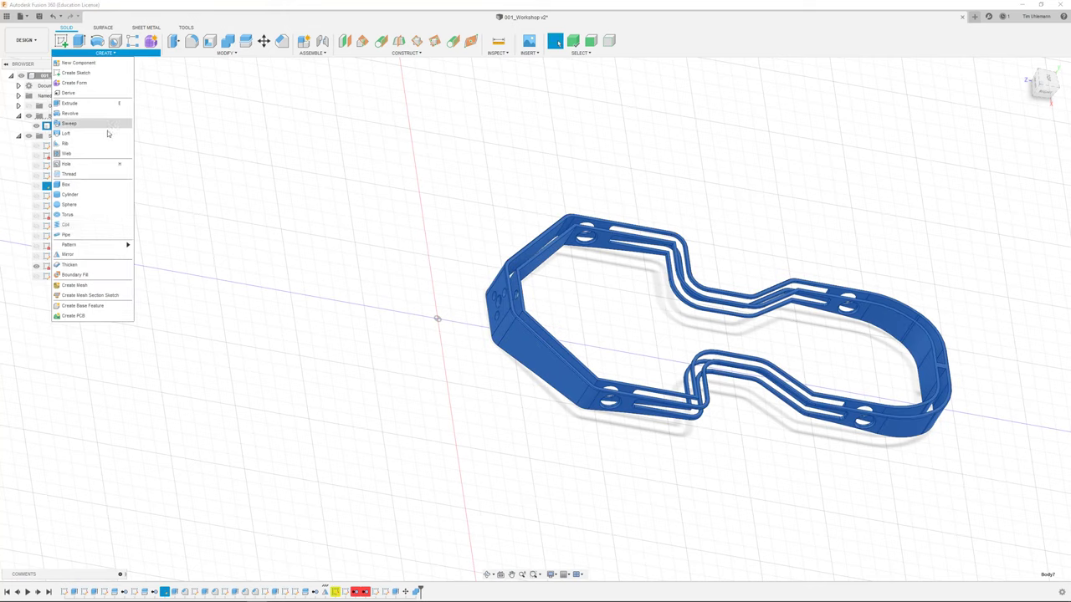
mouse_move(114, 245)
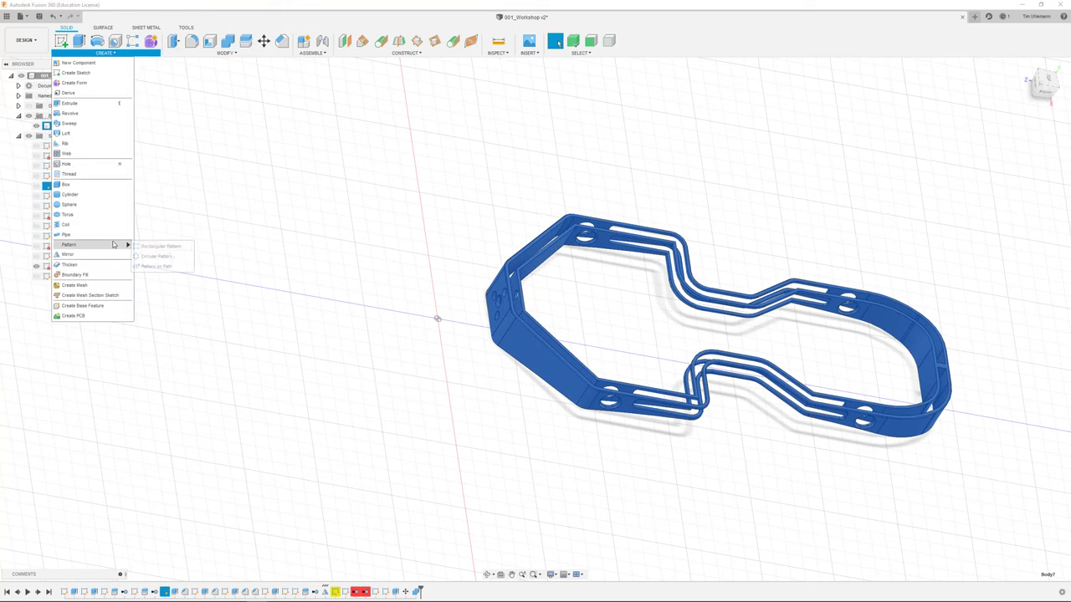
click(156, 256)
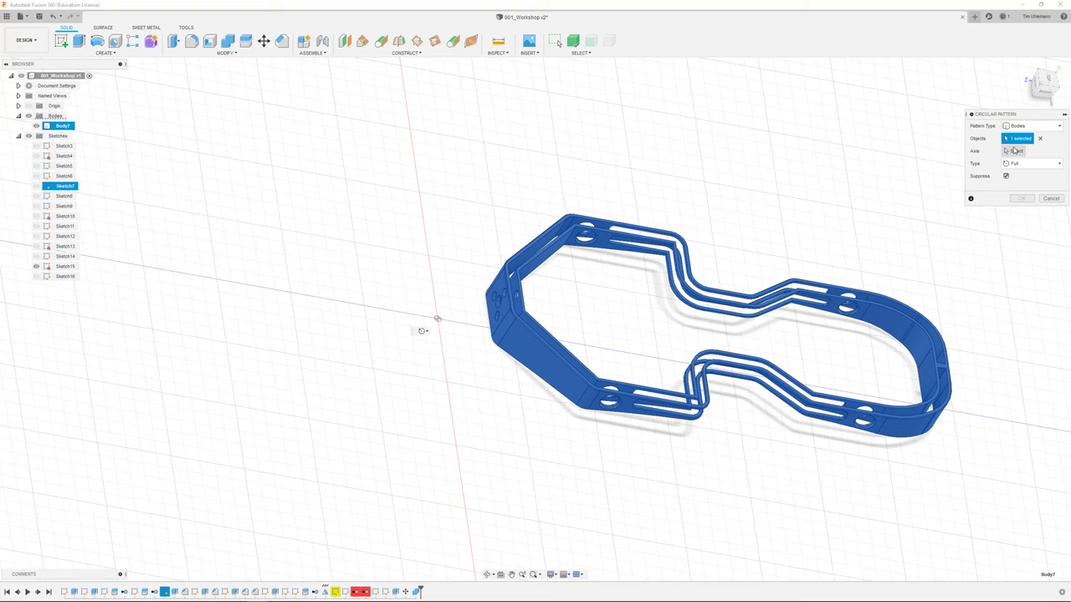
click(1013, 151)
click(452, 299)
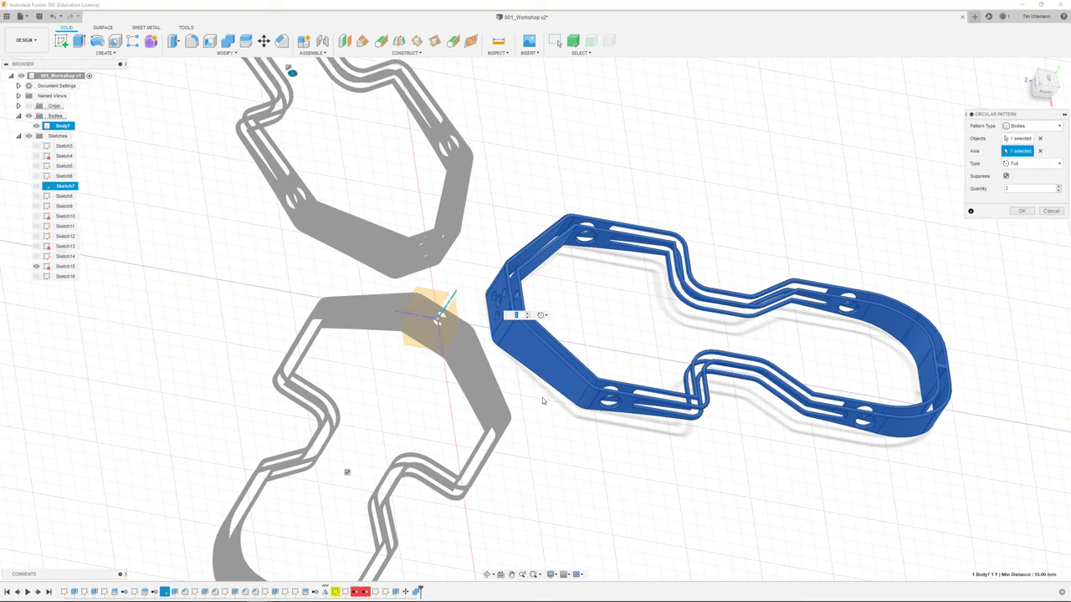
click(1021, 210)
scroll(478, 243, down, 5)
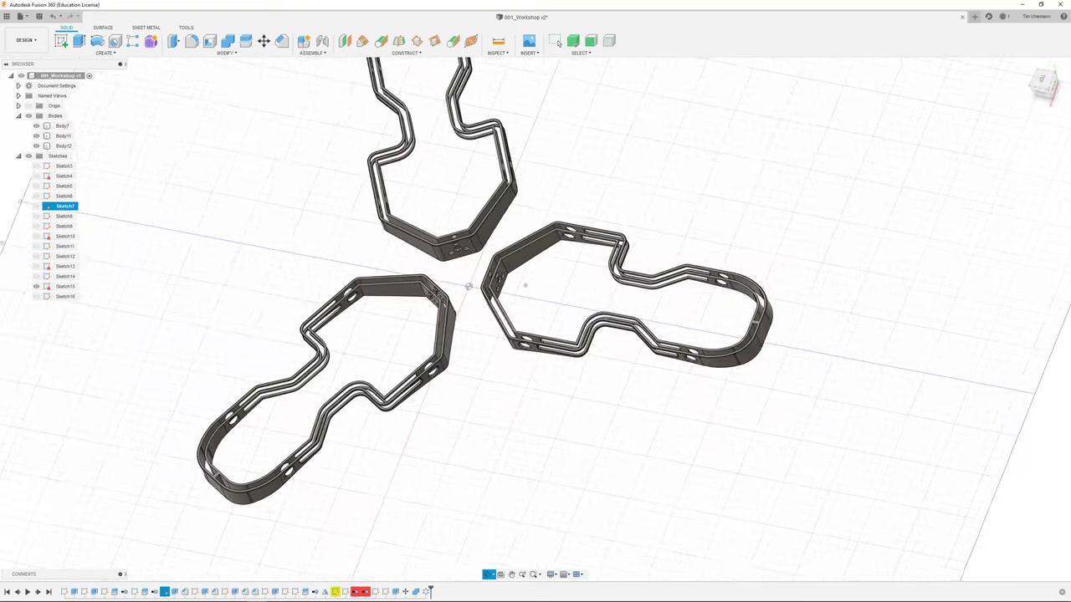
Undo every change back through the circular pattern, the join, the move, the hole cut and its sketch on the end face.
shift+middle_drag(473, 332, 470, 268)
scroll(471, 288, up, 6)
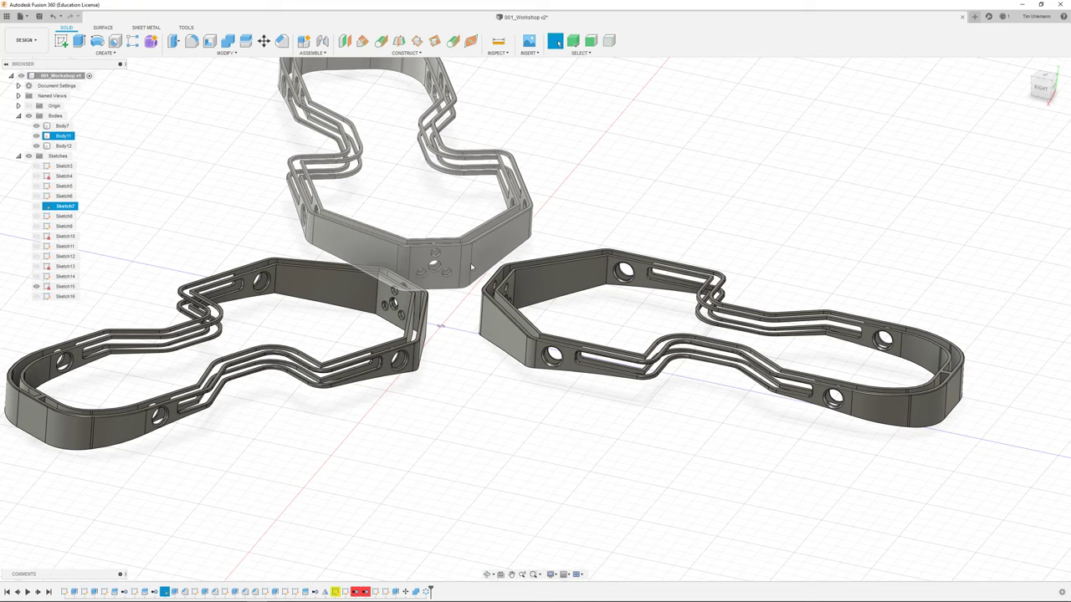
mouse_move(471, 268)
shift+middle_down()
mouse_move(549, 310)
mouse_move(497, 234)
mouse_move(465, 272)
mouse_move(483, 358)
mouse_move(511, 332)
mouse_move(459, 270)
mouse_move(456, 248)
mouse_move(481, 262)
shift+middle_up()
scroll(482, 360, down, 4)
scroll(524, 310, up, 5)
key(ctrl+z)
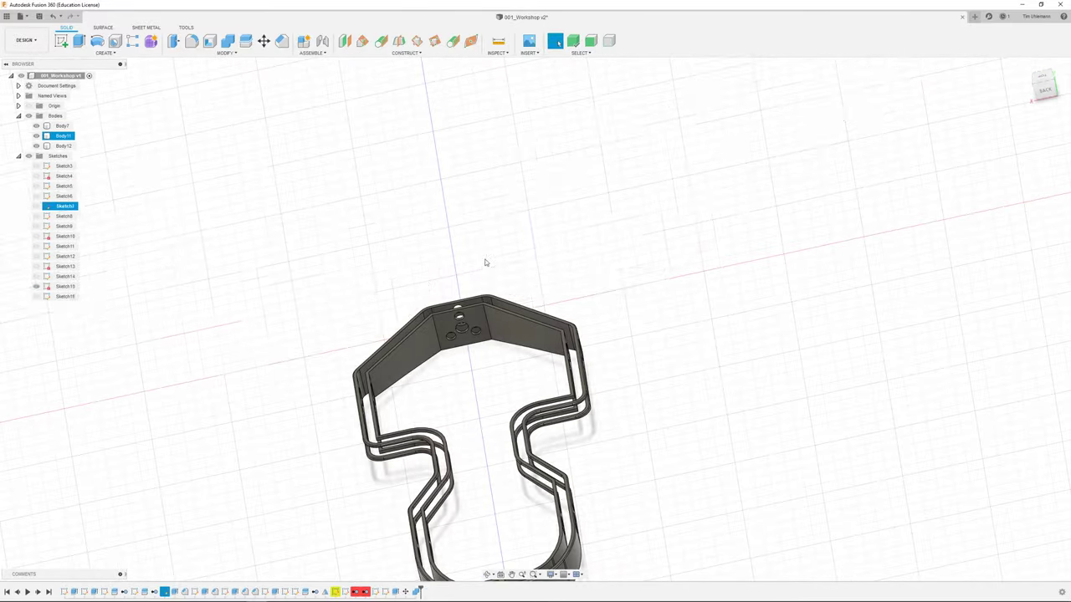
shift+middle_drag(510, 265, 566, 282)
key(ctrl+z)
key(ctrl+z)
key(ctrl+z)
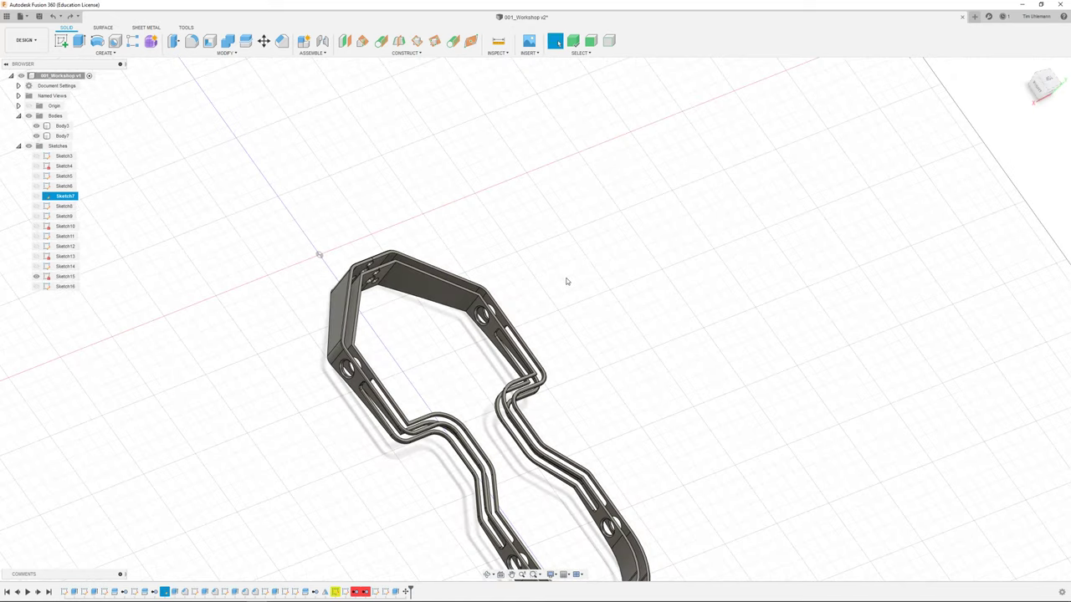
shift+middle_drag(565, 277, 638, 312)
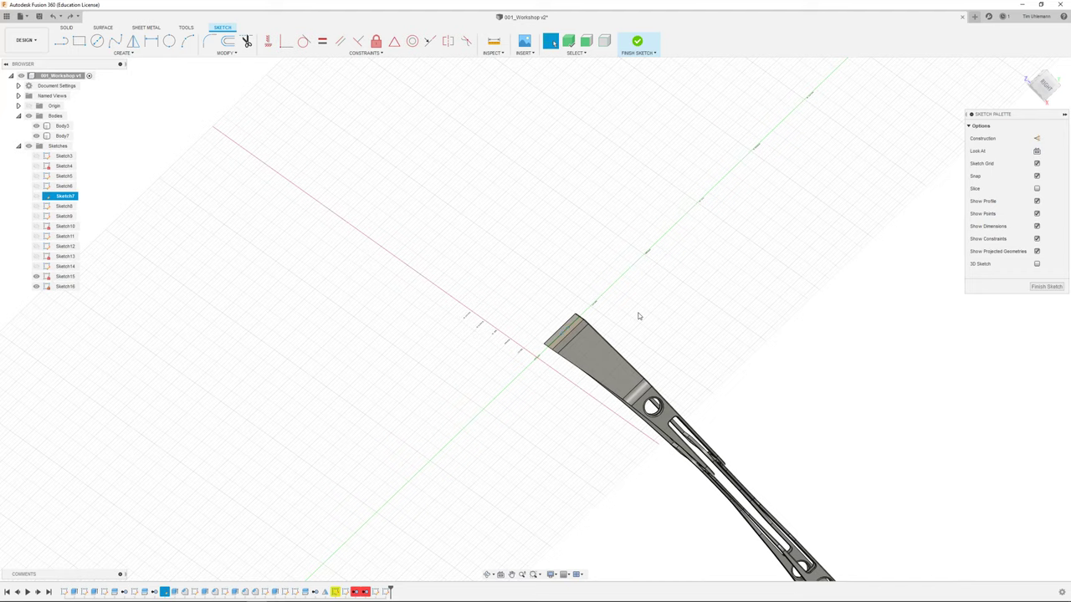
key(ctrl+z)
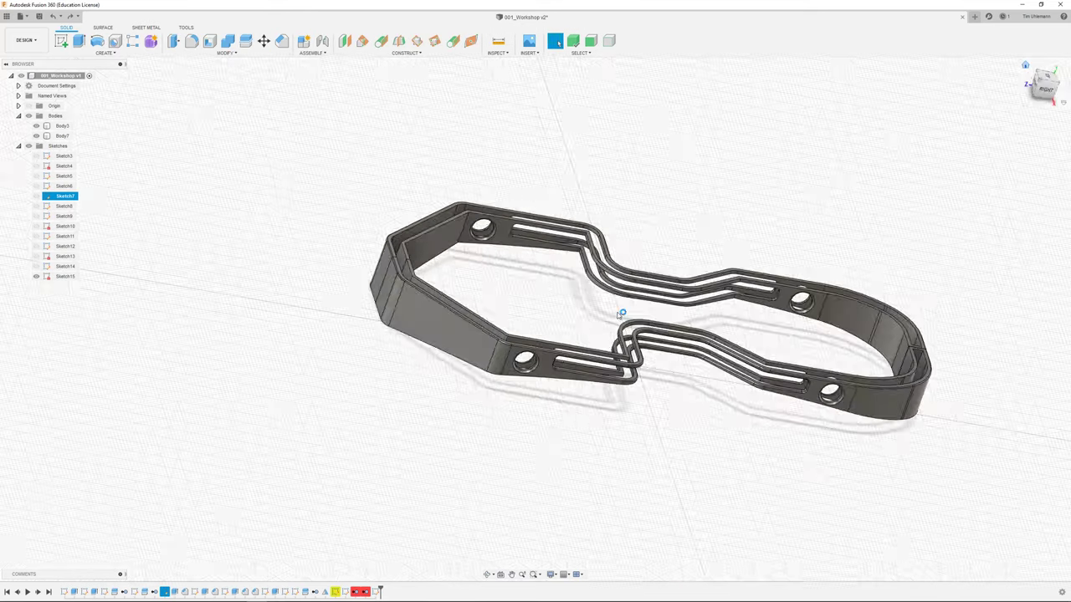
Save the design as a new version with the description User Saved.
key(ctrl+s)
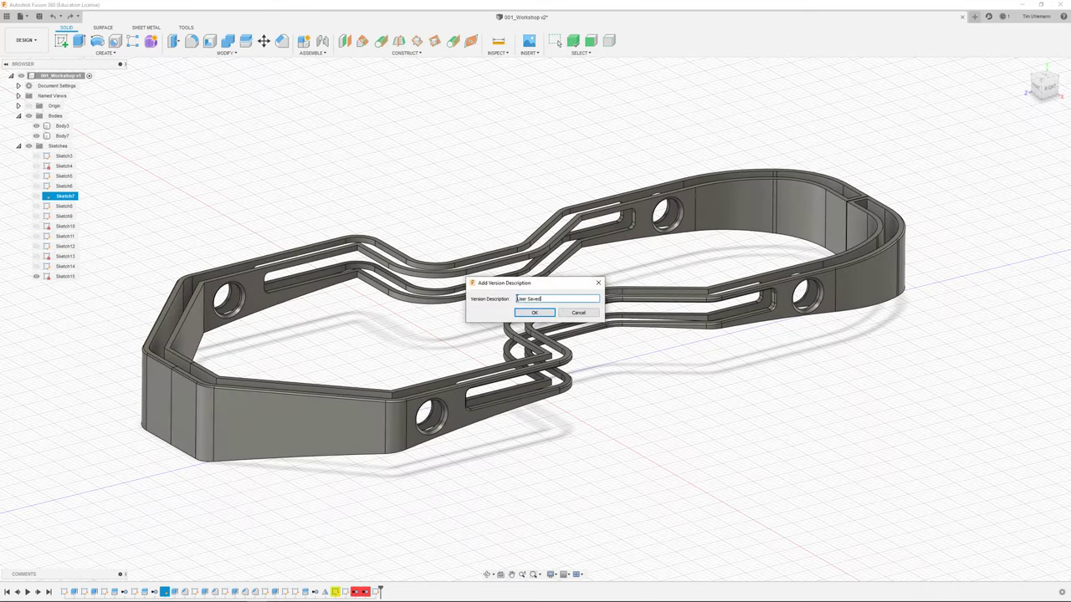
click(535, 312)
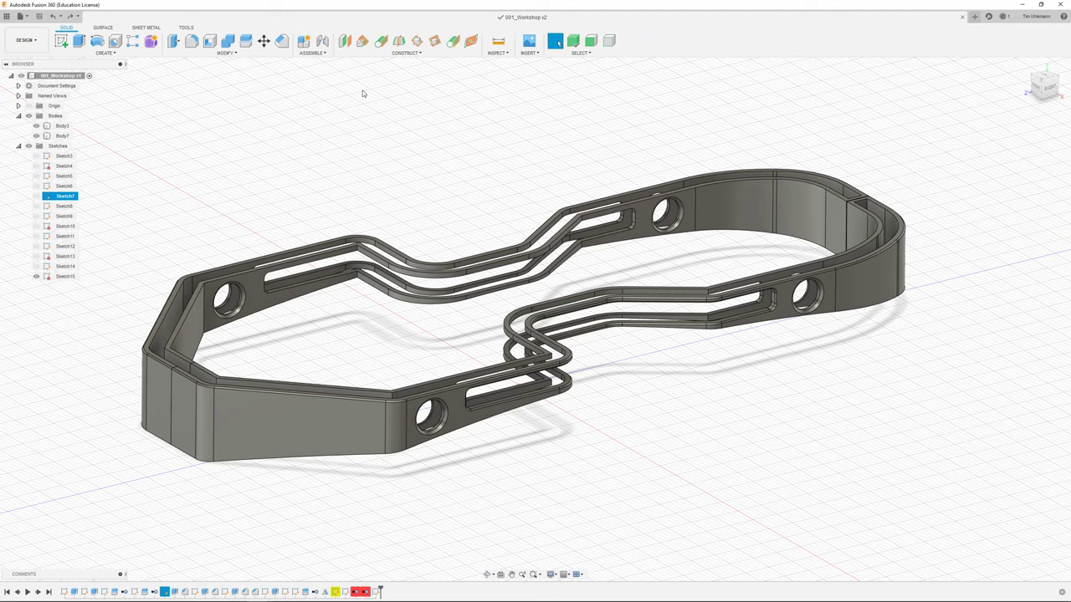
click(403, 53)
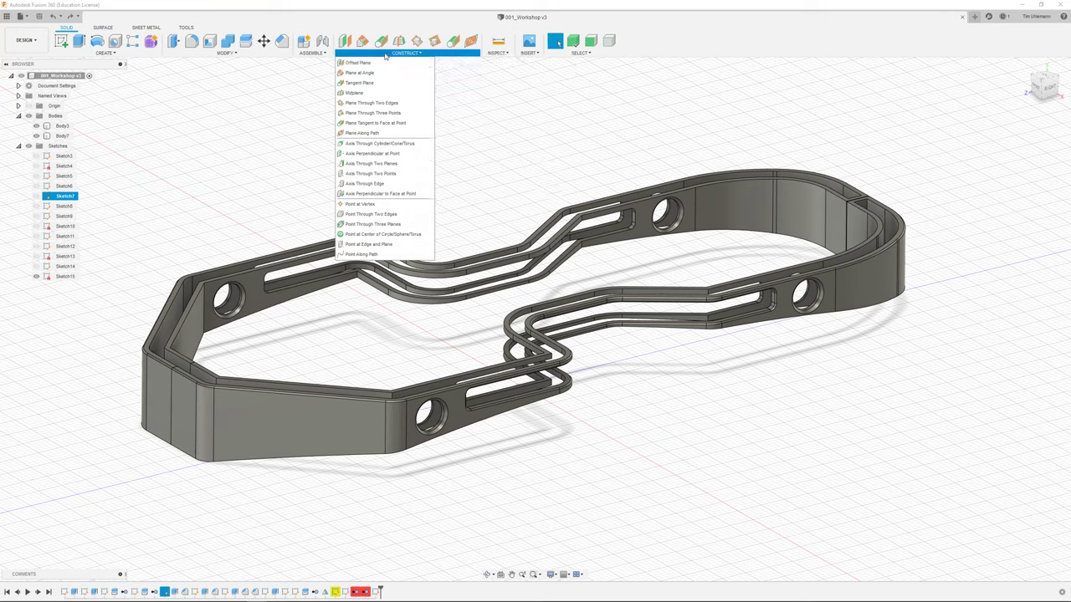
click(513, 176)
shift+middle_drag(324, 335, 159, 490)
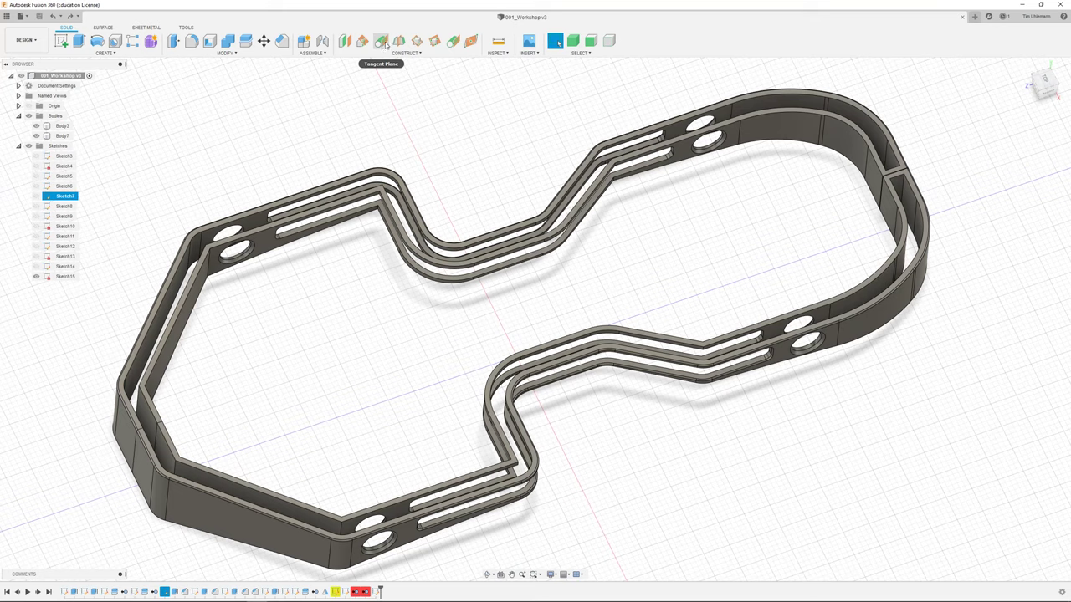
Try to start a sketch on the curved outer face near the frame's rounded end.
shift+middle_drag(803, 243, 719, 356)
scroll(725, 390, up, 4)
shift+middle_drag(733, 449, 617, 425)
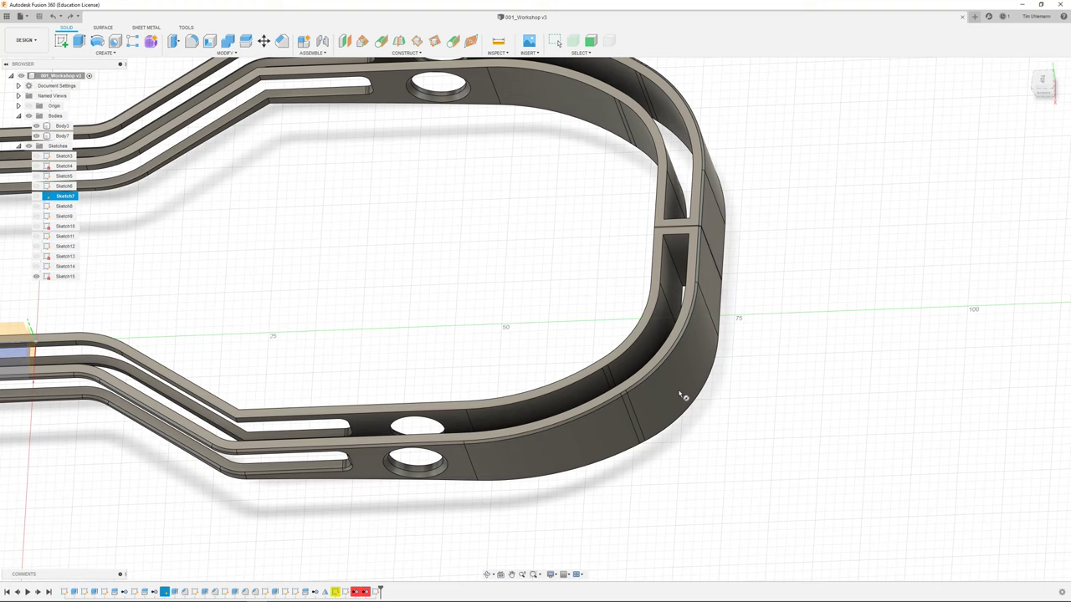
click(596, 436)
right_click(596, 435)
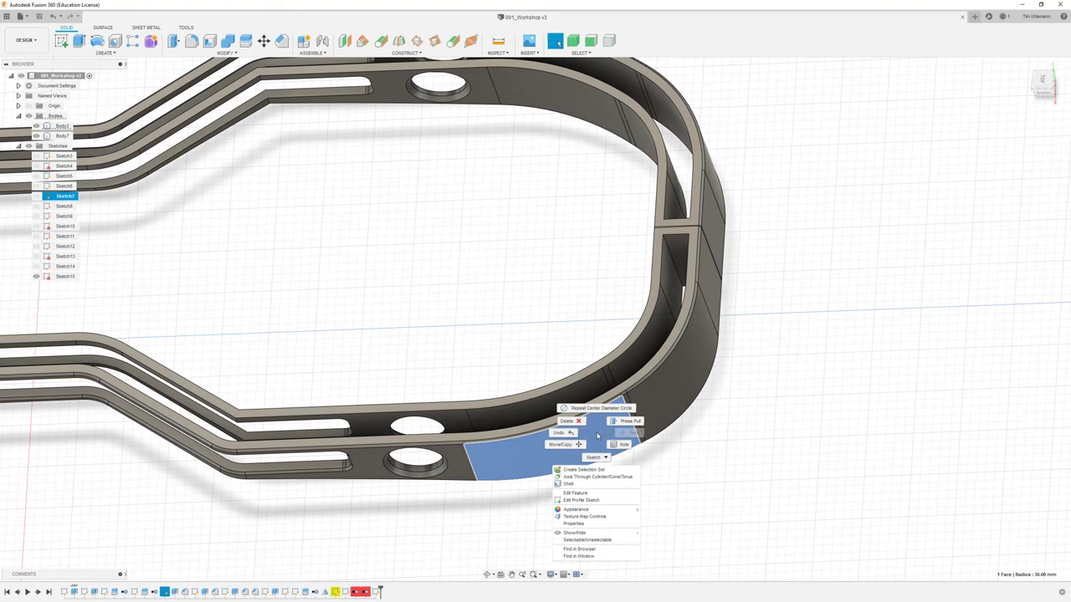
click(783, 458)
click(460, 183)
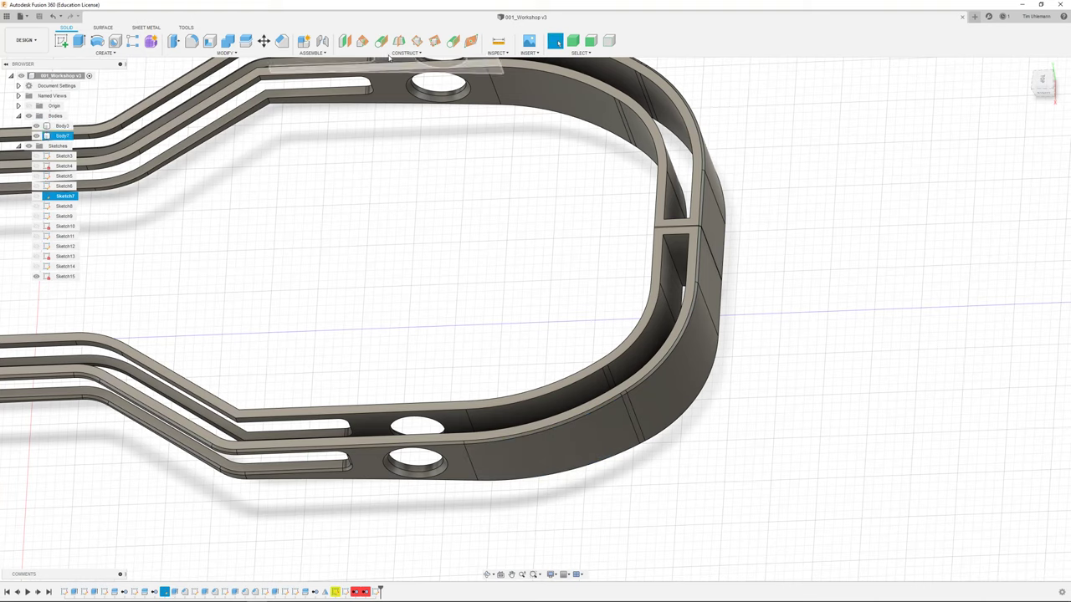
Create a tangent plane on the curved outer face near the frame's rounded end, rotating it slightly around the curve.
click(383, 43)
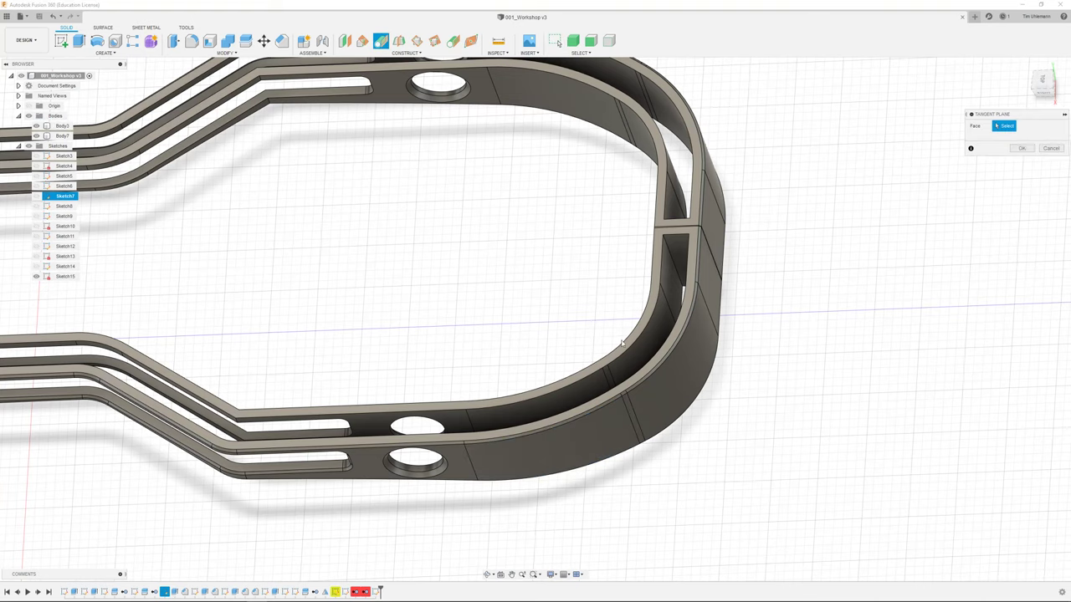
click(613, 417)
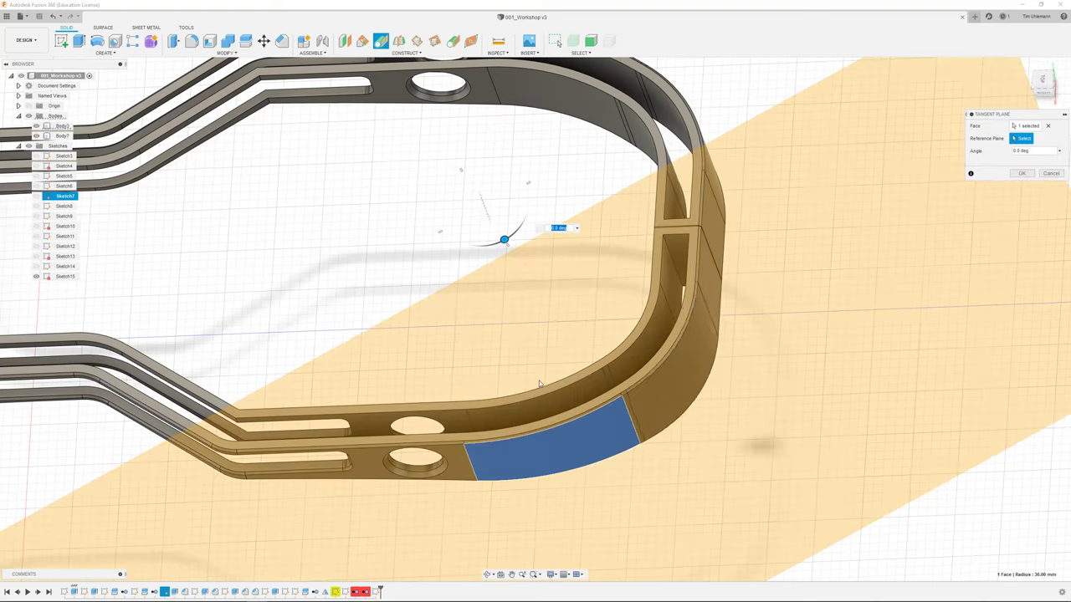
scroll(540, 384, down, 4)
click(1043, 82)
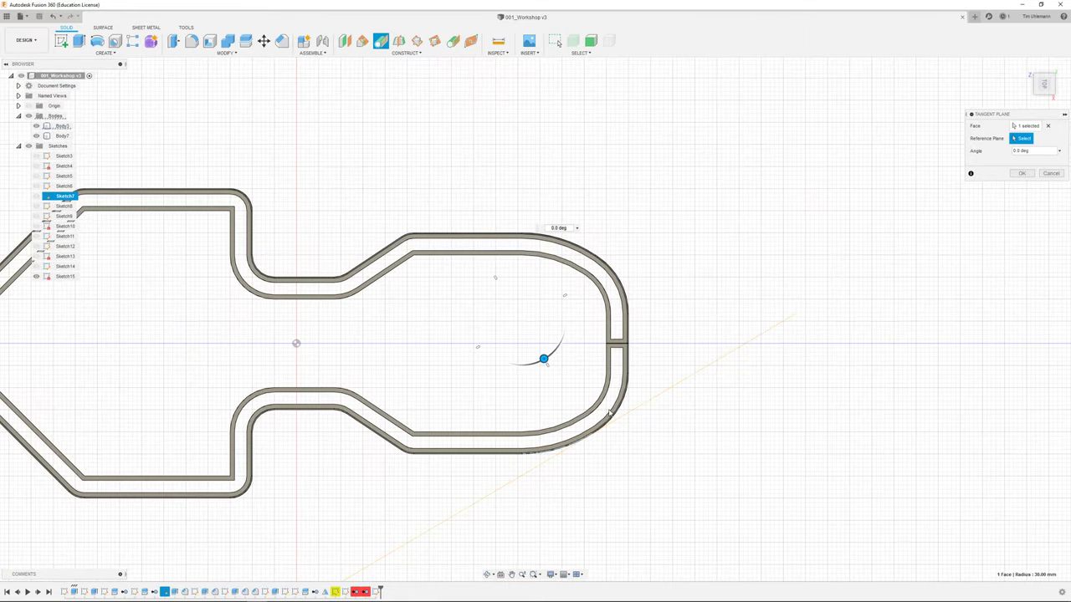
drag(548, 361, 538, 362)
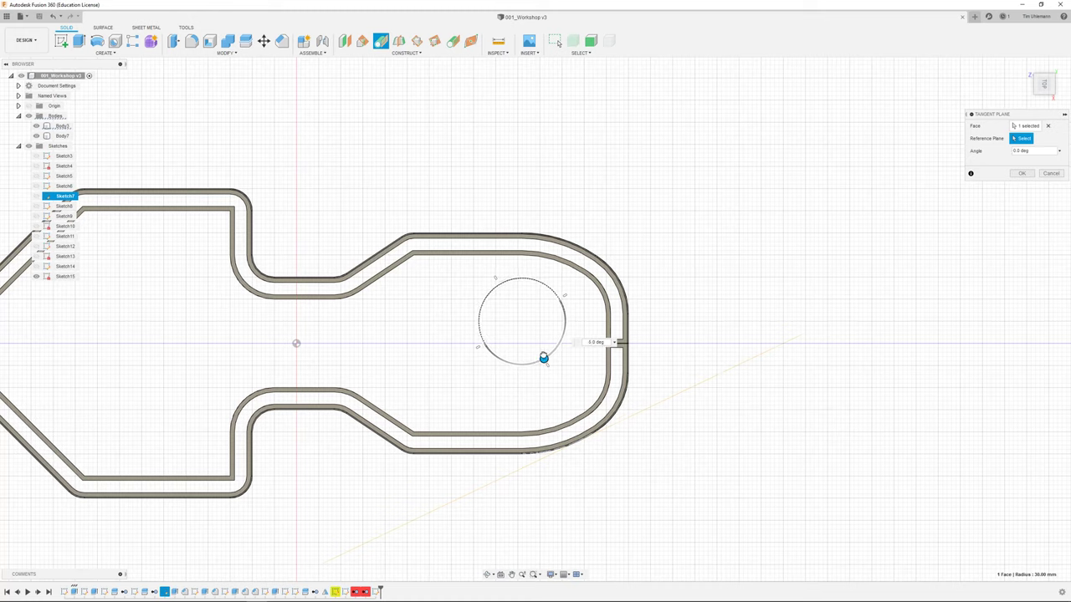
drag(562, 340, 539, 351)
click(1022, 174)
shift+middle_drag(731, 325, 678, 355)
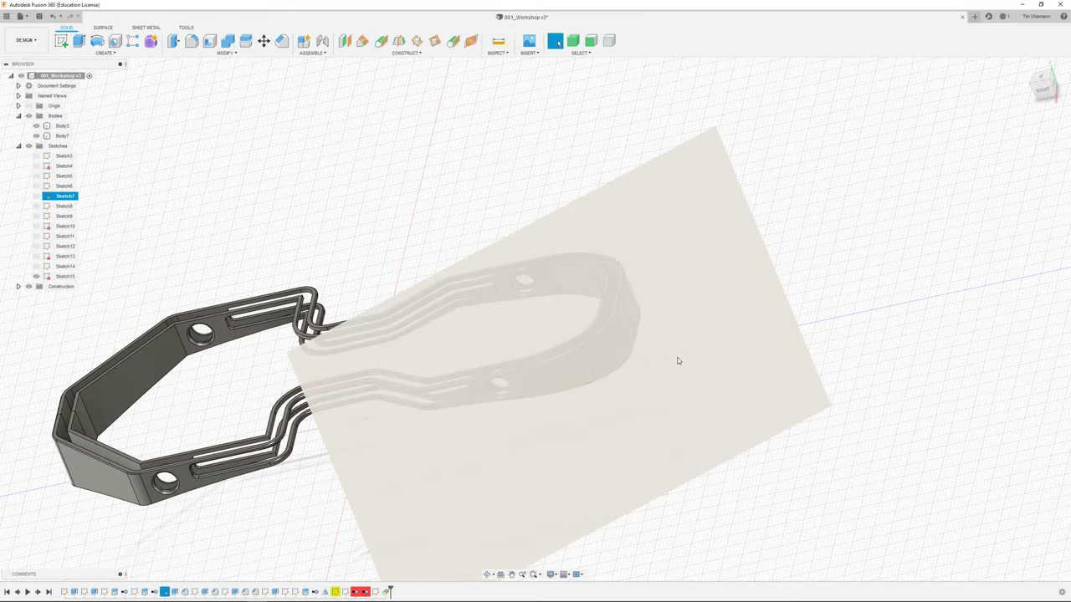
Sketch a circle about 8.7 mm in diameter on the tangent plane and move it down to sit within the curved wall.
click(716, 291)
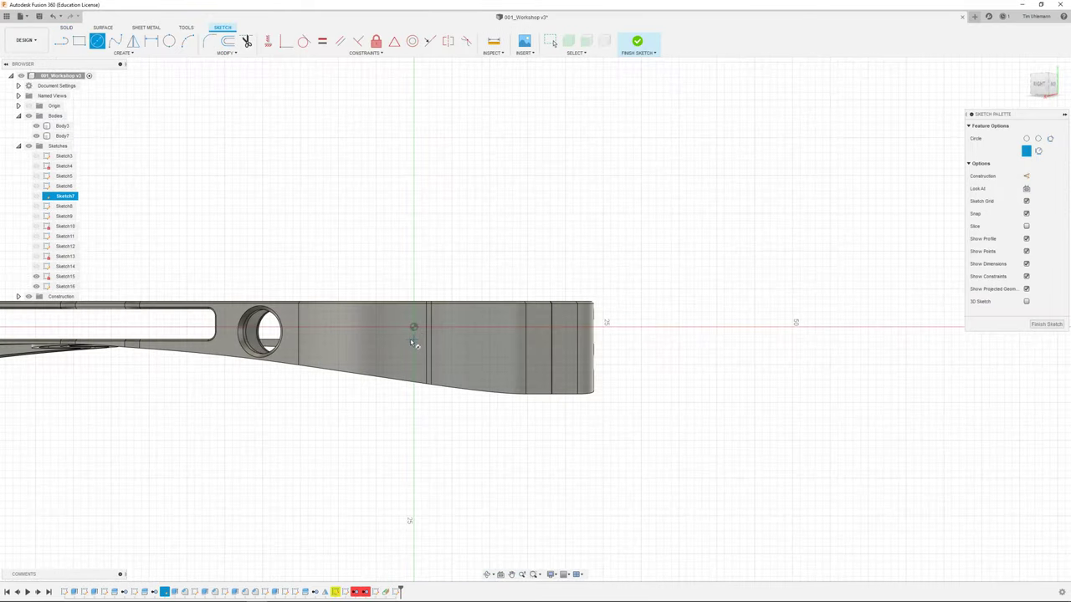
click(413, 326)
click(435, 320)
key(m)
mouse_move(409, 366)
mouse_down()
mouse_move(411, 375)
mouse_move(411, 359)
mouse_up()
scroll(418, 393, up, 6)
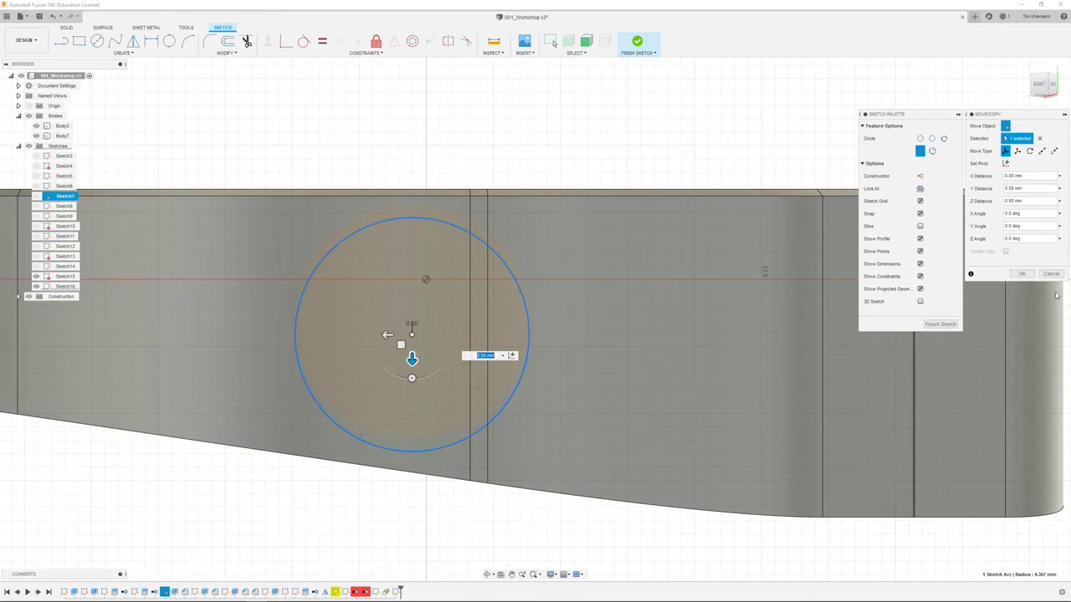
click(1022, 273)
Cut the circle through the curved double wall with a -12 mm extrusion.
click(460, 311)
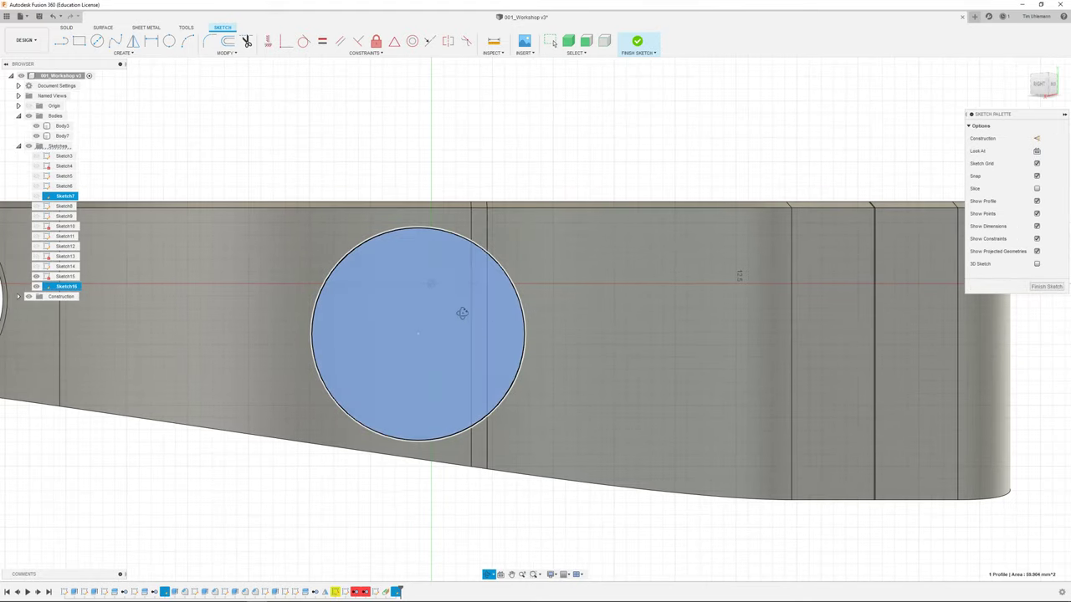
text(e)
text(-12)
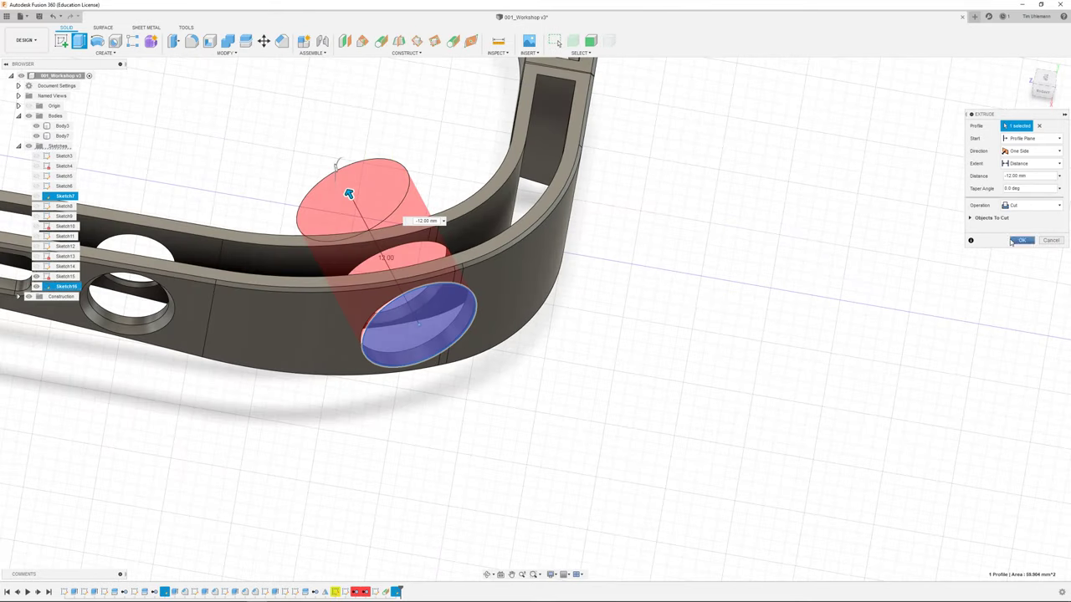
click(1011, 242)
scroll(373, 379, down, 4)
mouse_move(475, 402)
shift+middle_down()
mouse_move(459, 331)
mouse_move(445, 387)
mouse_move(541, 421)
mouse_move(533, 368)
mouse_move(542, 394)
mouse_move(595, 400)
shift+middle_up()
Undo the hole cut and its circle, and finish the sketch.
key(ctrl+z)
key(ctrl+z)
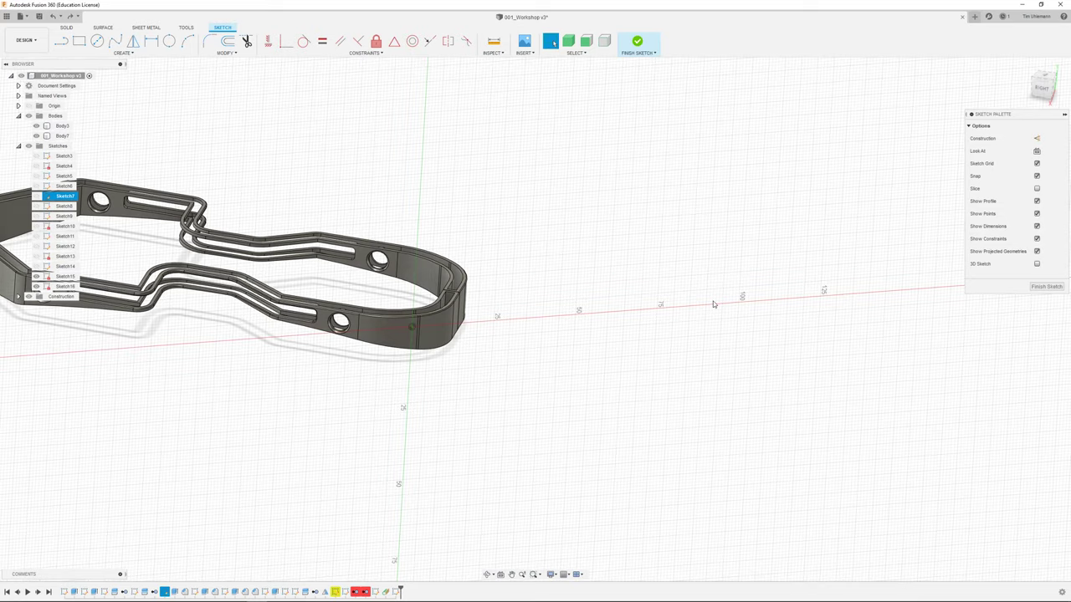
click(1025, 66)
click(1047, 286)
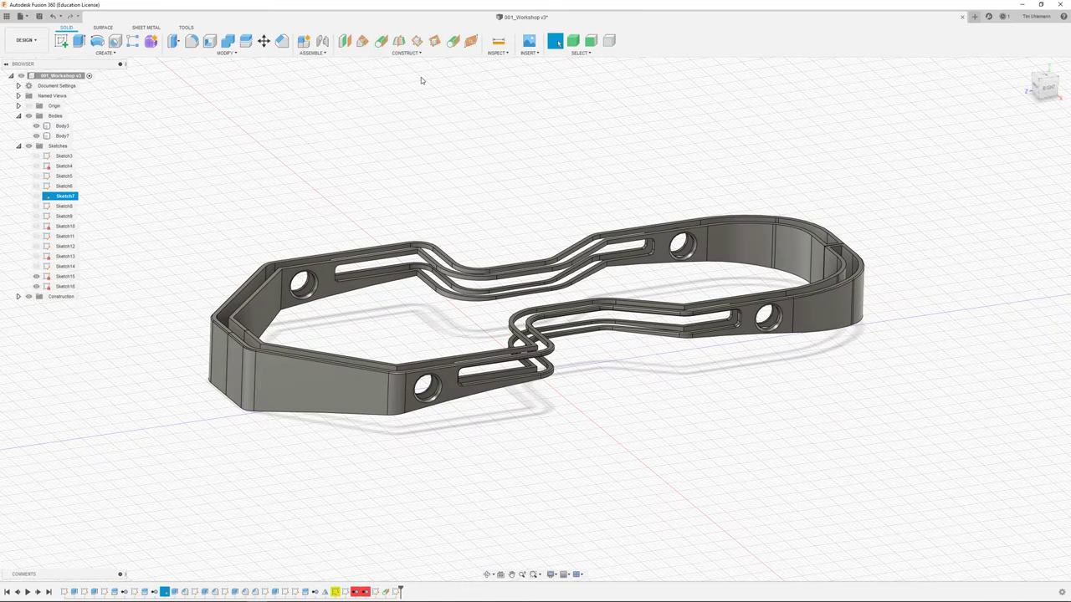
Examine the frame's angular end, side rails and rounded end from several angles.
mouse_move(425, 182)
shift+middle_down()
mouse_move(544, 399)
mouse_move(599, 437)
mouse_move(586, 442)
mouse_move(627, 416)
shift+middle_up()
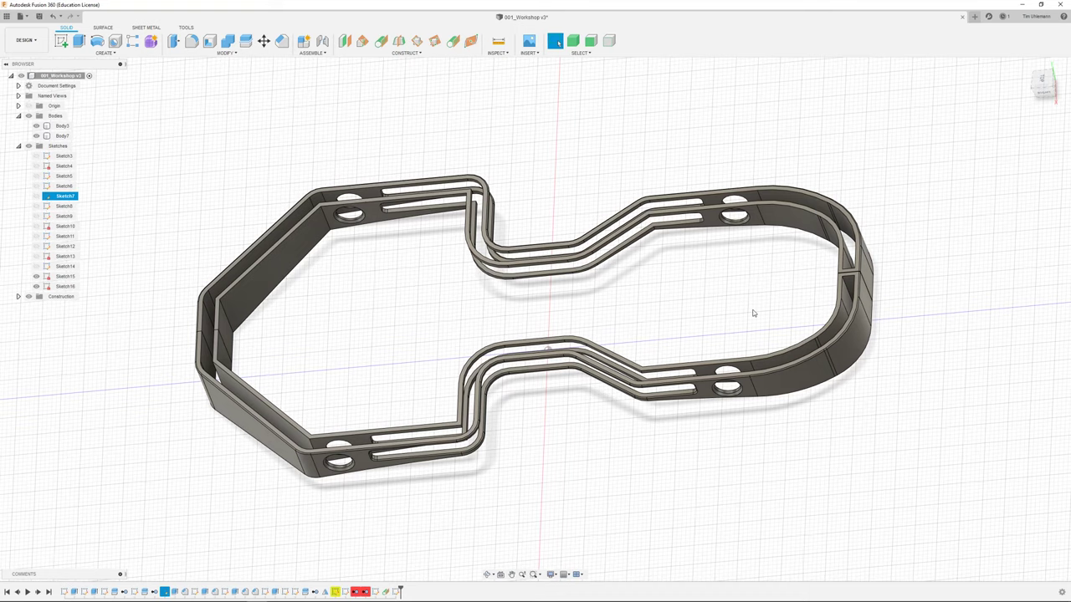
shift+middle_drag(752, 310, 806, 323)
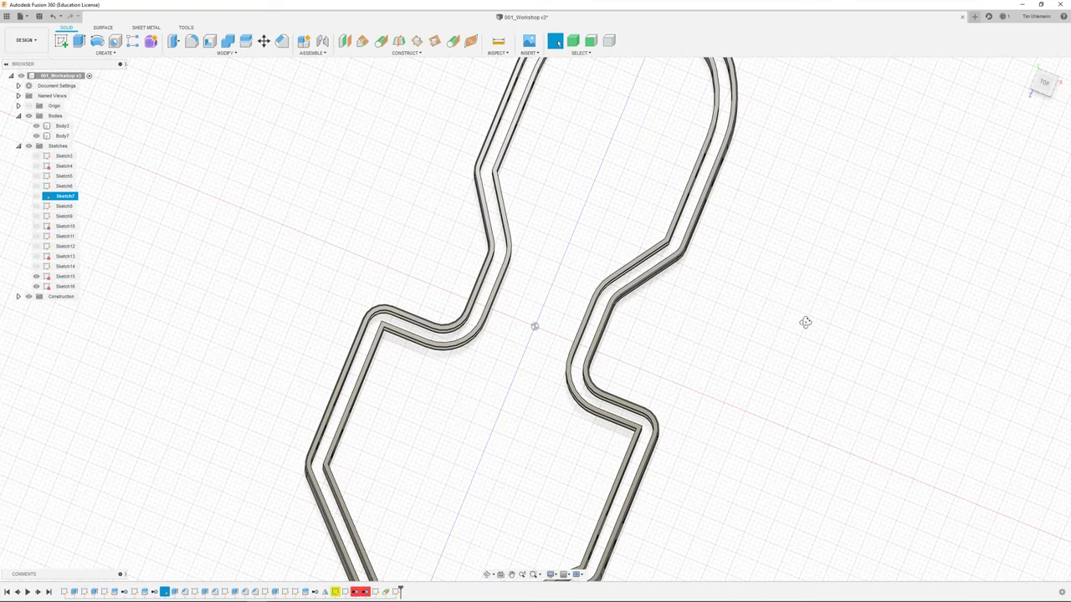
scroll(444, 405, up, 3)
middle_drag(515, 427, 532, 134)
shift+middle_drag(532, 304, 527, 255)
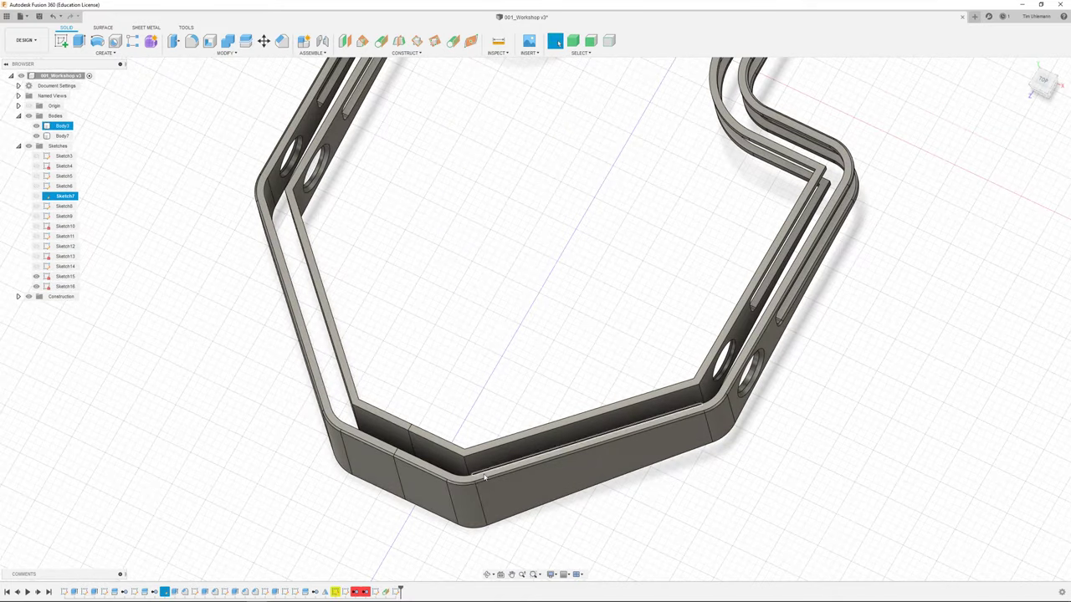
scroll(504, 366, down, 3)
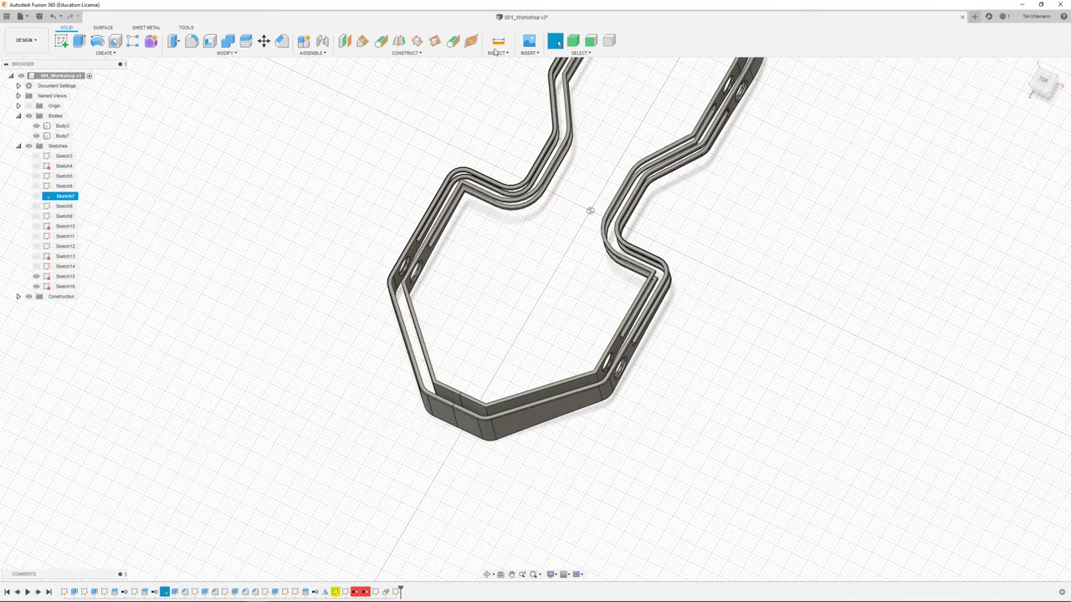
scroll(660, 345, up, 4)
shift+middle_drag(662, 331, 654, 260)
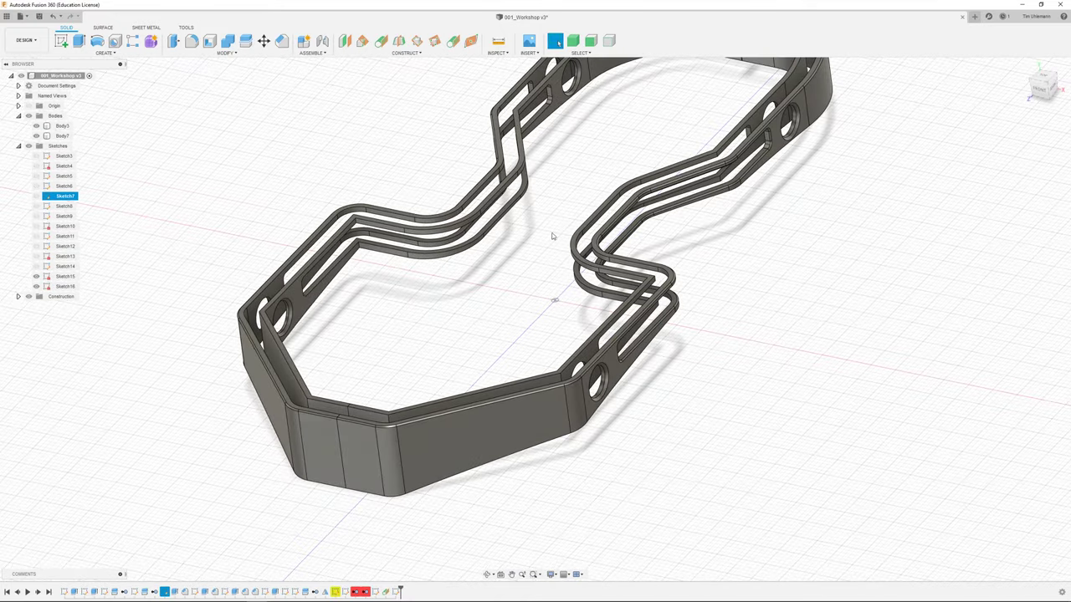
scroll(502, 237, up, 2)
Try an offset plane 18 mm outward from the frame's straight outer side face, and cancel it.
click(345, 42)
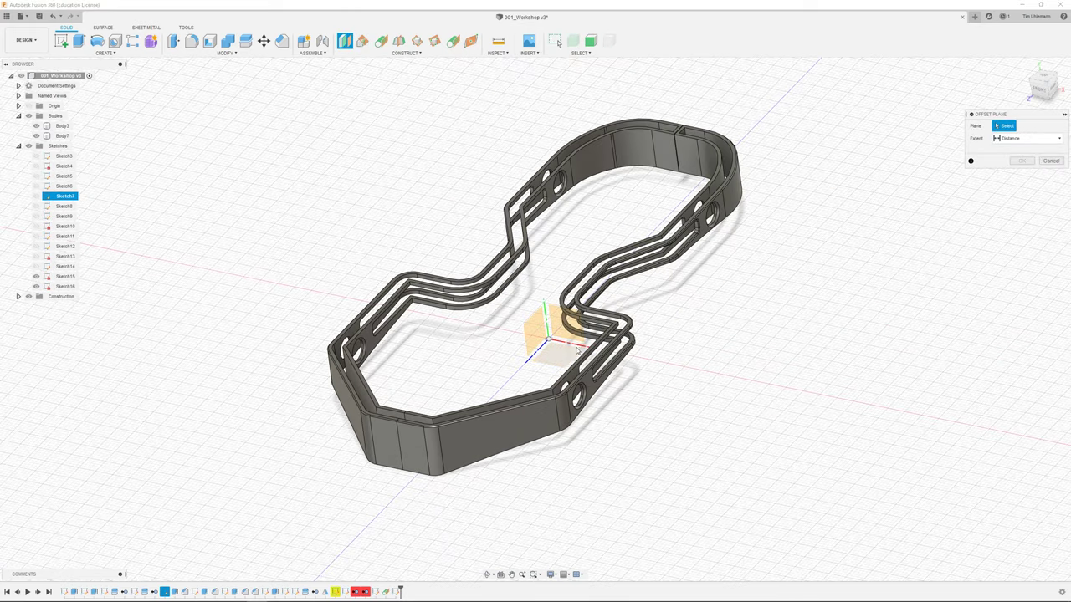
scroll(574, 352, up, 2)
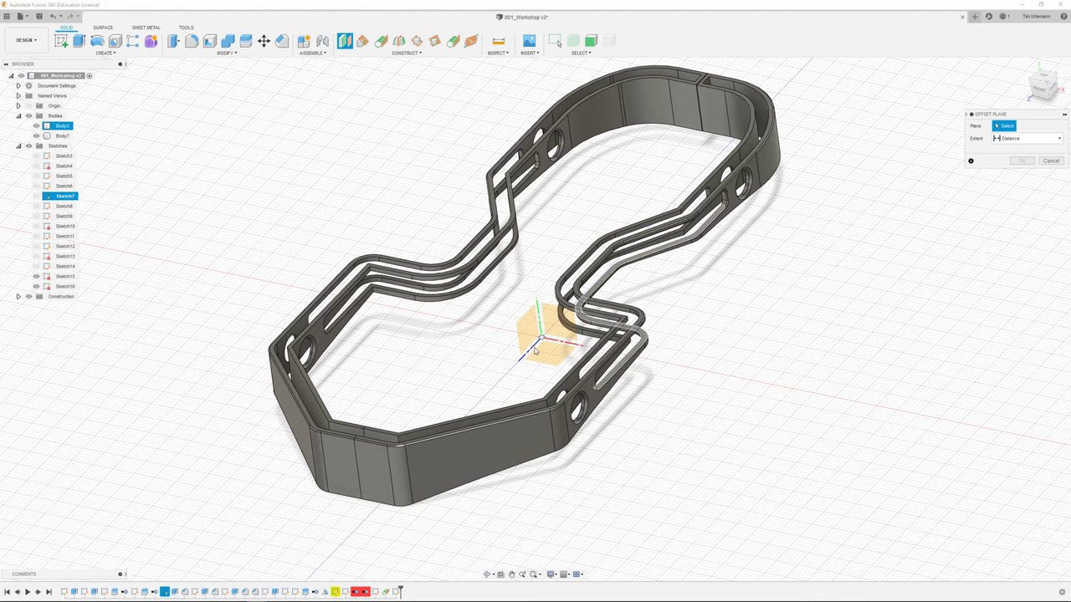
click(599, 398)
shift+middle_drag(714, 395, 726, 397)
drag(709, 377, 812, 359)
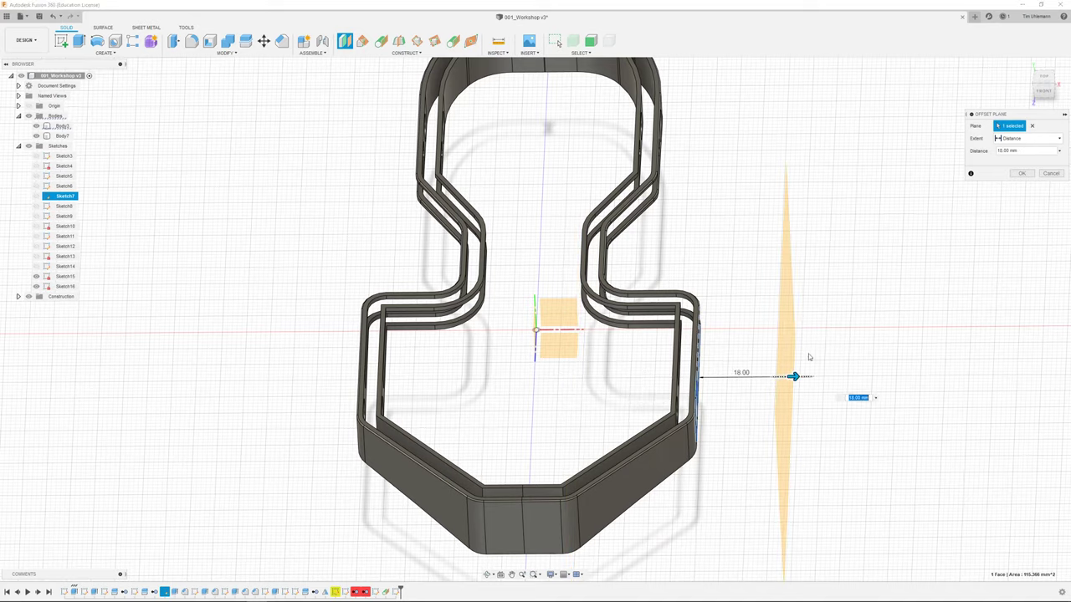
shift+middle_drag(812, 359, 937, 254)
click(1048, 174)
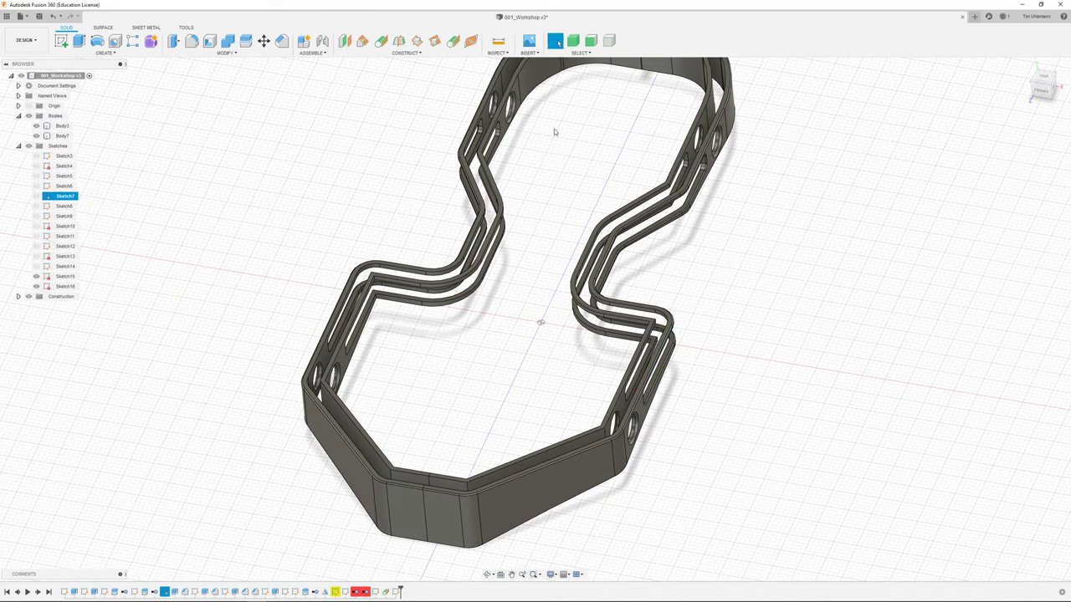
Try a plane at an angle around a straight edge on the side of the wide end, and cancel it.
click(362, 41)
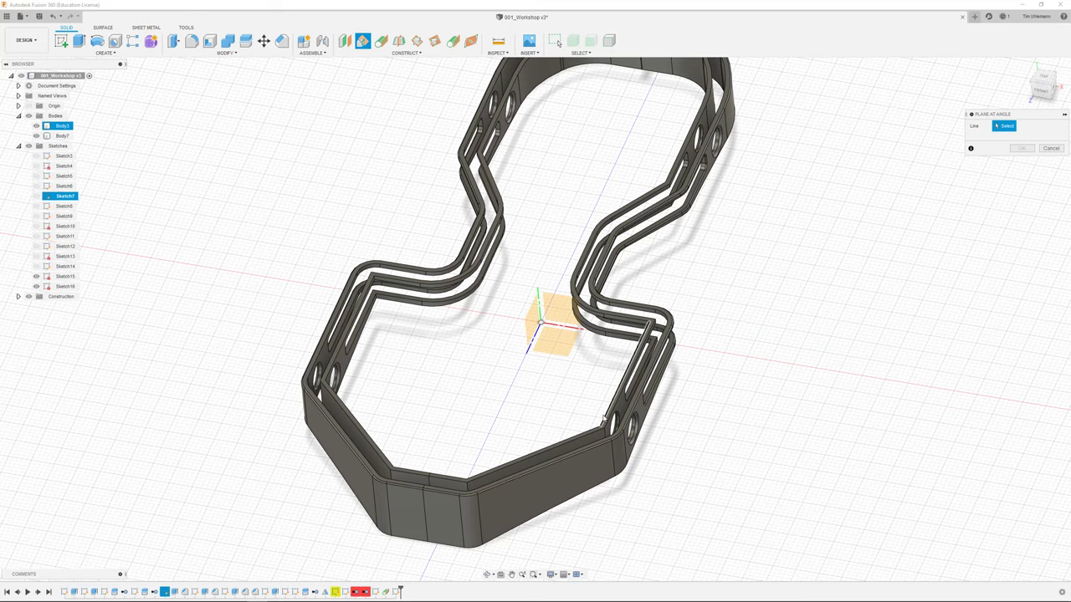
click(351, 326)
shift+middle_drag(351, 326, 362, 241)
drag(358, 240, 330, 259)
click(1050, 161)
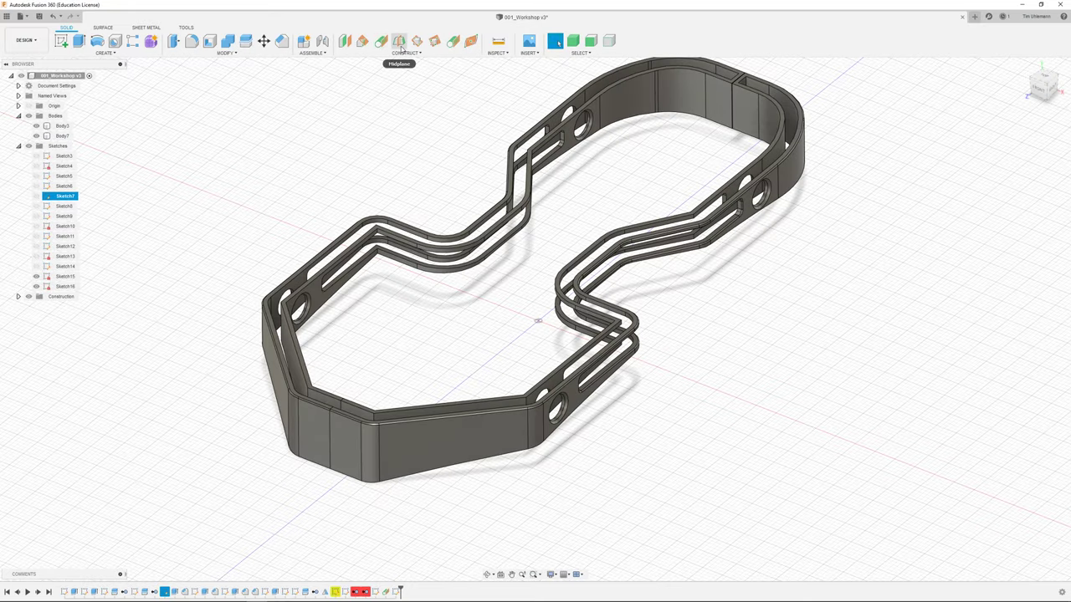
Try a midplane between the YZ origin plane and the top face of one frame half, and cancel it.
click(399, 43)
click(527, 323)
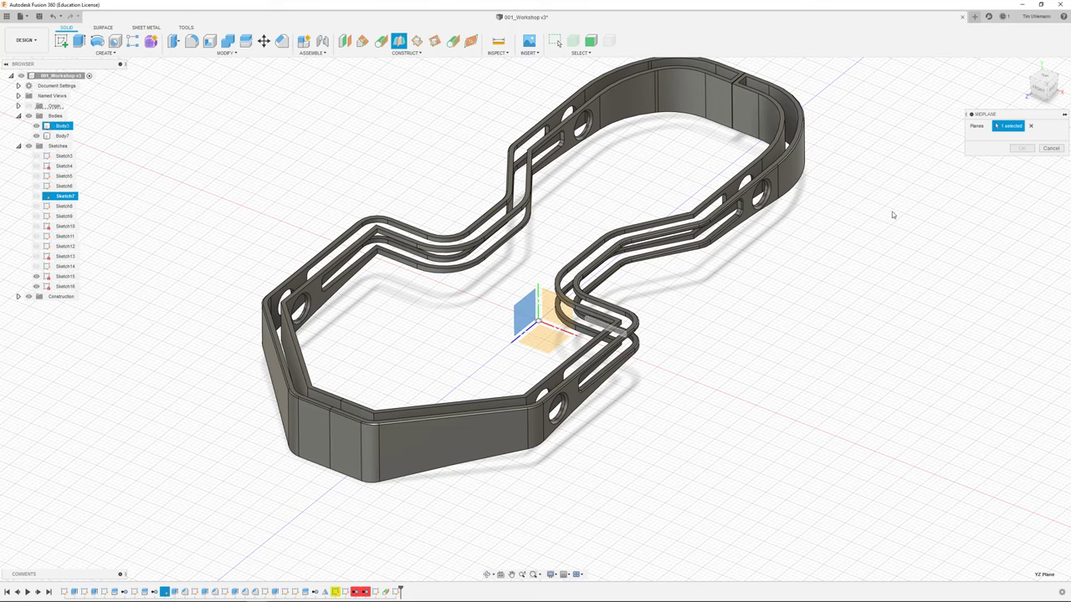
click(597, 378)
shift+middle_drag(597, 378, 701, 363)
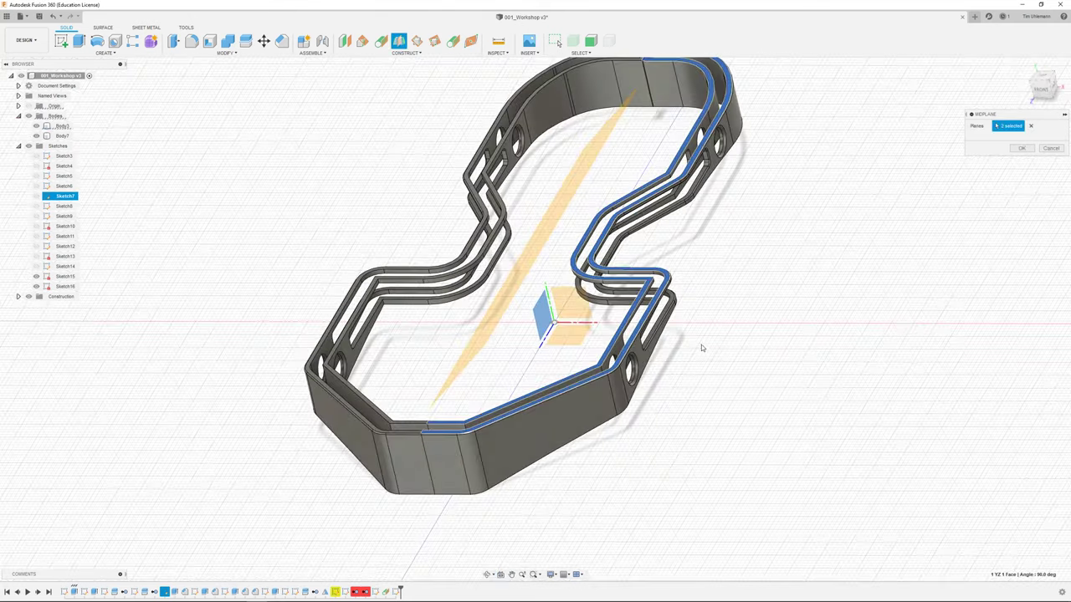
key(Escape)
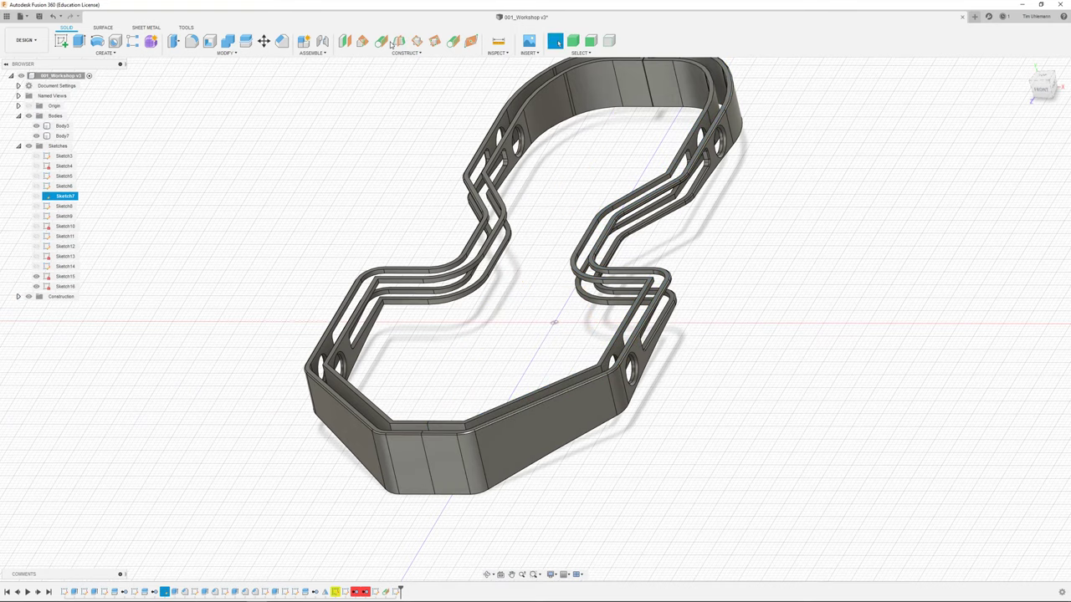
Try a midplane between the frame half's top face and the upward-facing surface of its lower neck rail, and cancel it.
click(394, 41)
click(700, 177)
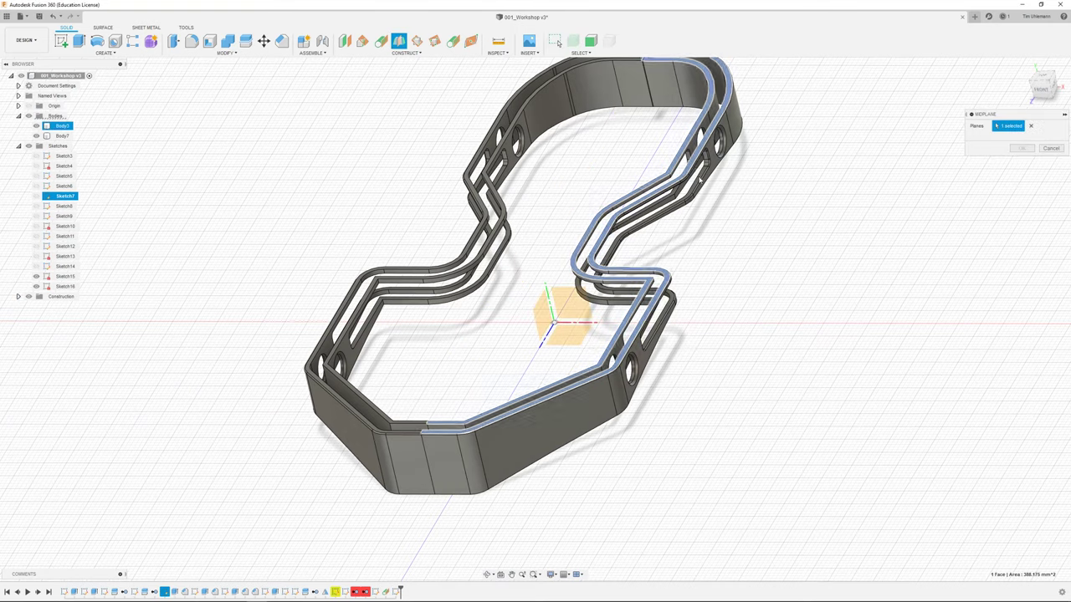
shift+middle_drag(699, 178, 713, 243)
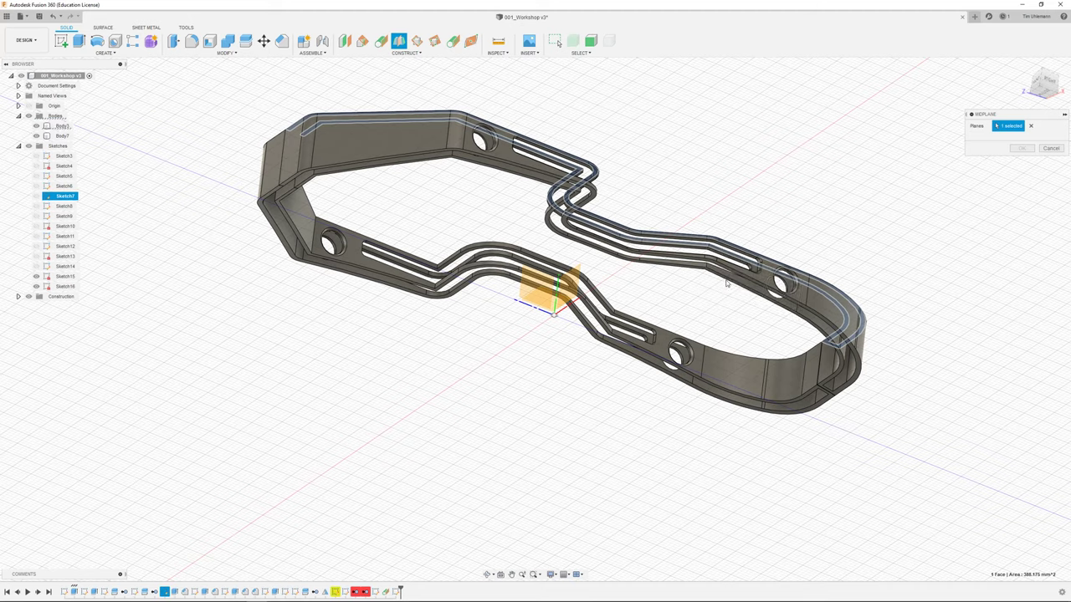
scroll(719, 281, up, 5)
scroll(669, 261, up, 3)
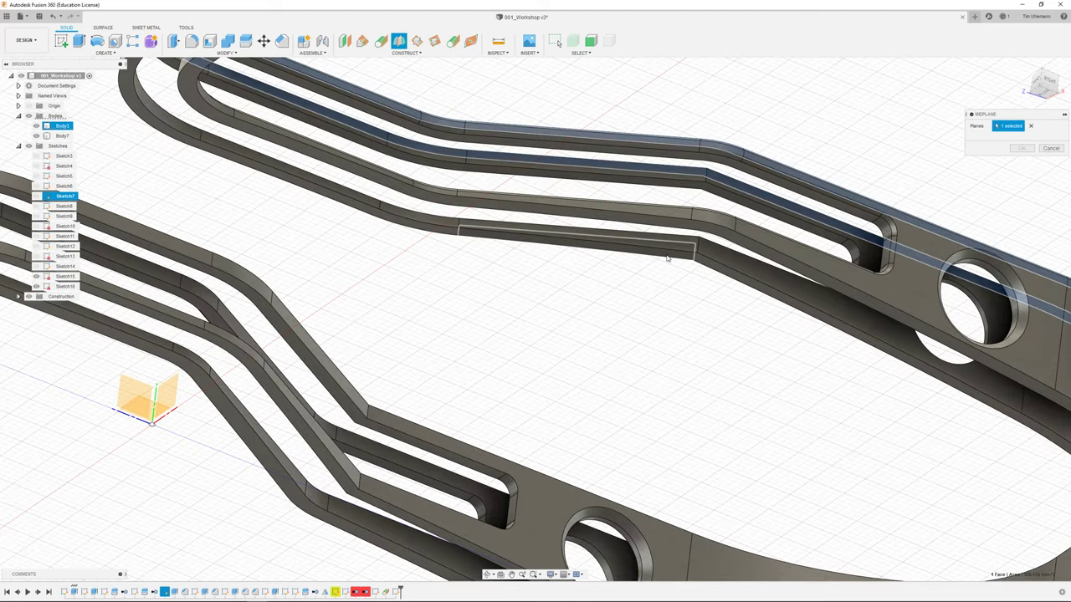
click(673, 249)
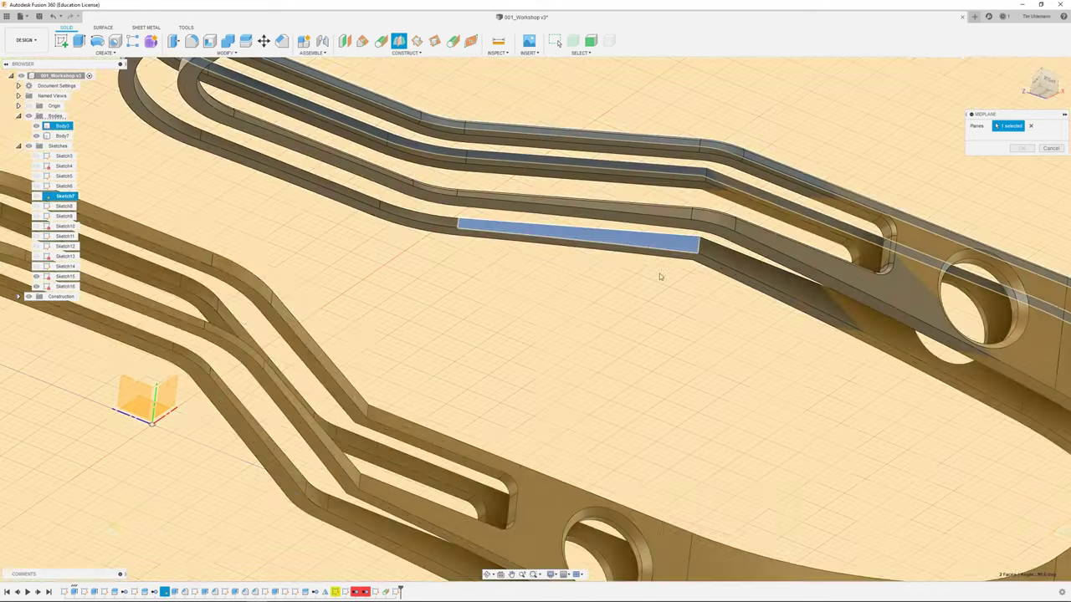
scroll(644, 305, down, 4)
shift+middle_drag(626, 340, 636, 373)
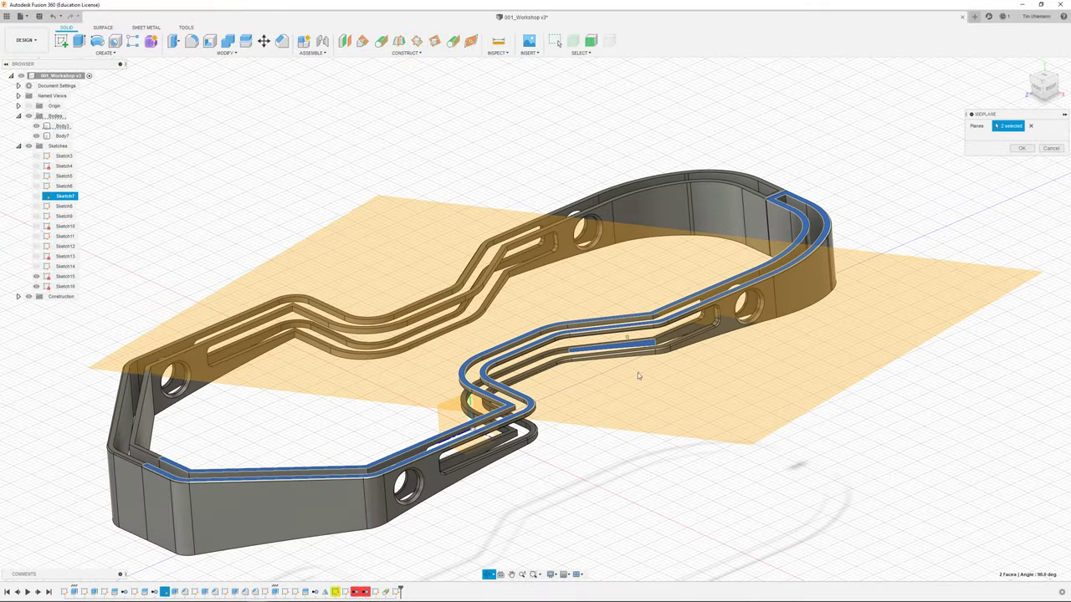
click(1051, 148)
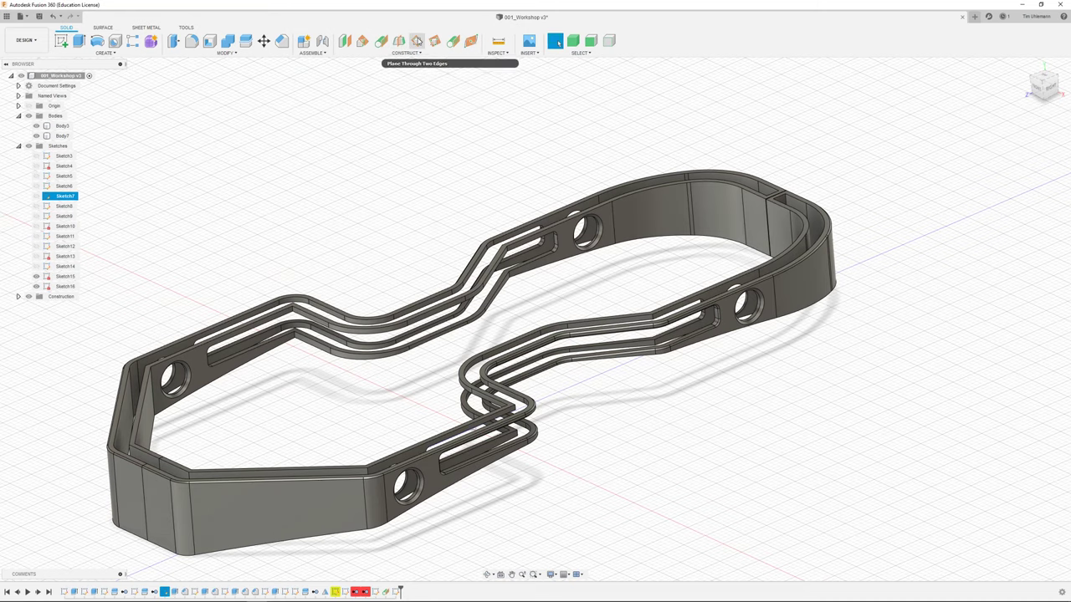
Try a plane through two straight edges on the frame's narrow neck rails, and cancel it.
click(418, 42)
shift+middle_drag(501, 203, 544, 281)
scroll(535, 301, up, 3)
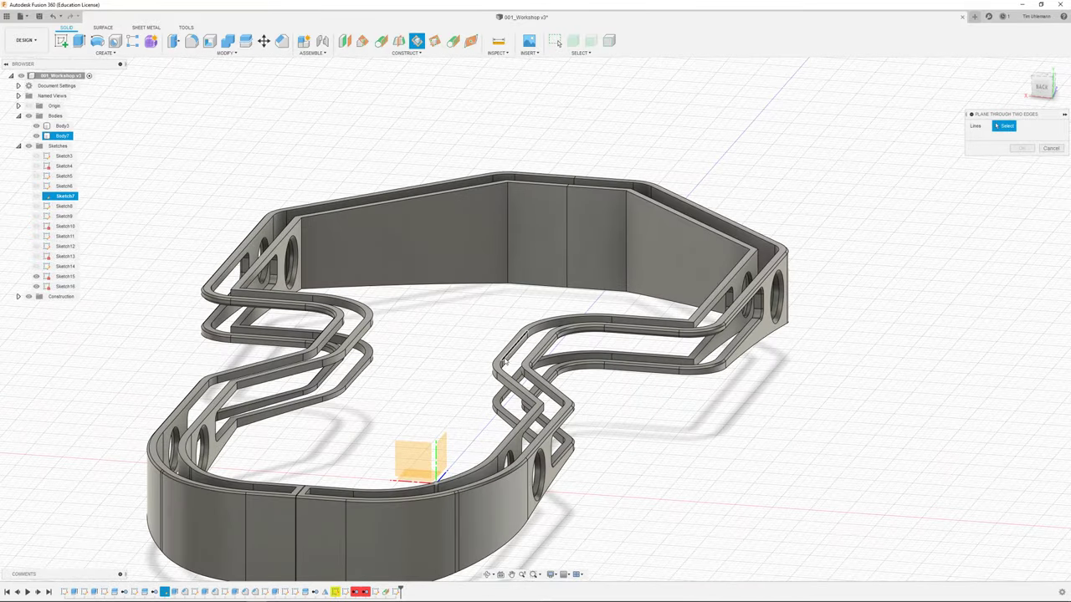
click(509, 353)
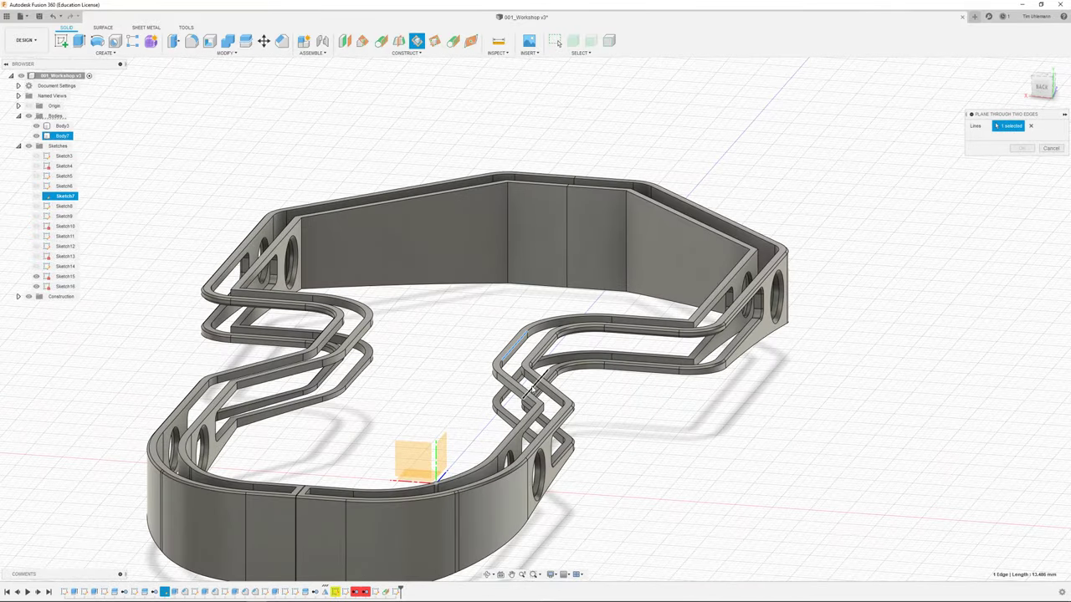
click(536, 393)
mouse_move(638, 396)
shift+middle_down()
mouse_move(641, 382)
mouse_move(637, 397)
shift+middle_up()
key(Escape)
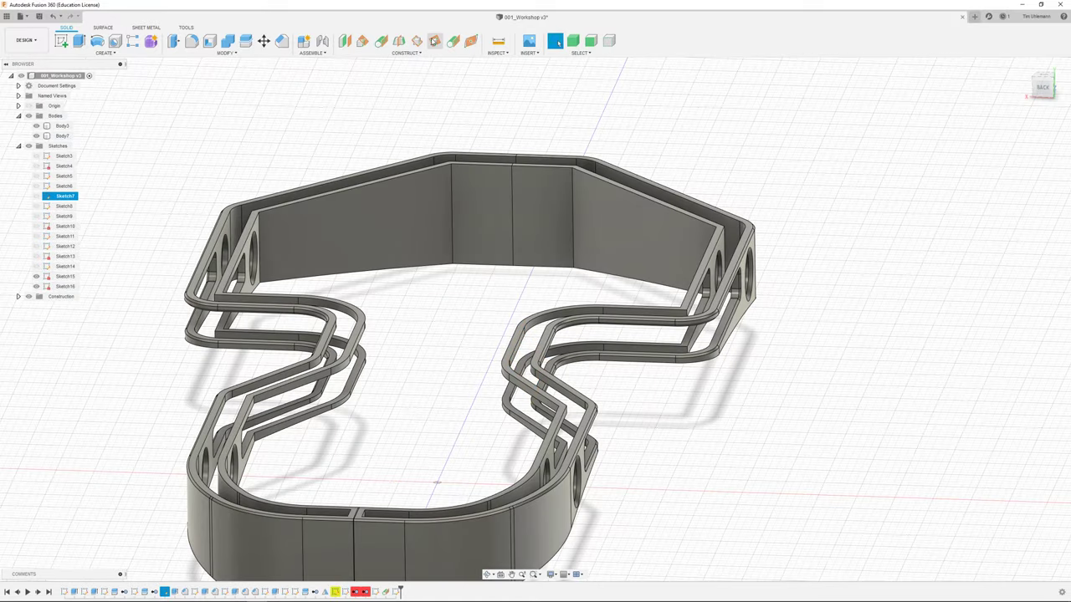
Try a plane through three vertices on the inner wall of the frame's wide angular end, and cancel it.
click(434, 41)
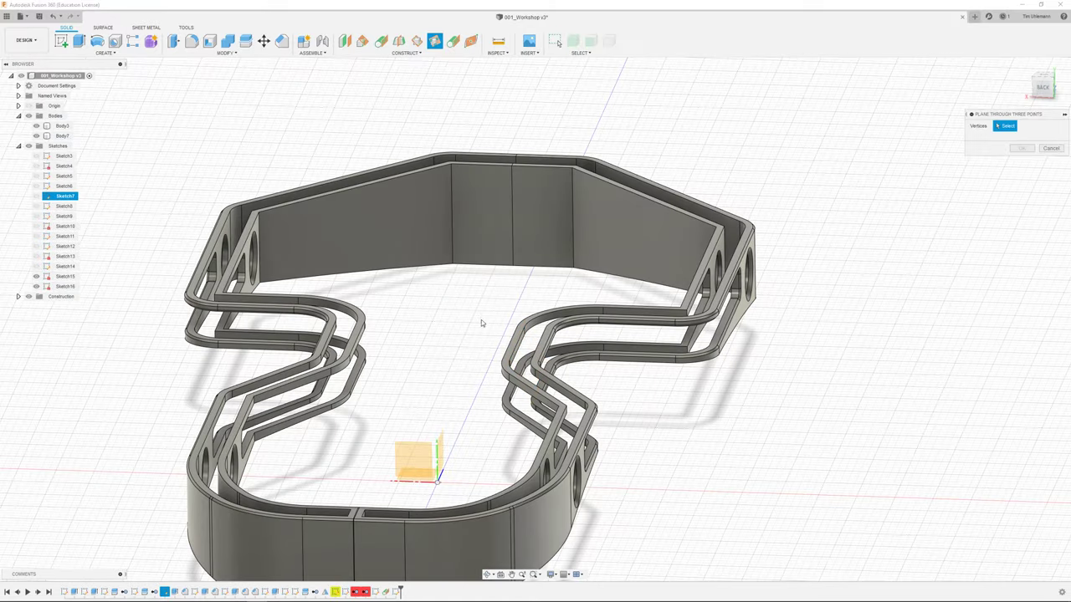
shift+middle_drag(483, 318, 471, 145)
click(478, 155)
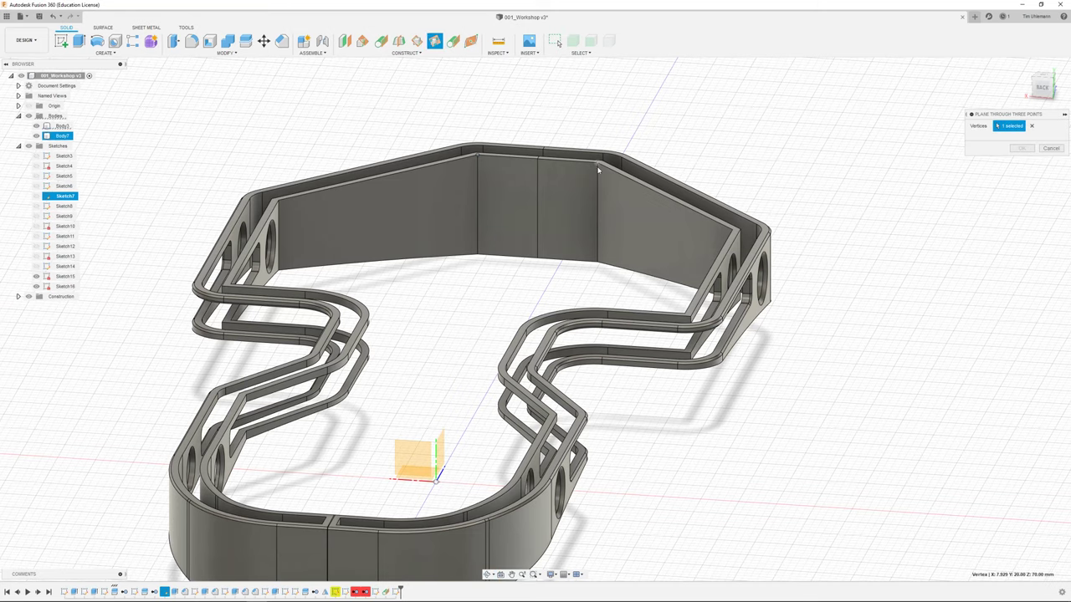
click(597, 167)
click(538, 257)
shift+middle_drag(435, 337, 485, 299)
key(Escape)
Try a plane through three vertices on the curved neck rails of one frame half, and cancel it.
click(434, 41)
shift+middle_drag(458, 201, 414, 339)
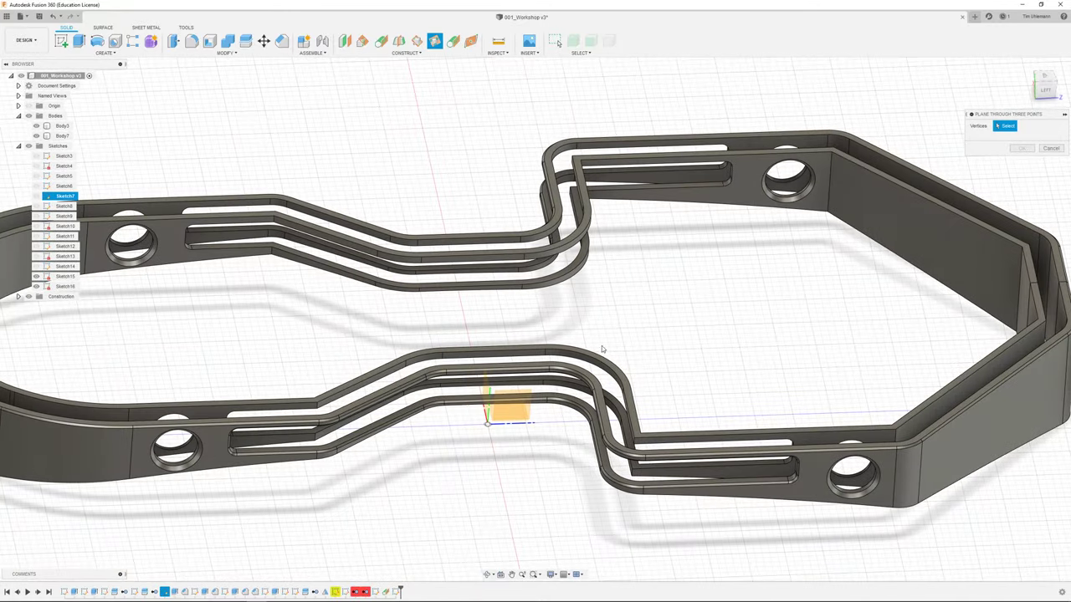
click(522, 239)
click(562, 208)
click(521, 290)
shift+middle_drag(595, 316, 604, 300)
key(Escape)
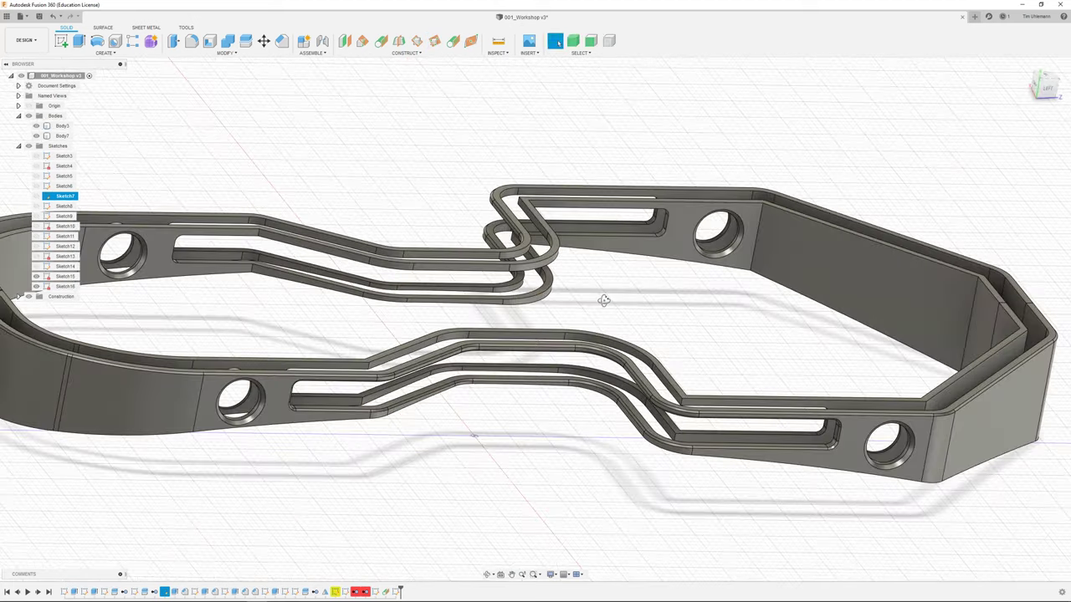
Try a plane tangent to the curved outer face of the rounded end at a point, and cancel it.
click(453, 41)
click(476, 436)
scroll(435, 479, down, 3)
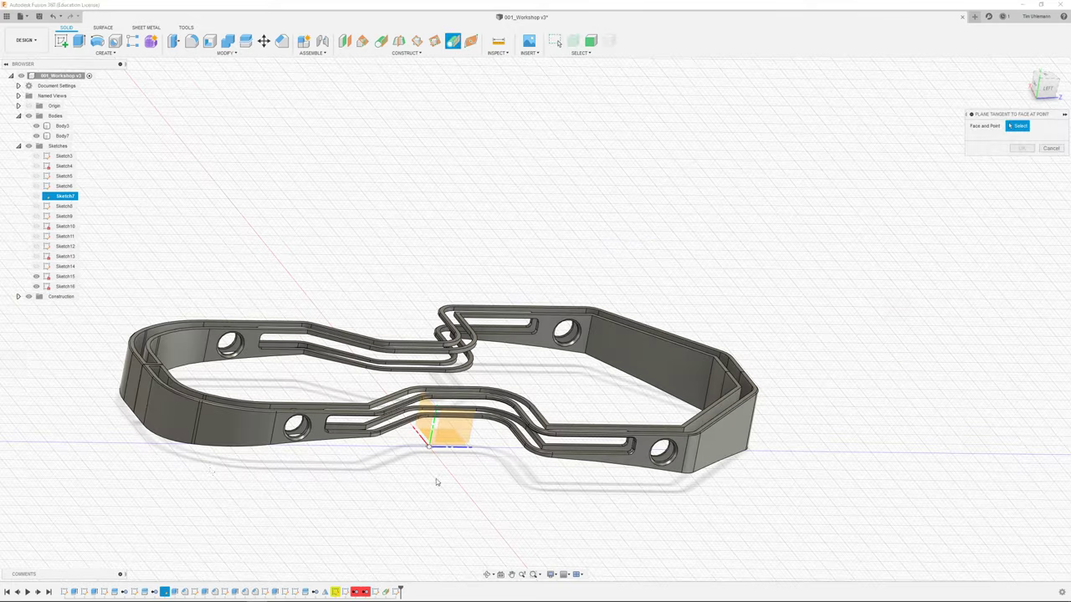
shift+middle_drag(283, 477, 208, 502)
click(240, 427)
scroll(208, 502, up, 3)
shift+middle_drag(210, 446, 342, 378)
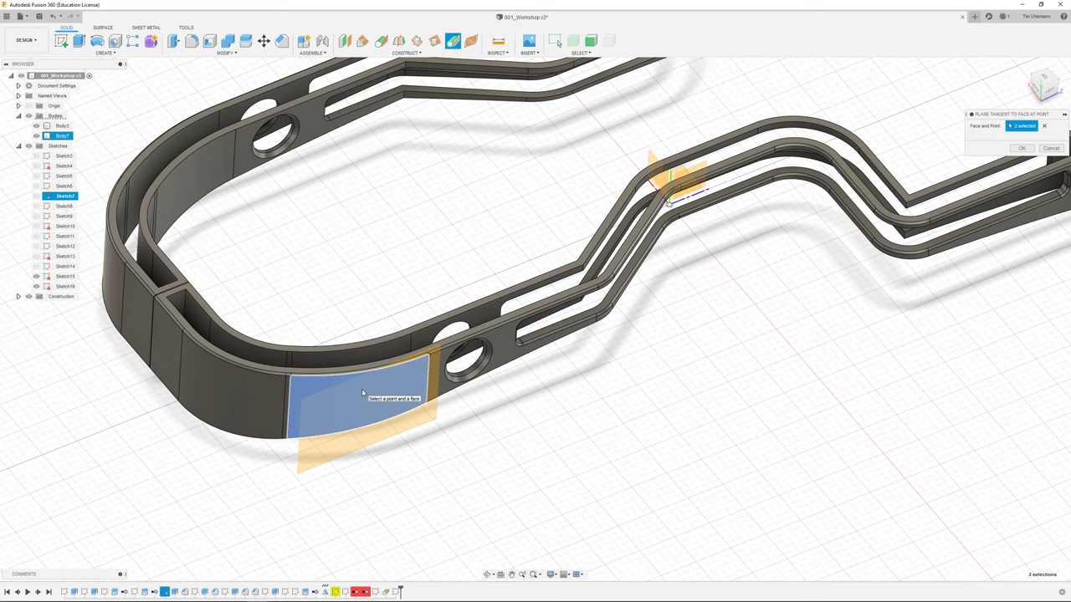
key(Escape)
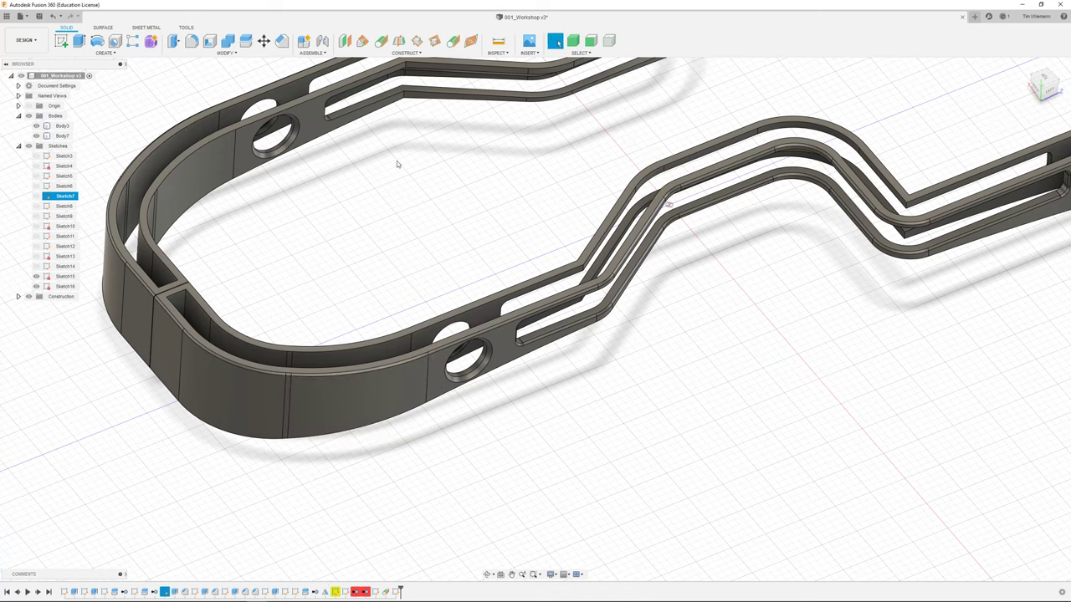
Try a plane along the tangent-chained upper outer edge of the frame half, shift it around the rounded end, and cancel it.
click(472, 45)
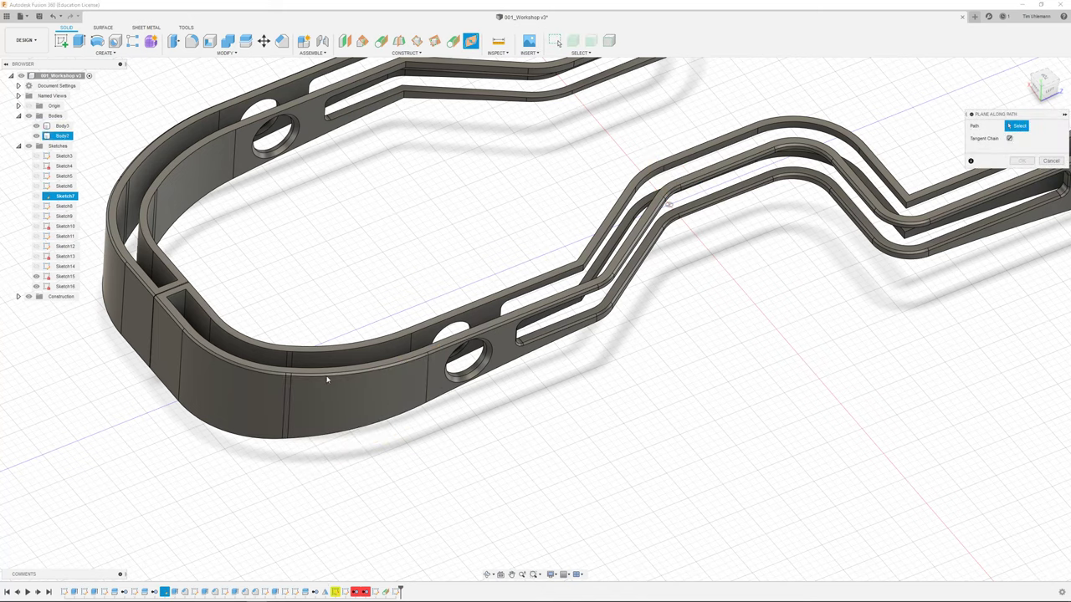
click(307, 375)
shift+middle_drag(446, 458, 305, 372)
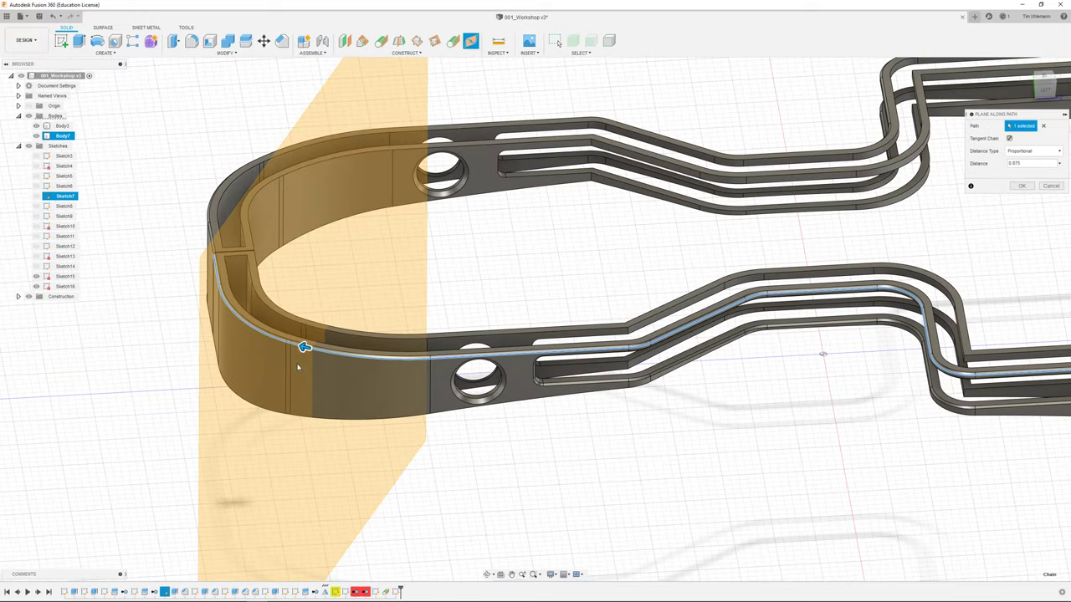
drag(305, 347, 231, 303)
click(1050, 185)
scroll(400, 374, down, 6)
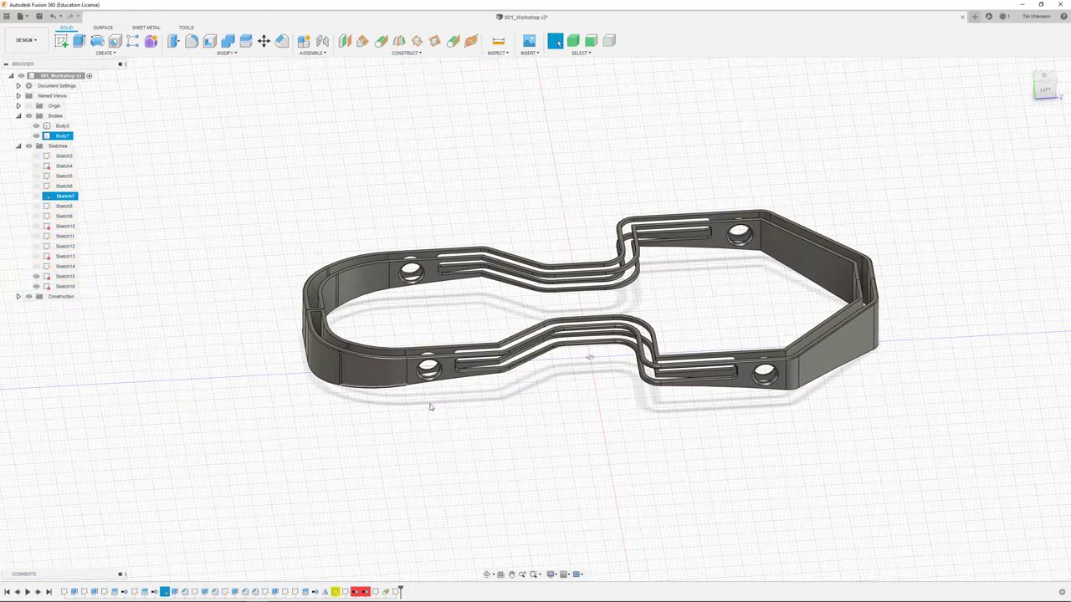
click(1013, 70)
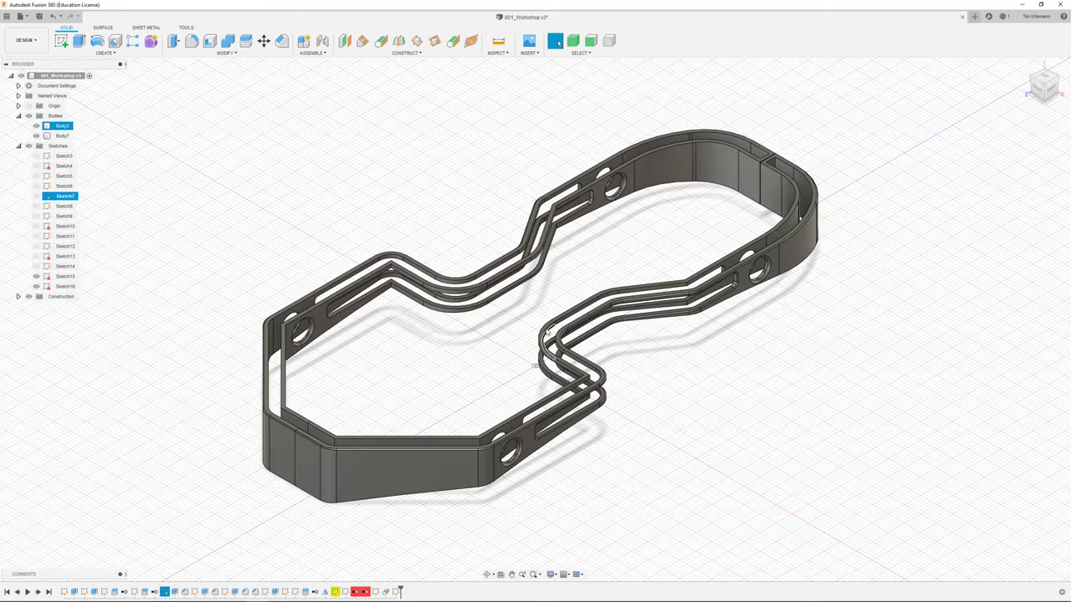
shift+middle_drag(537, 364, 522, 310)
scroll(521, 311, up, 3)
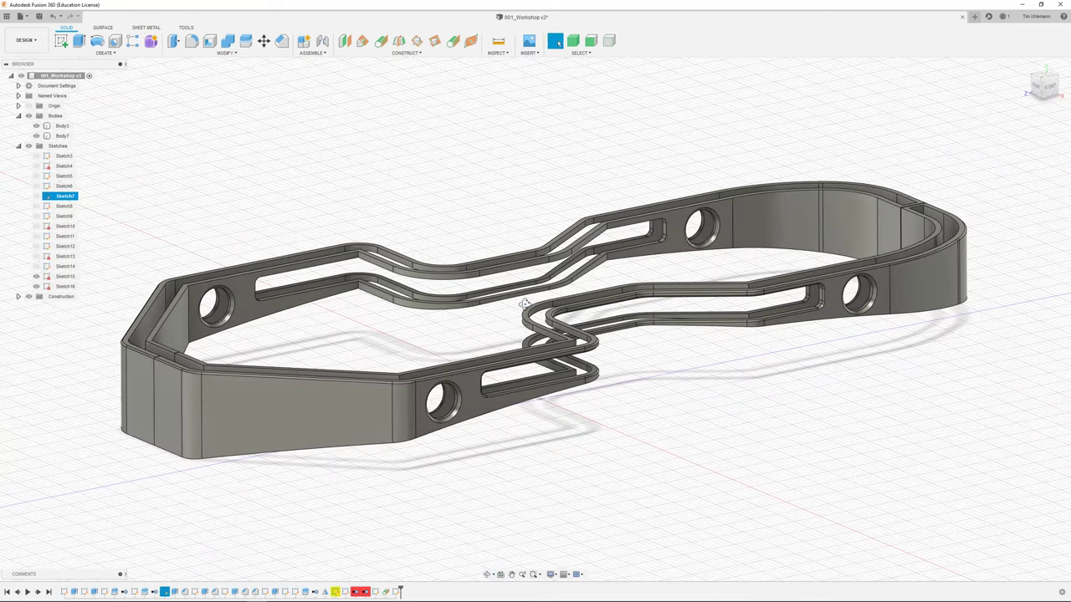